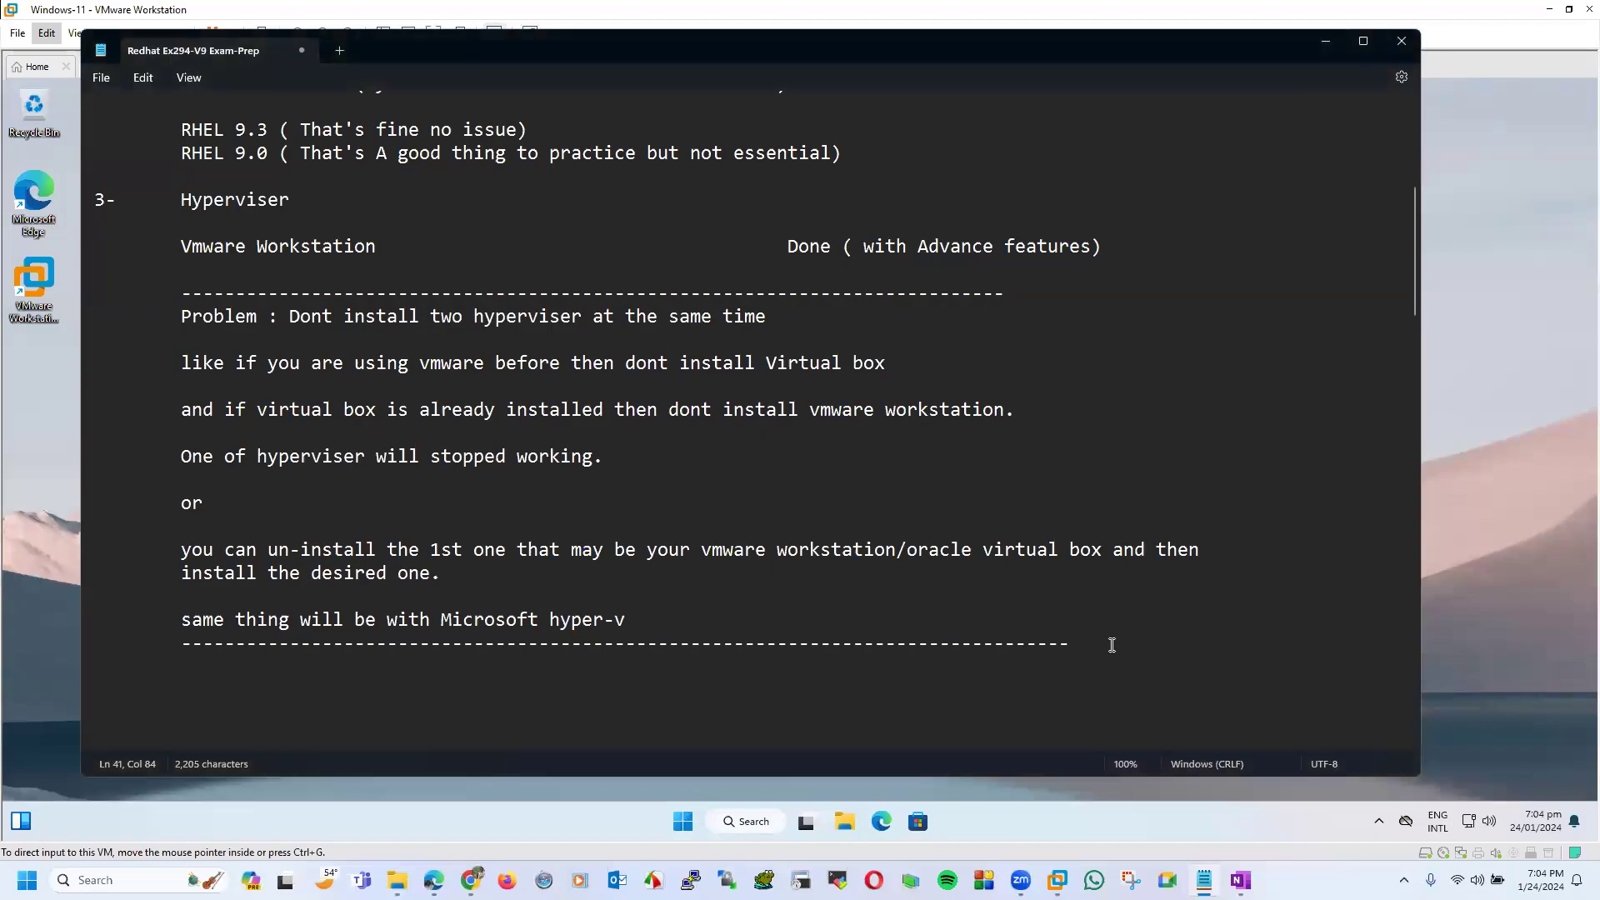
# - Add blank lines below the last dashed line at the end of the exam-prep notes
pyautogui.moveTo(1410, 278); pyautogui.dragTo(1406, 170)
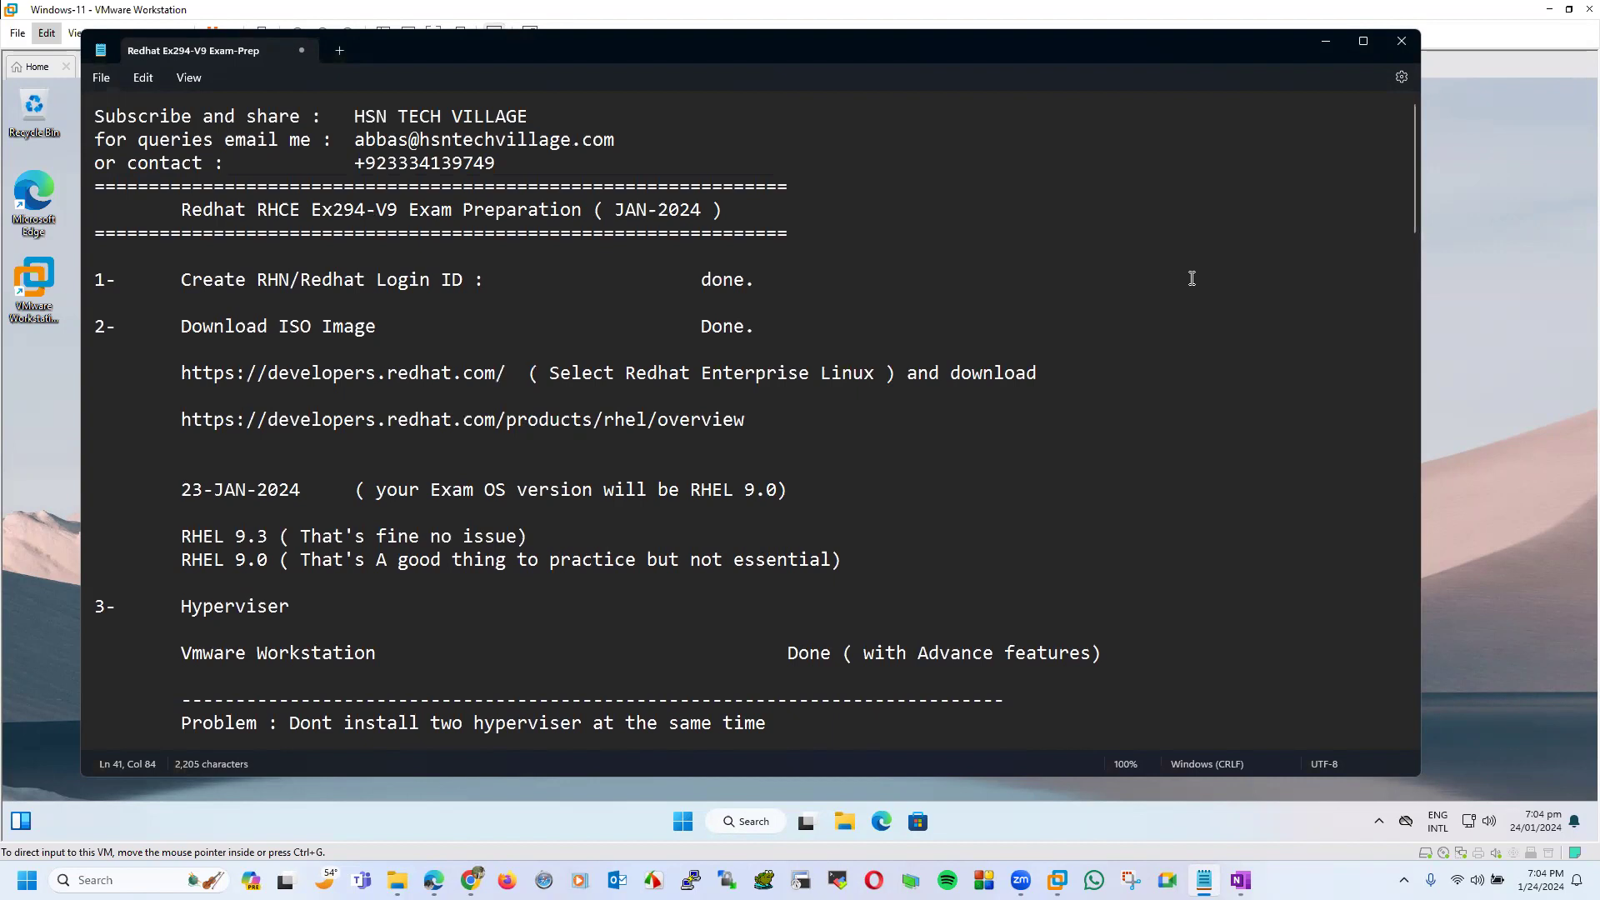
pyautogui.moveTo(1411, 145); pyautogui.dragTo(1420, 308)
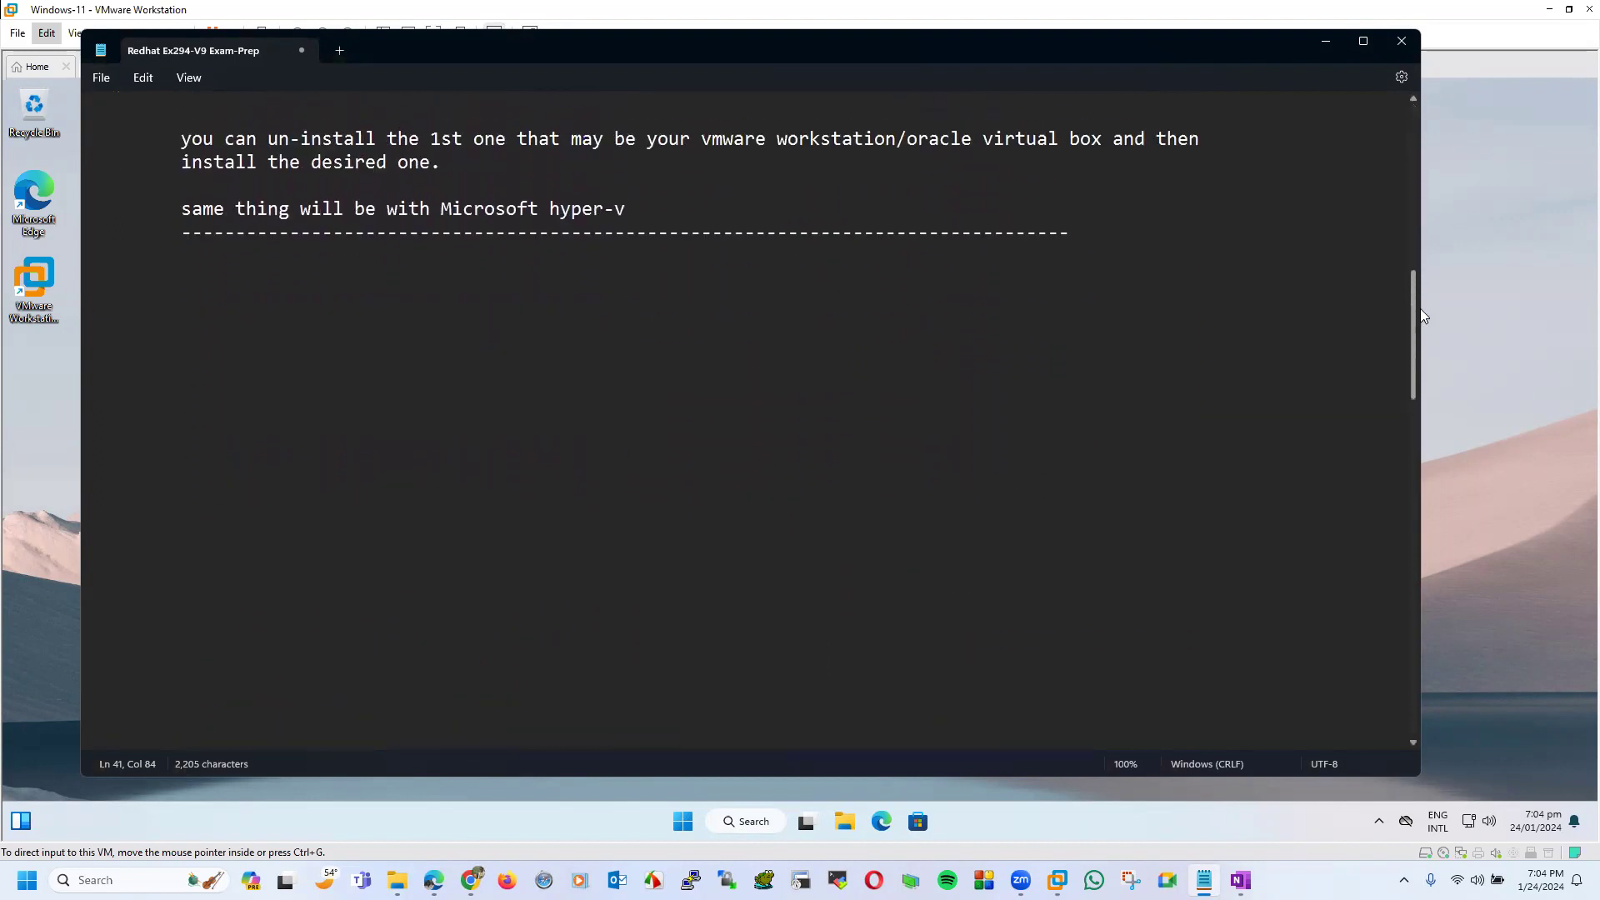
pyautogui.click(475, 602)
pyautogui.press('Return')
pyautogui.press('Return')
pyautogui.press('Return')
pyautogui.press('Return')
pyautogui.press('Return')
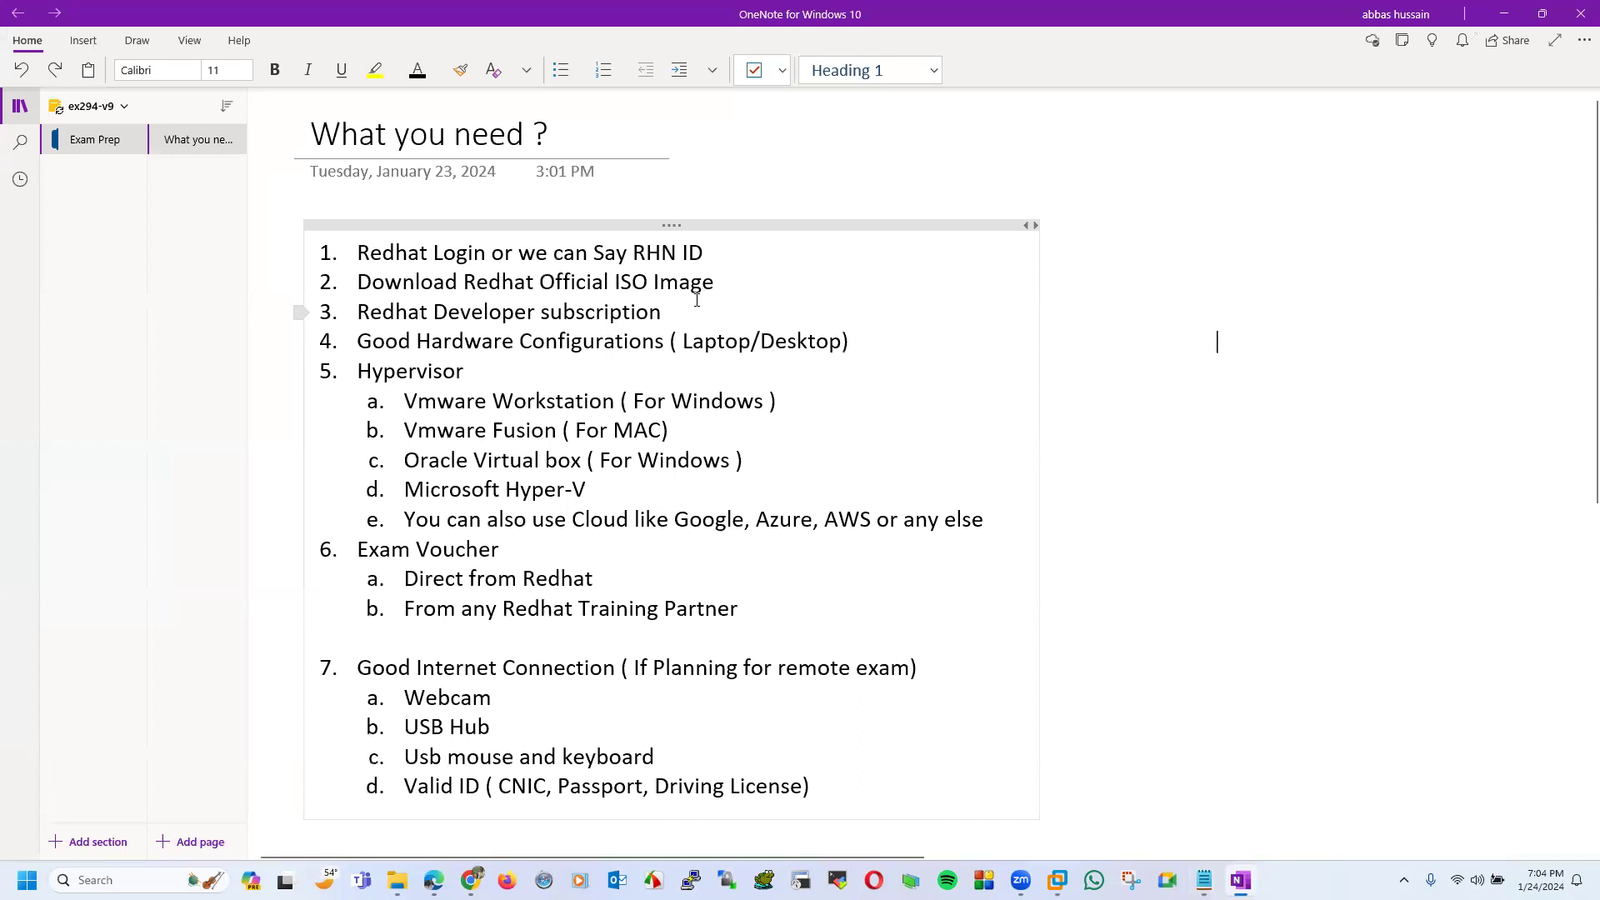
# - Append '(Done)' to OneNote items 1 (RHN ID) and 2 (ISO image download), undoing an accidental table
pyautogui.click(705, 252)
pyautogui.press('Tab')
pyautogui.press('Tab')
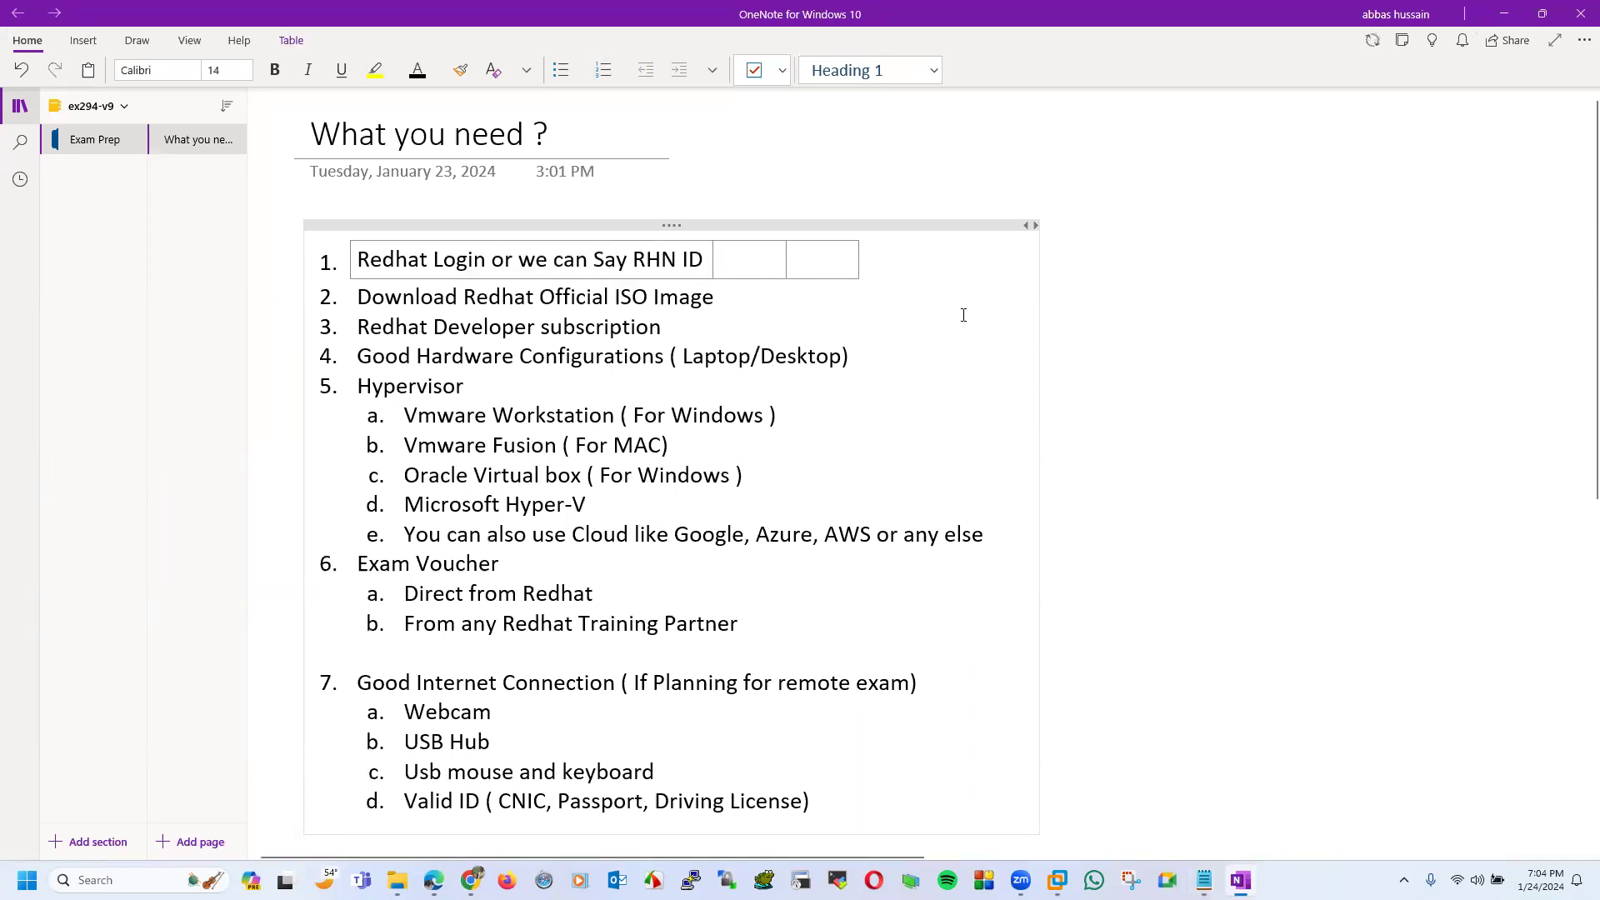
pyautogui.hotkey('ctrl', 'z')
pyautogui.hotkey('ctrl', 'z')
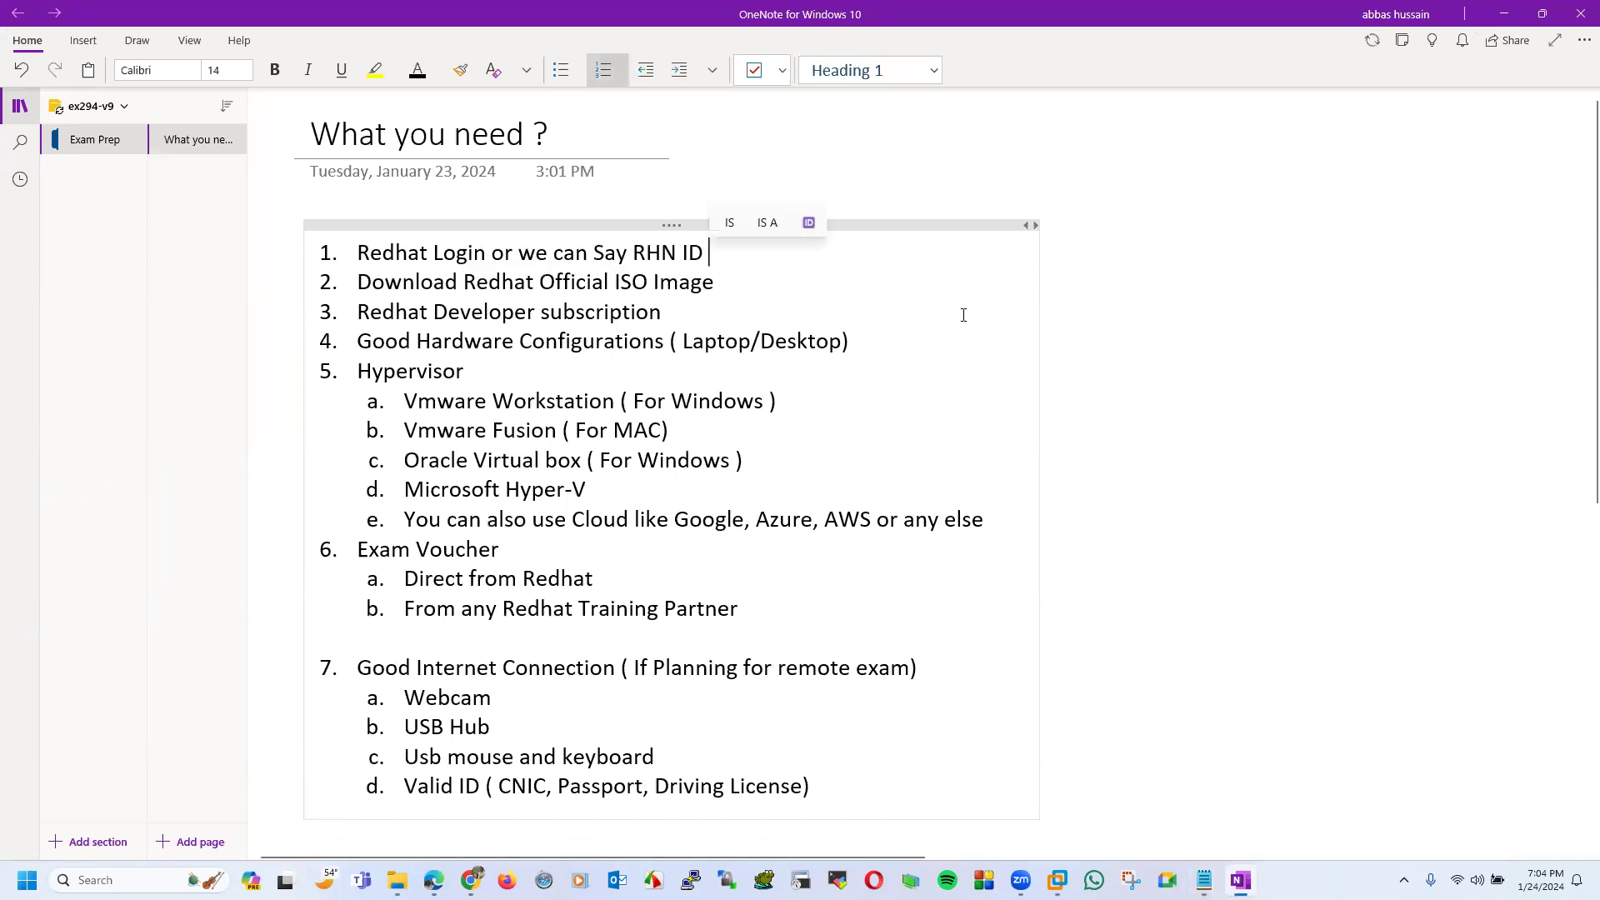
pyautogui.write('(Done)')
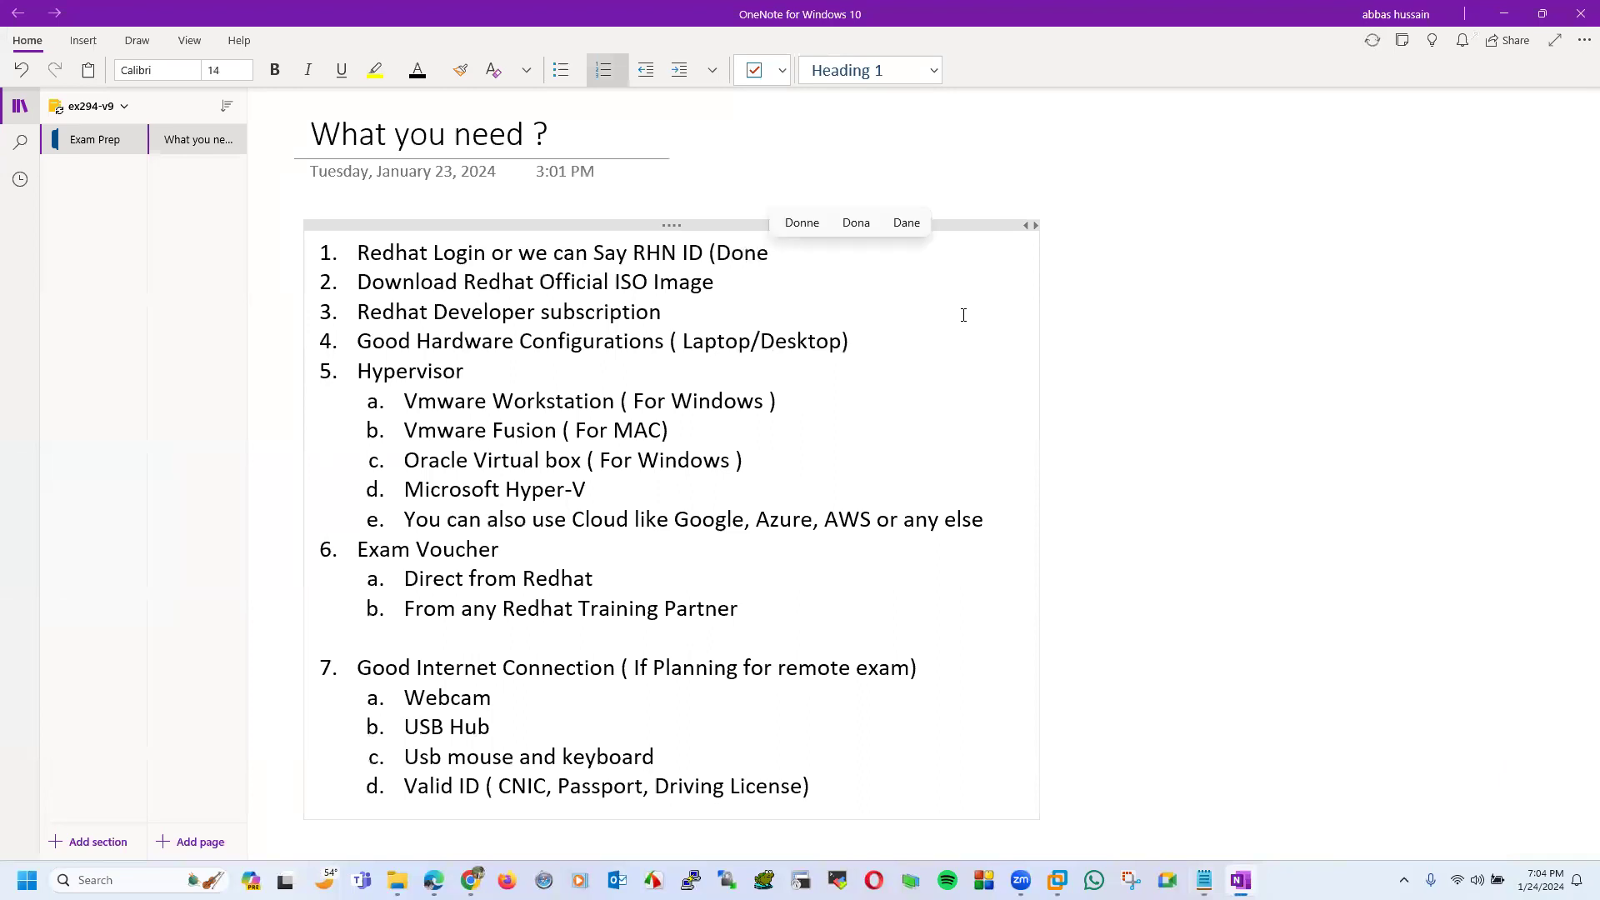
pyautogui.click(779, 287)
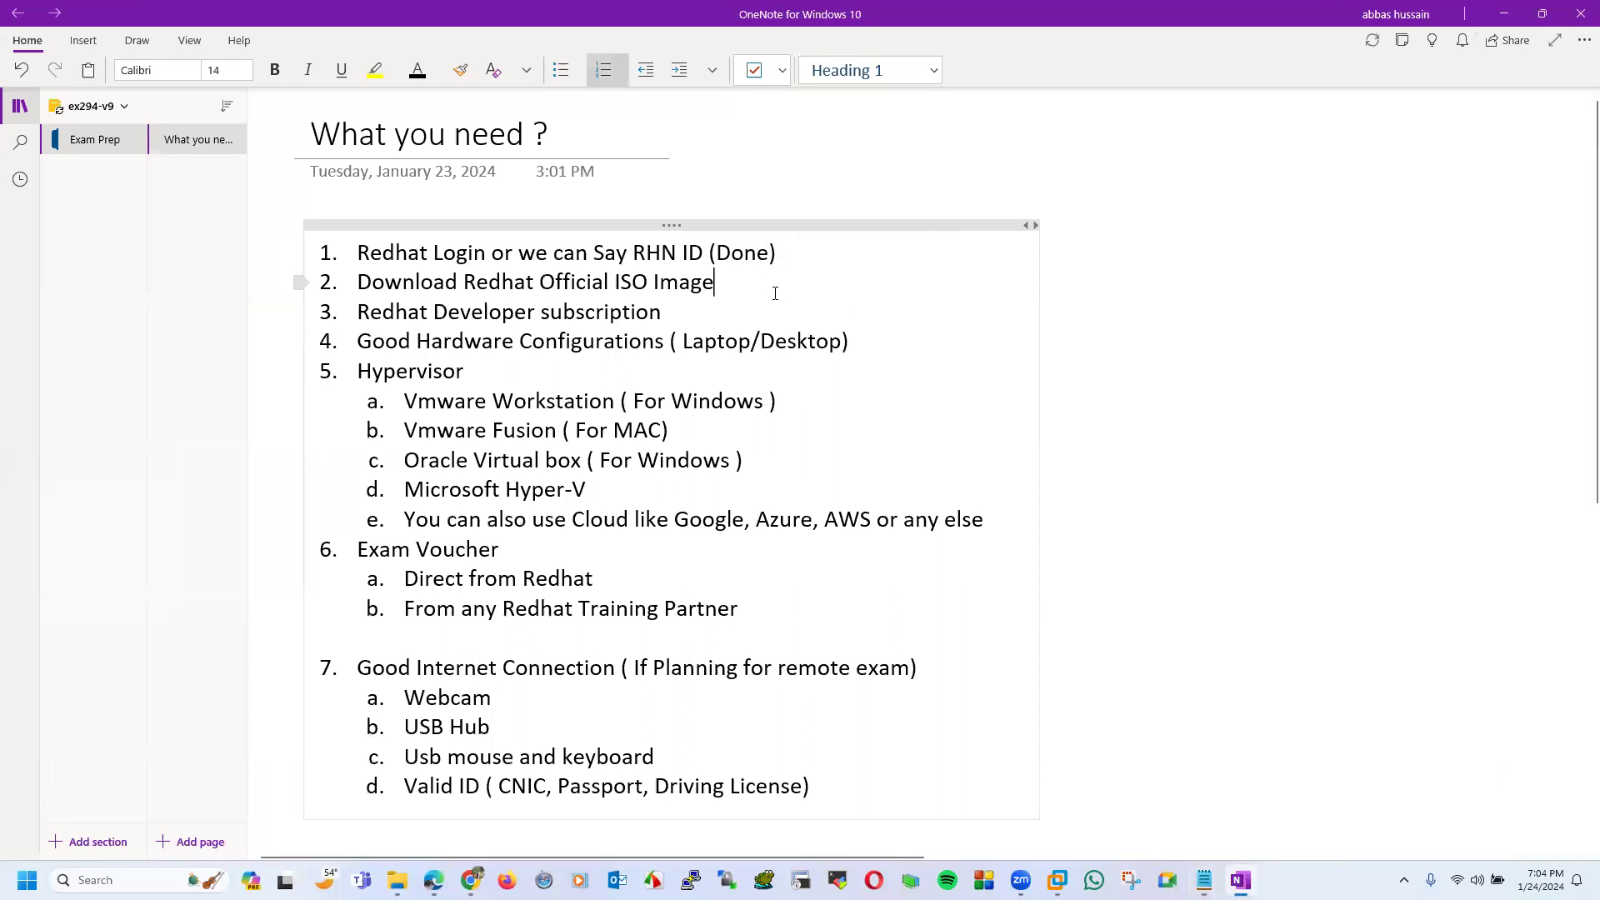
pyautogui.write('(Done)')
# - Add '(' after the OneNote subscription item, then type the 'Redhat Subscription.' heading in Notepad
pyautogui.click(804, 306)
pyautogui.write('(')
pyautogui.click(1204, 880)
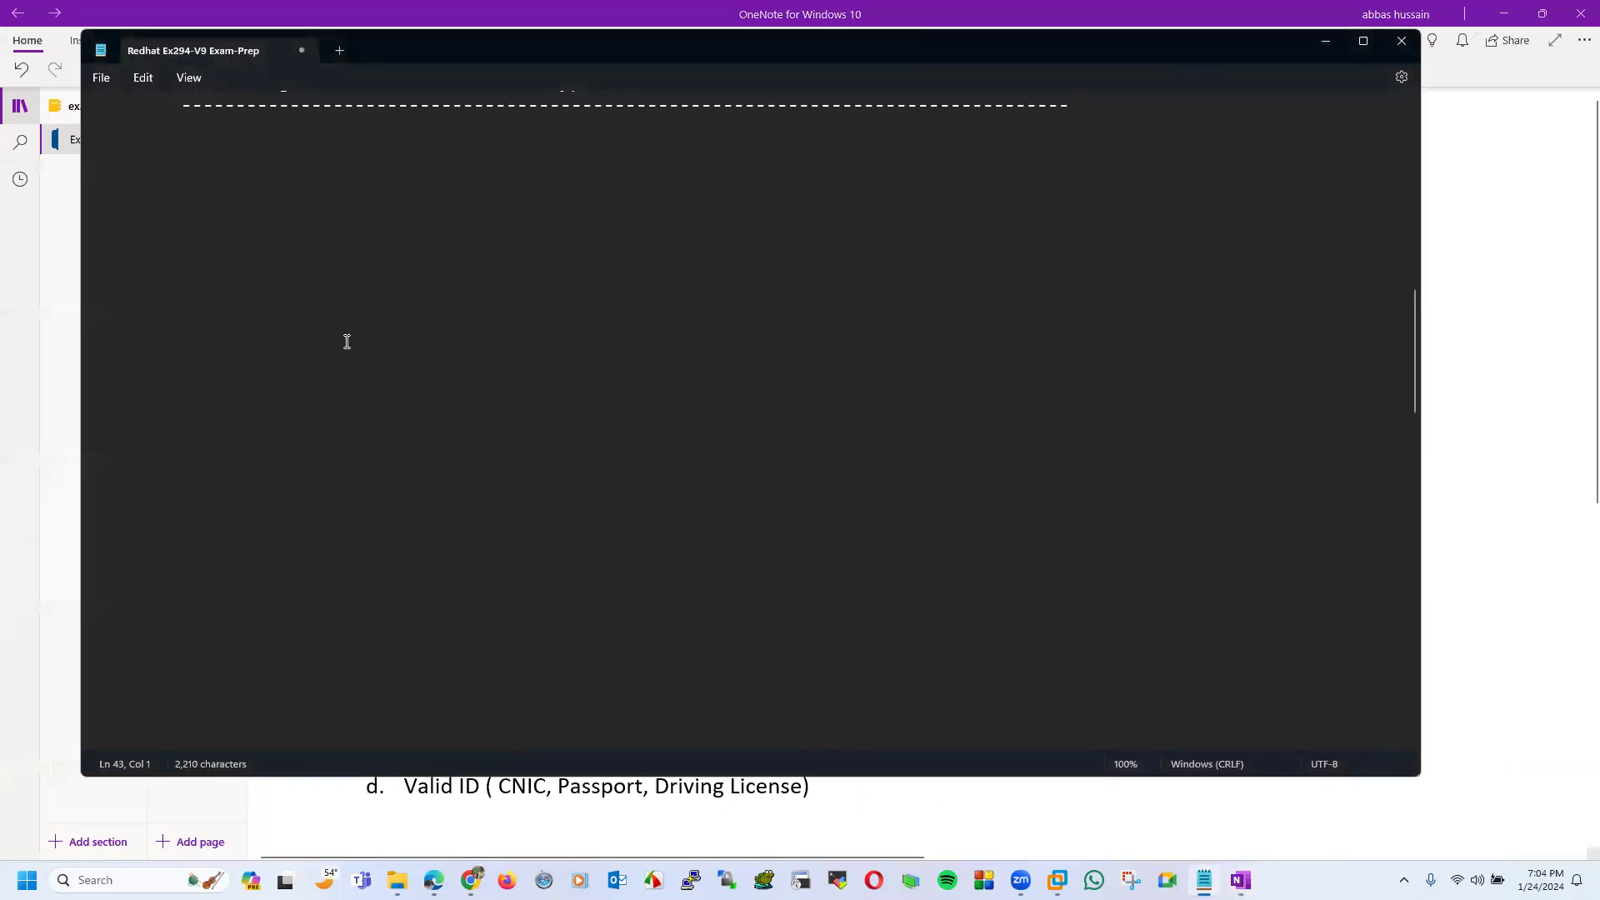
pyautogui.write('Redhat S')
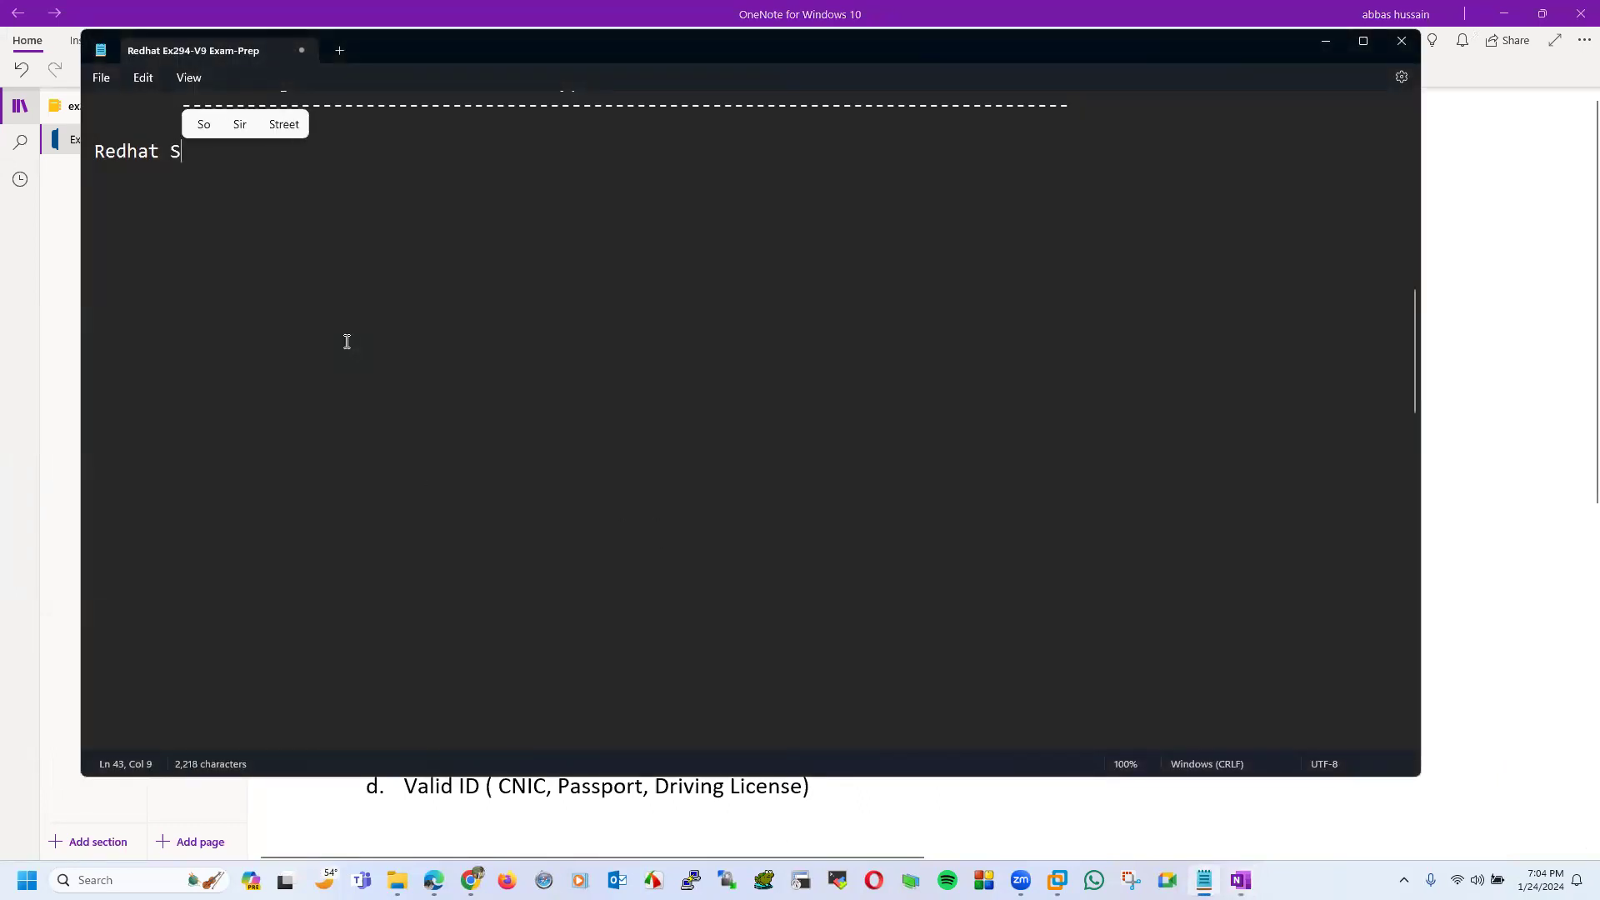
pyautogui.press('BackSpace')
pyautogui.write('Subscr')
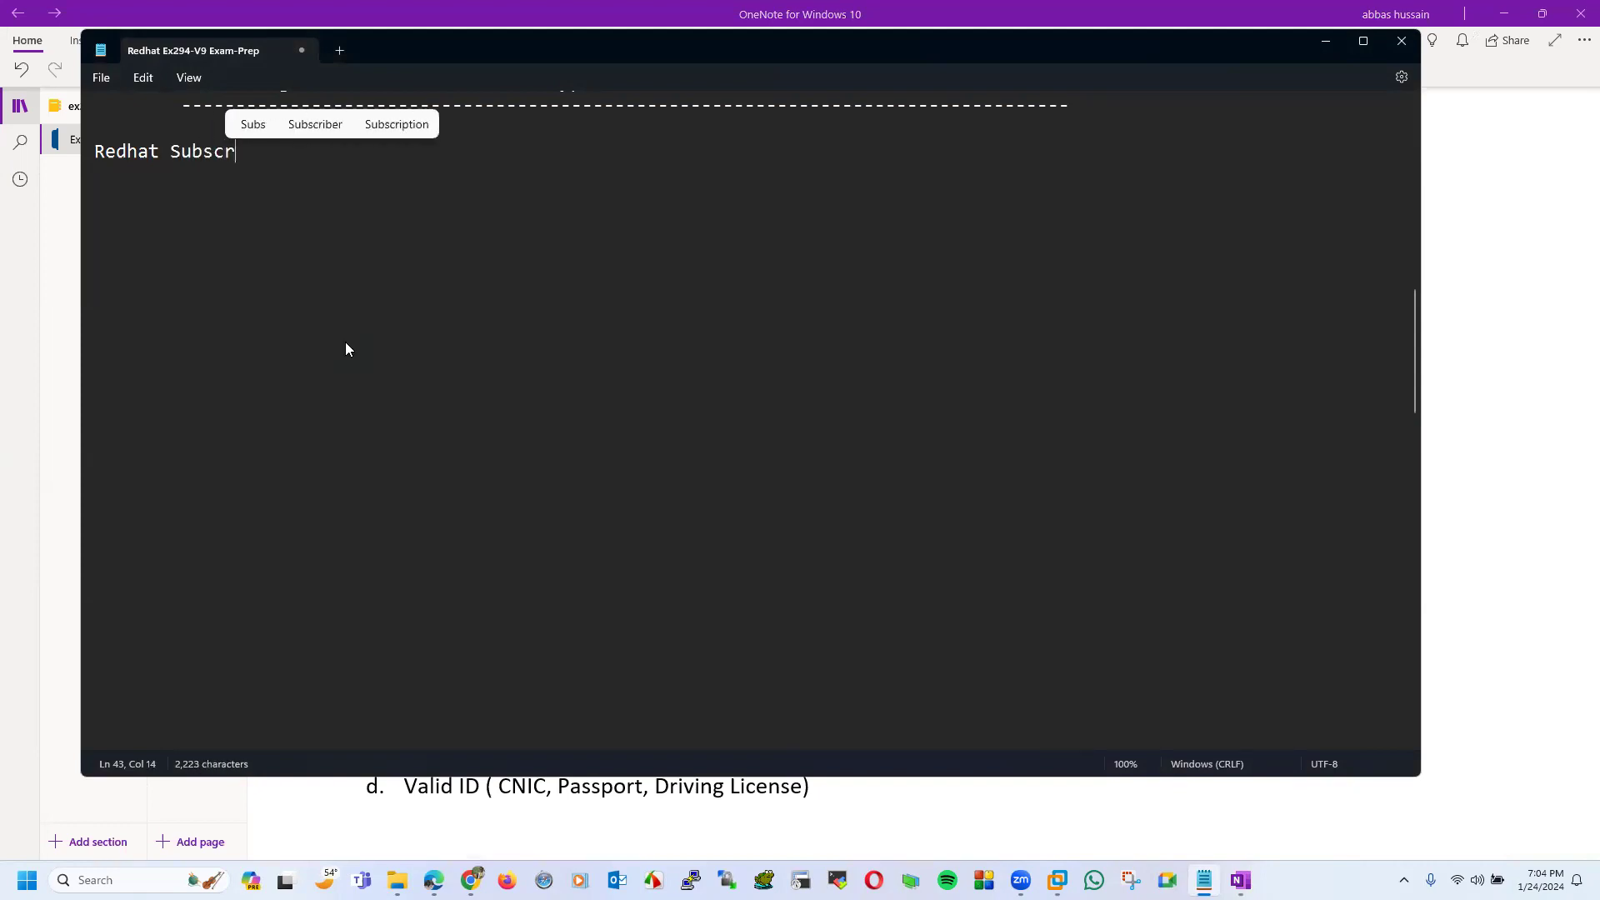
pyautogui.write('iption')
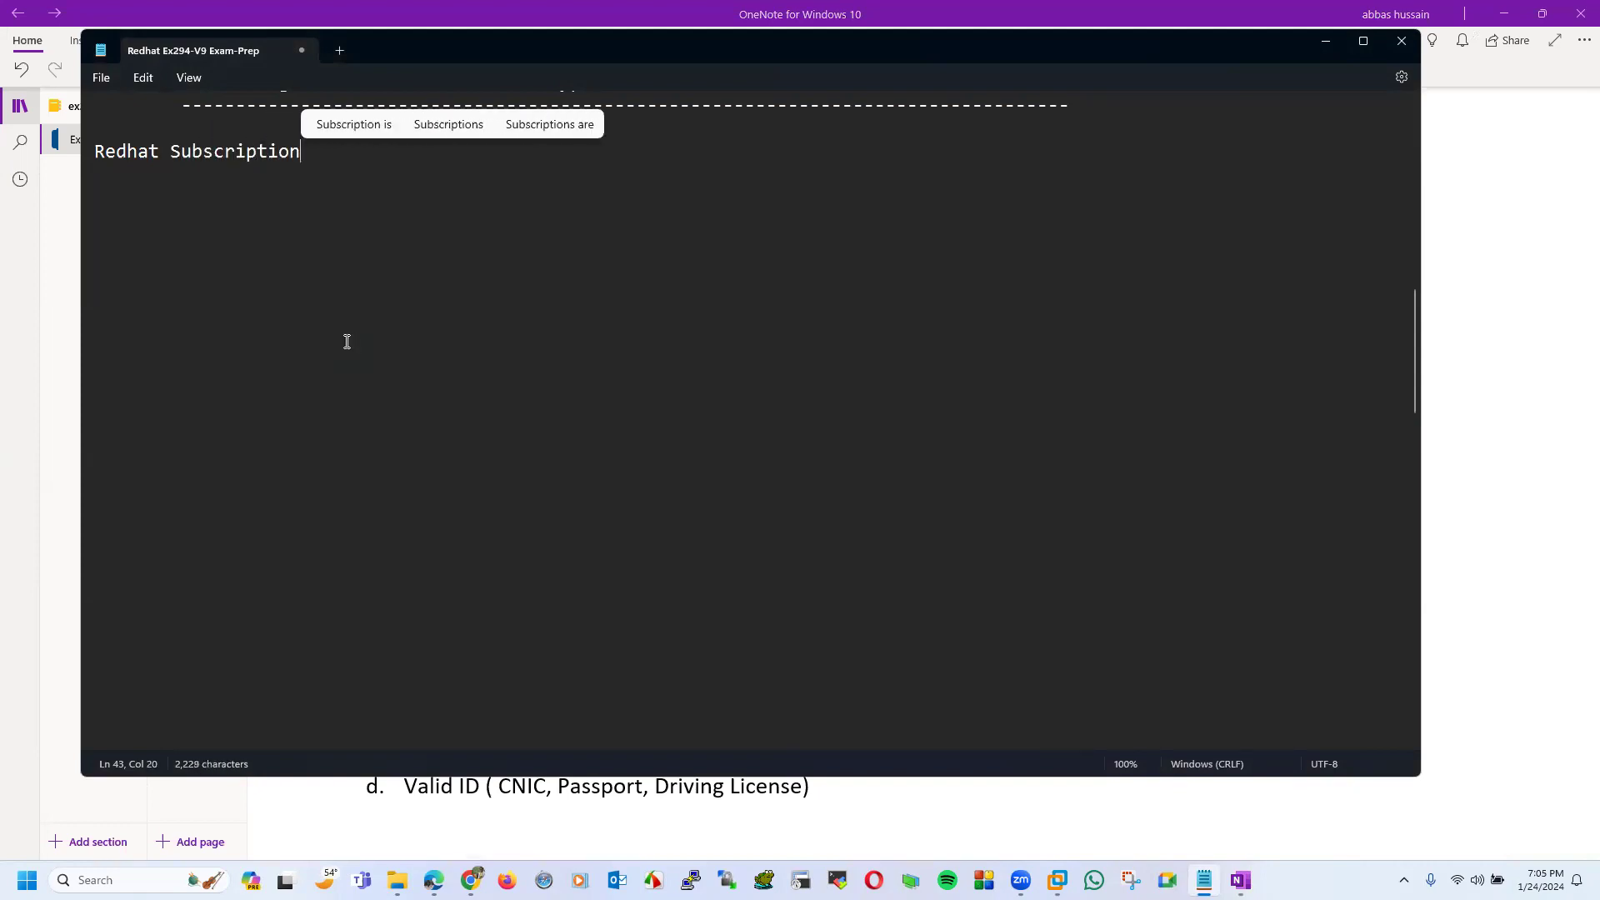
pyautogui.write('.')
pyautogui.press('Return')
pyautogui.press('Return')
# - Write point '1-': go to developer.redhat.com with new user id and download the iso image
pyautogui.write('1-')
pyautogui.press('Tab')
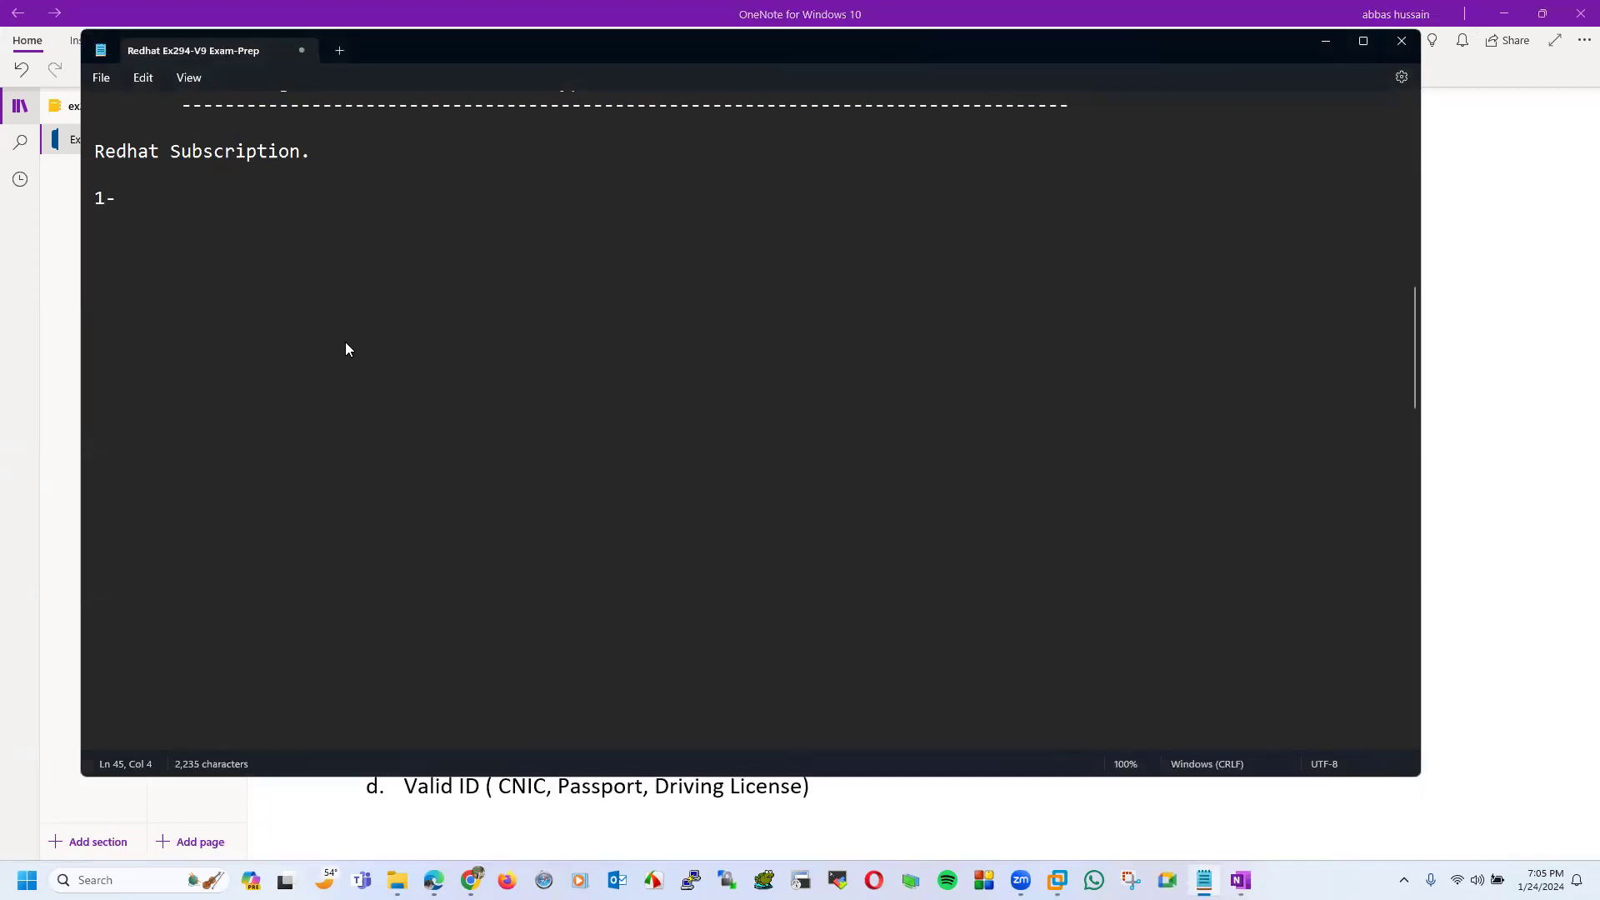
pyautogui.write('when you will go to ')
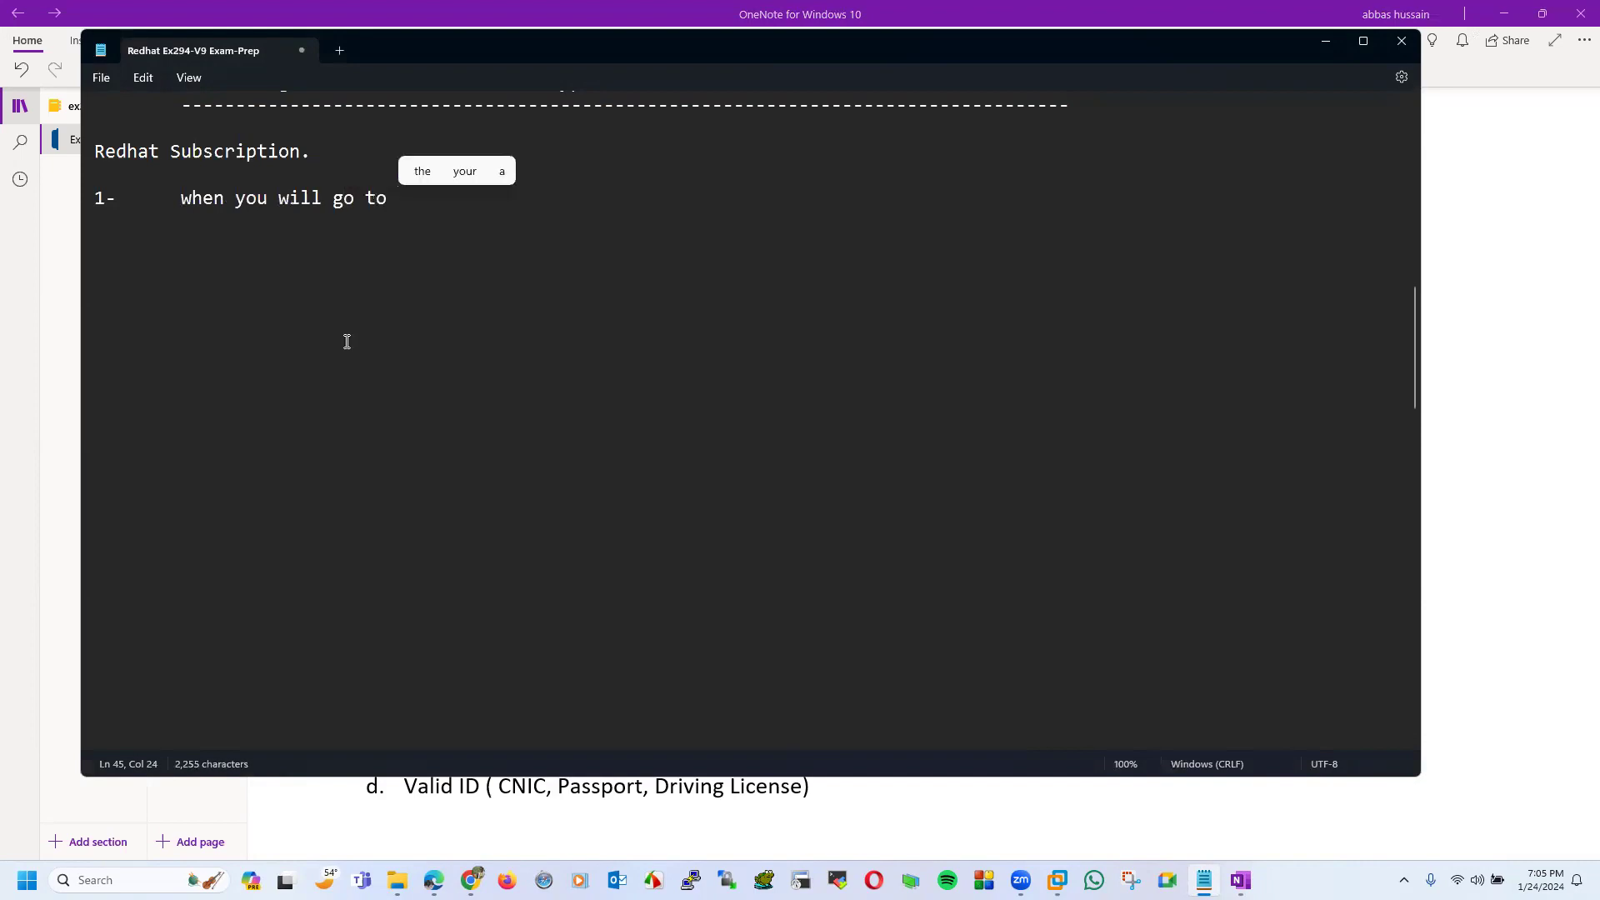
pyautogui.write('developer.')
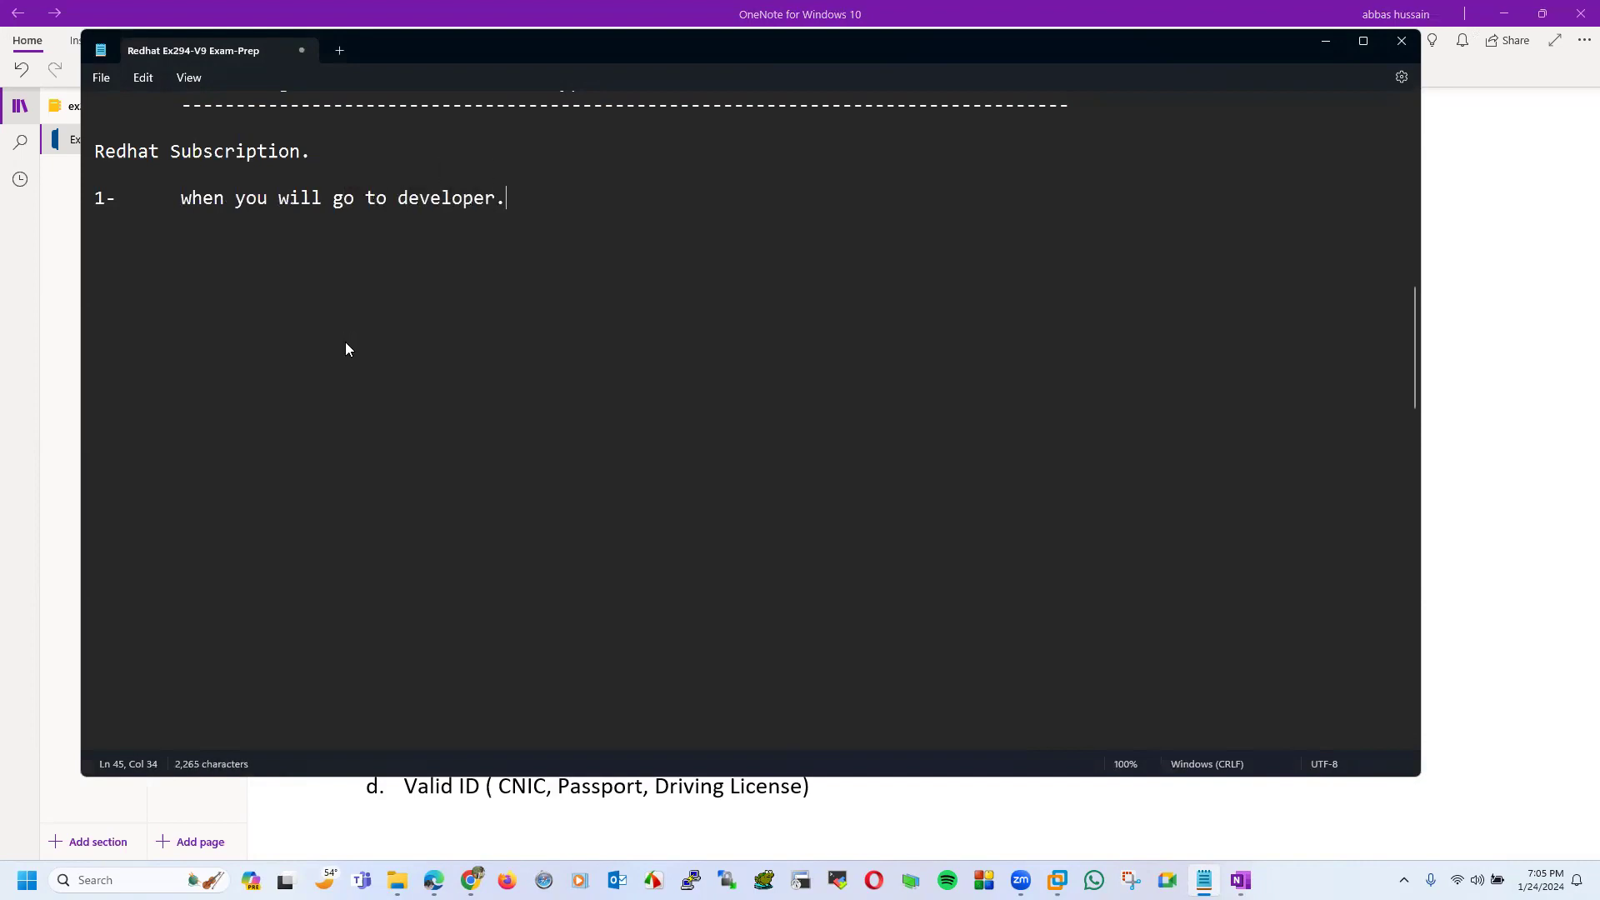
pyautogui.write('redhat.com')
pyautogui.press('Return')
pyautogui.write('and will')
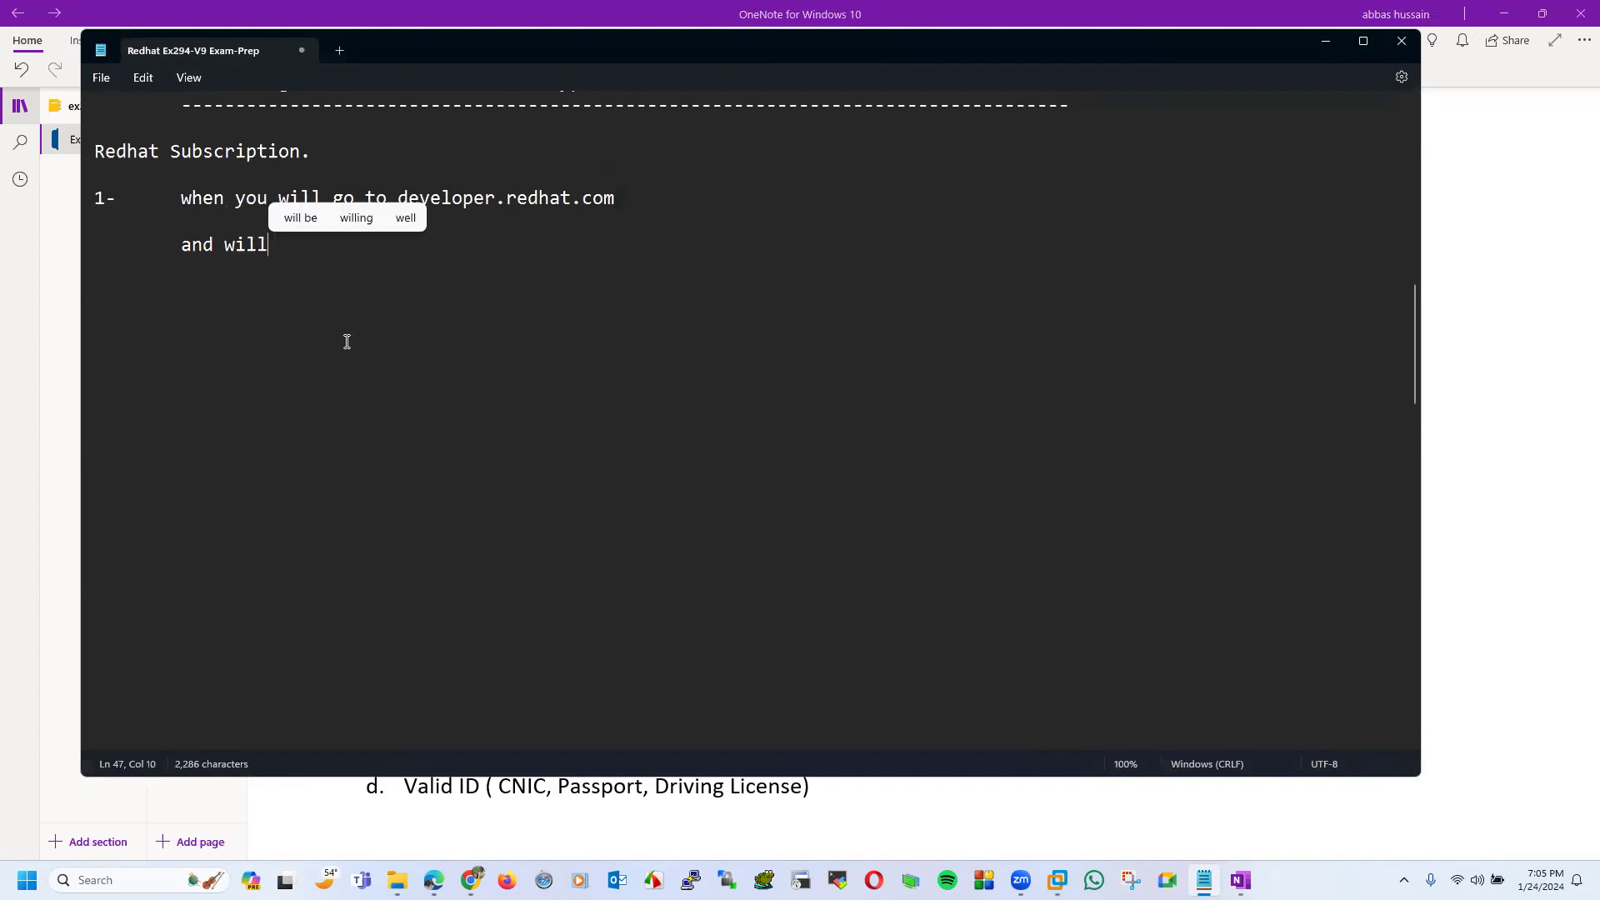
pyautogui.write(' downlo')
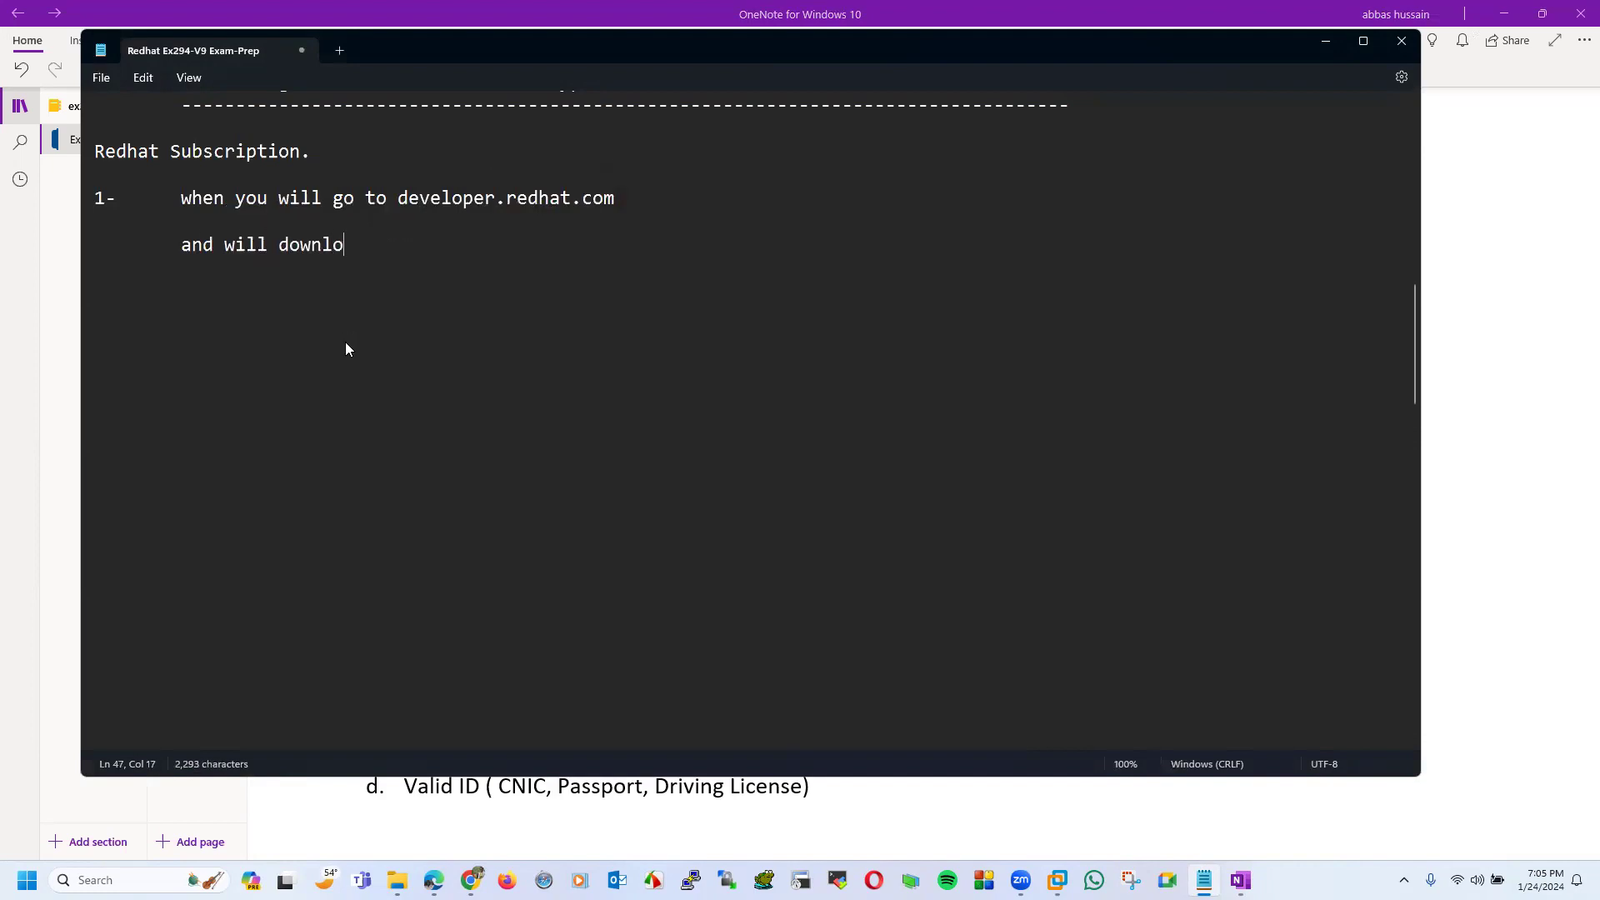
pyautogui.write('ad the ')
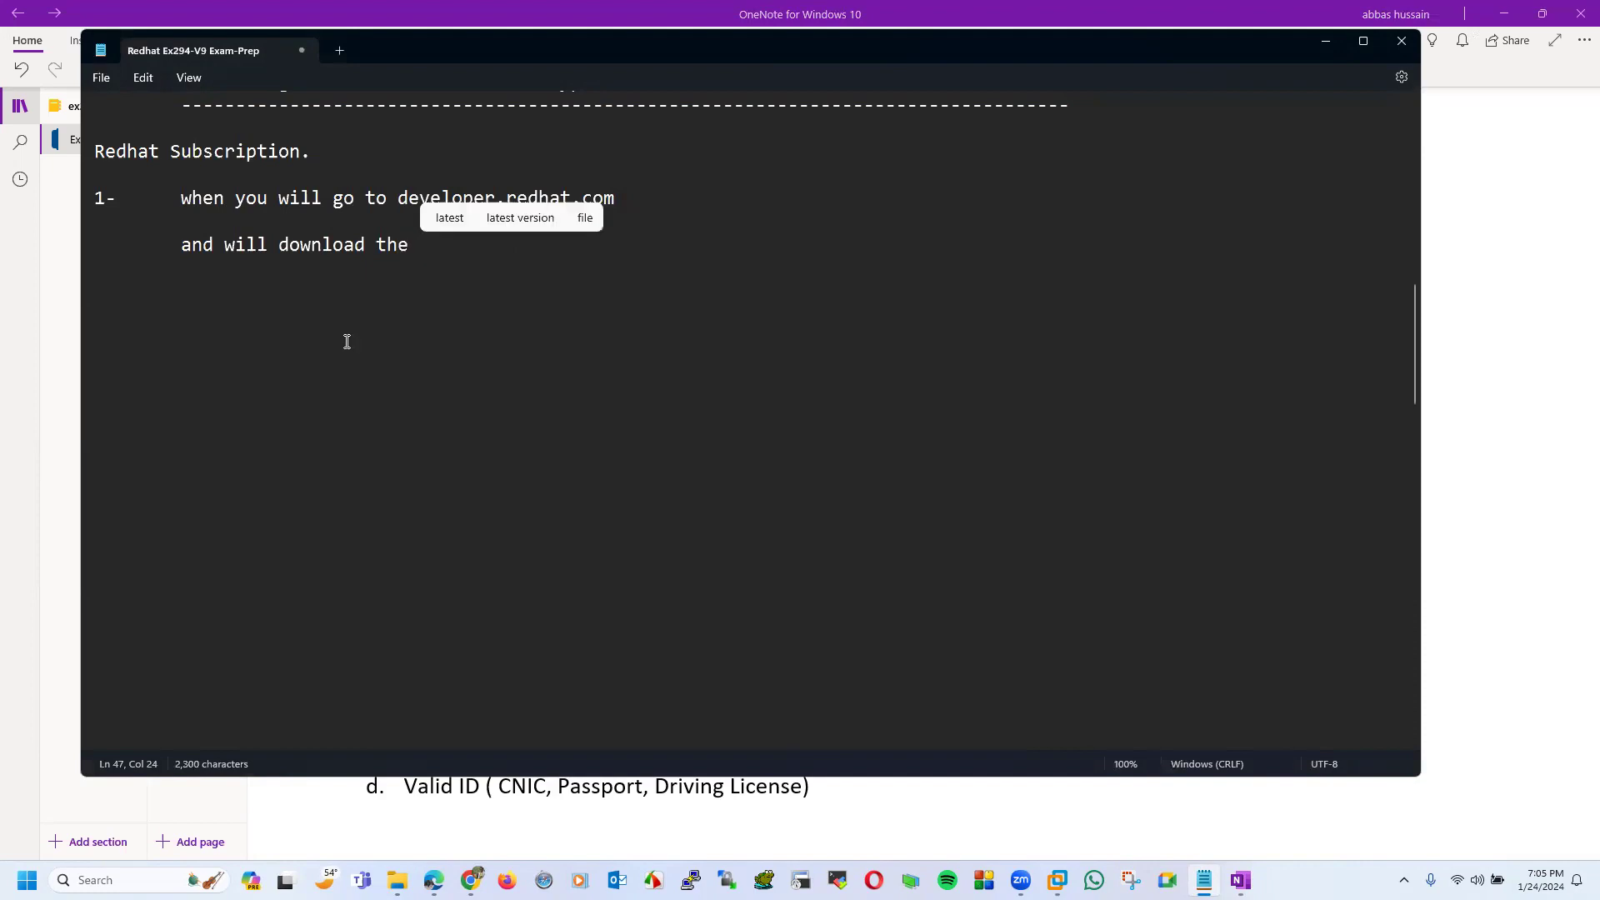
pyautogui.write('iso image ')
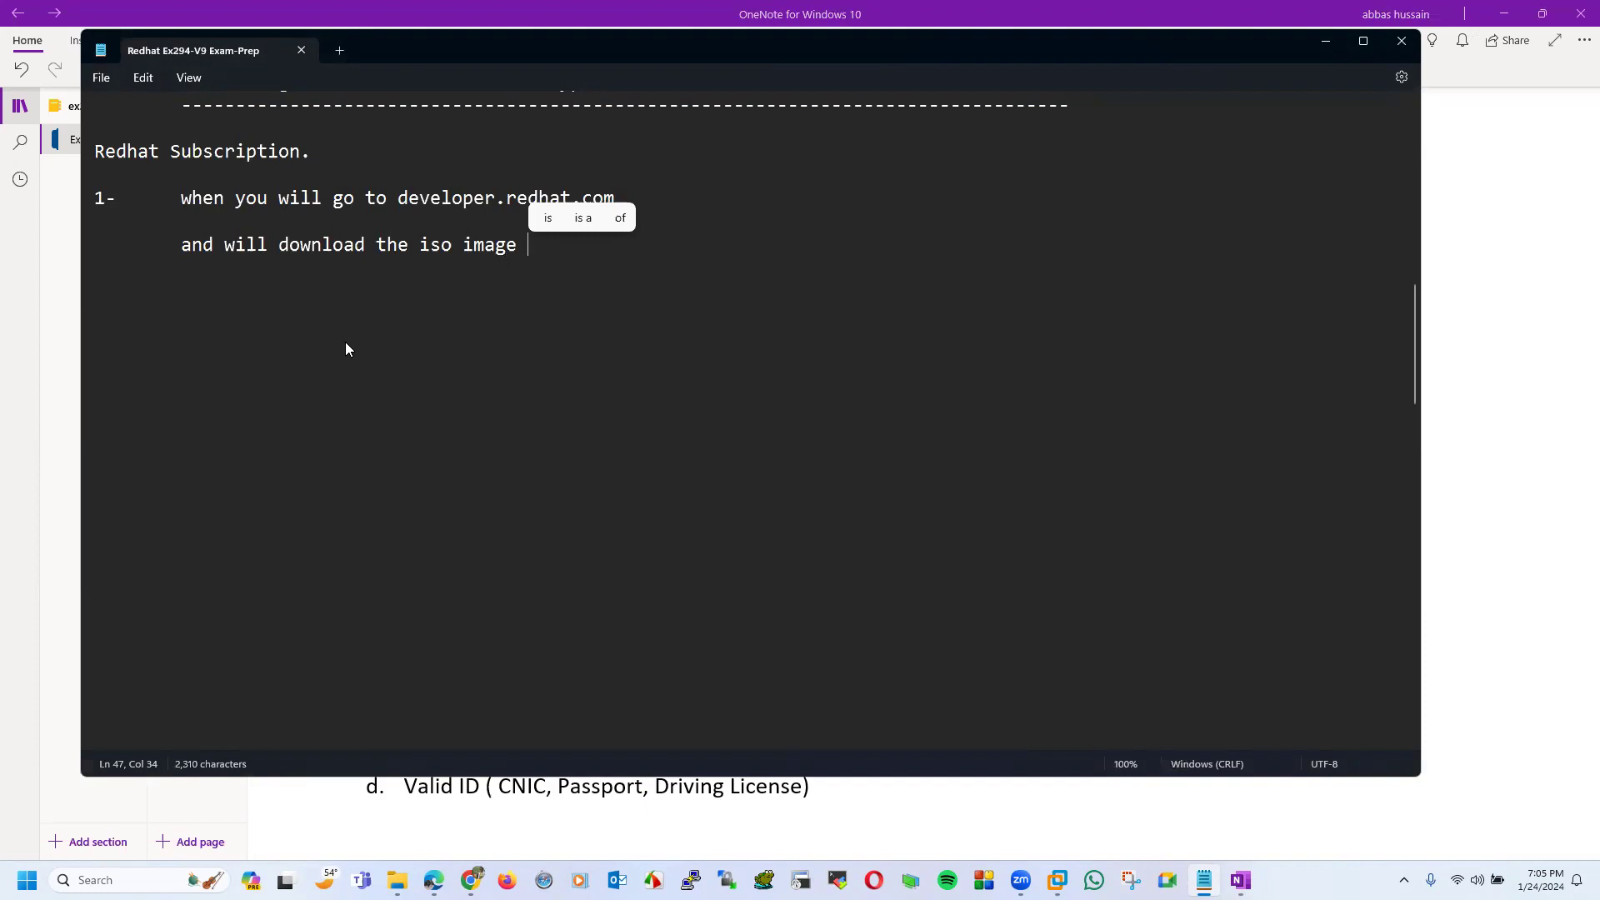
pyautogui.write('(')
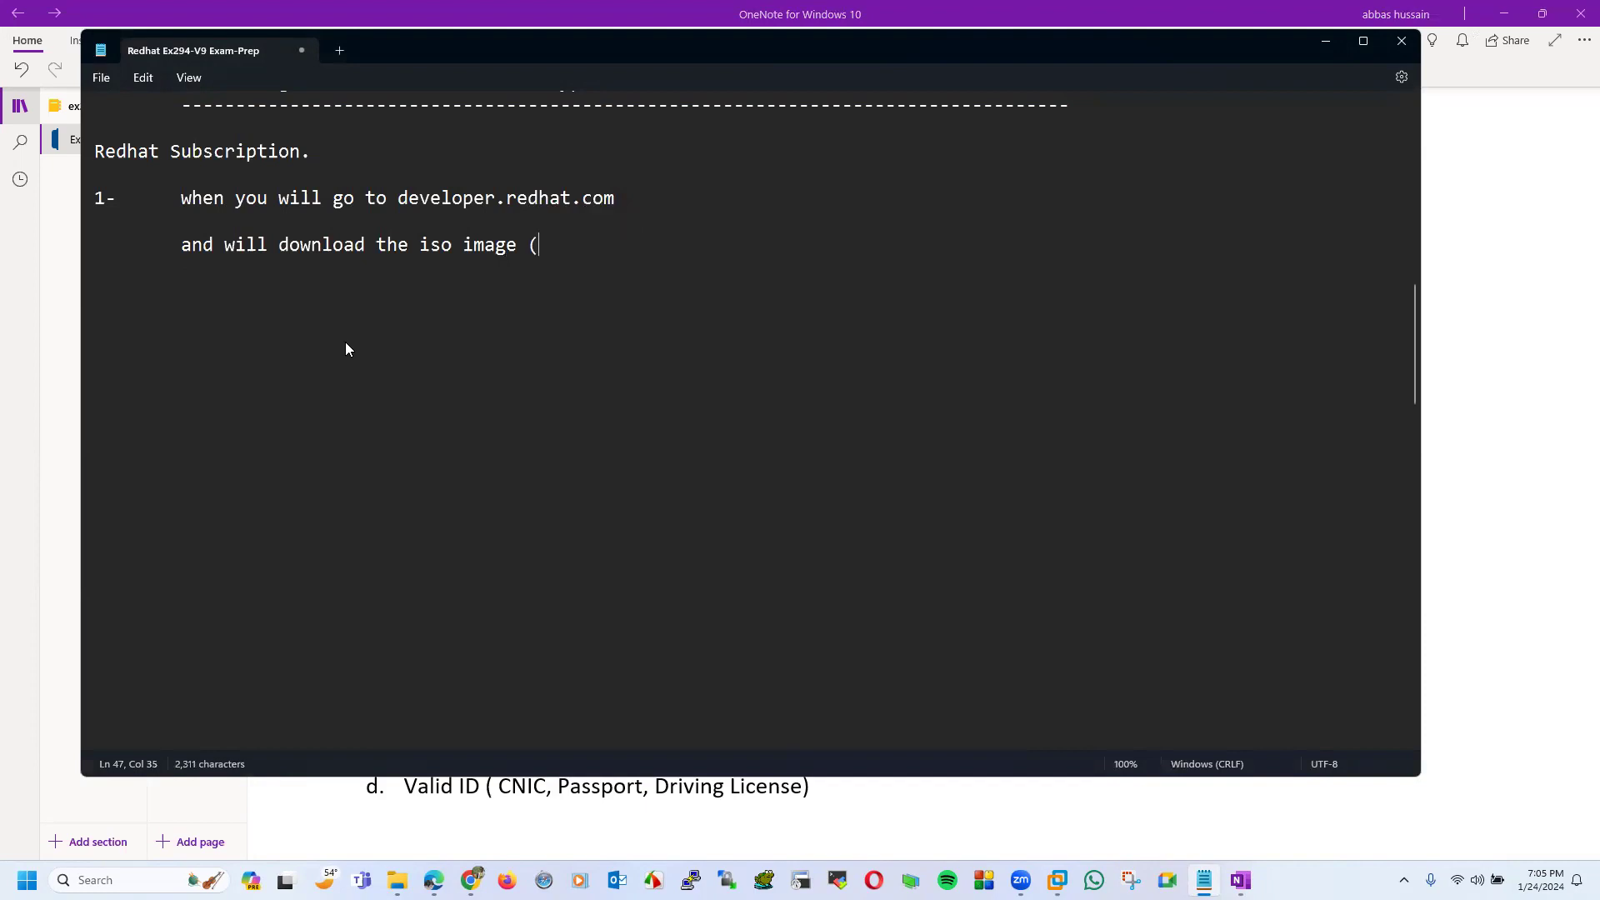
pyautogui.write(' It will activate')
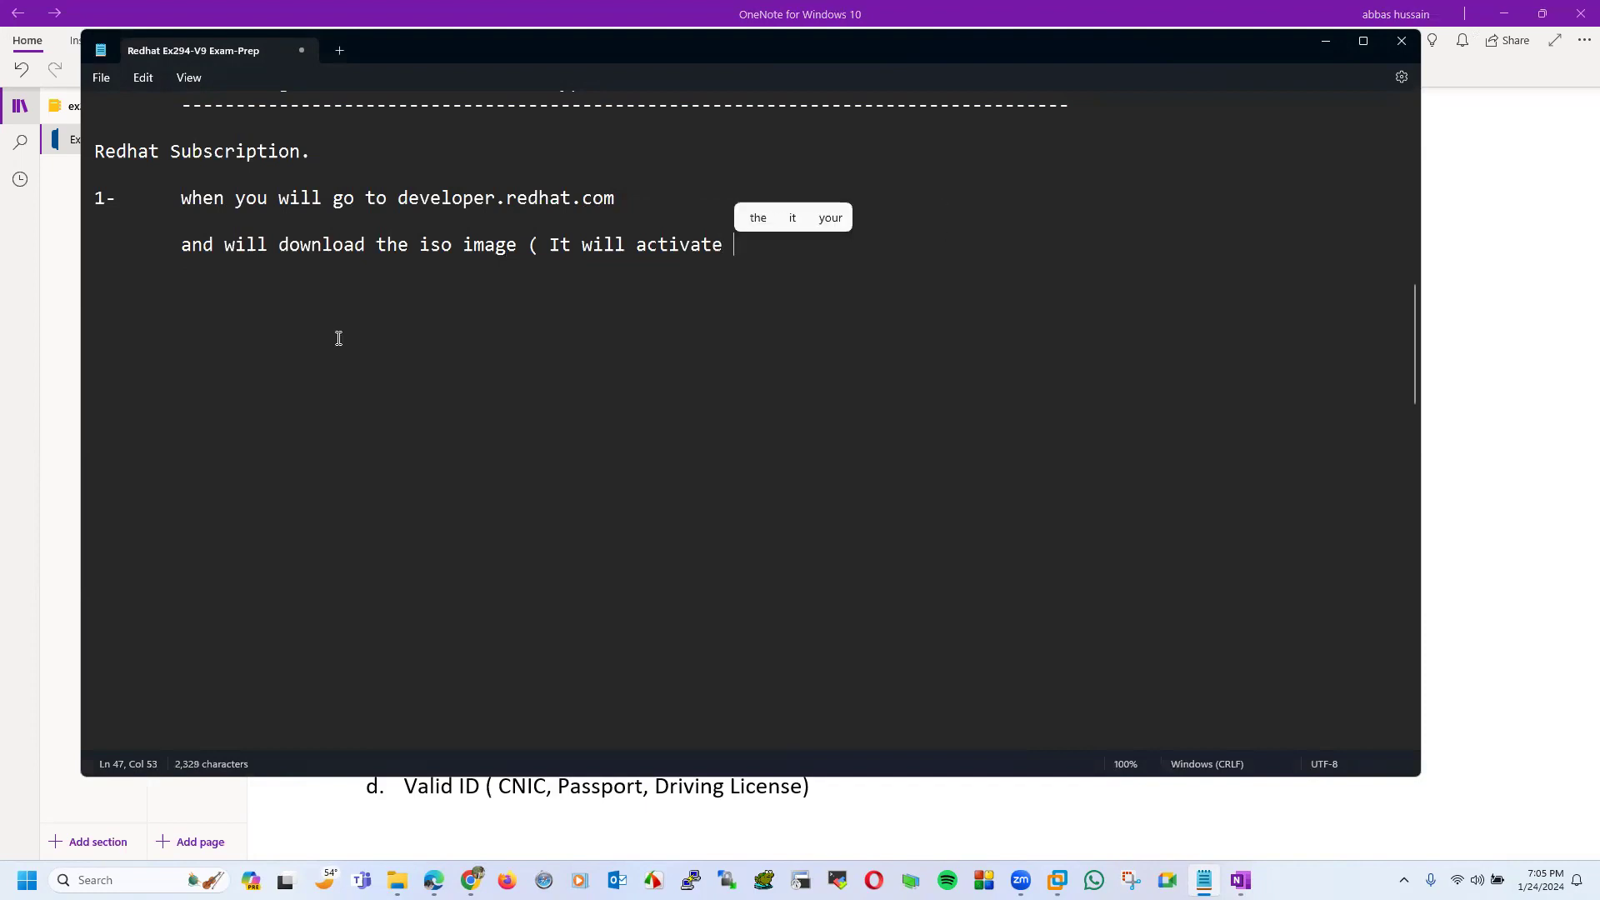
pyautogui.click(718, 196)
pyautogui.write('with new ')
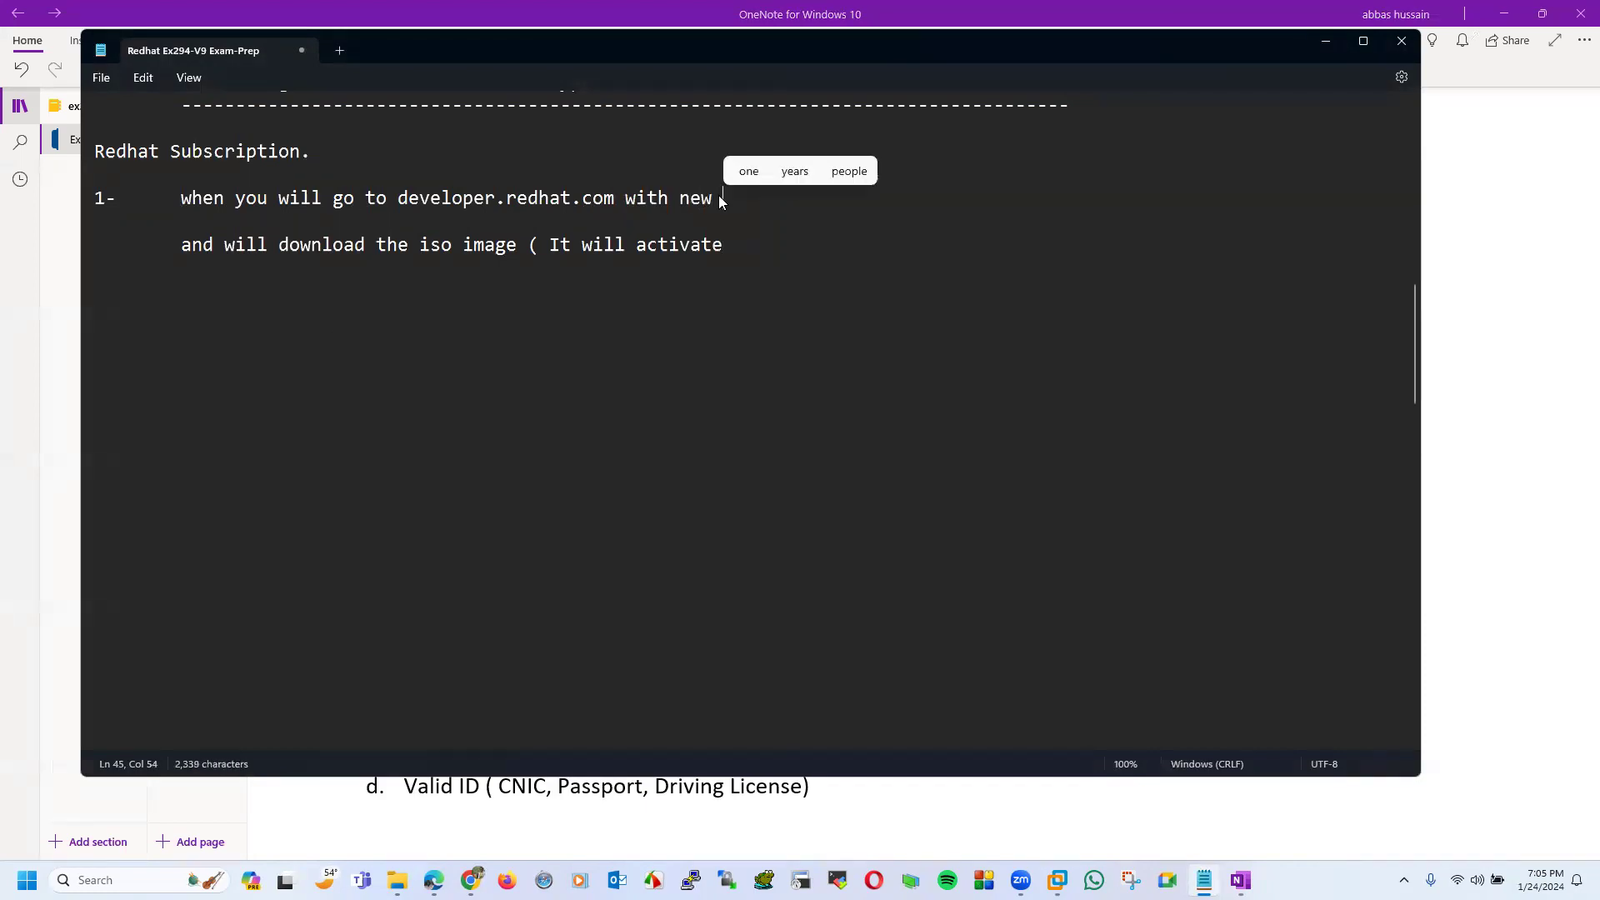
pyautogui.write('user id')
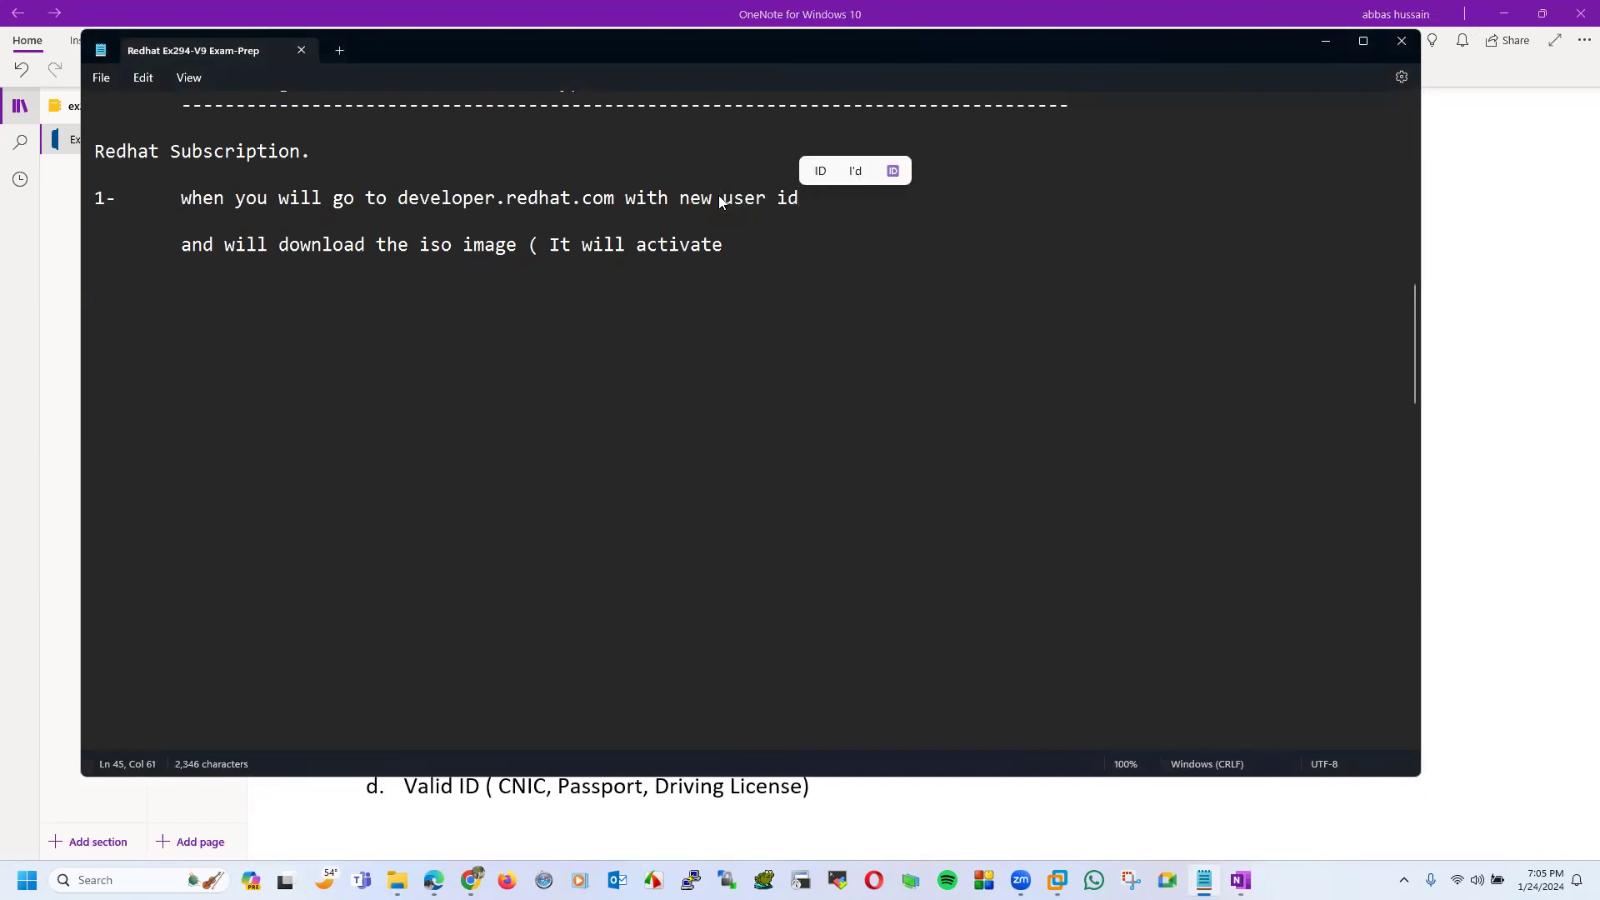
pyautogui.click(783, 255)
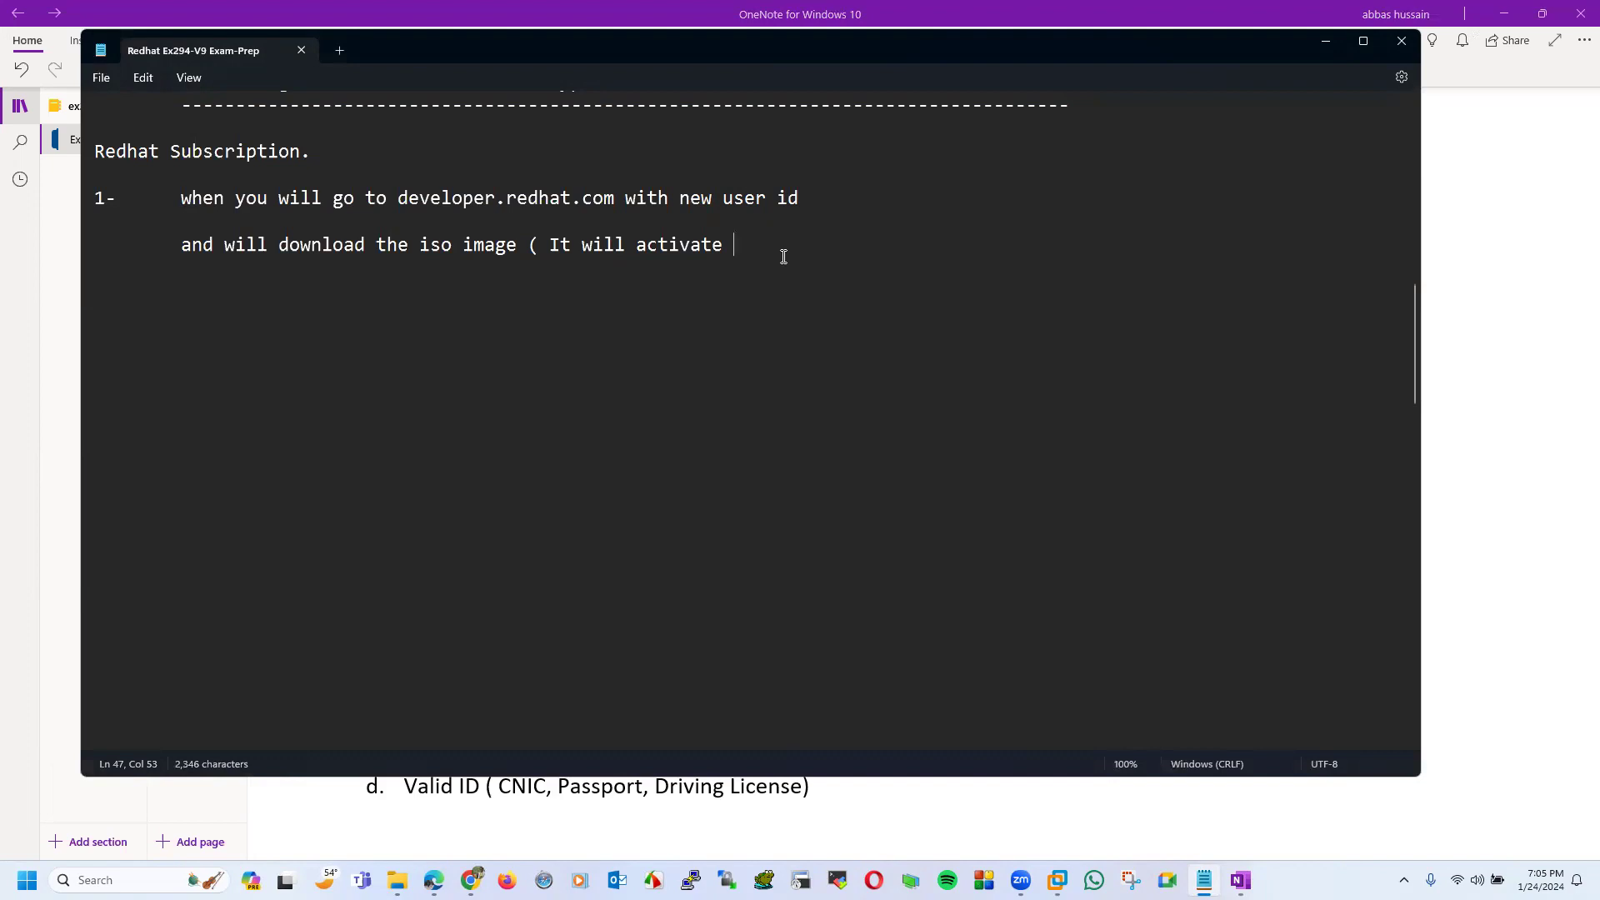
pyautogui.click(399, 198)
pyautogui.write('https:')
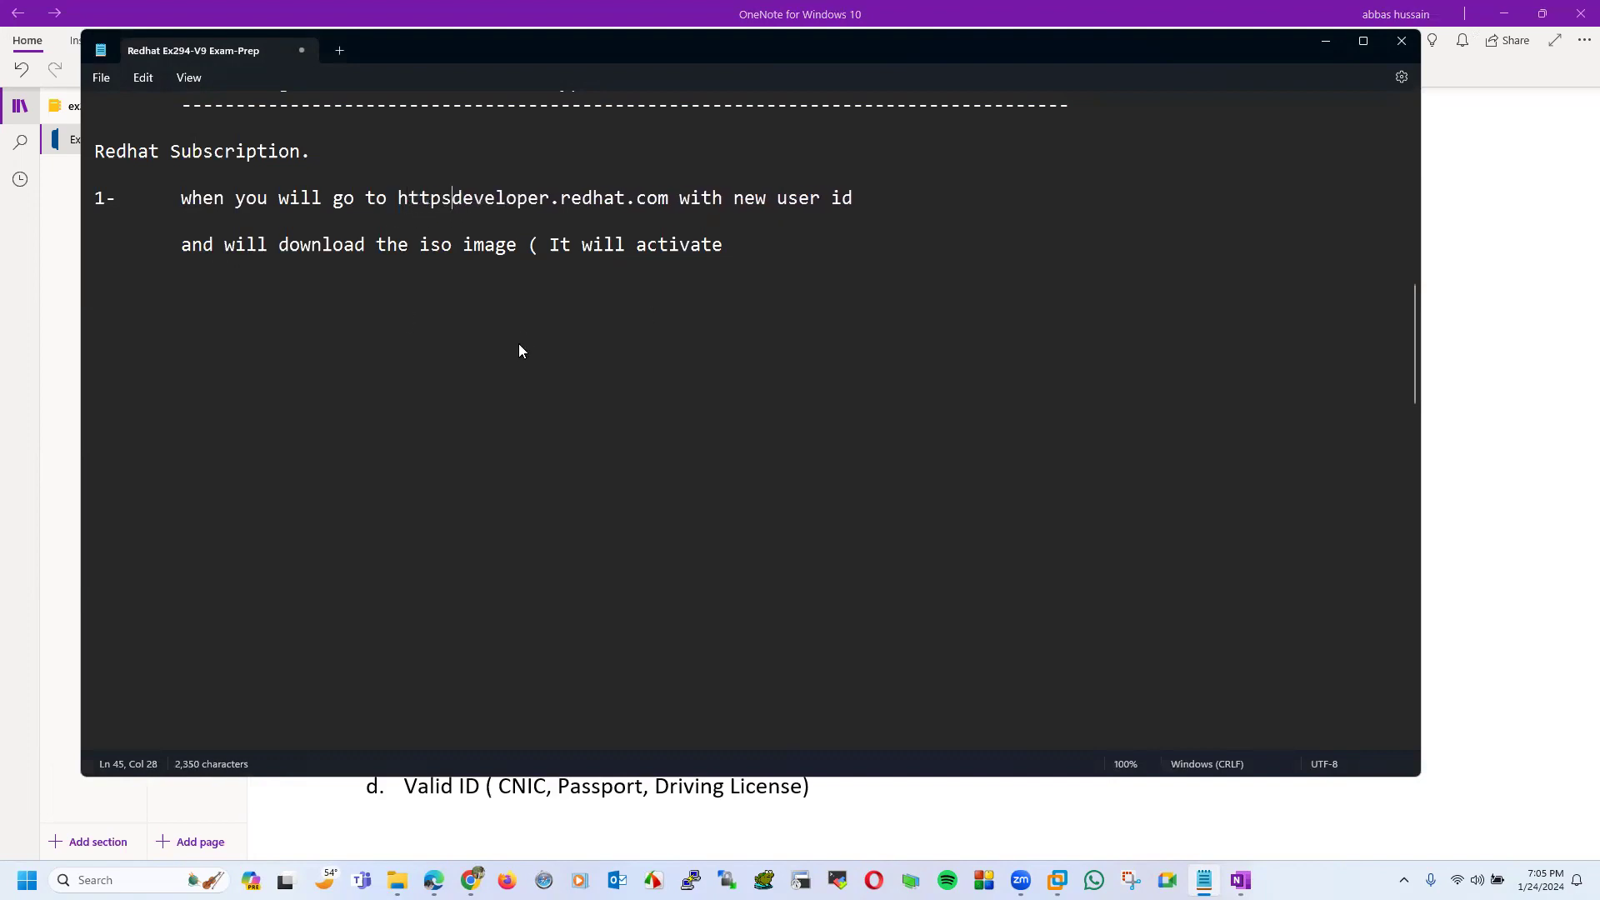
pyautogui.write('//')
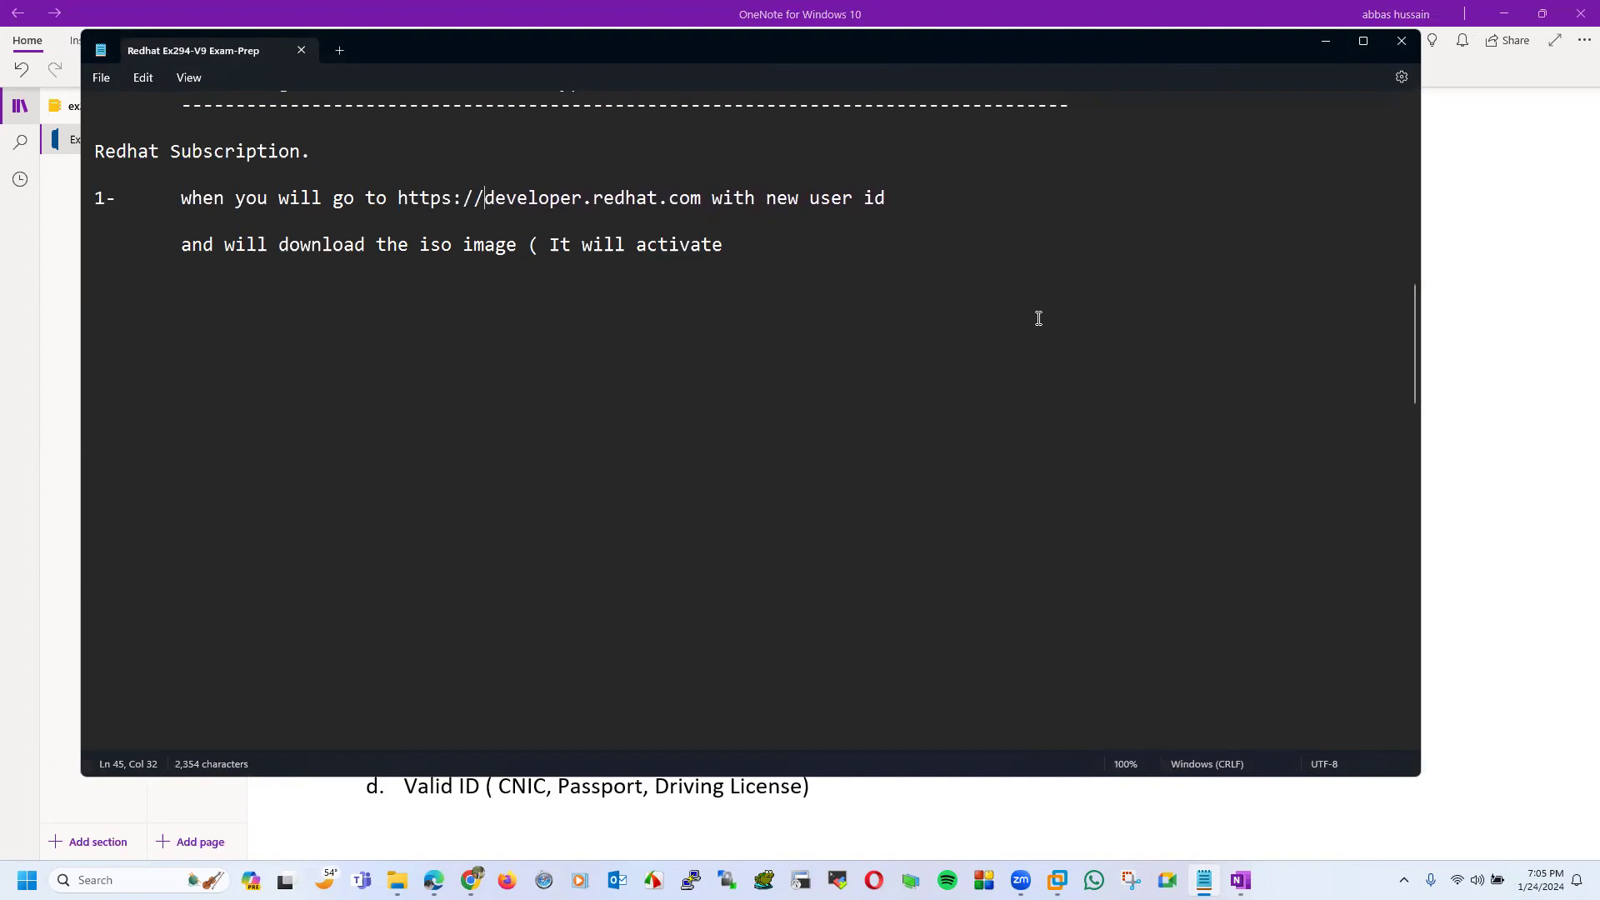
pyautogui.click(943, 212)
pyautogui.click(807, 249)
# - Insert 'RHEL 9.3 or RHEL 9.0' after 'iso image' on the download line
pyautogui.click(518, 244)
pyautogui.write('RHEL')
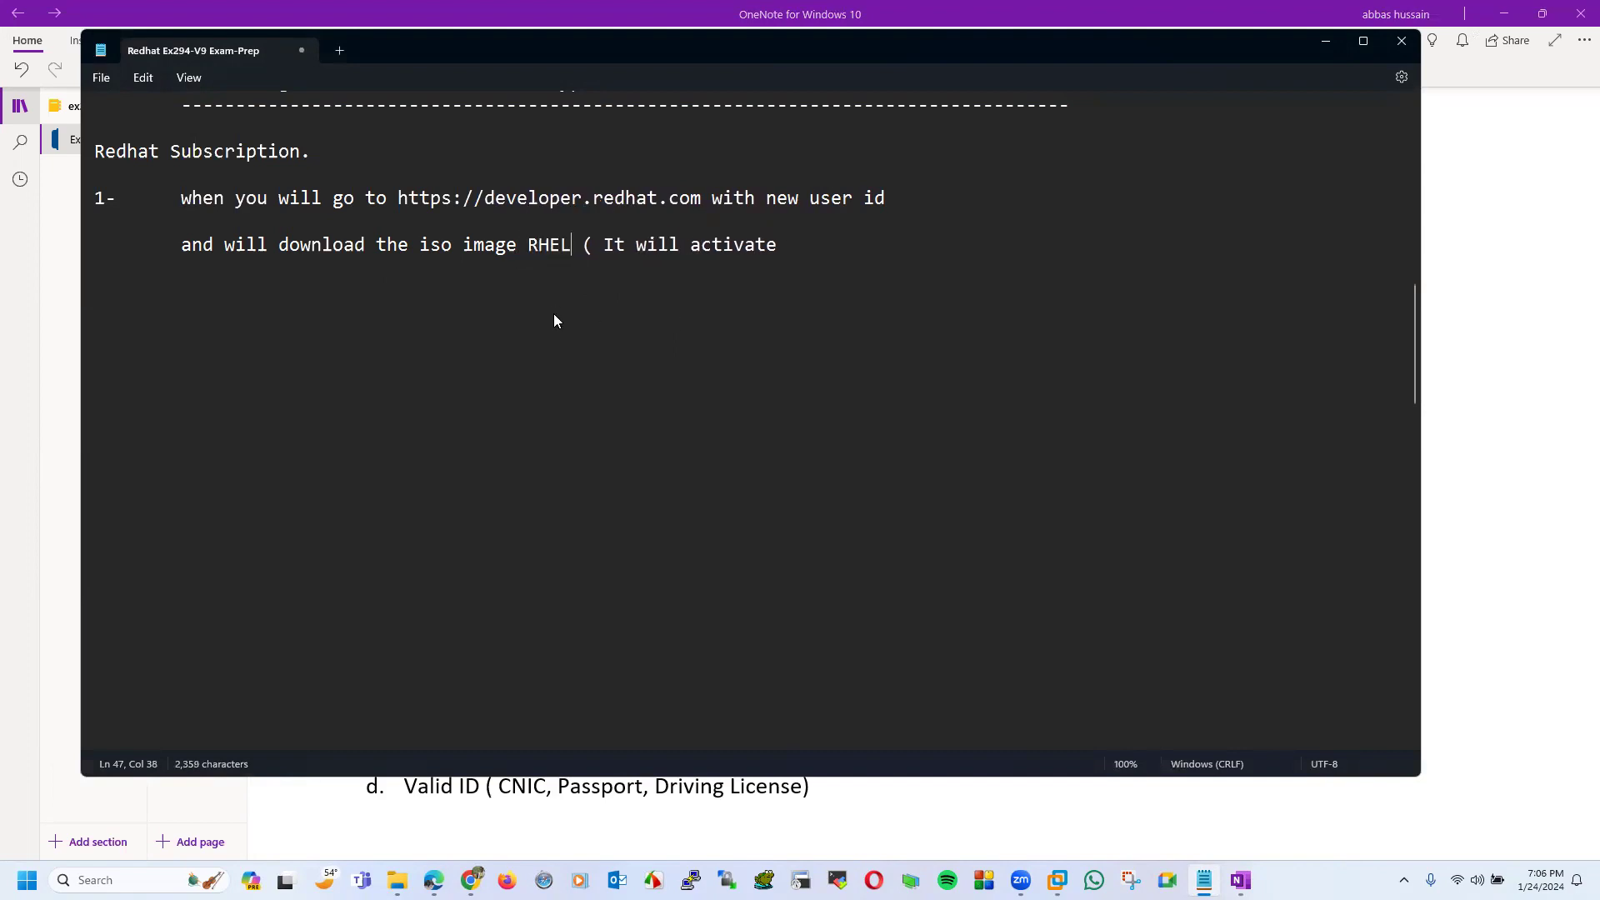
pyautogui.write(' 9. ')
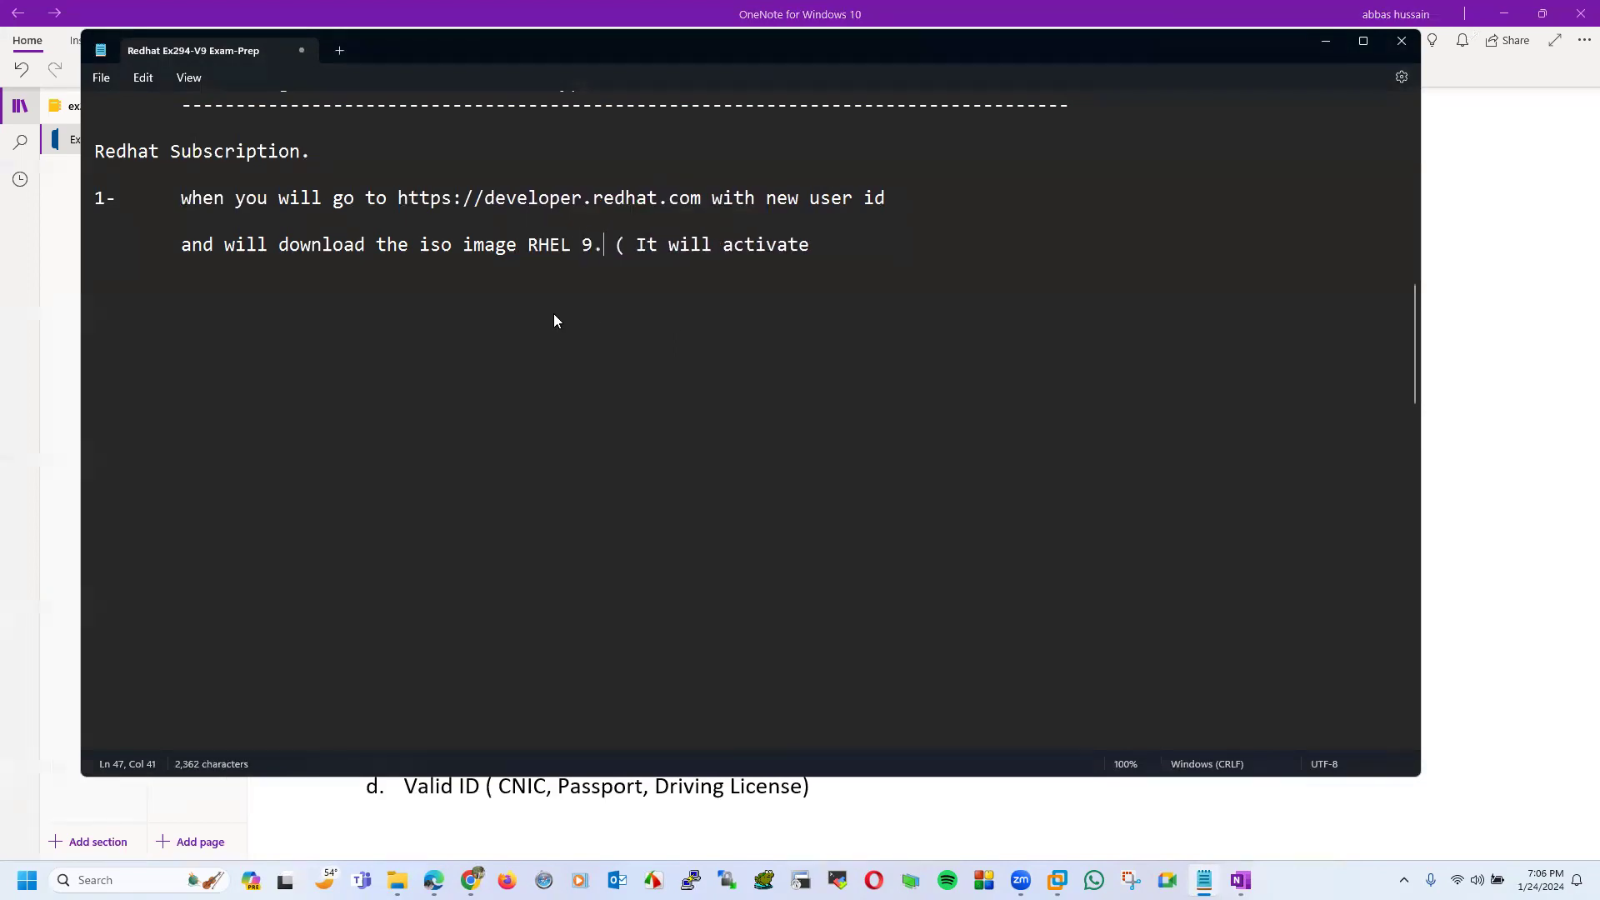
pyautogui.write('3')
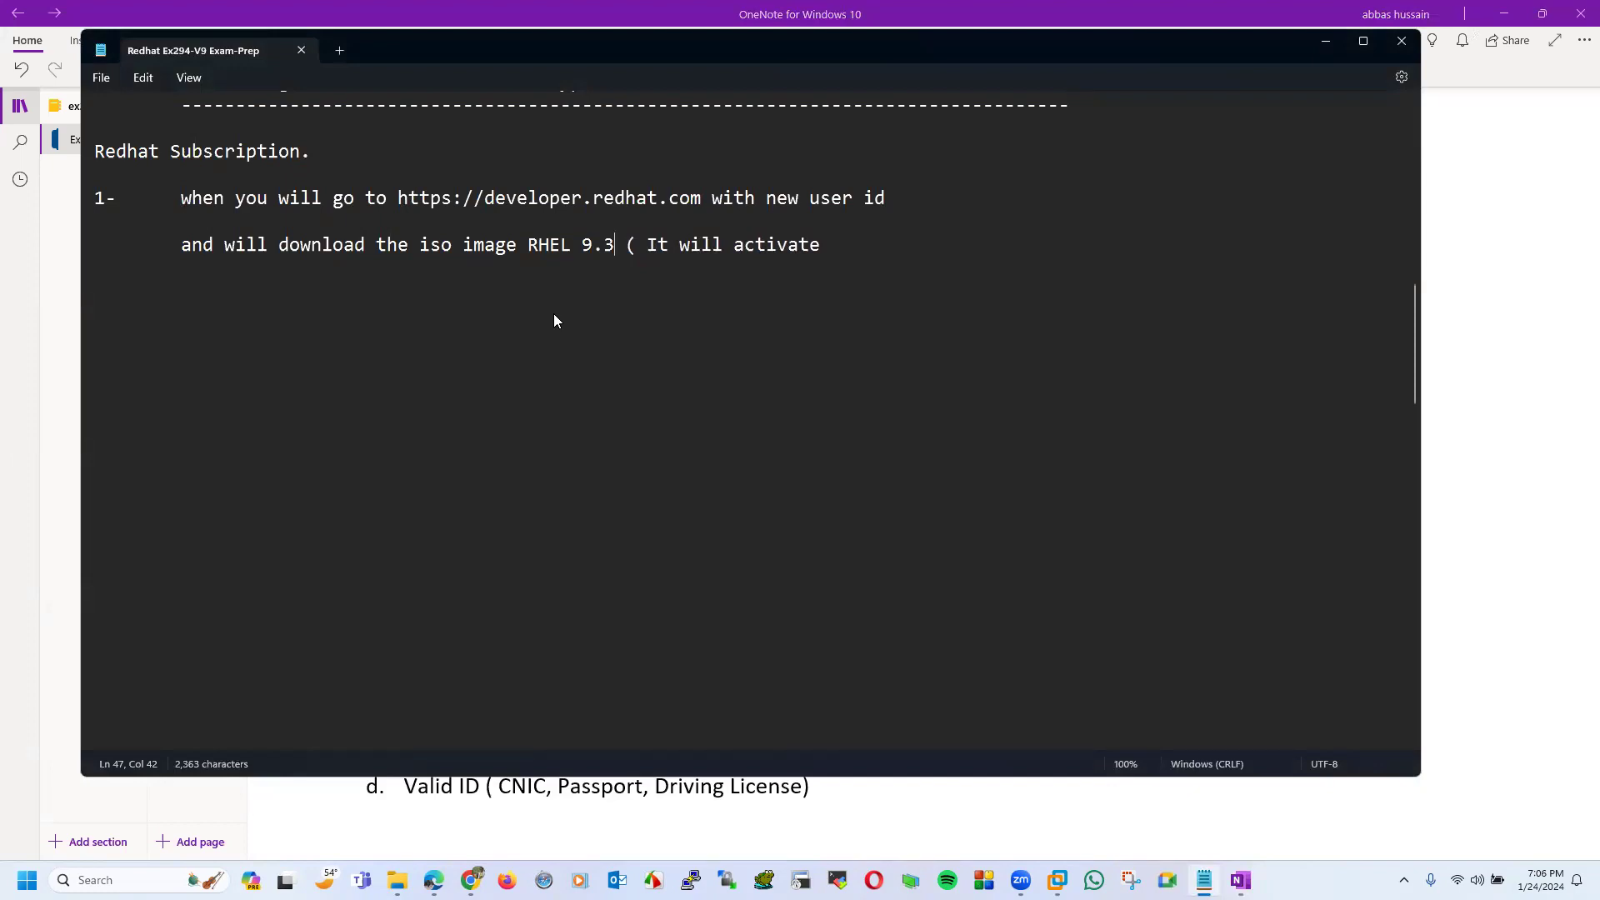
pyautogui.press('Right')
pyautogui.write('ro')
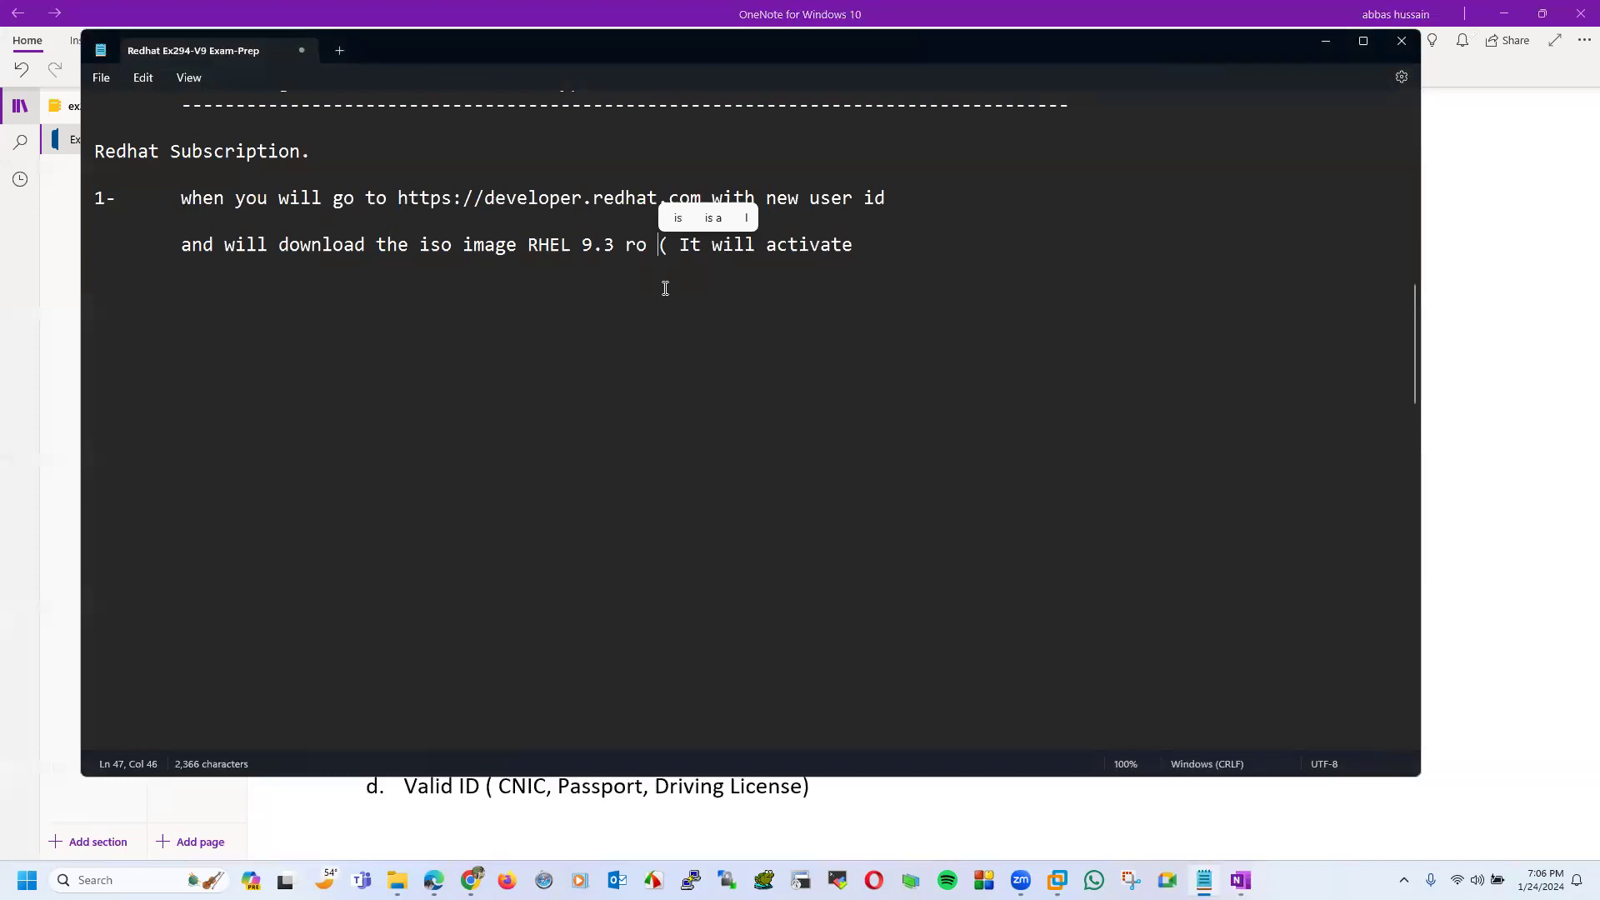
pyautogui.press('BackSpace')
pyautogui.press('BackSpace')
pyautogui.press('BackSpace')
pyautogui.write('or ')
pyautogui.write('RHEL 9.')
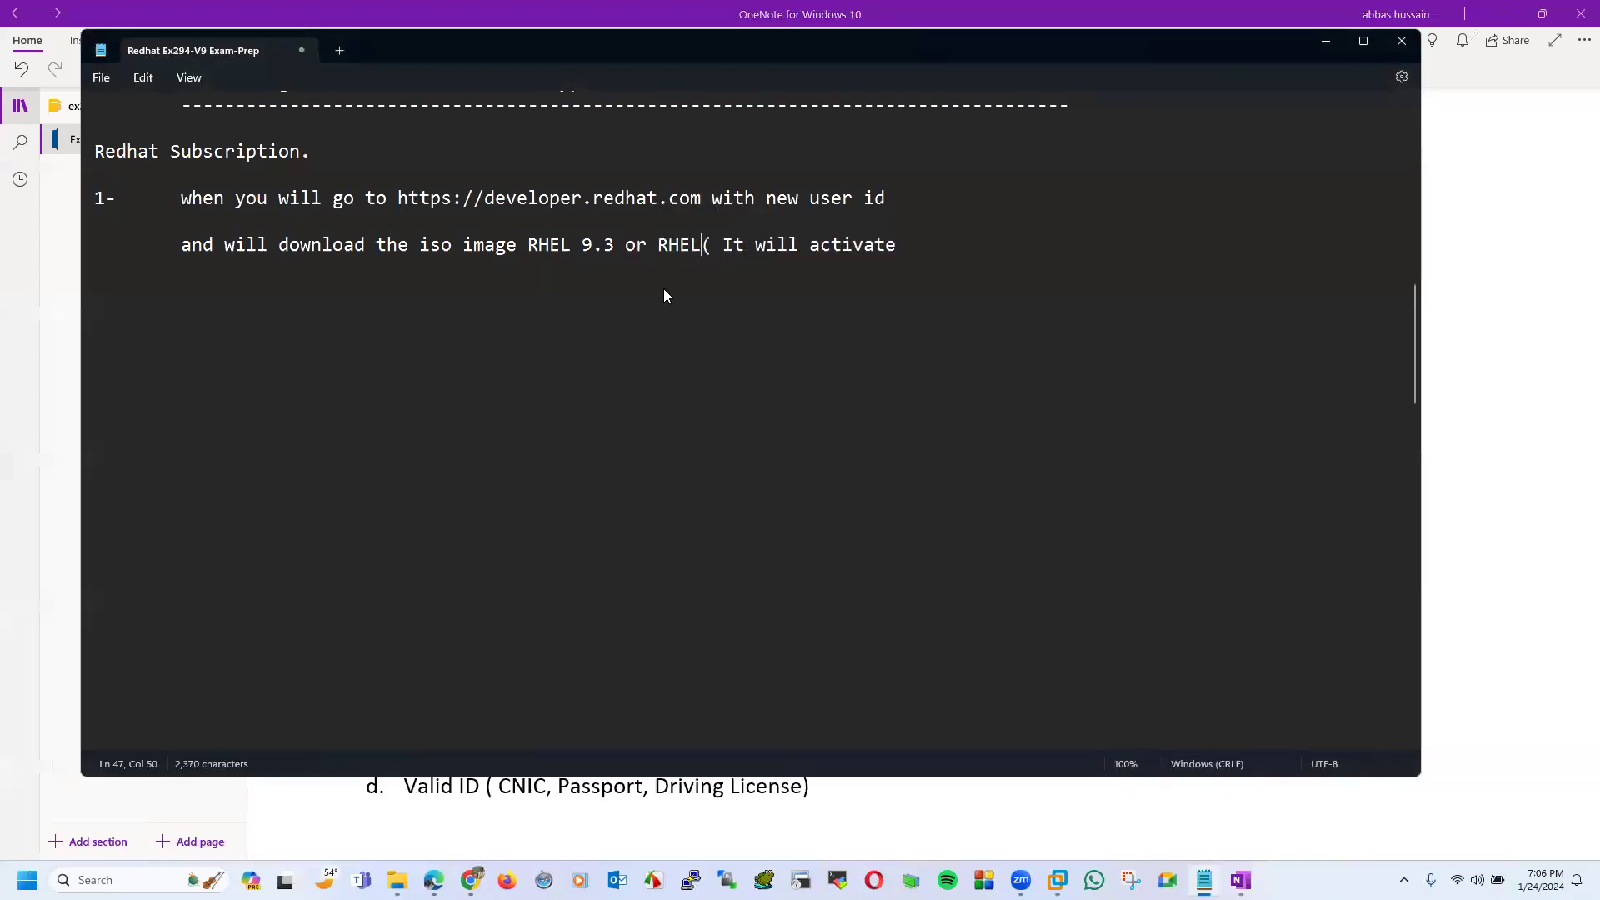
pyautogui.write('0')
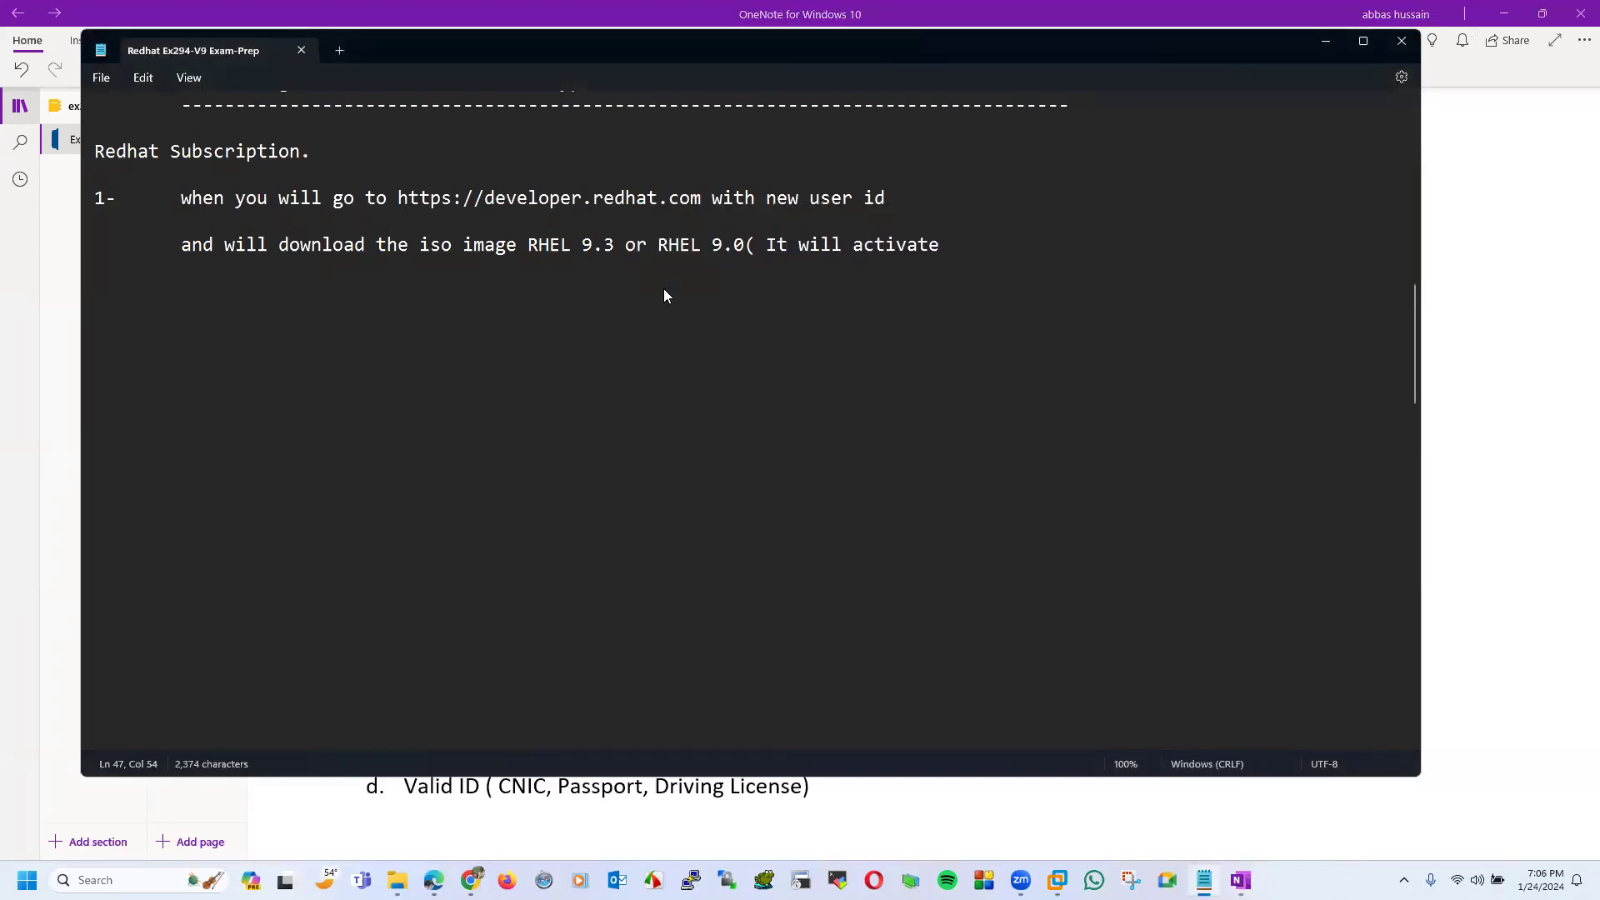
pyautogui.click(977, 267)
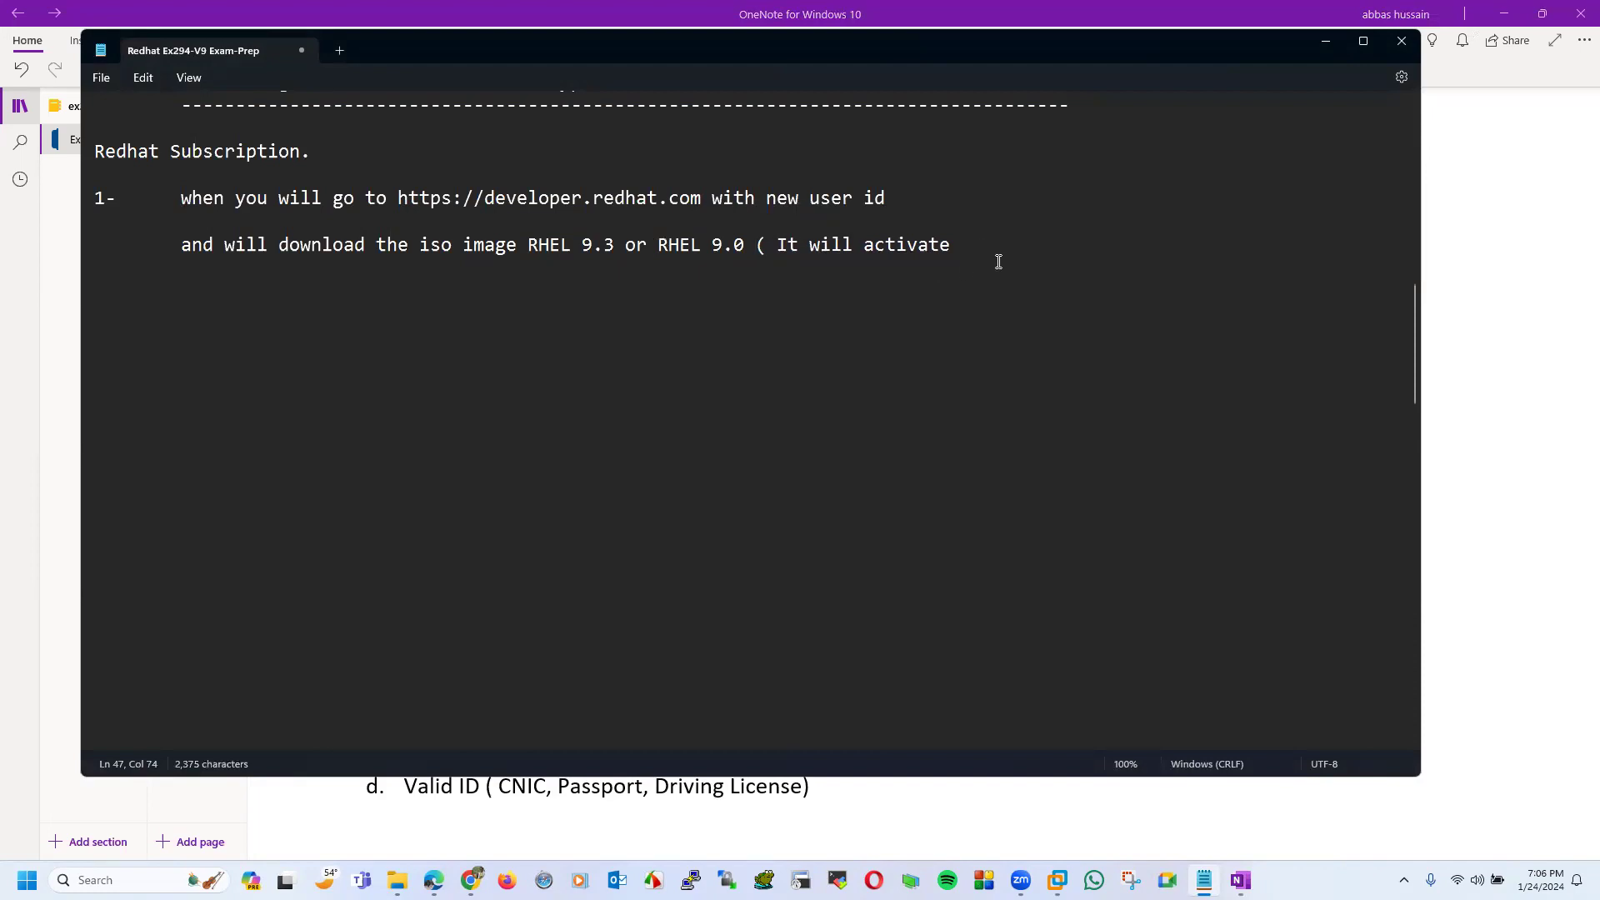
# - Replace the fragment with 'It will activate redhat developers subscription for one year to that user.'
pyautogui.press('BackSpace')
pyautogui.press('BackSpace')
pyautogui.press('BackSpace')
pyautogui.press('BackSpace')
pyautogui.press('BackSpace')
pyautogui.press('BackSpace')
pyautogui.press('BackSpace')
pyautogui.press('BackSpace')
pyautogui.press('BackSpace')
pyautogui.press('BackSpace')
pyautogui.press('BackSpace')
pyautogui.press('BackSpace')
pyautogui.press('BackSpace')
pyautogui.press('BackSpace')
pyautogui.press('BackSpace')
pyautogui.press('BackSpace')
pyautogui.press('BackSpace')
pyautogui.press('BackSpace')
pyautogui.press('BackSpace')
pyautogui.press('BackSpace')
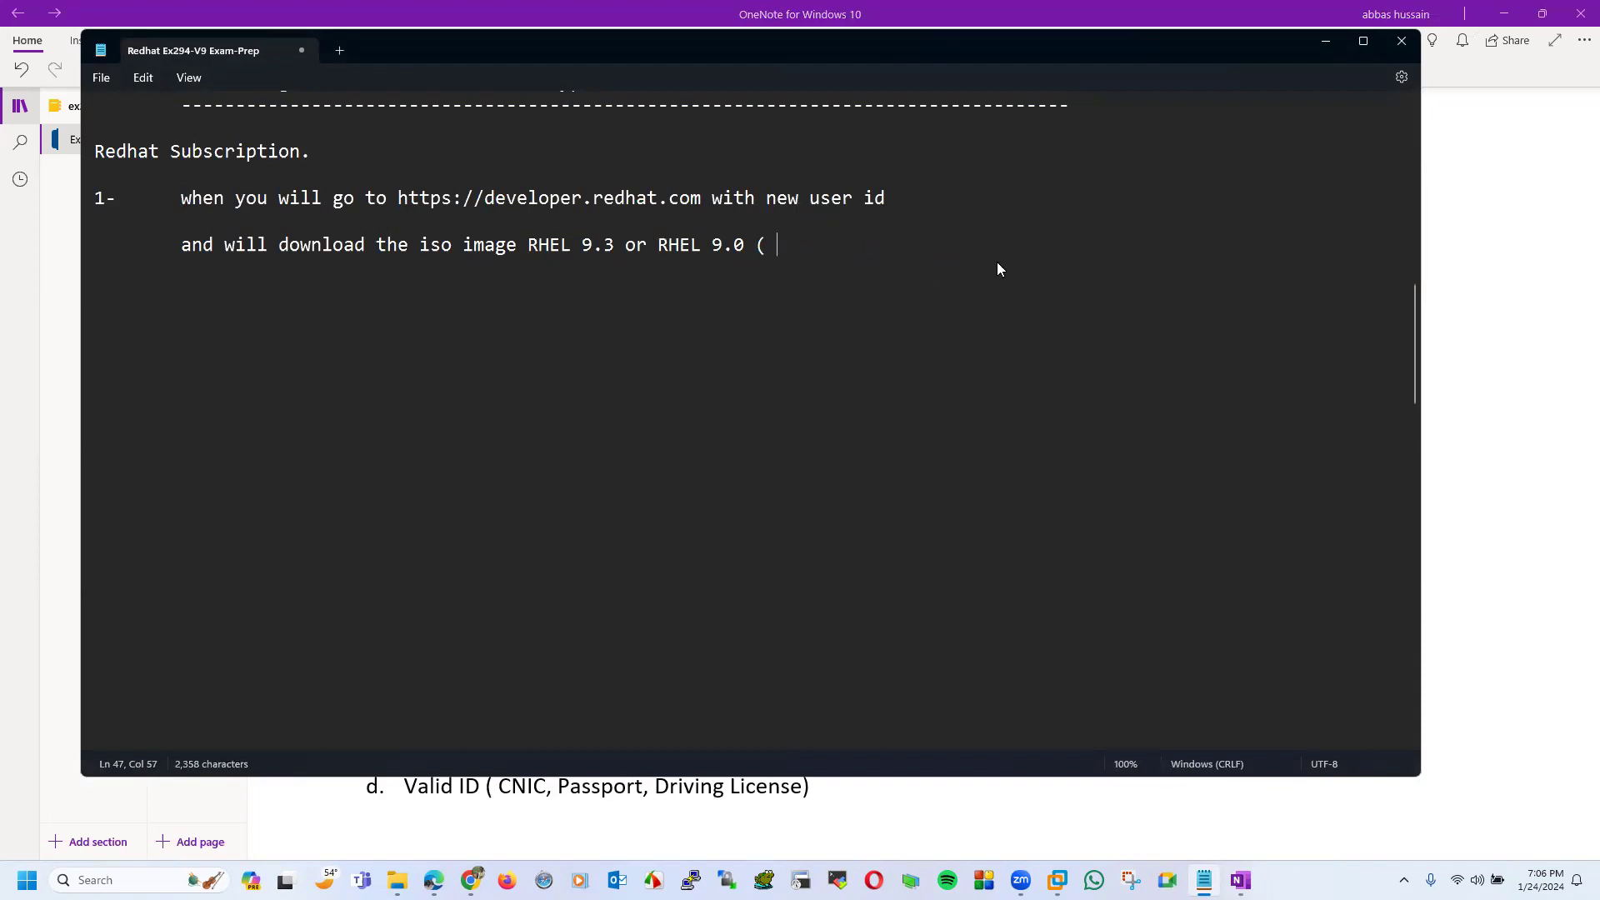
pyautogui.press('Return')
pyautogui.press('Tab')
pyautogui.write('It will activate ')
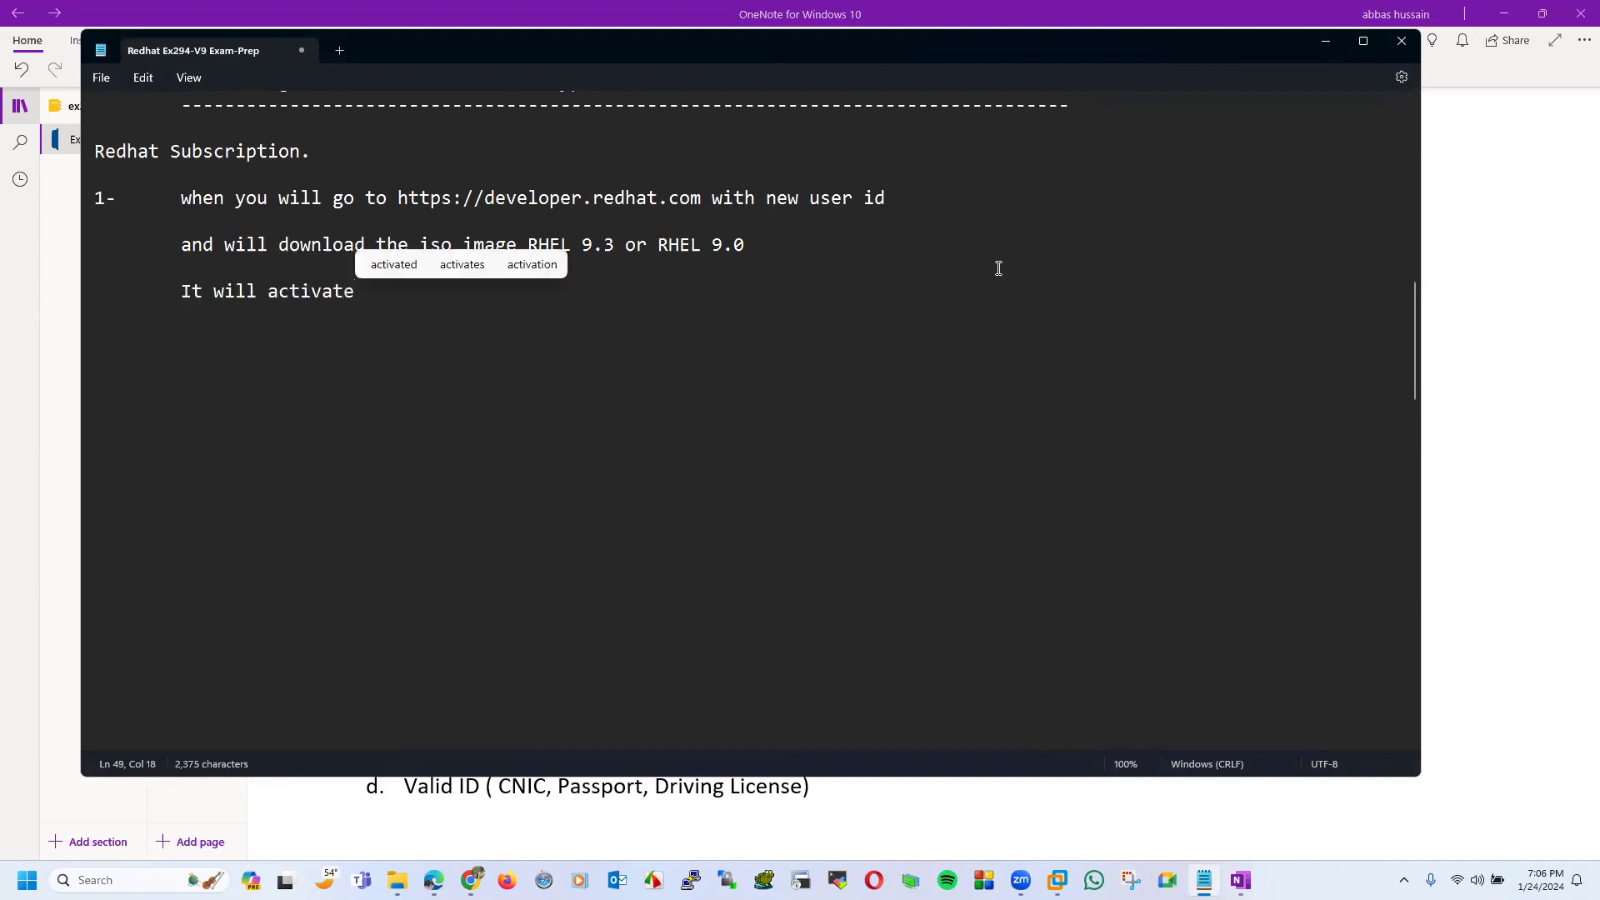
pyautogui.write('redhat ')
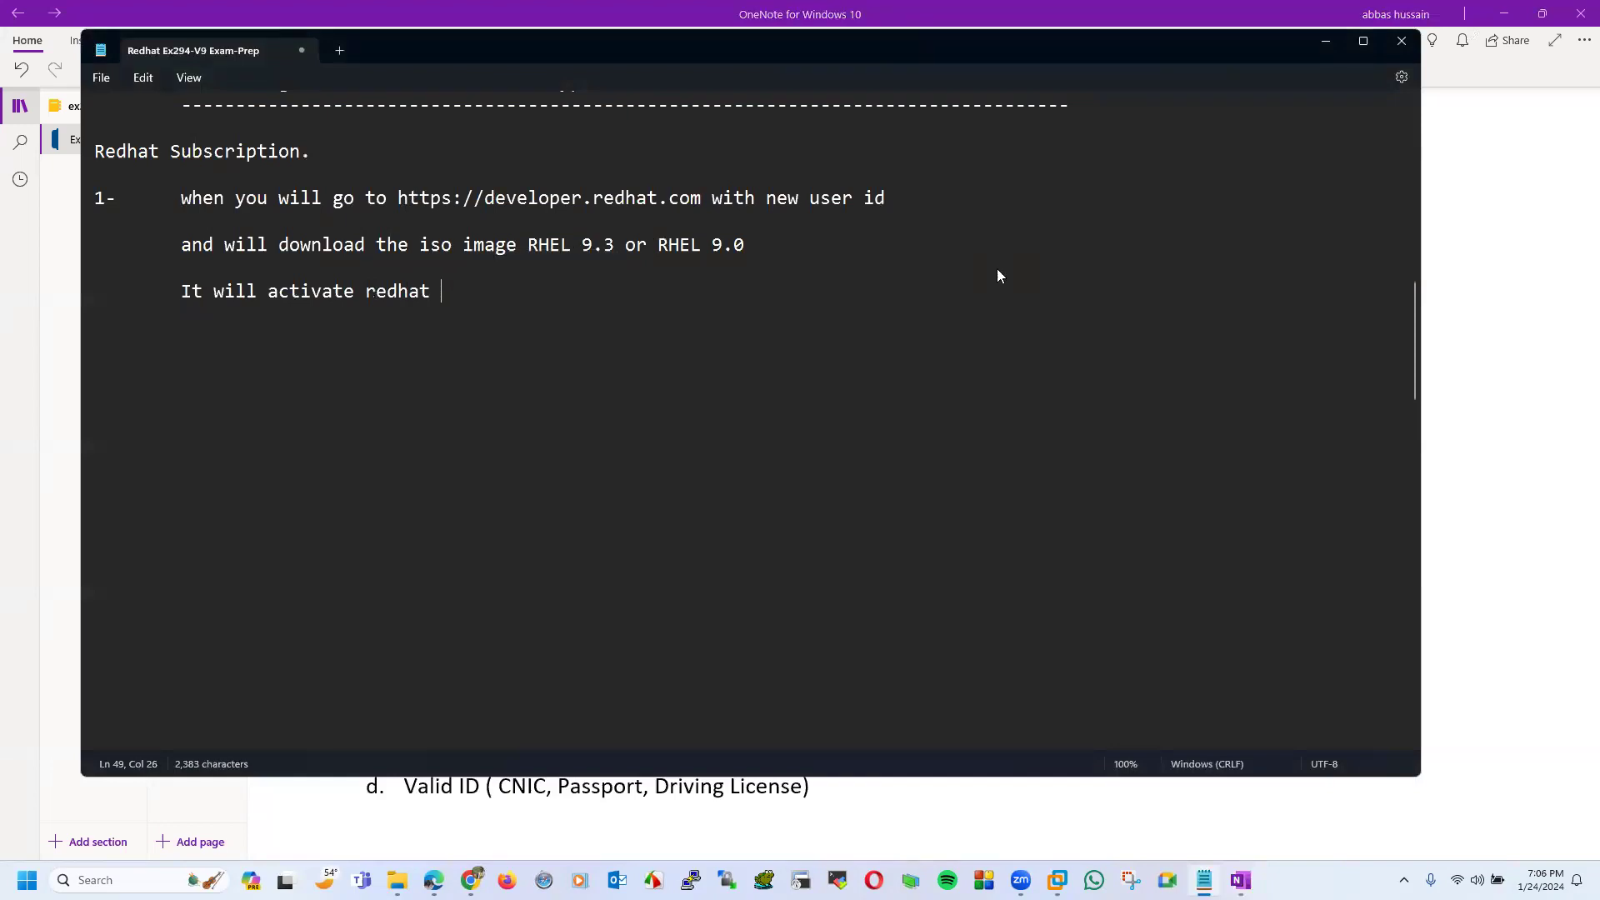
pyautogui.write('develope')
pyautogui.press('BackSpace')
pyautogui.press('BackSpace')
pyautogui.write('pers')
pyautogui.press('BackSpace')
pyautogui.press('BackSpace')
pyautogui.press('BackSpace')
pyautogui.write('ers subsc')
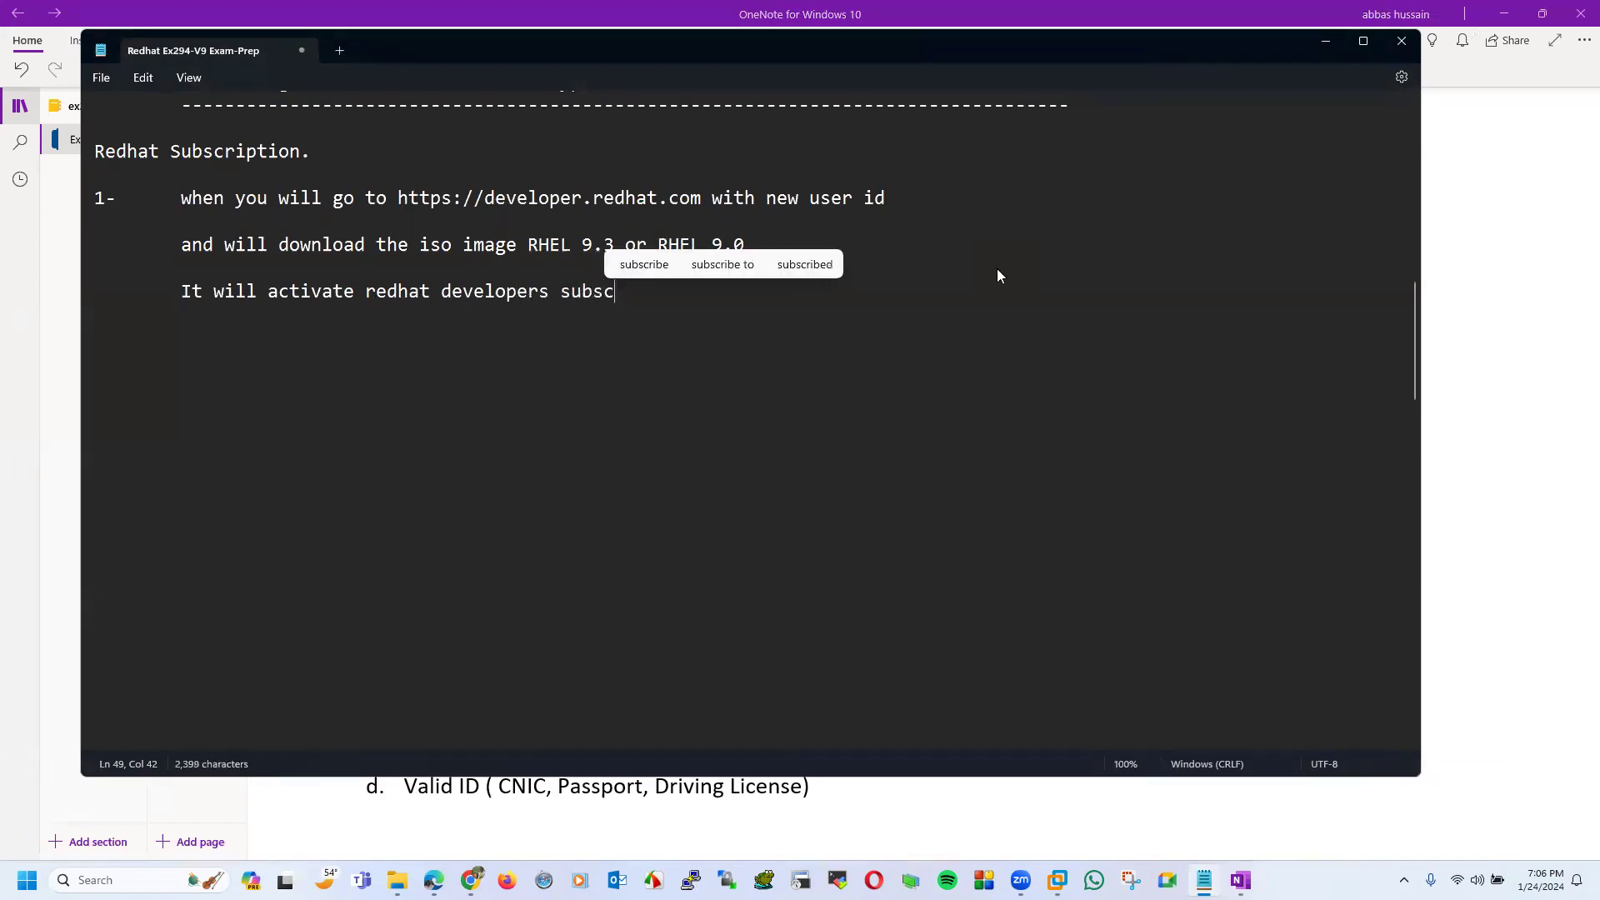
pyautogui.write('ription fr')
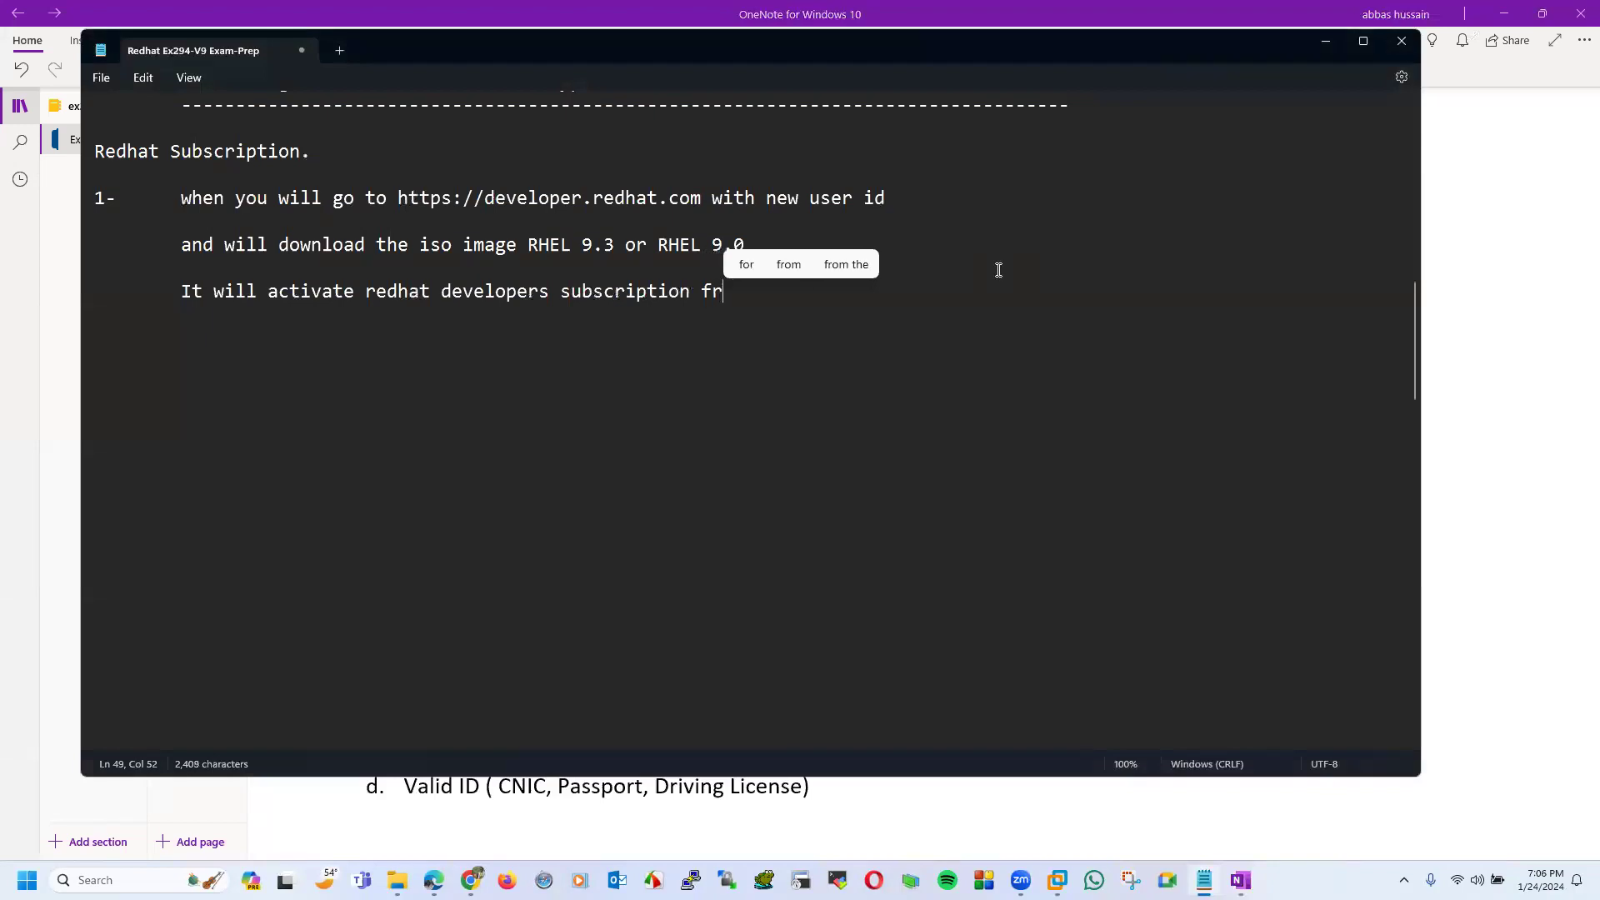
pyautogui.press('BackSpace')
pyautogui.write('or one year')
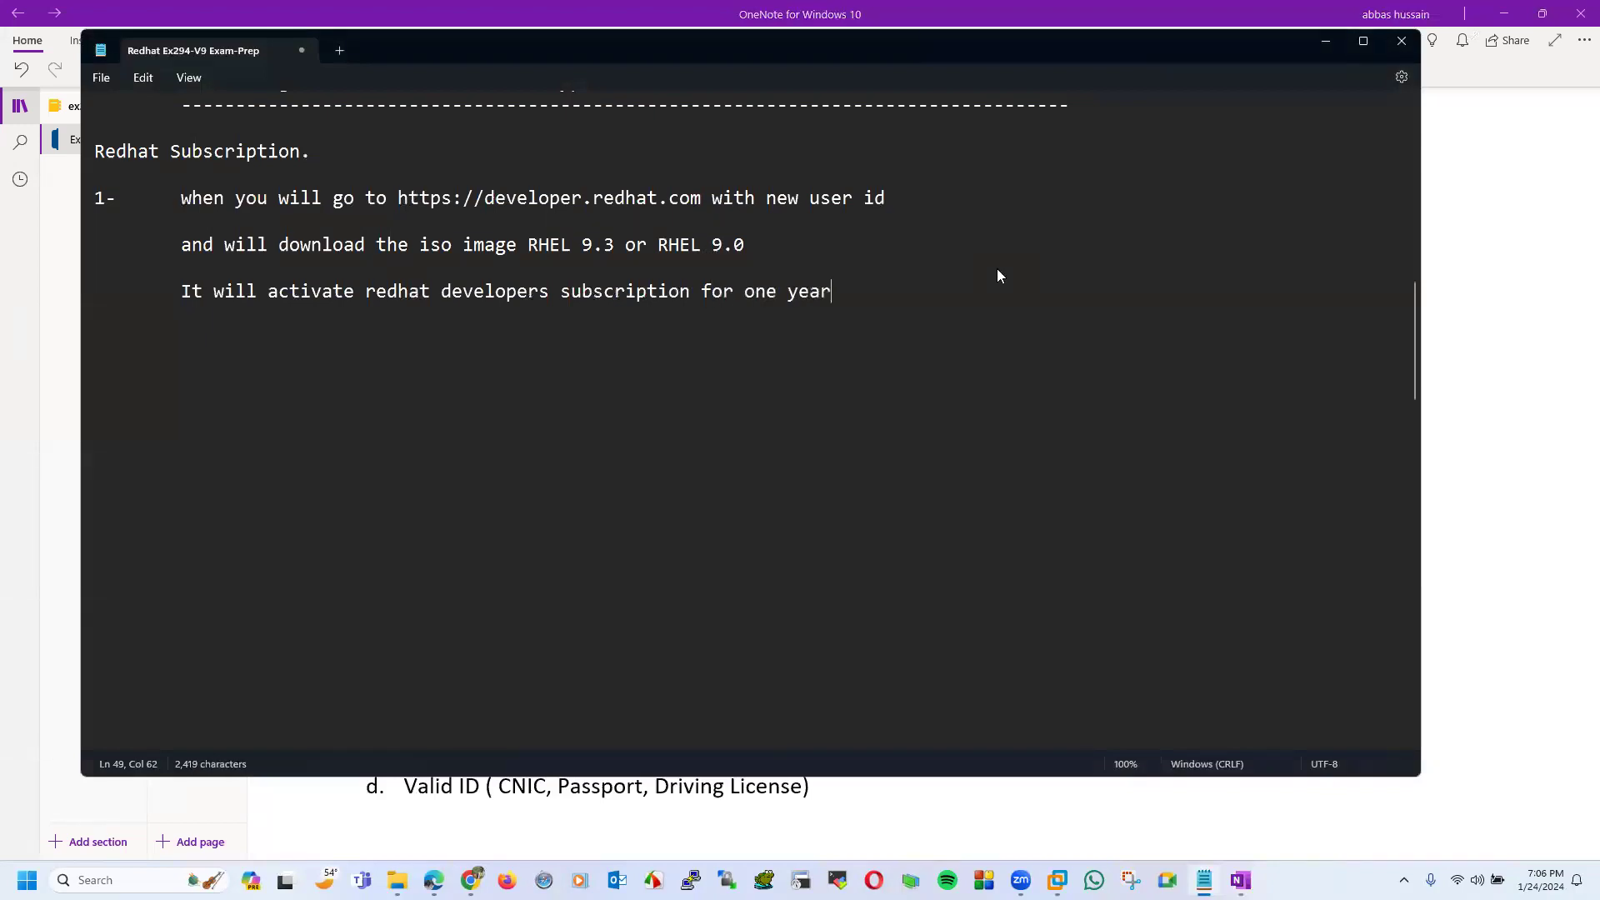
pyautogui.write(' to that us')
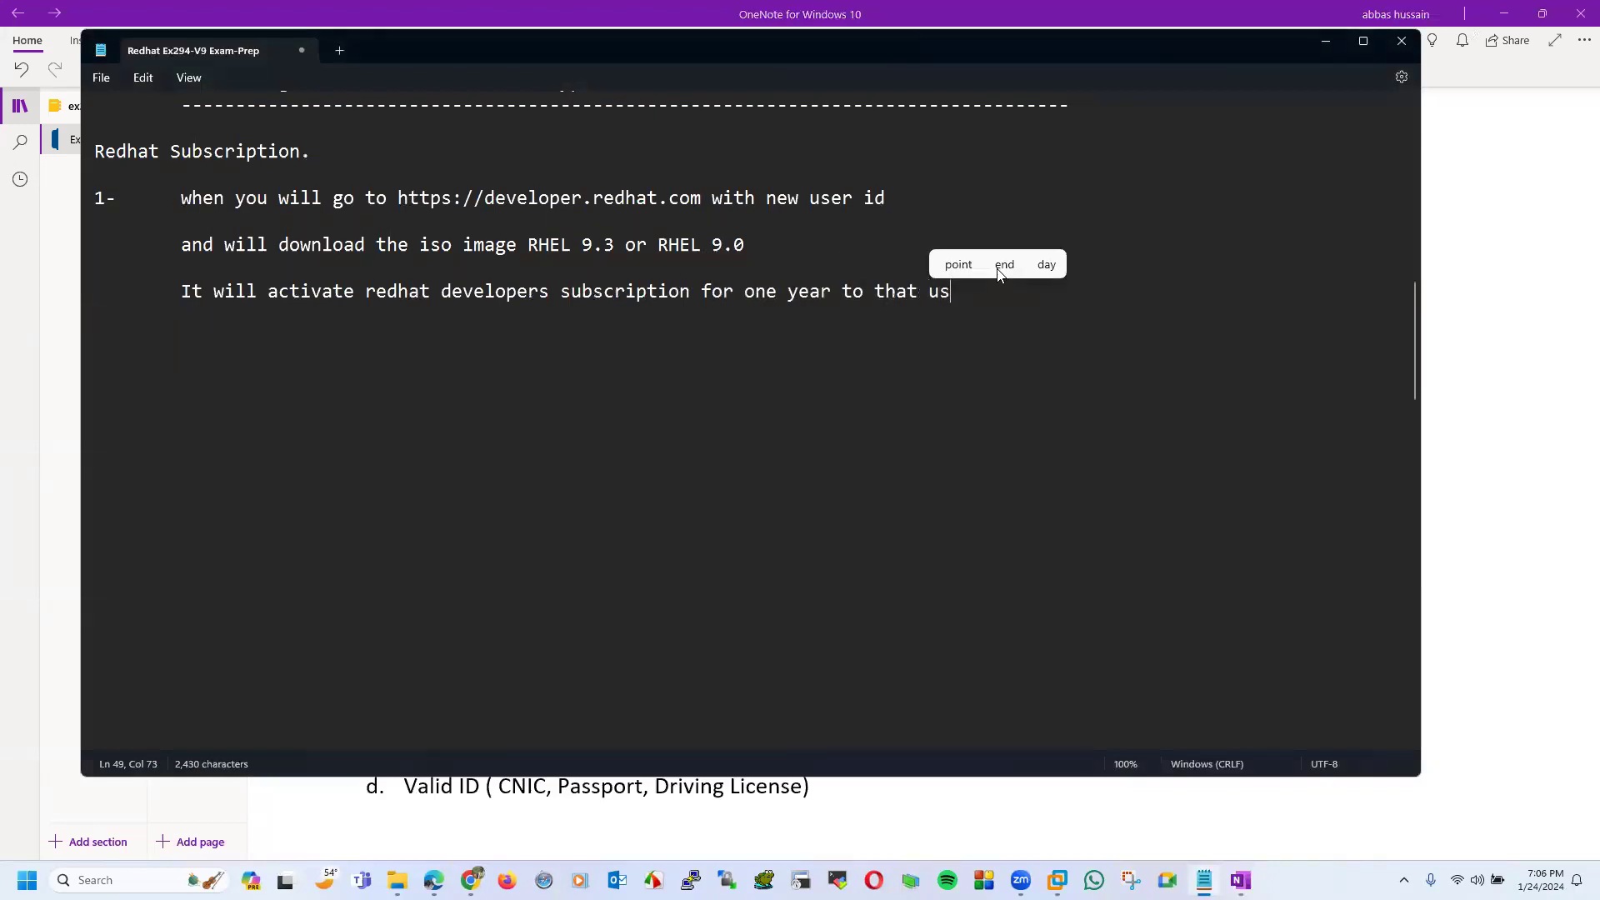
pyautogui.write('er.')
# - Type a tentative 'Based on ID' line, then erase it
pyautogui.press('Return')
pyautogui.press('Return')
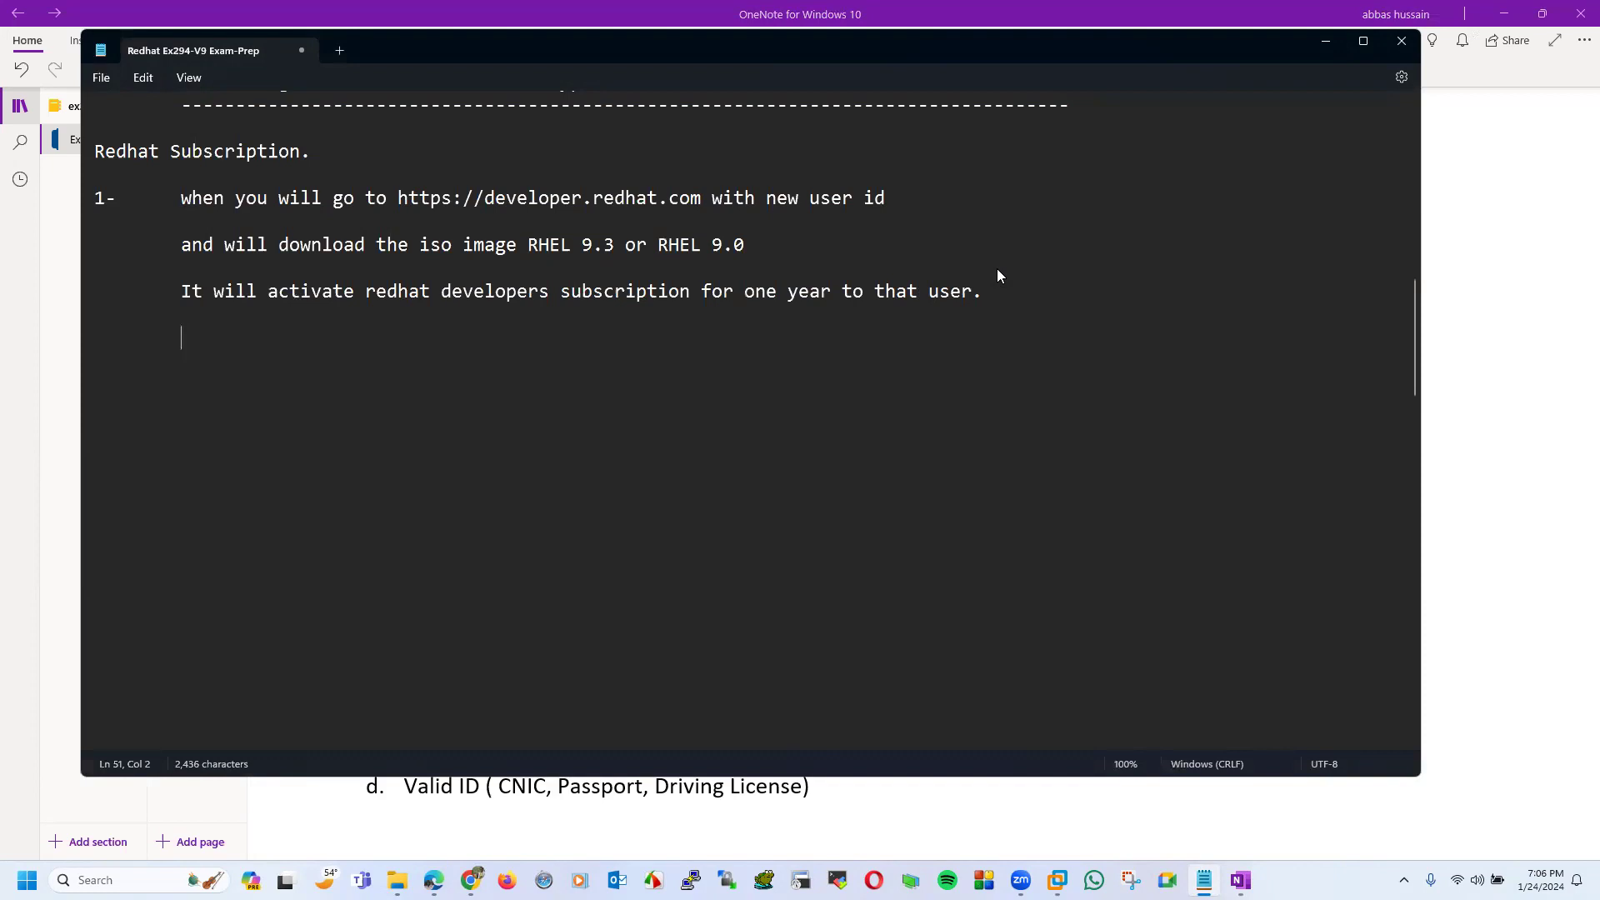
pyautogui.write('Based on I')
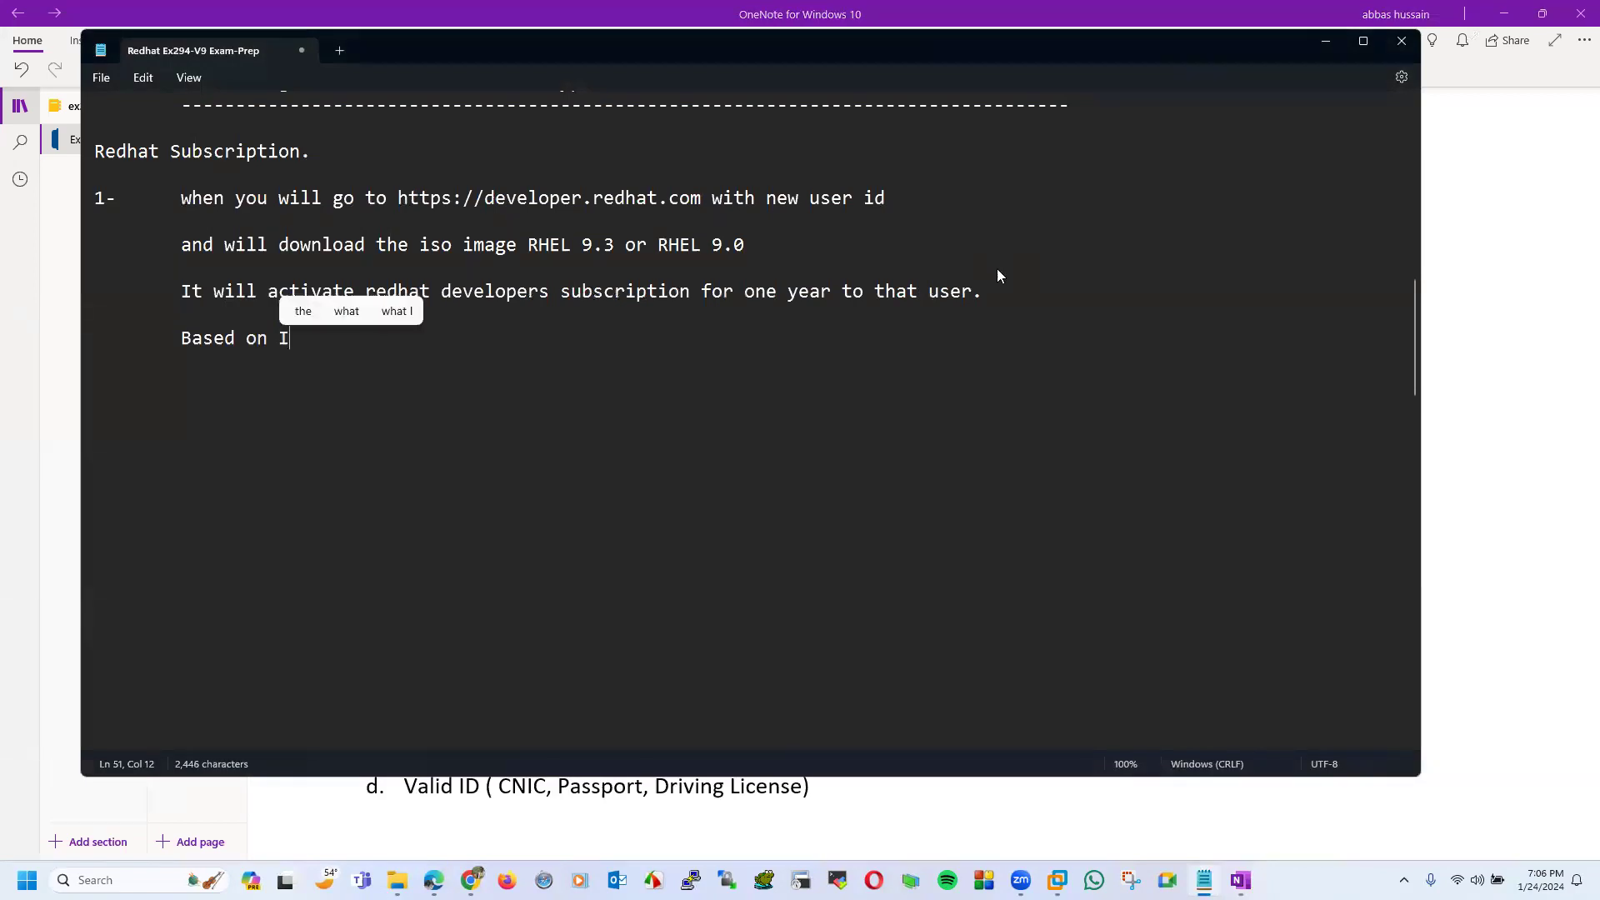
pyautogui.write('D in hwi')
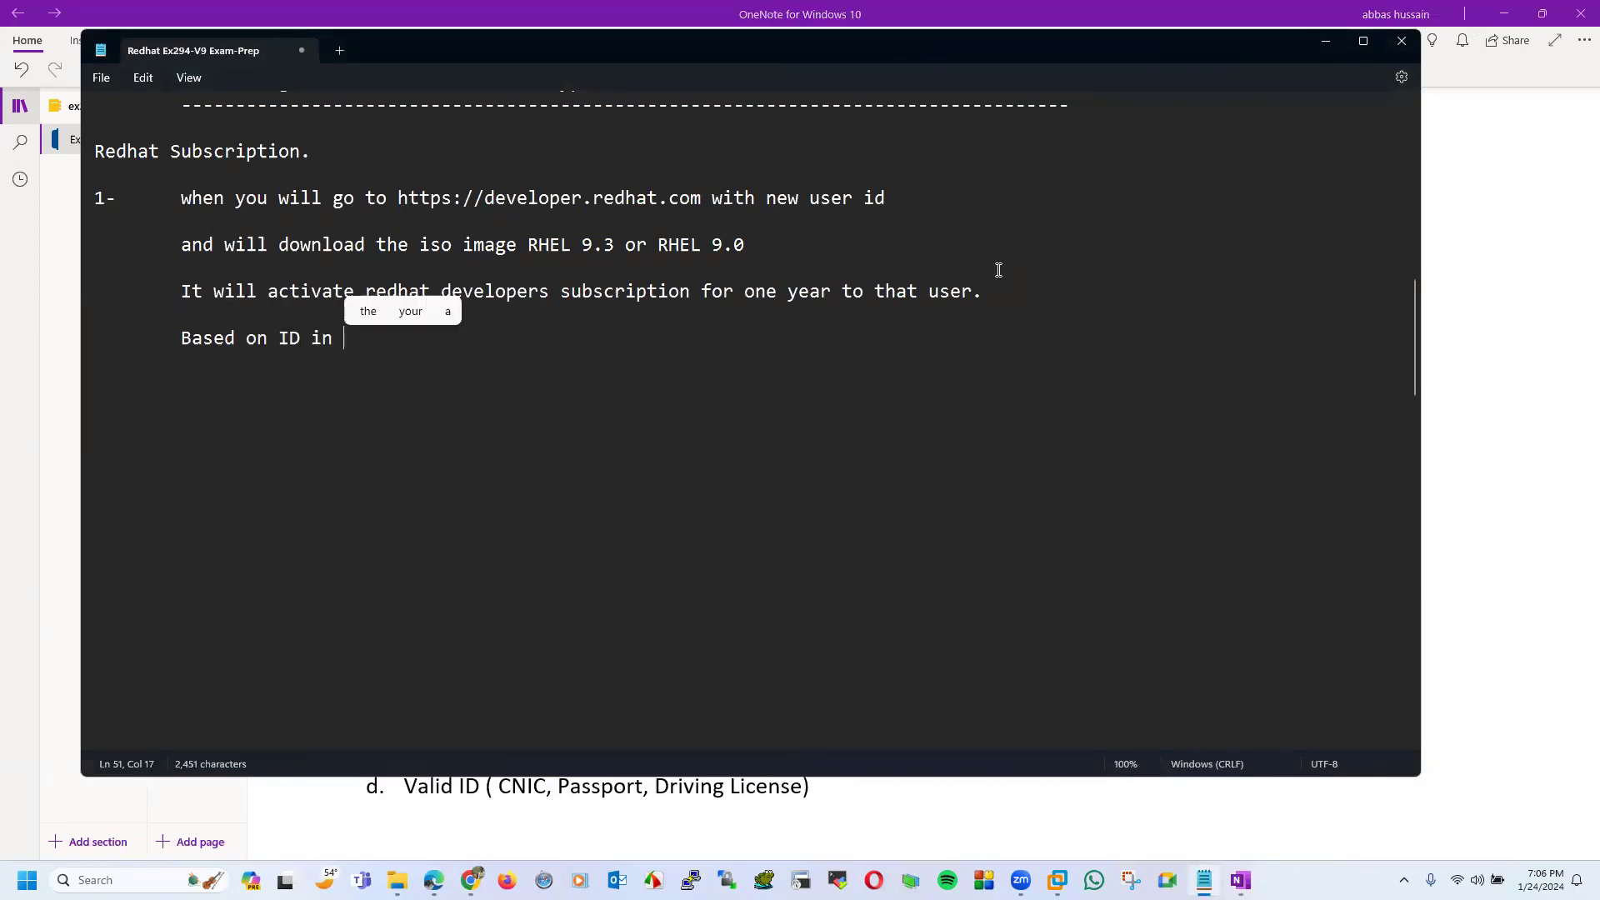
pyautogui.press('BackSpace')
pyautogui.press('BackSpace')
pyautogui.press('BackSpace')
pyautogui.press('BackSpace')
pyautogui.press('BackSpace')
pyautogui.press('BackSpace')
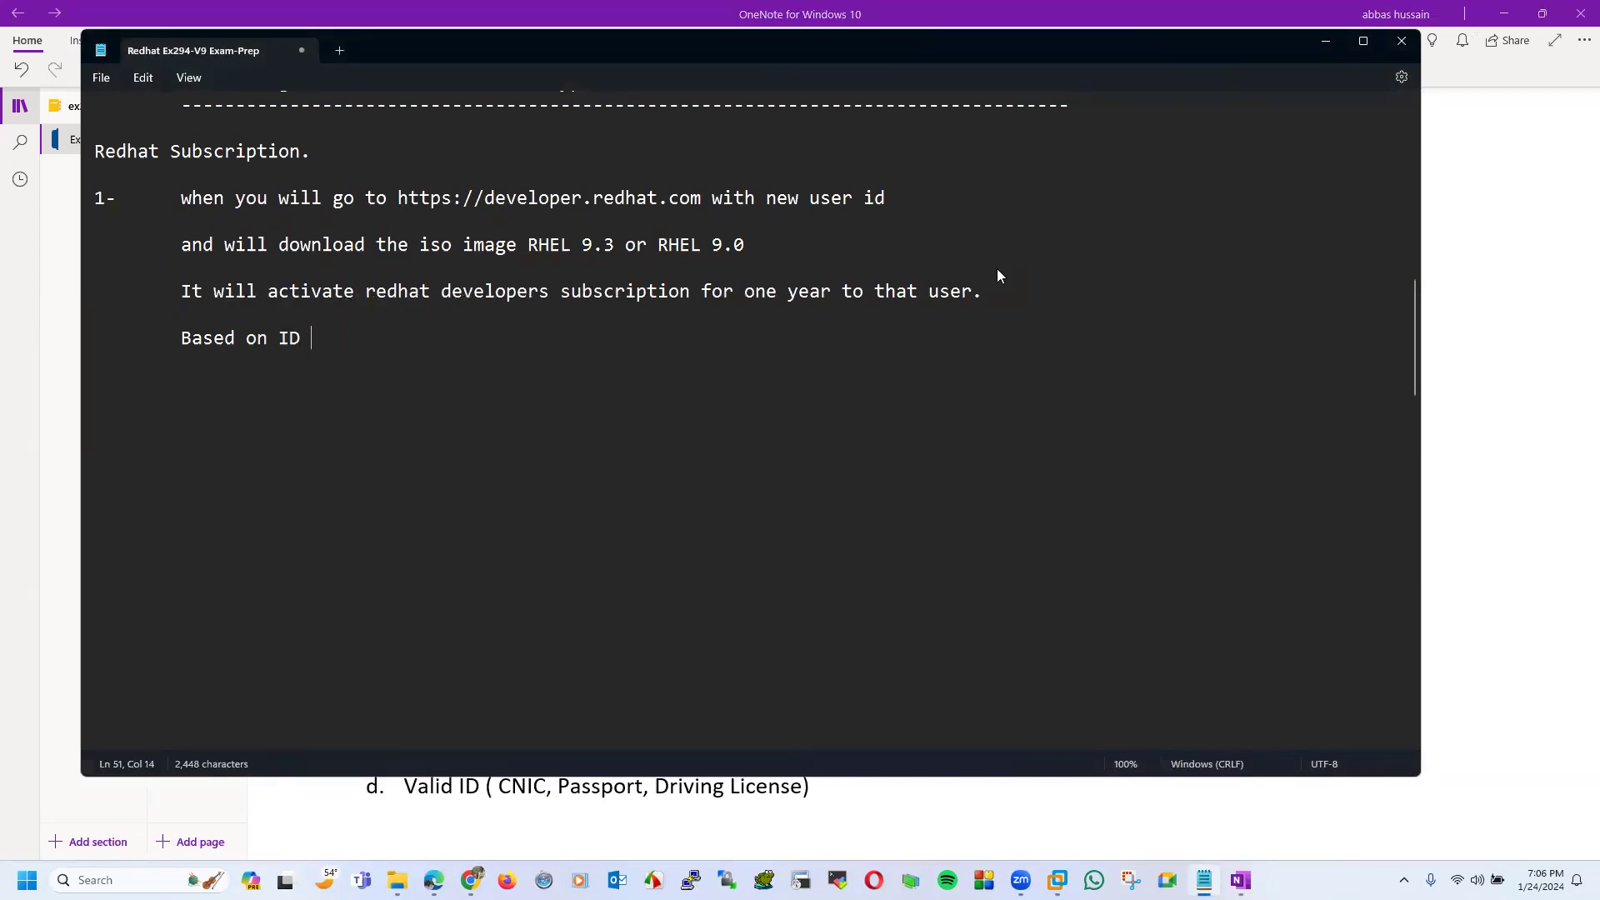
pyautogui.press('BackSpace')
pyautogui.press('BackSpace')
pyautogui.press('BackSpace')
pyautogui.press('BackSpace')
pyautogui.press('BackSpace')
pyautogui.press('BackSpace')
pyautogui.press('BackSpace')
pyautogui.press('BackSpace')
pyautogui.press('BackSpace')
pyautogui.press('BackSpace')
pyautogui.press('BackSpace')
# - Add a 'System updates.' line below the subscription sentence
pyautogui.click(991, 309)
pyautogui.press('Return')
pyautogui.write('System upd')
pyautogui.press('BackSpace')
pyautogui.press('BackSpace')
pyautogui.press('BackSpace')
pyautogui.write('updates.')
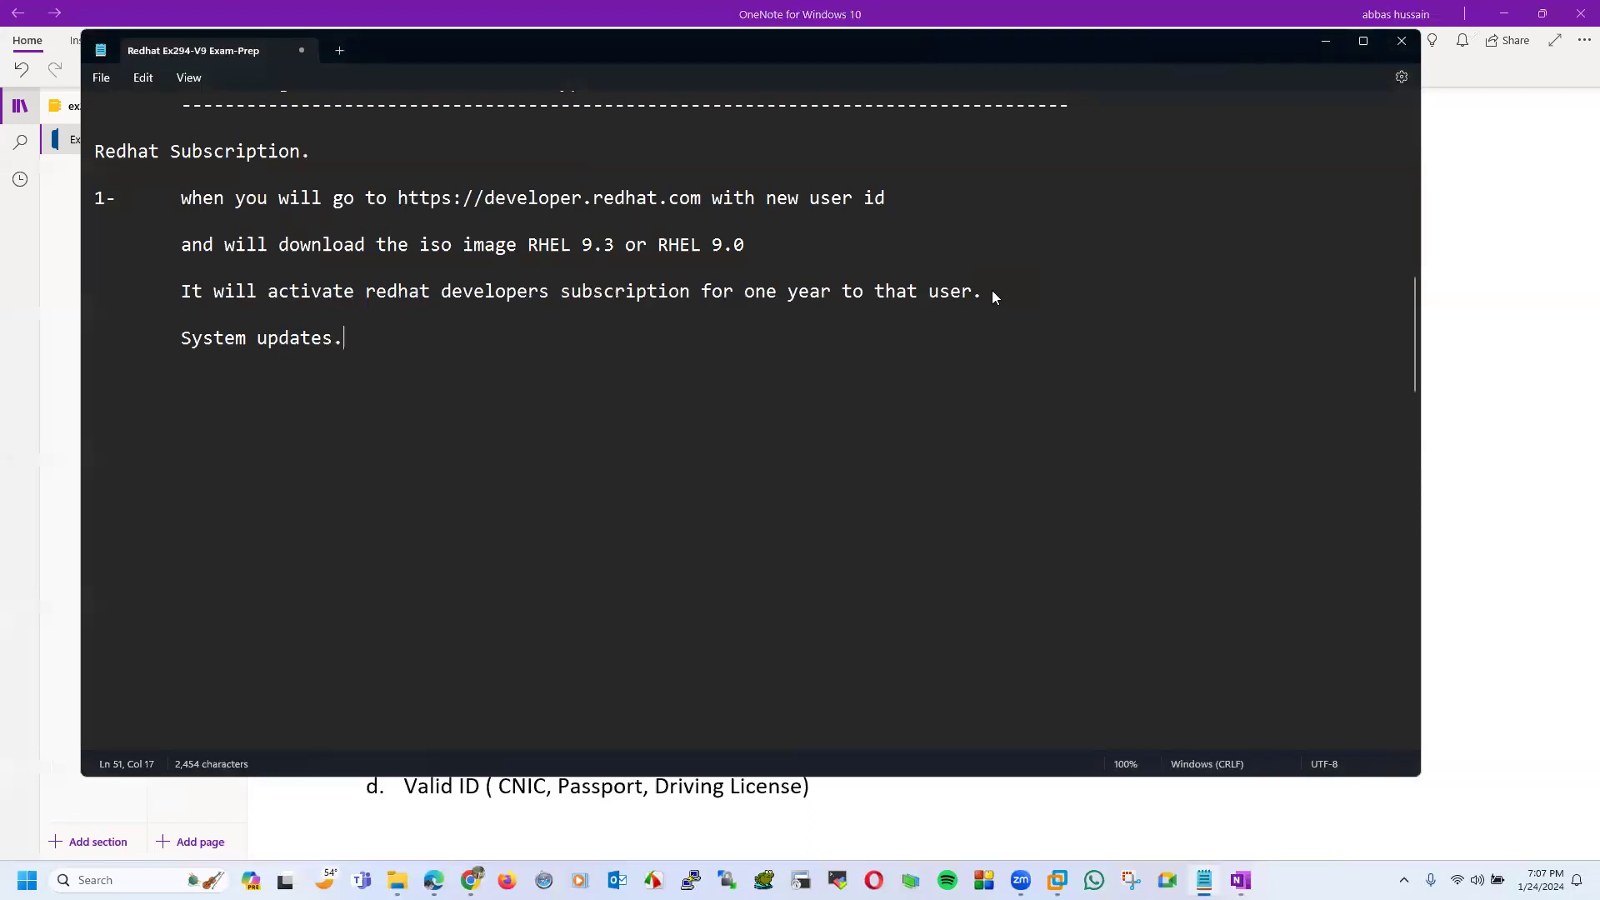
pyautogui.press('Return')
# - Add 'Redhat Respositries Access' and a row of '=' separator characters
pyautogui.write('Redhat Respo')
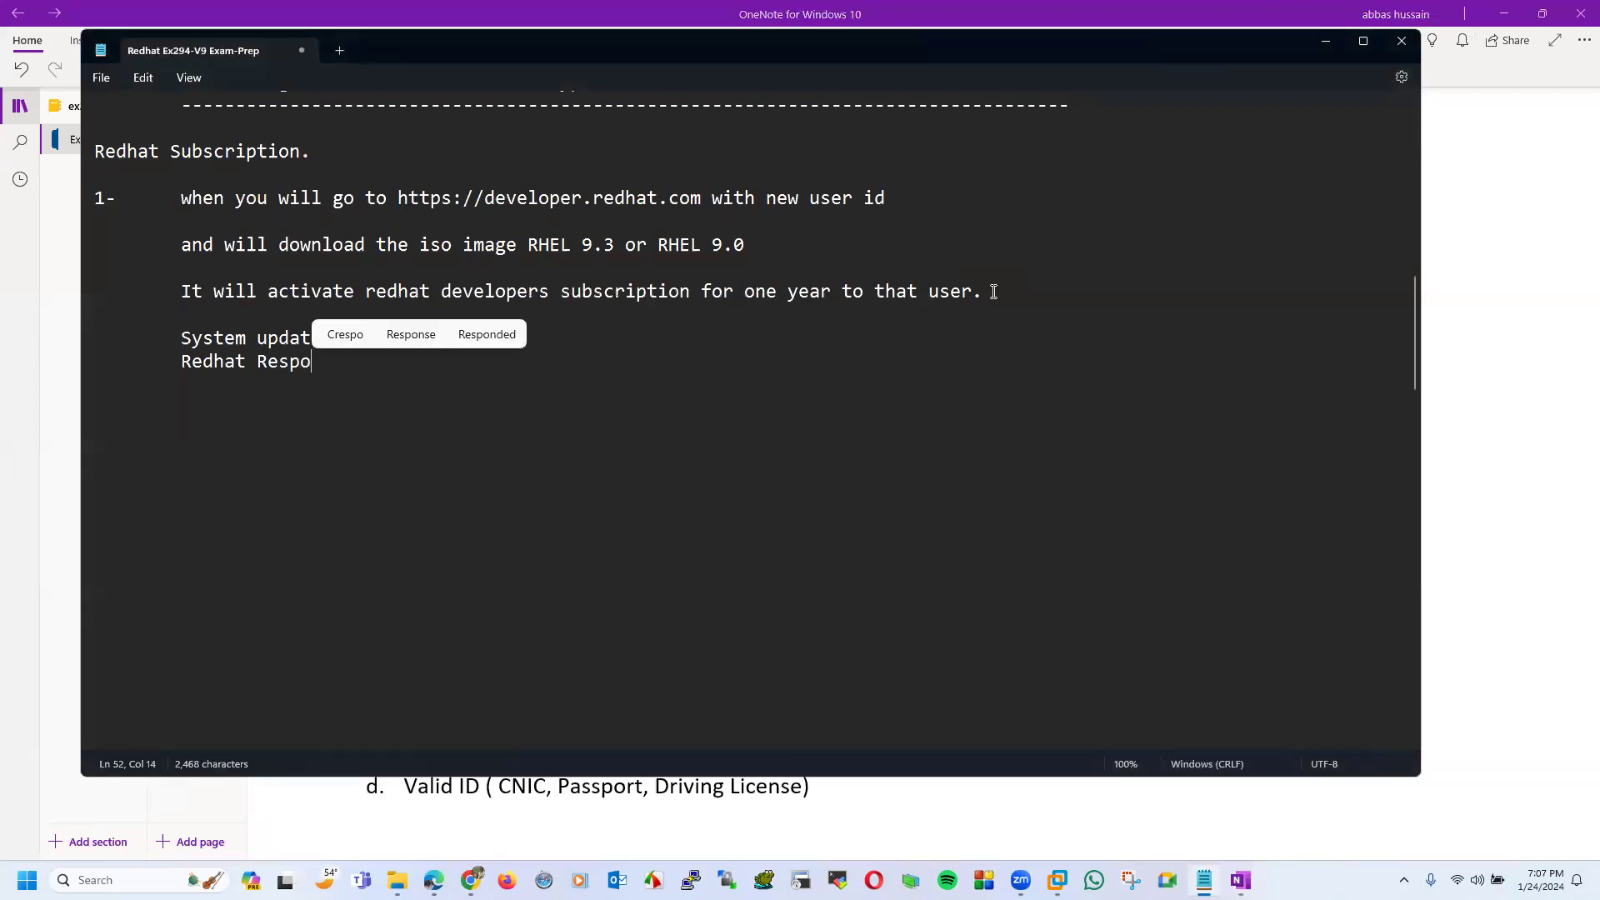
pyautogui.write('sitro')
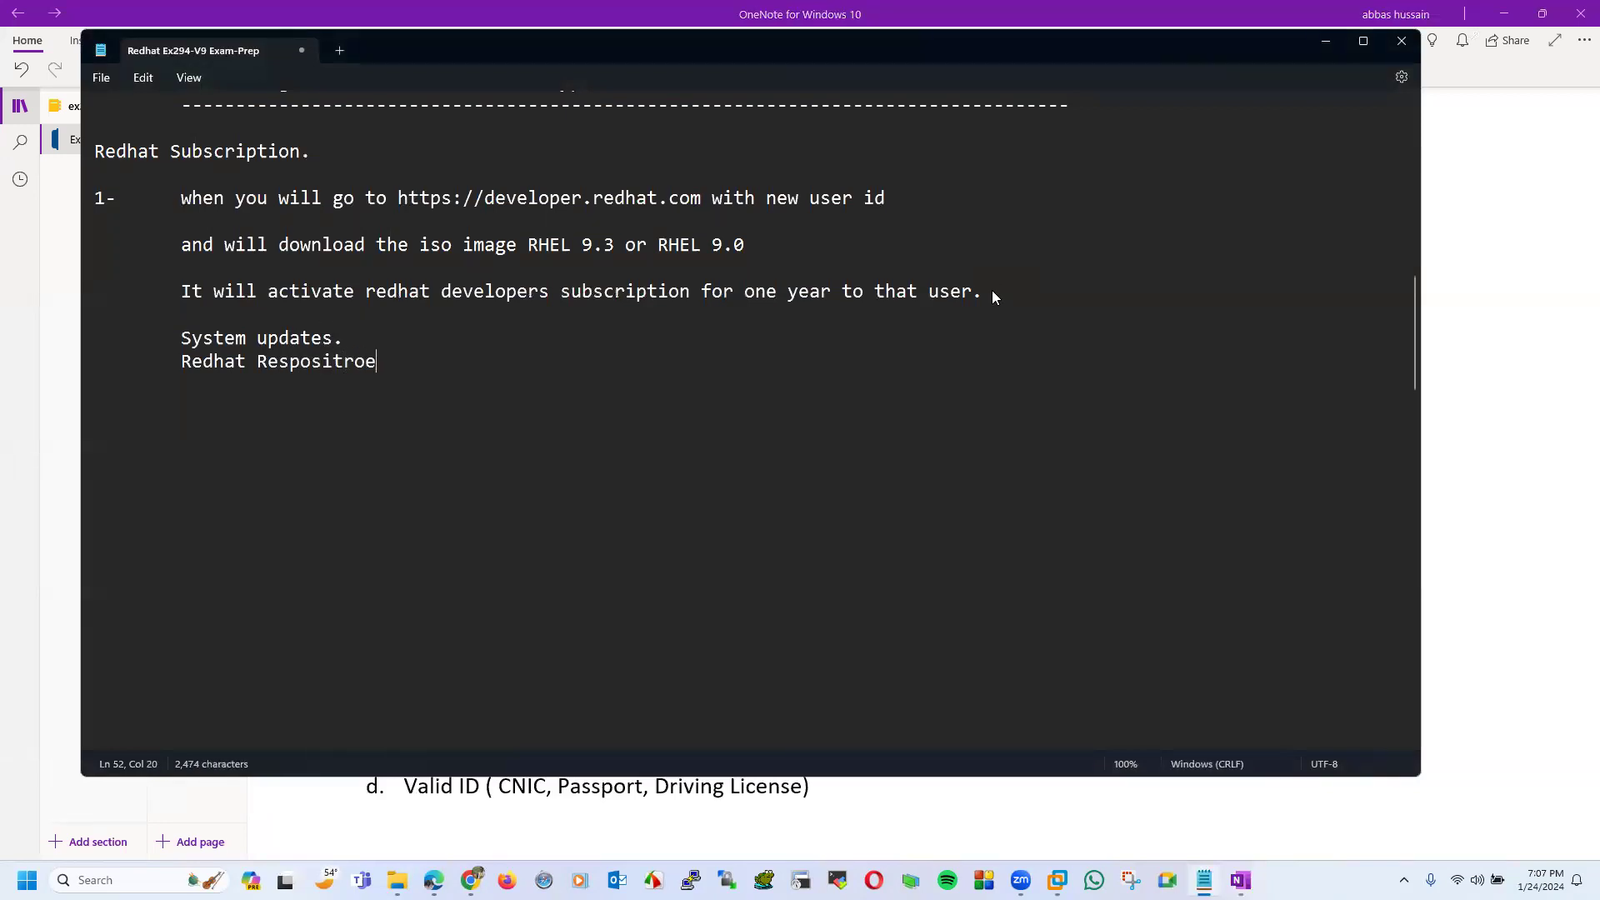
pyautogui.press('BackSpace')
pyautogui.write('ies ')
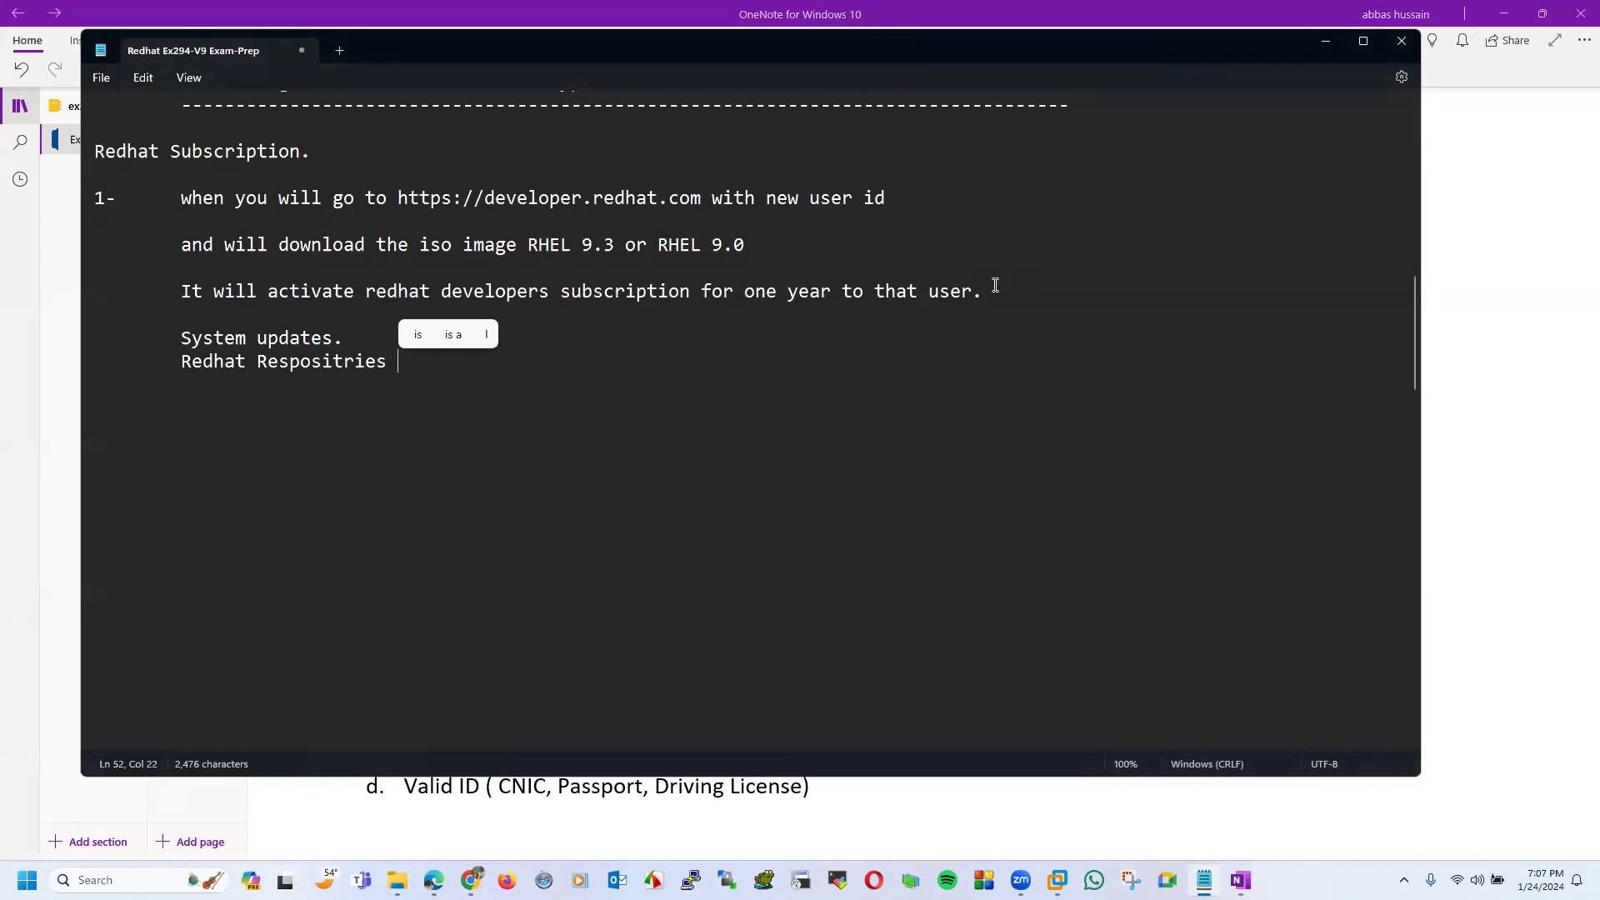
pyautogui.write('Access')
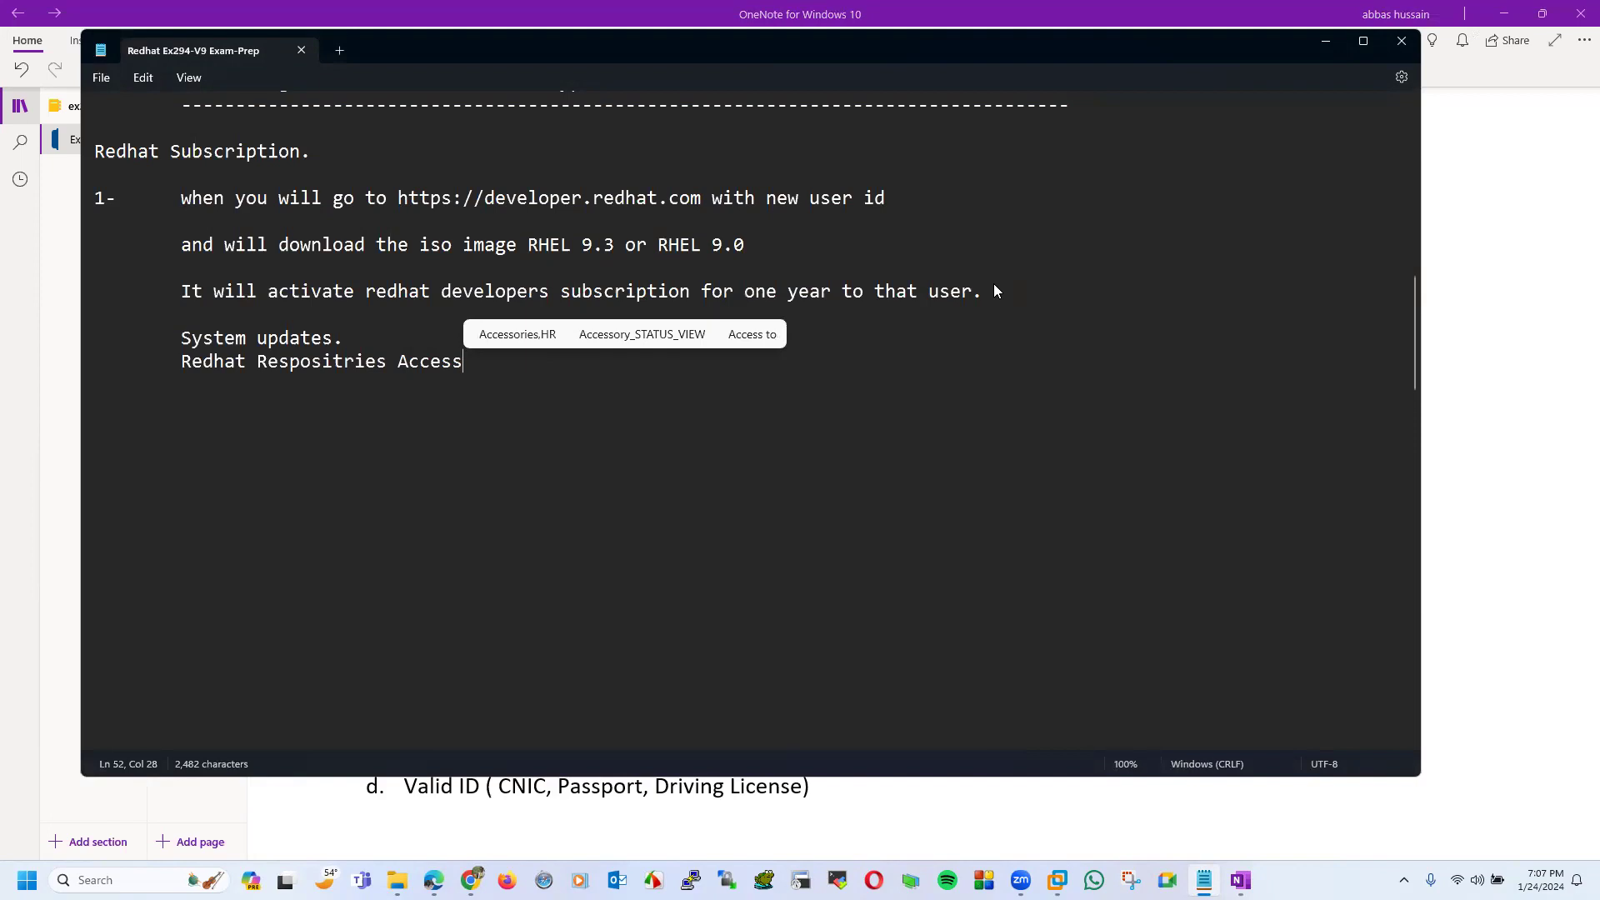
pyautogui.press('Return')
pyautogui.press('Return')
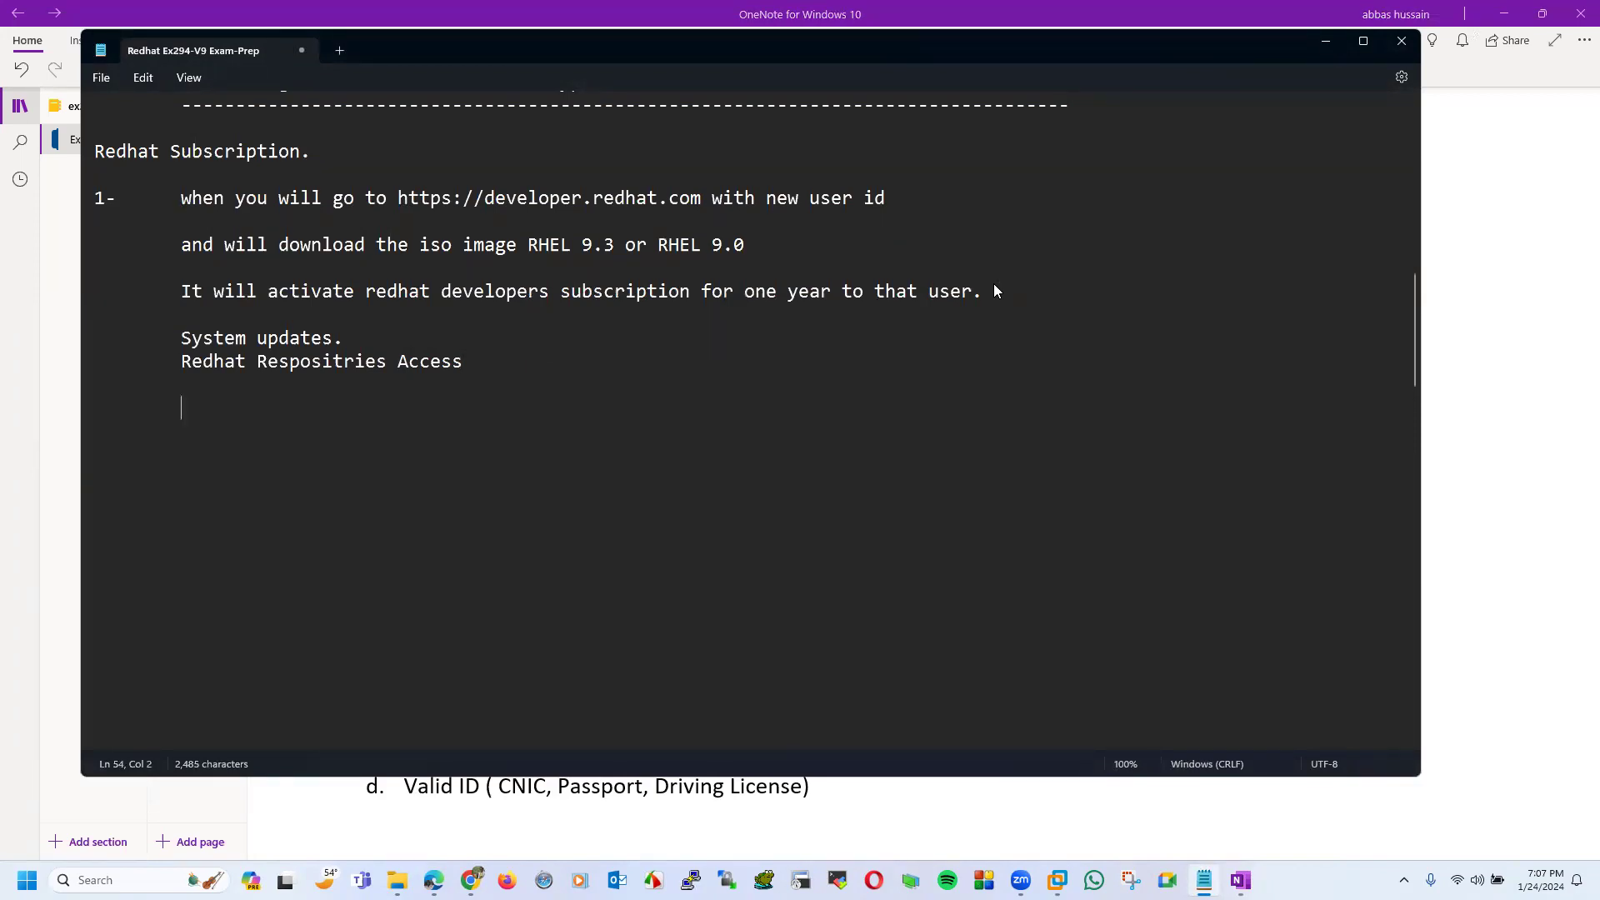
pyautogui.write('=============================================================================')
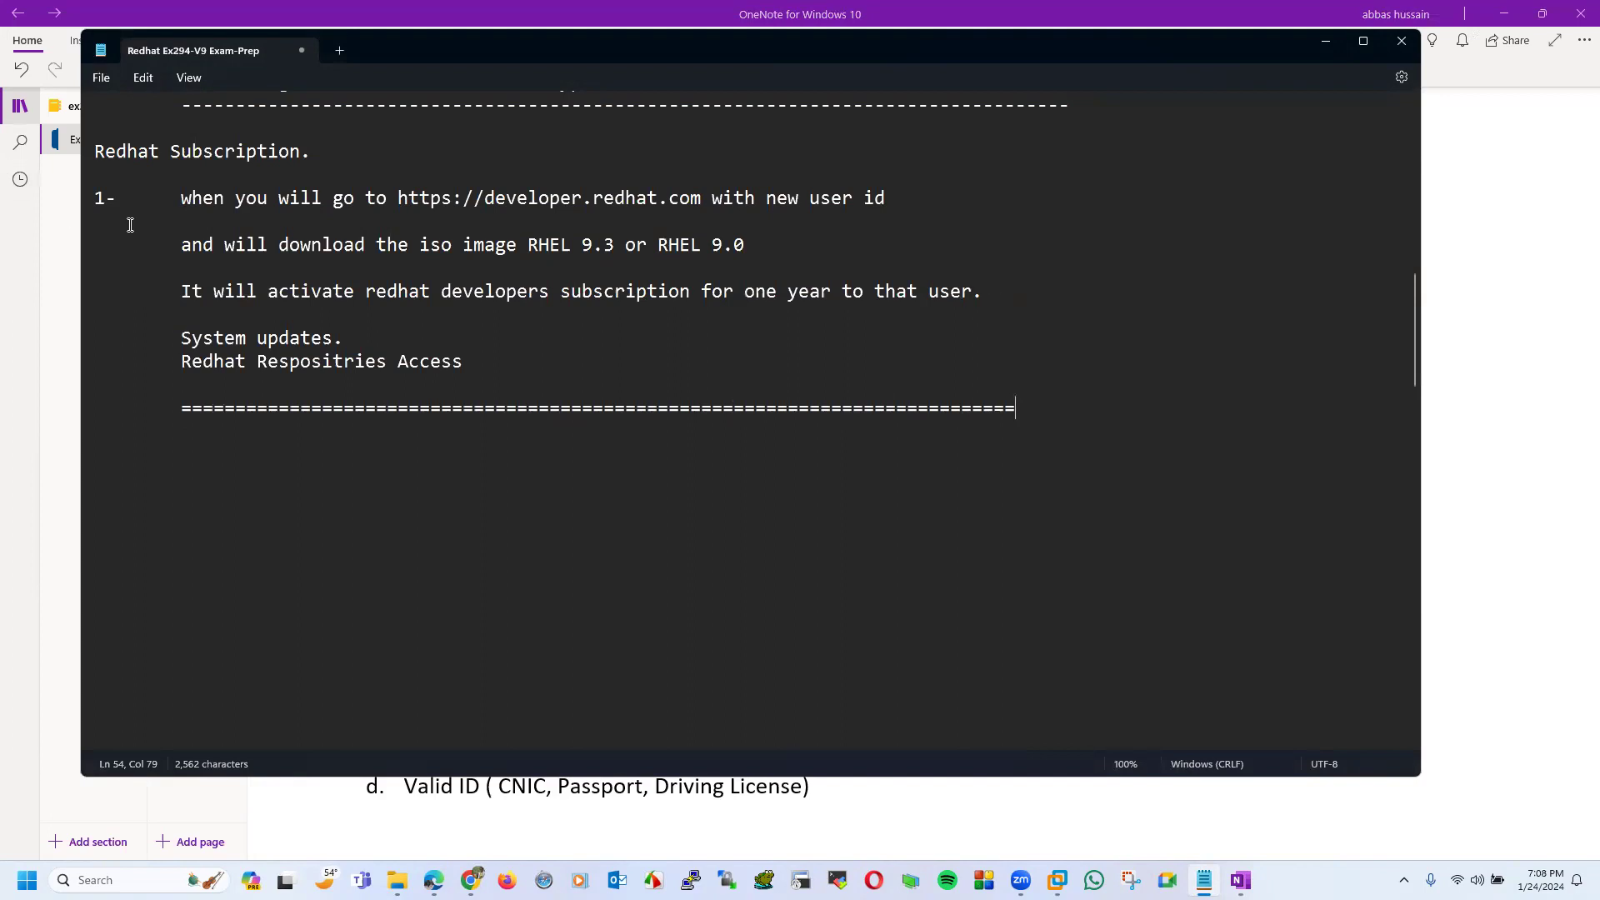
# - Extend the line to 'System updates by Registring with that id on Redhat Enterprise linux .'
pyautogui.click(345, 347)
pyautogui.press('BackSpace')
pyautogui.write('by Reg')
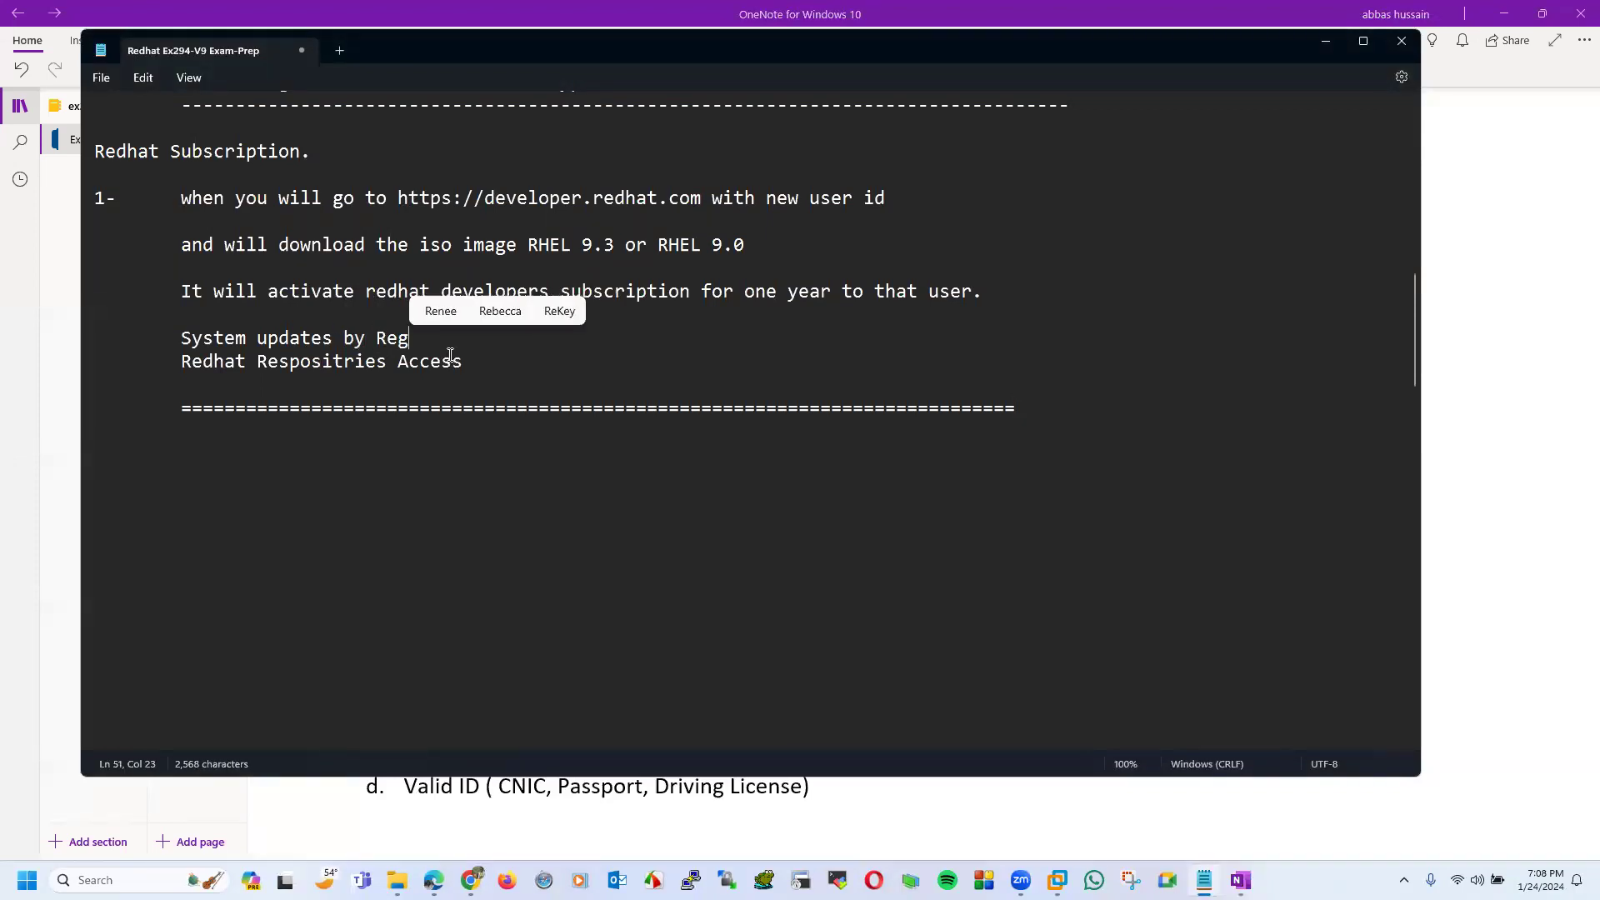
pyautogui.write('istring ')
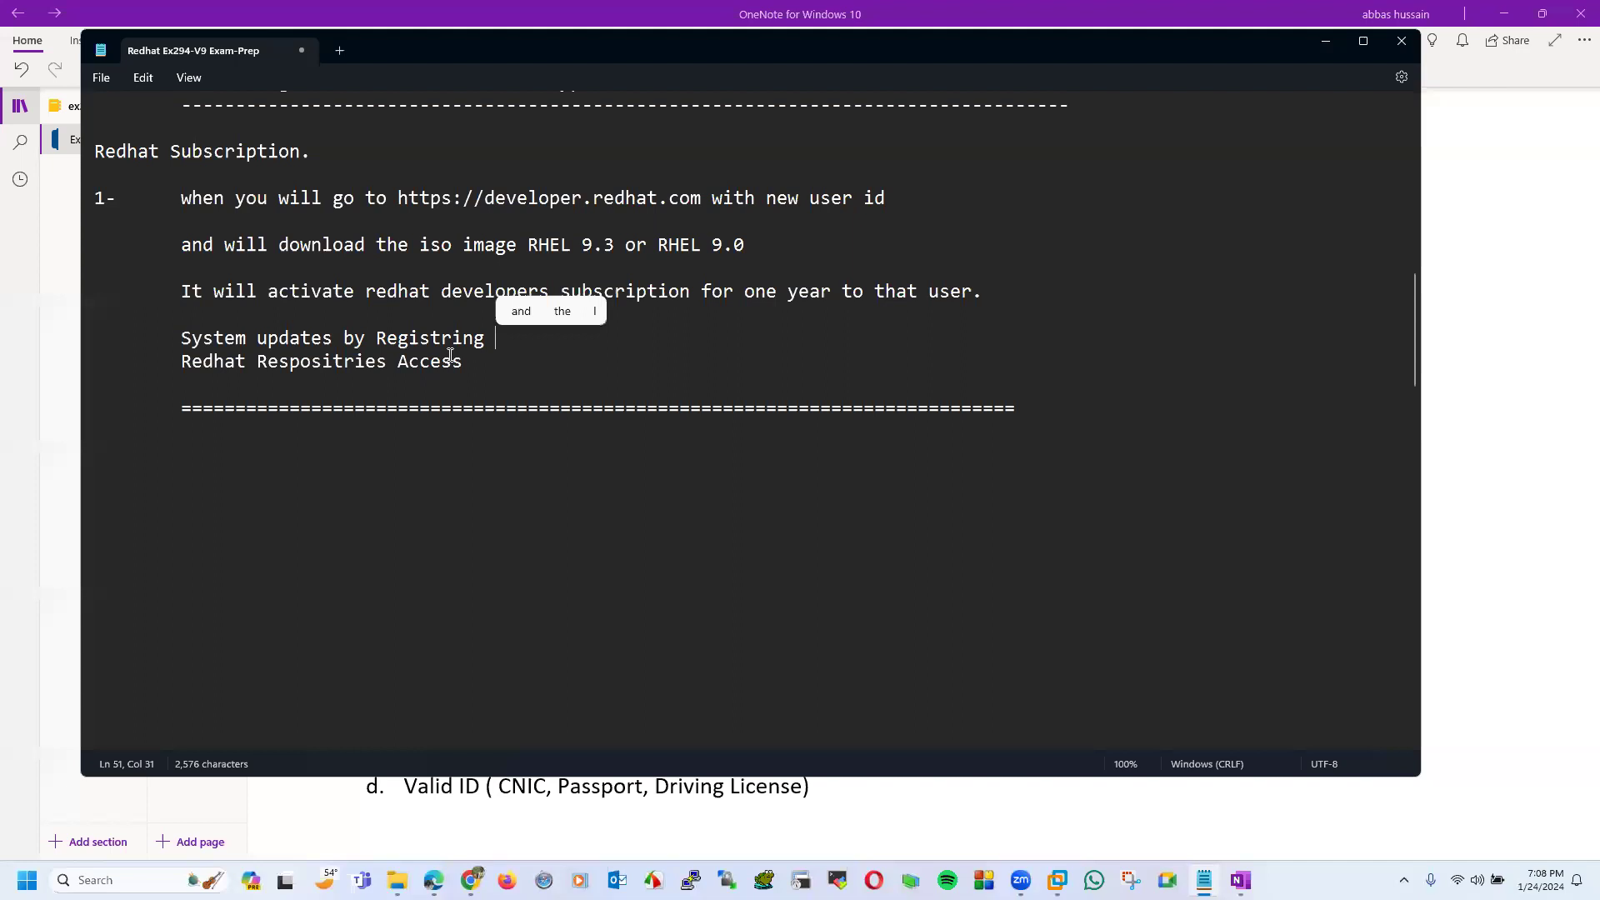
pyautogui.write('with that ')
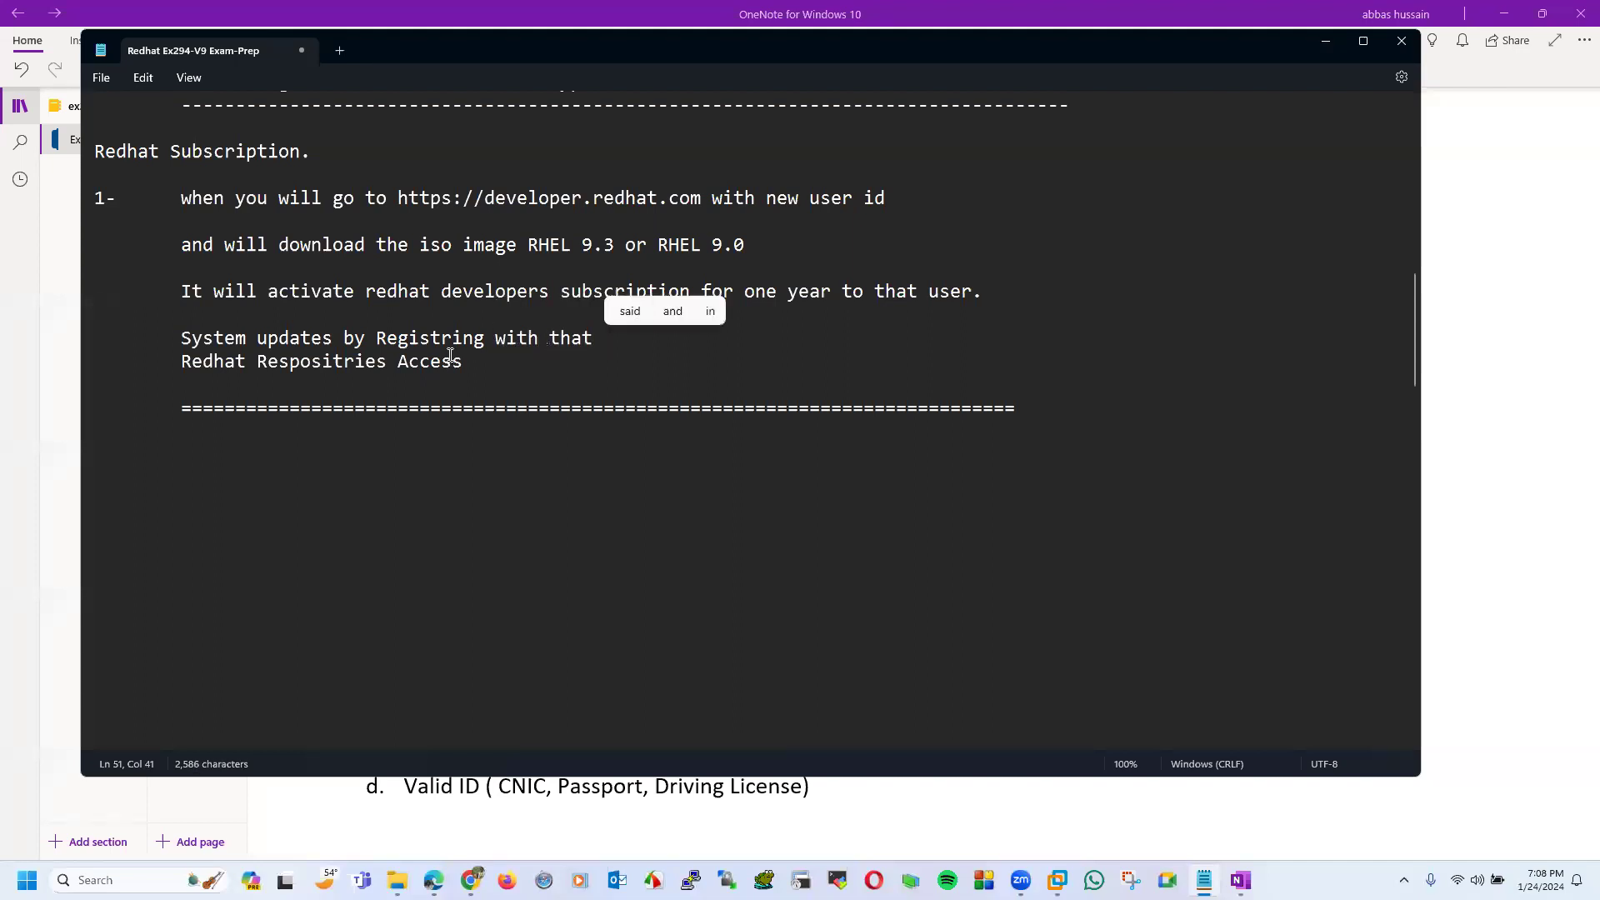
pyautogui.write('id on R')
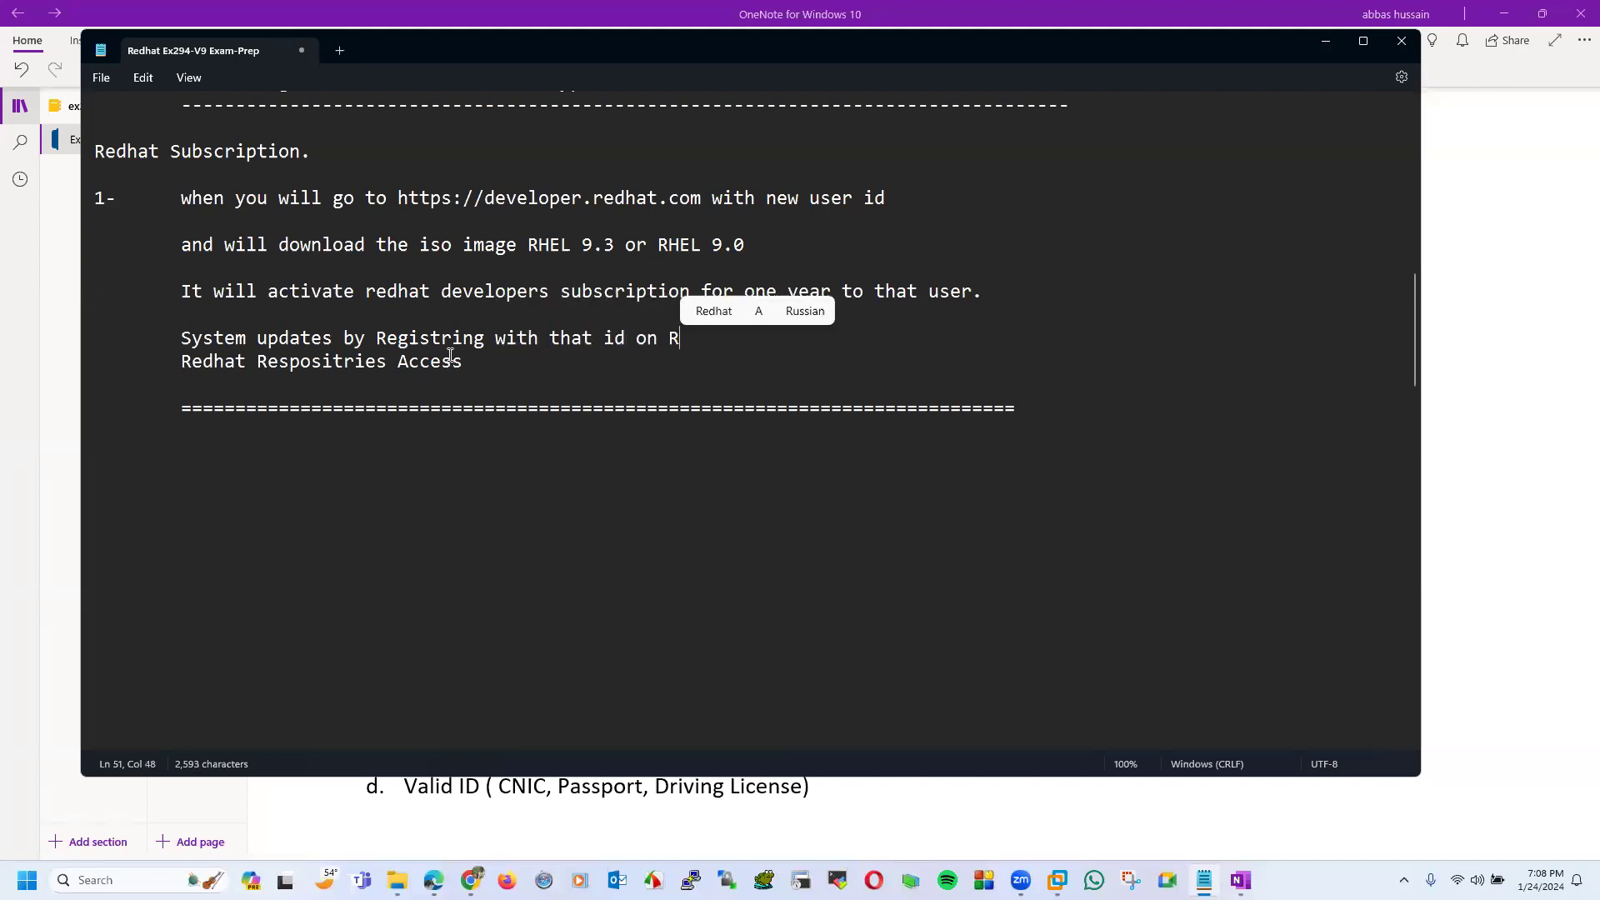
pyautogui.write('edhat Enterprise linux')
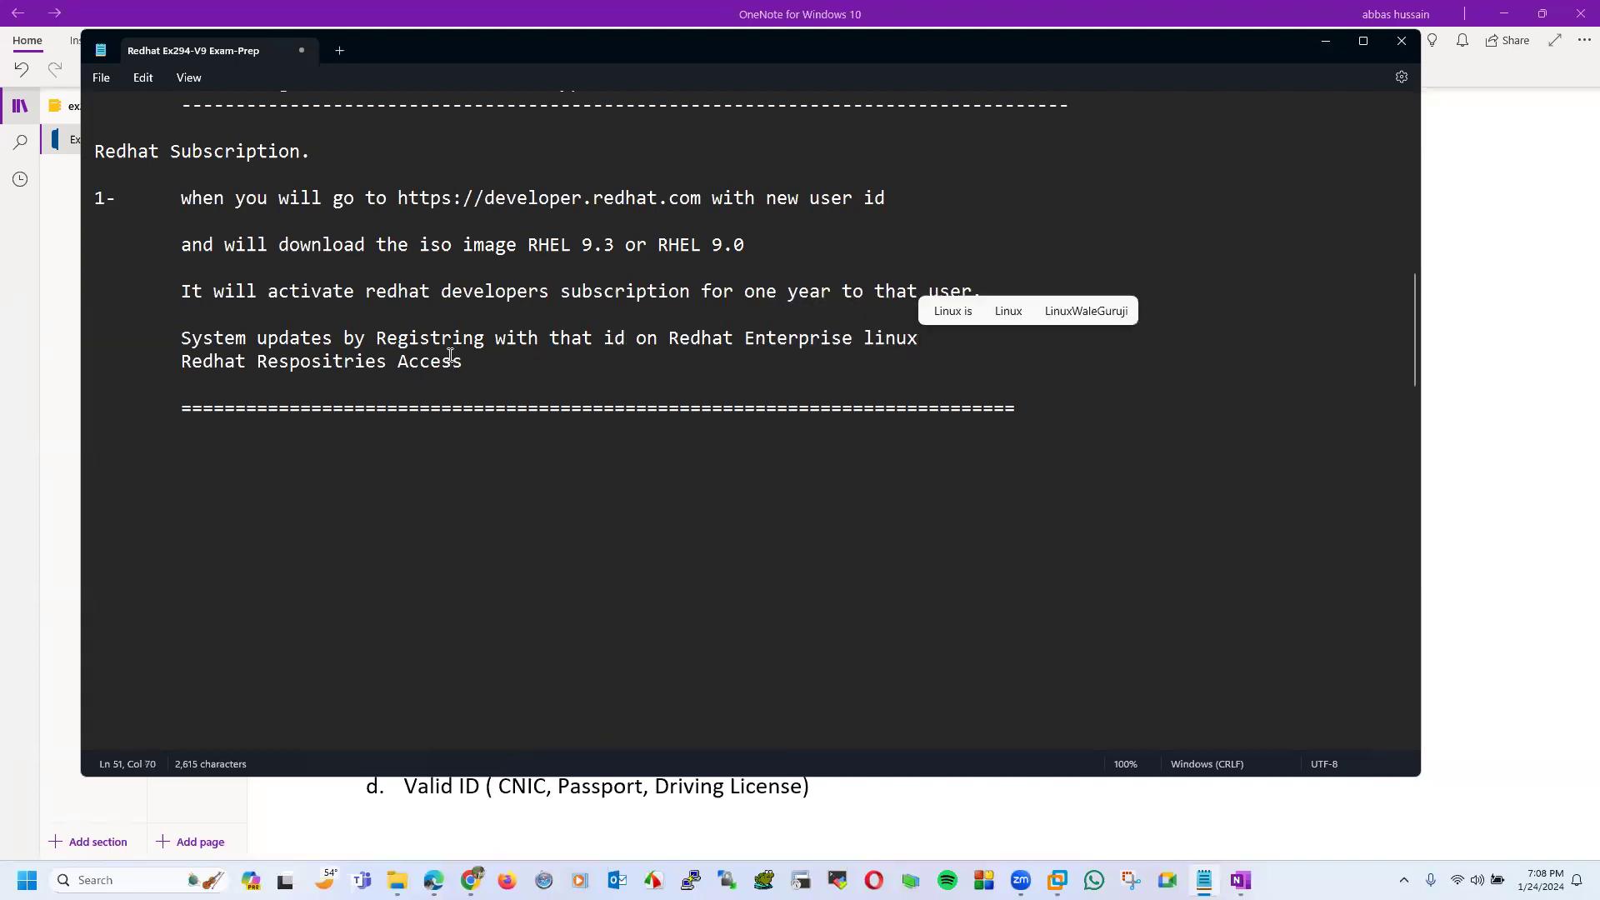
pyautogui.write(' .')
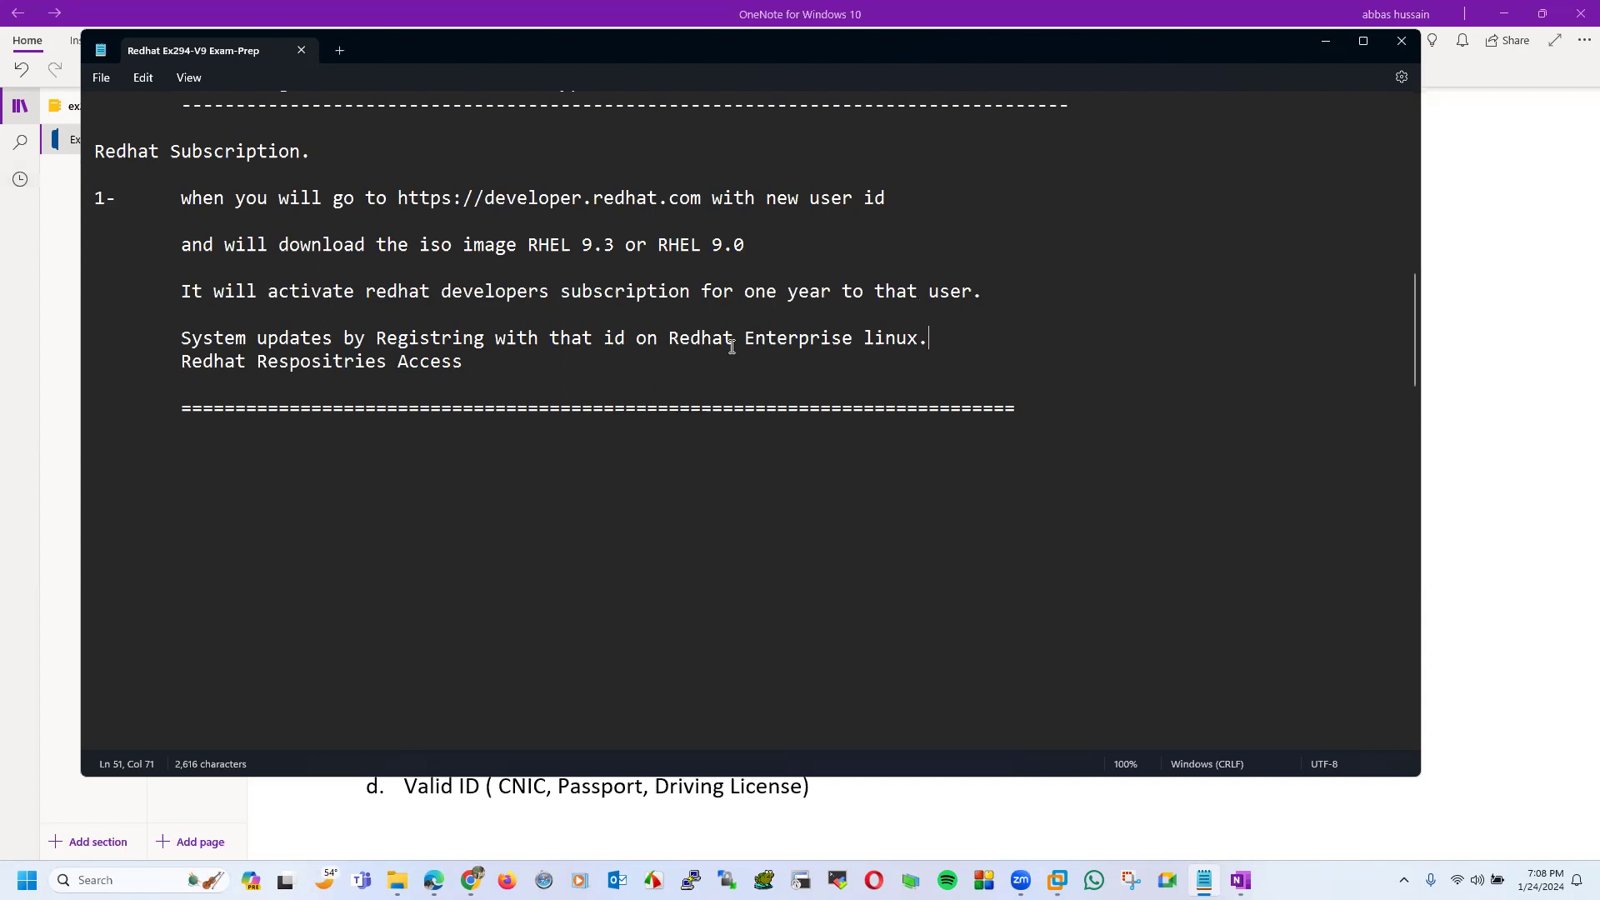
# - Start item '2-': buy redhat Subscription to gain all redhat updates/features/security updates
pyautogui.click(1058, 416)
pyautogui.write('2-')
pyautogui.press('Tab')
pyautogui.write('You have to b')
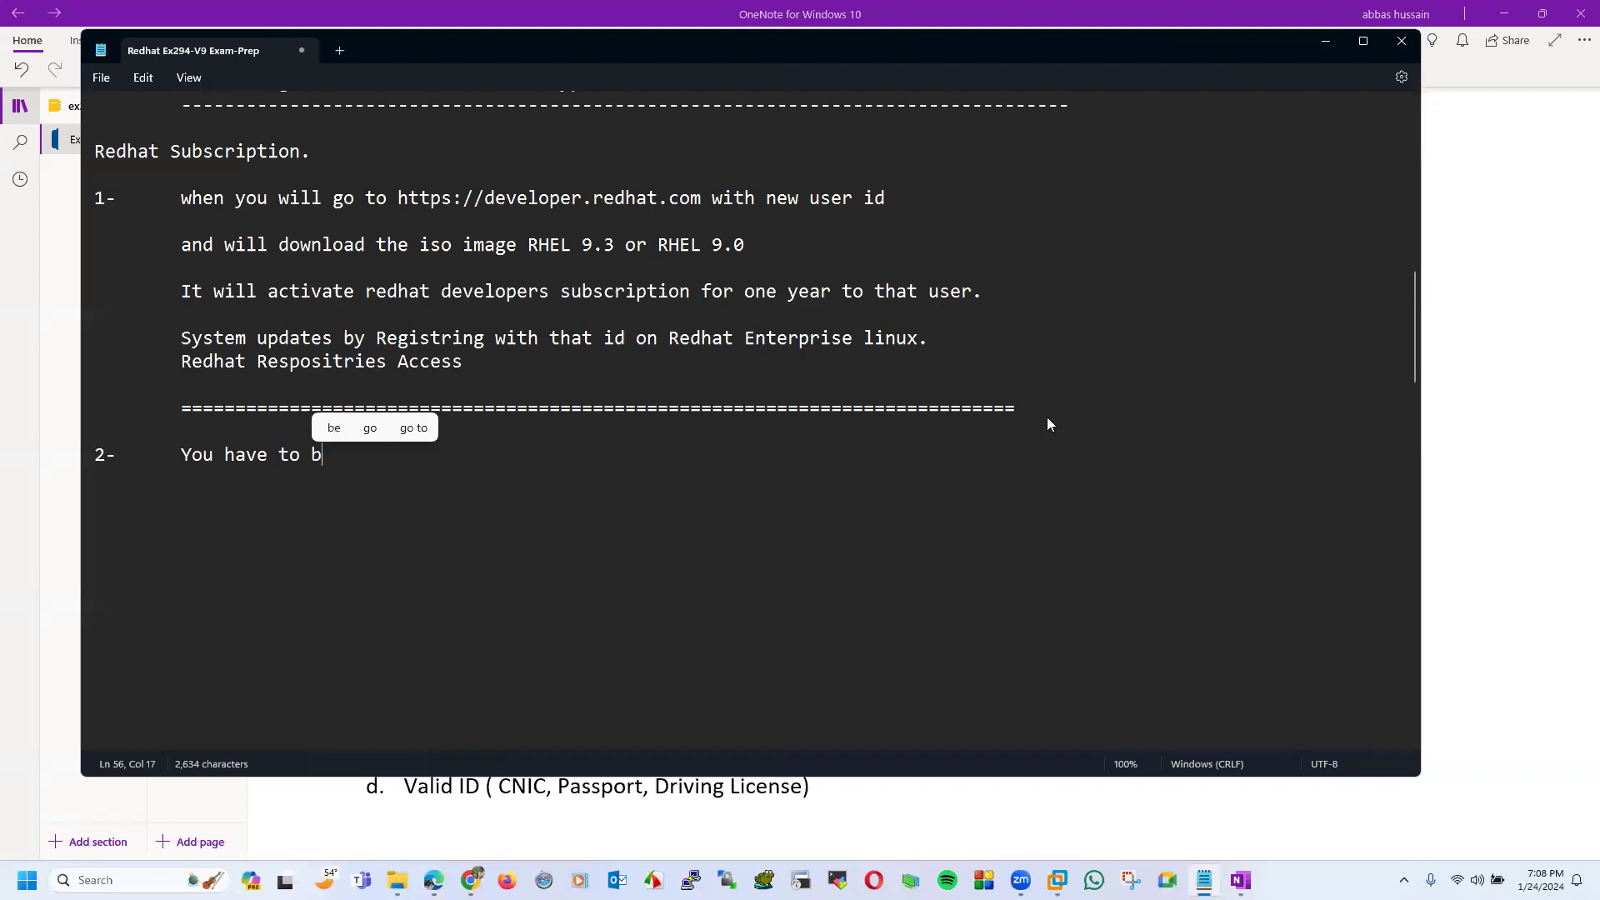
pyautogui.write('uy redhat ')
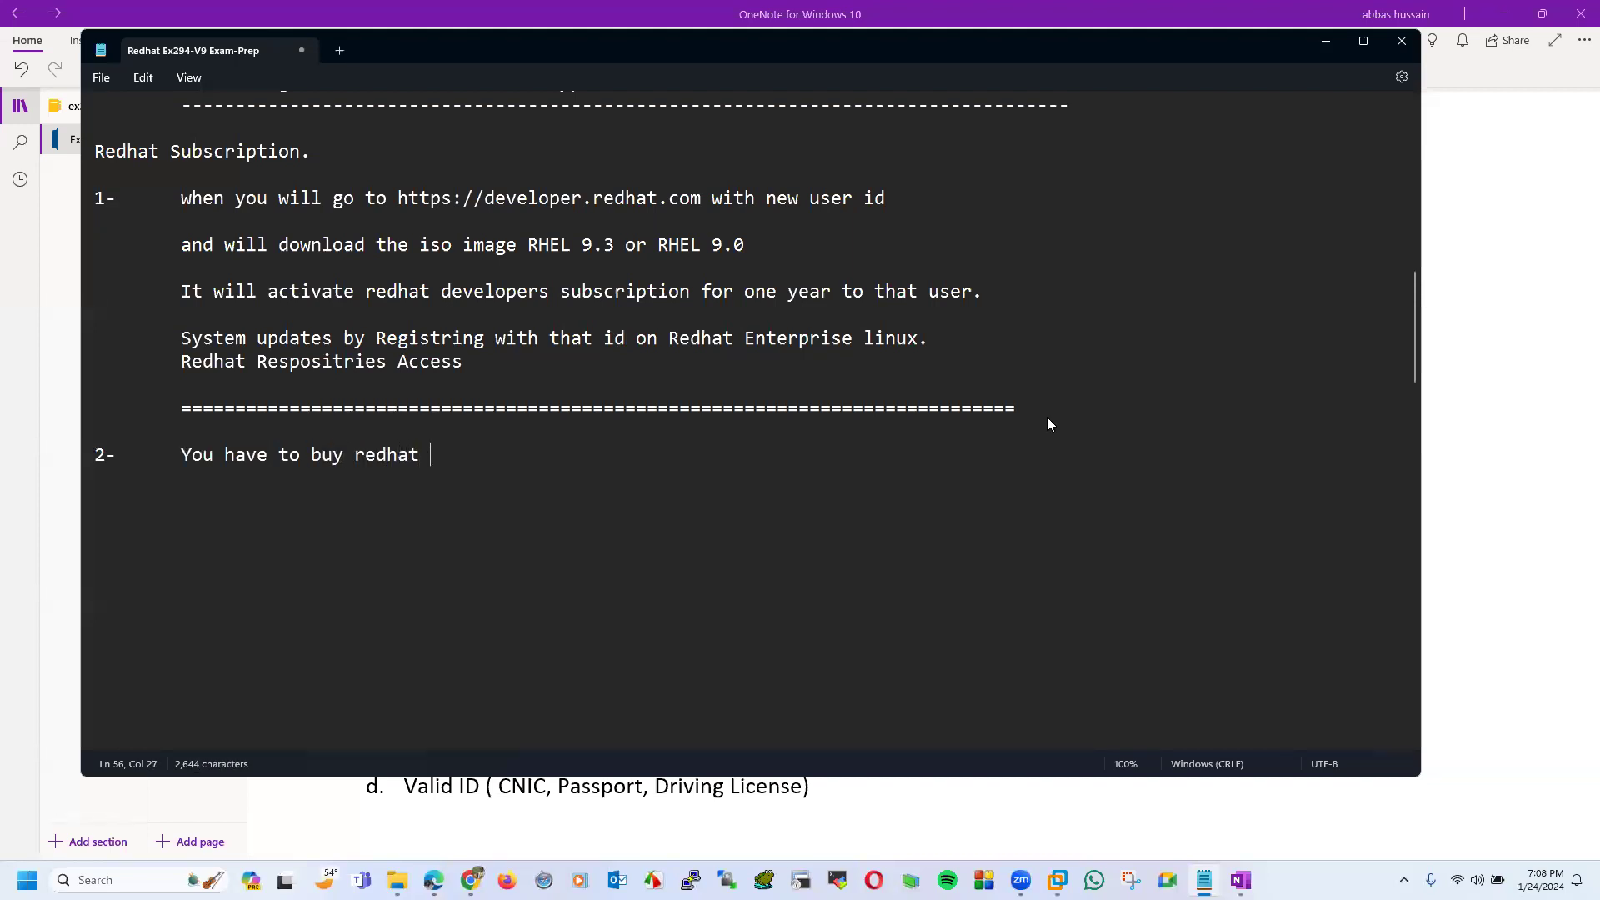
pyautogui.write('Subsc')
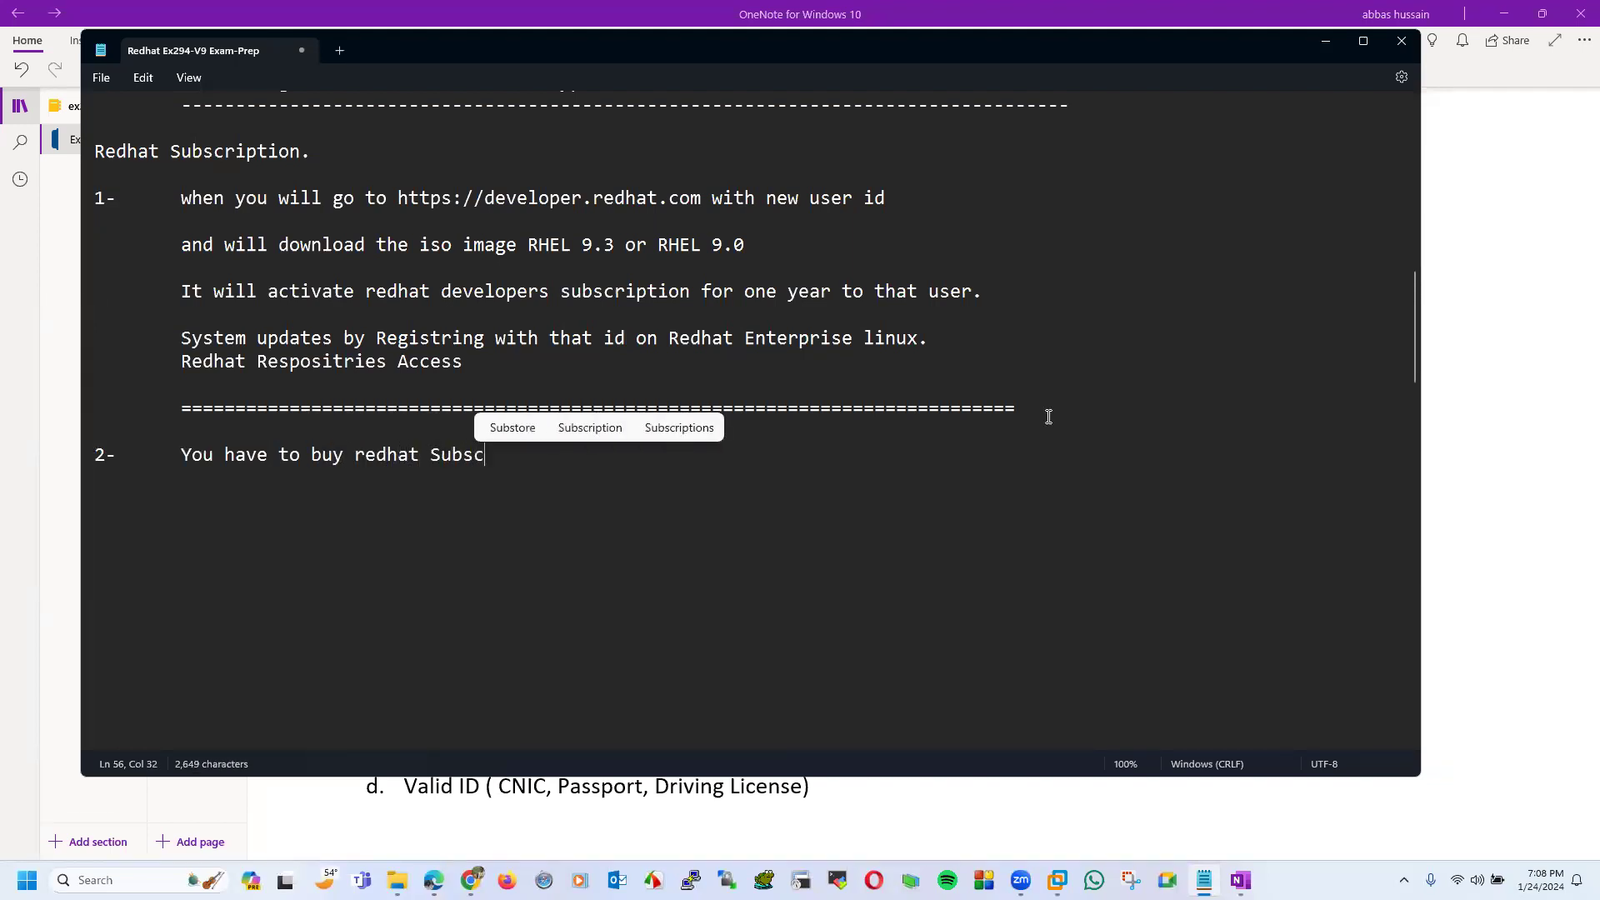
pyautogui.write('ription to ')
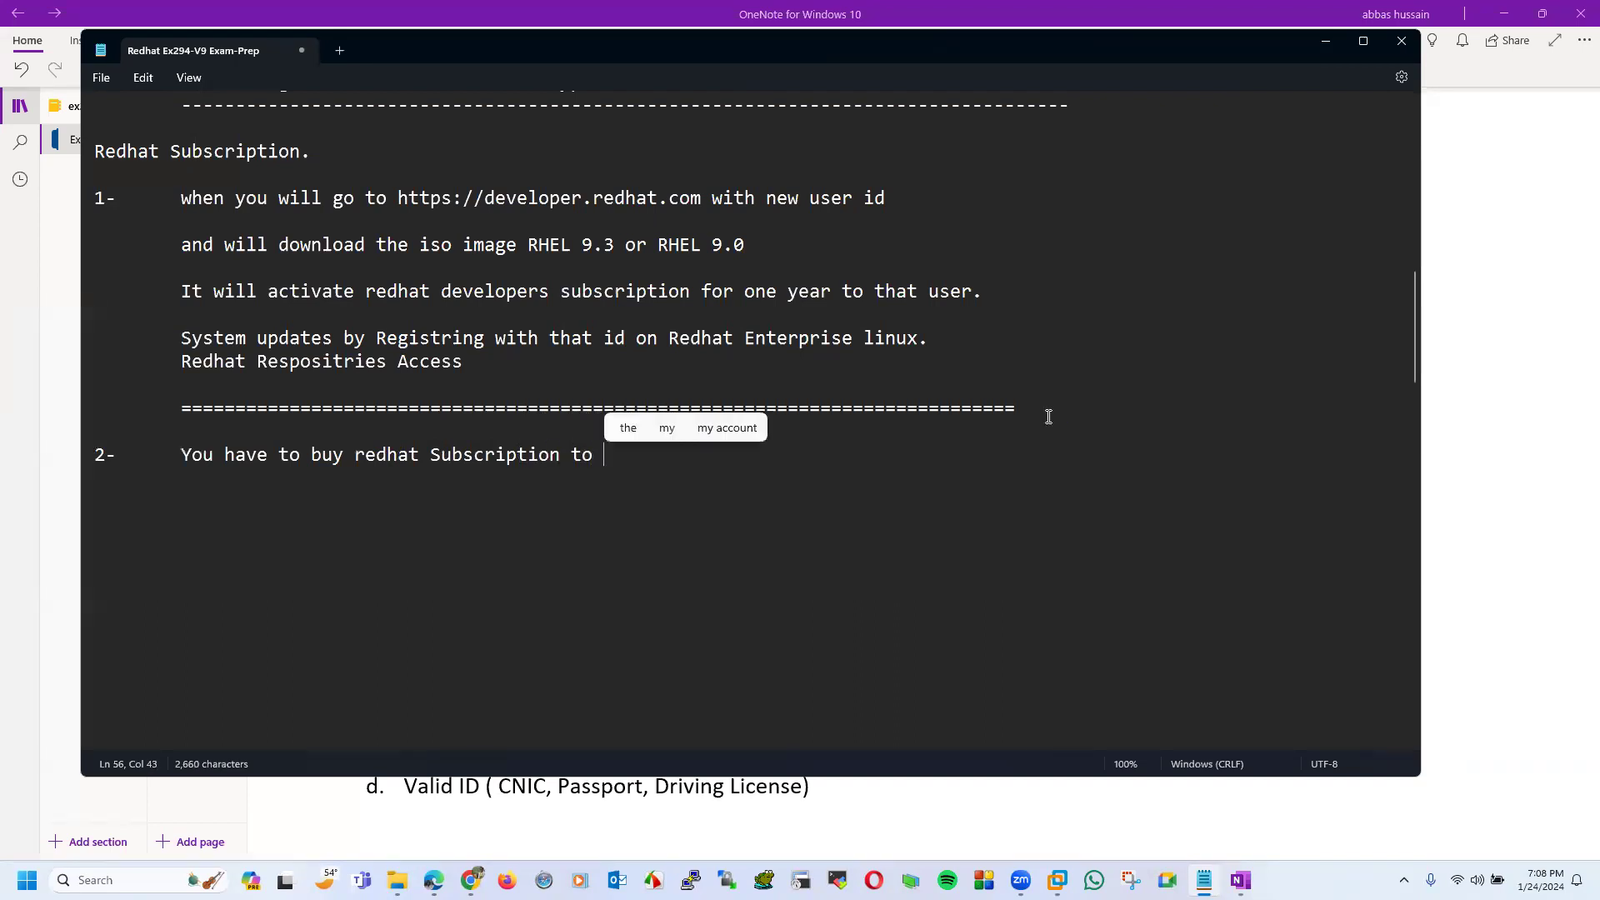
pyautogui.write('gain all redh')
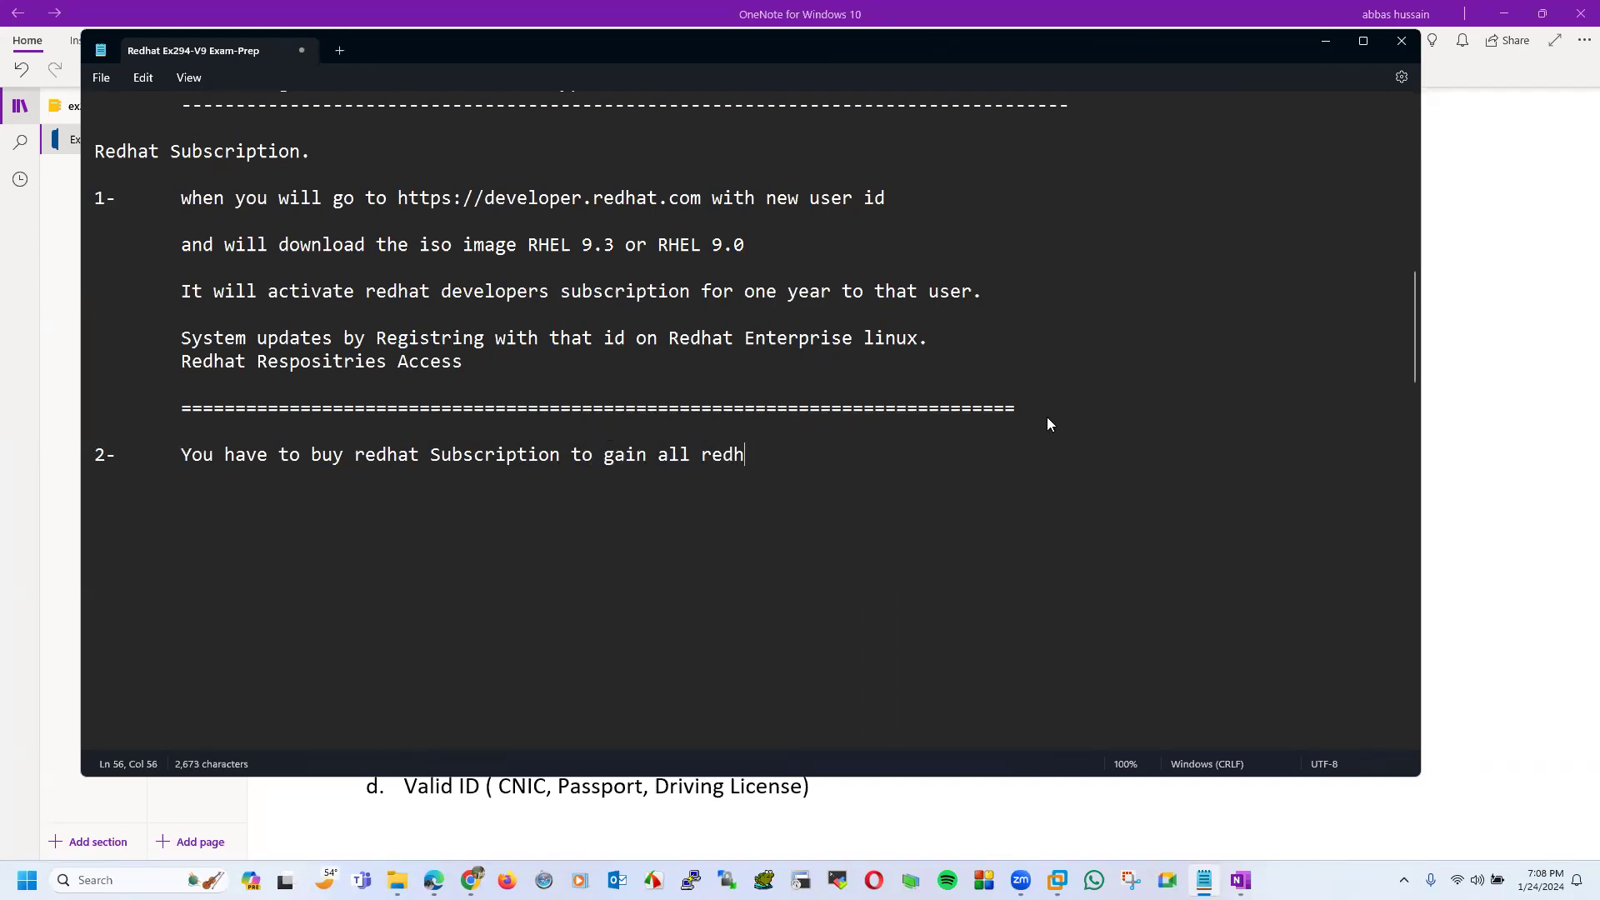
pyautogui.write('at updates and')
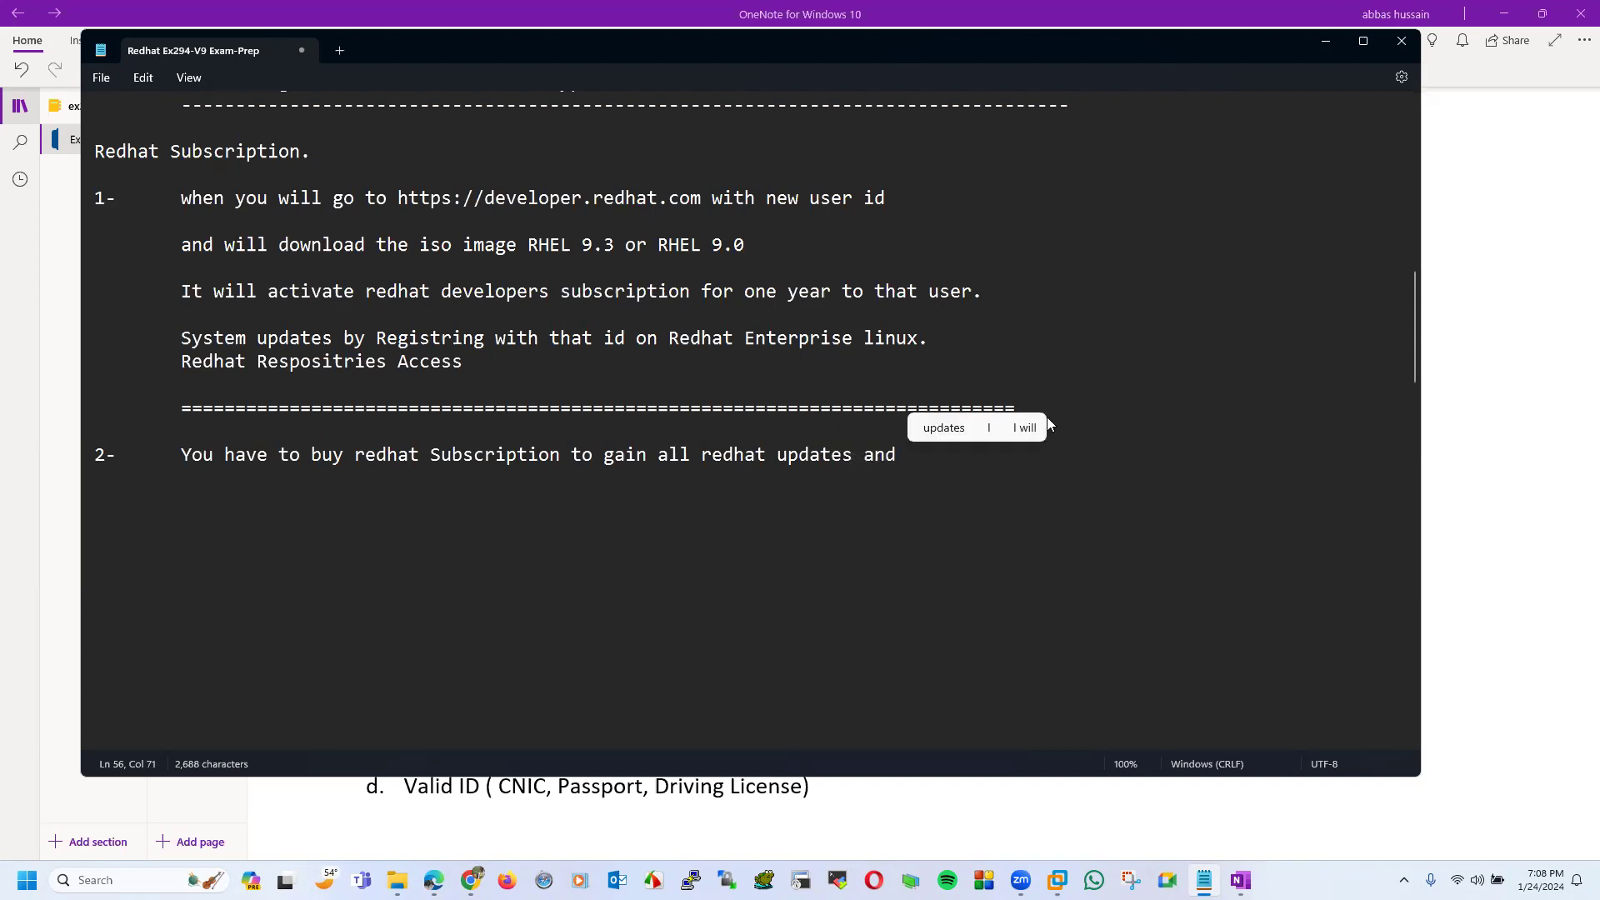
pyautogui.press('BackSpace')
pyautogui.press('BackSpace')
pyautogui.press('BackSpace')
pyautogui.press('BackSpace')
pyautogui.press('BackSpace')
pyautogui.write('/')
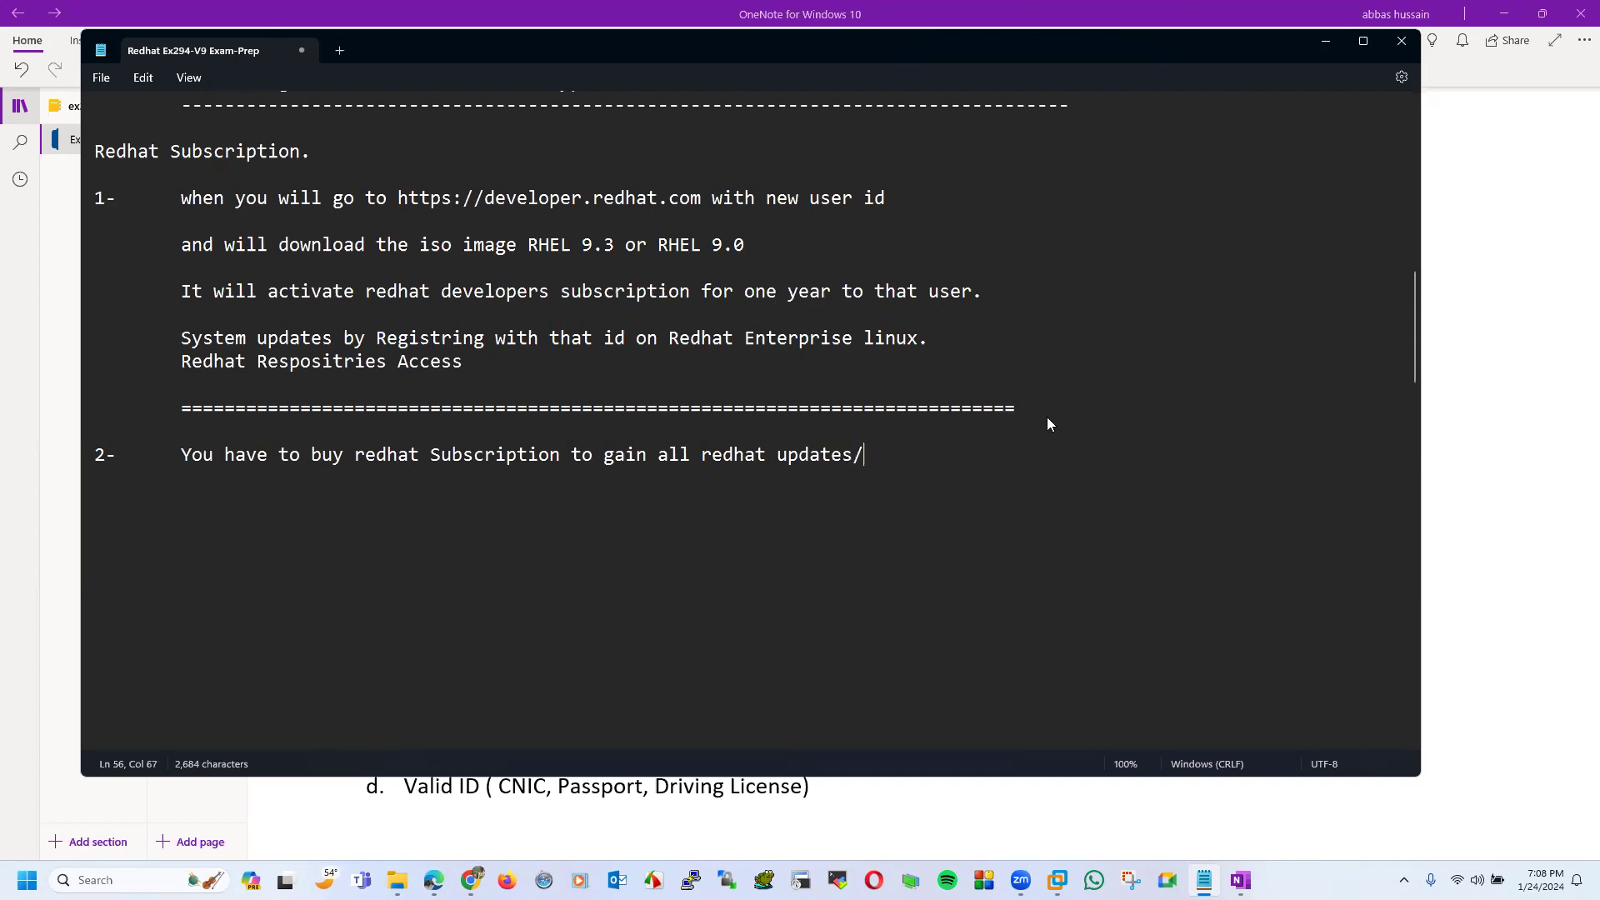
pyautogui.write('features')
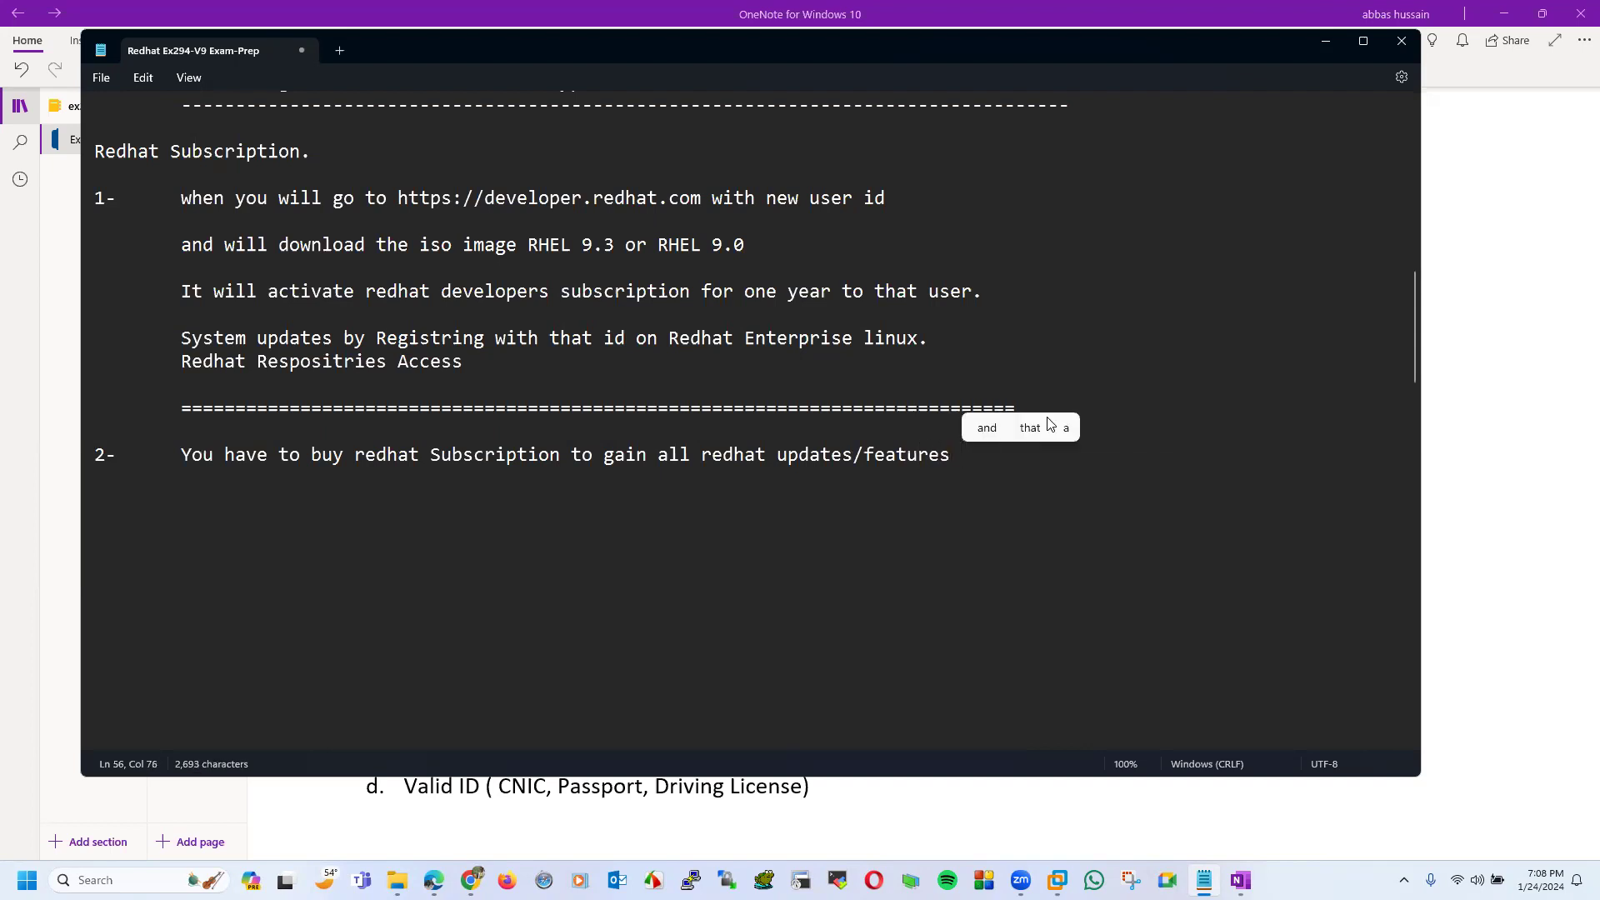
pyautogui.press('BackSpace')
pyautogui.write('/secu')
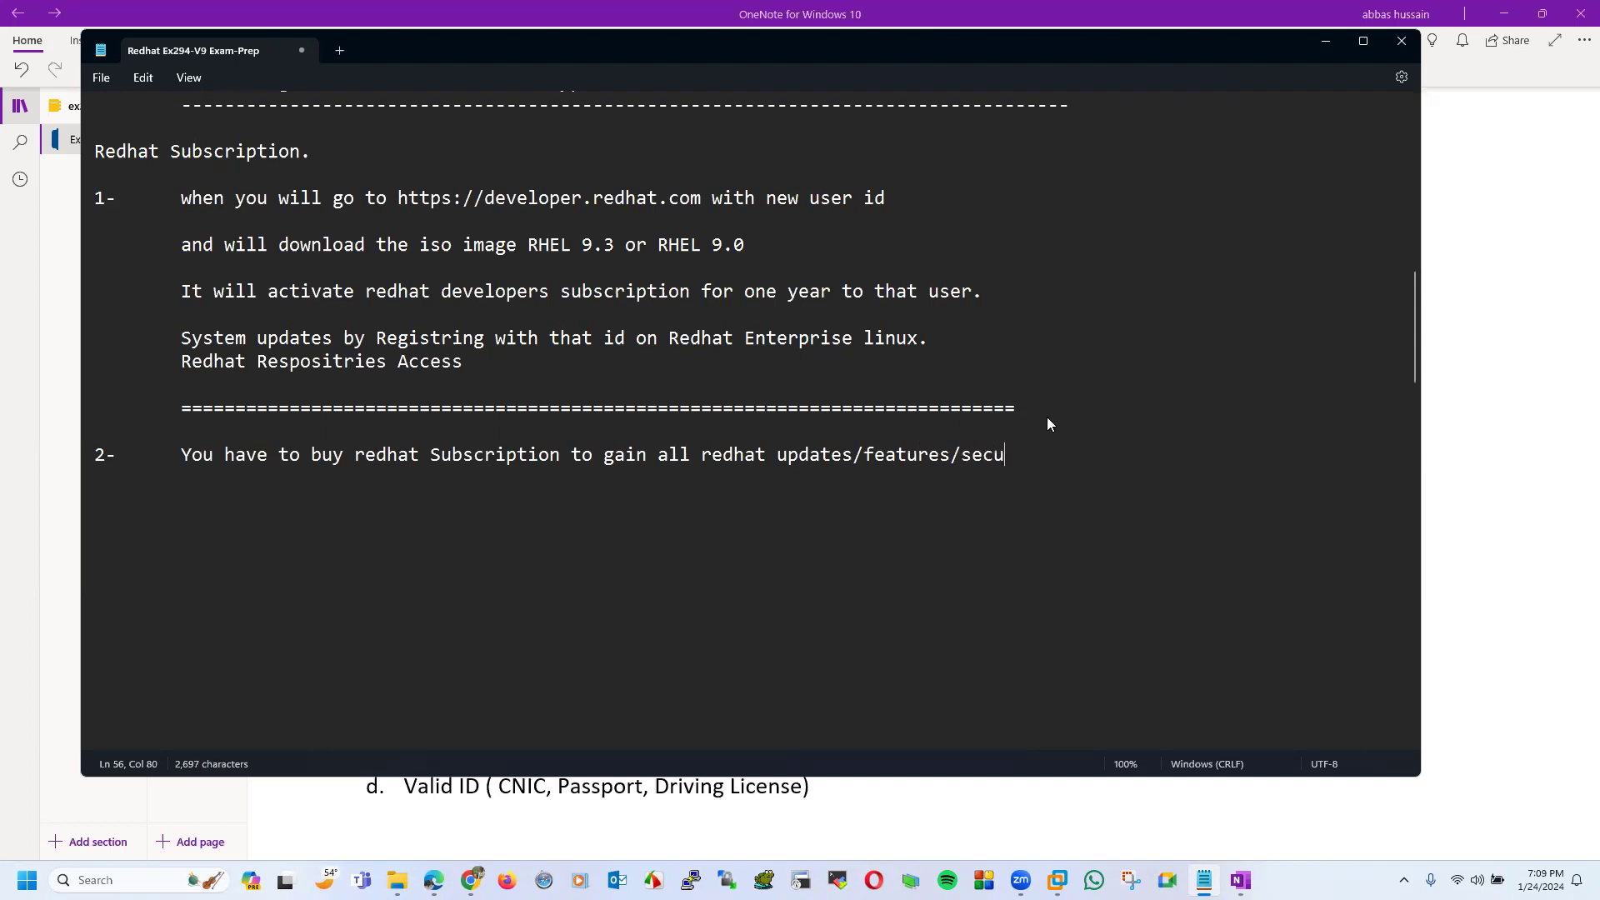
pyautogui.write('ritu')
pyautogui.press('BackSpace')
pyautogui.write('y updates')
# - Continue item 2 on an indented line with 'and redhat central repository access.'
pyautogui.press('Return')
pyautogui.press('Tab')
pyautogui.write('and reddh')
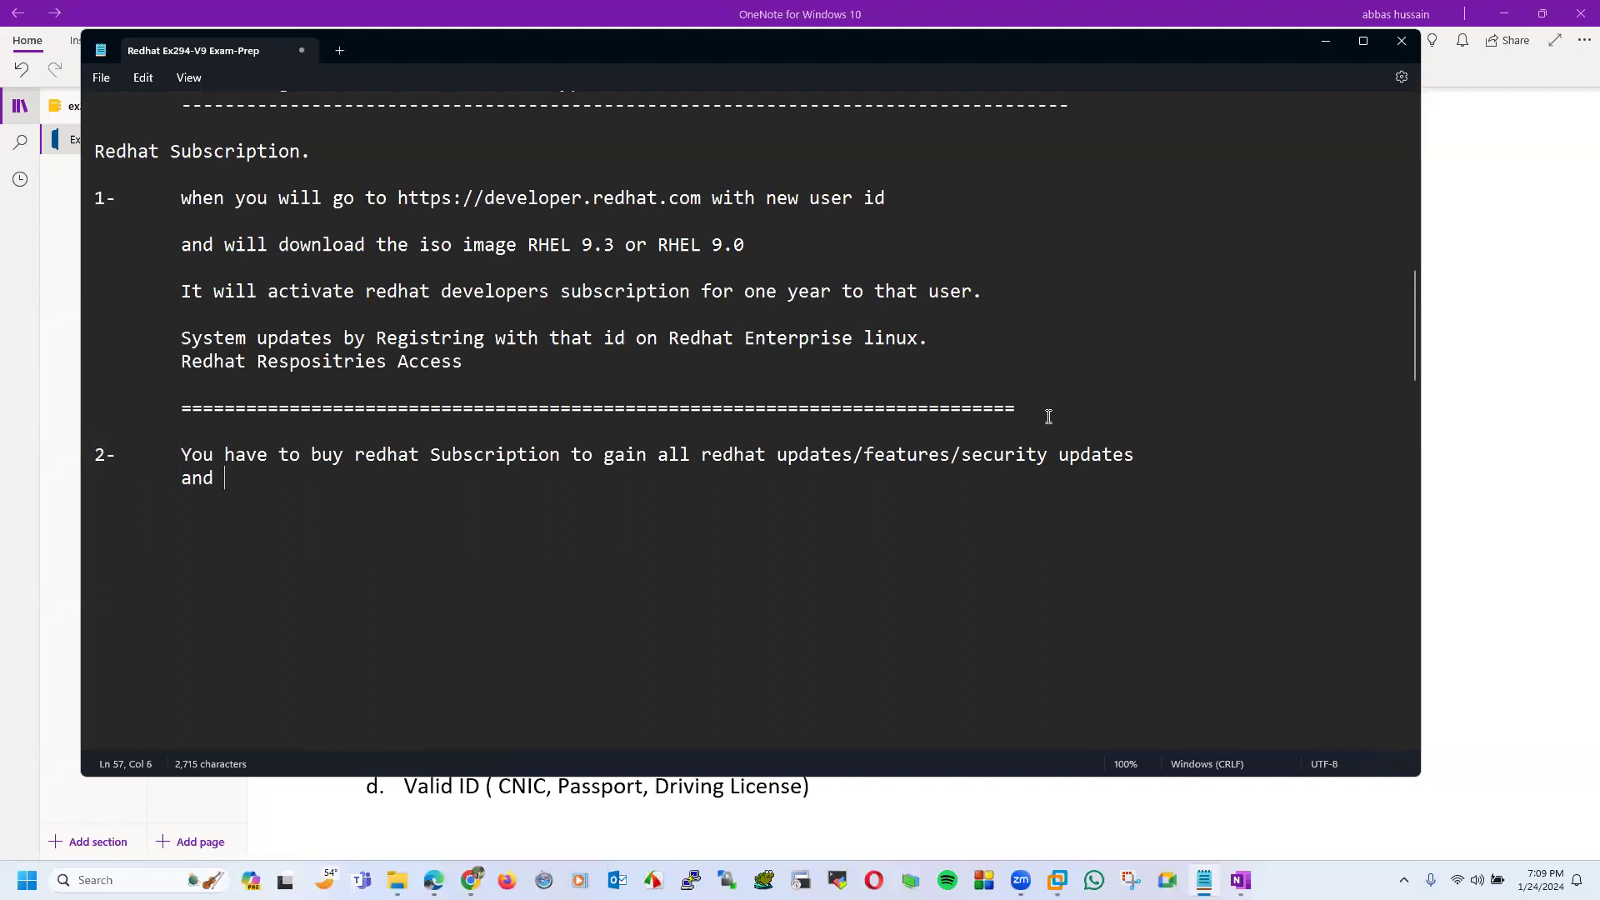
pyautogui.press('BackSpace')
pyautogui.press('BackSpace')
pyautogui.write('hat central ')
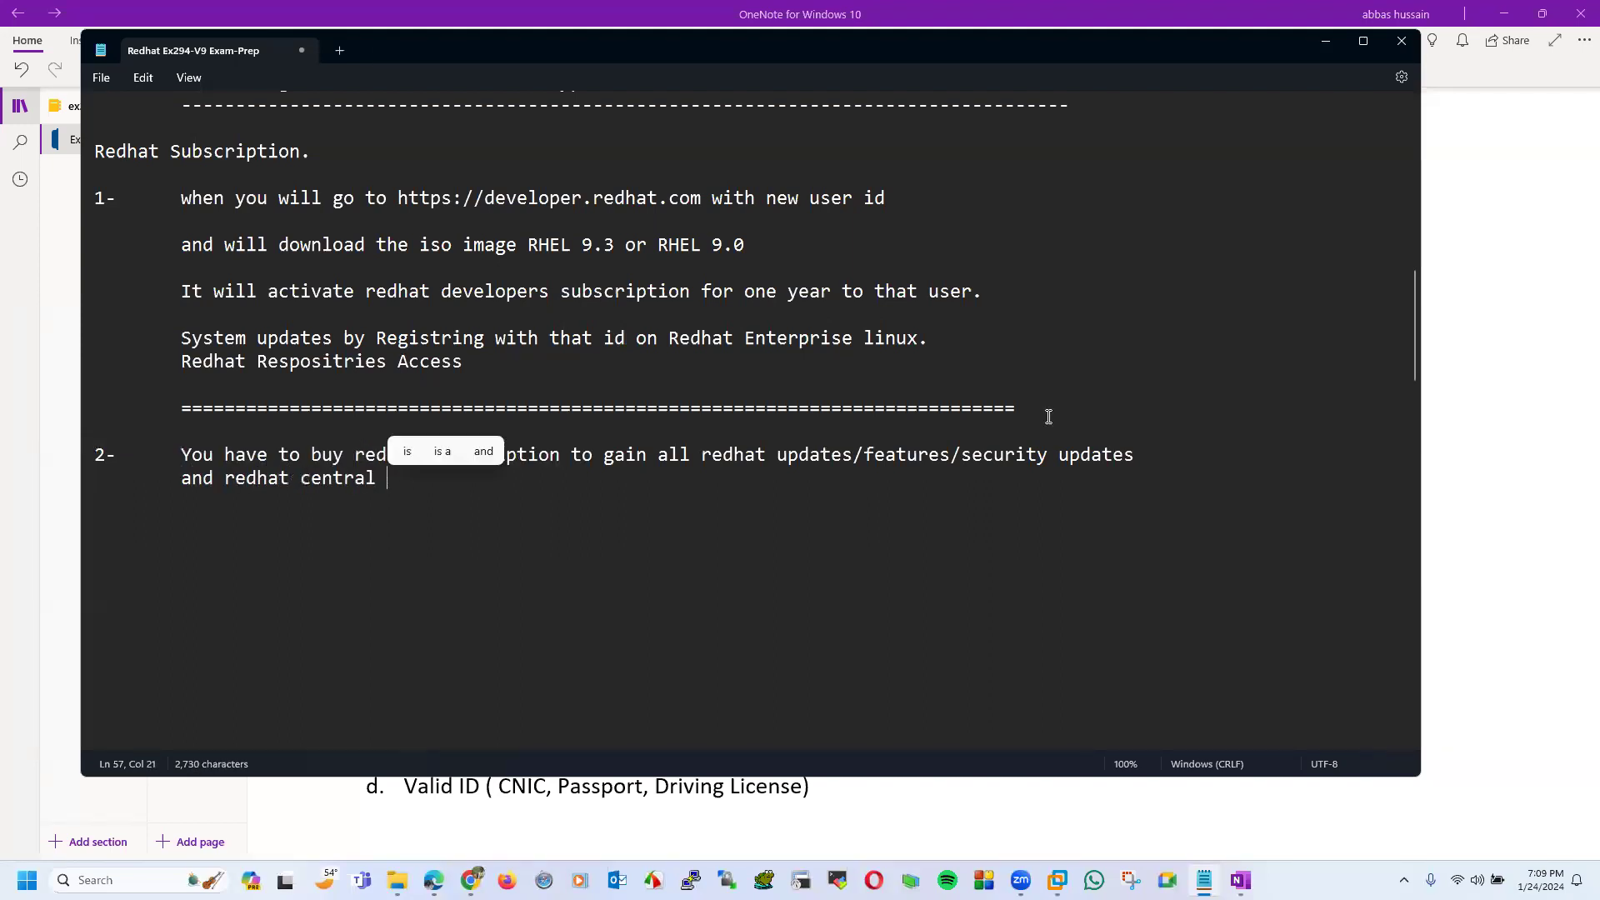
pyautogui.write('repo')
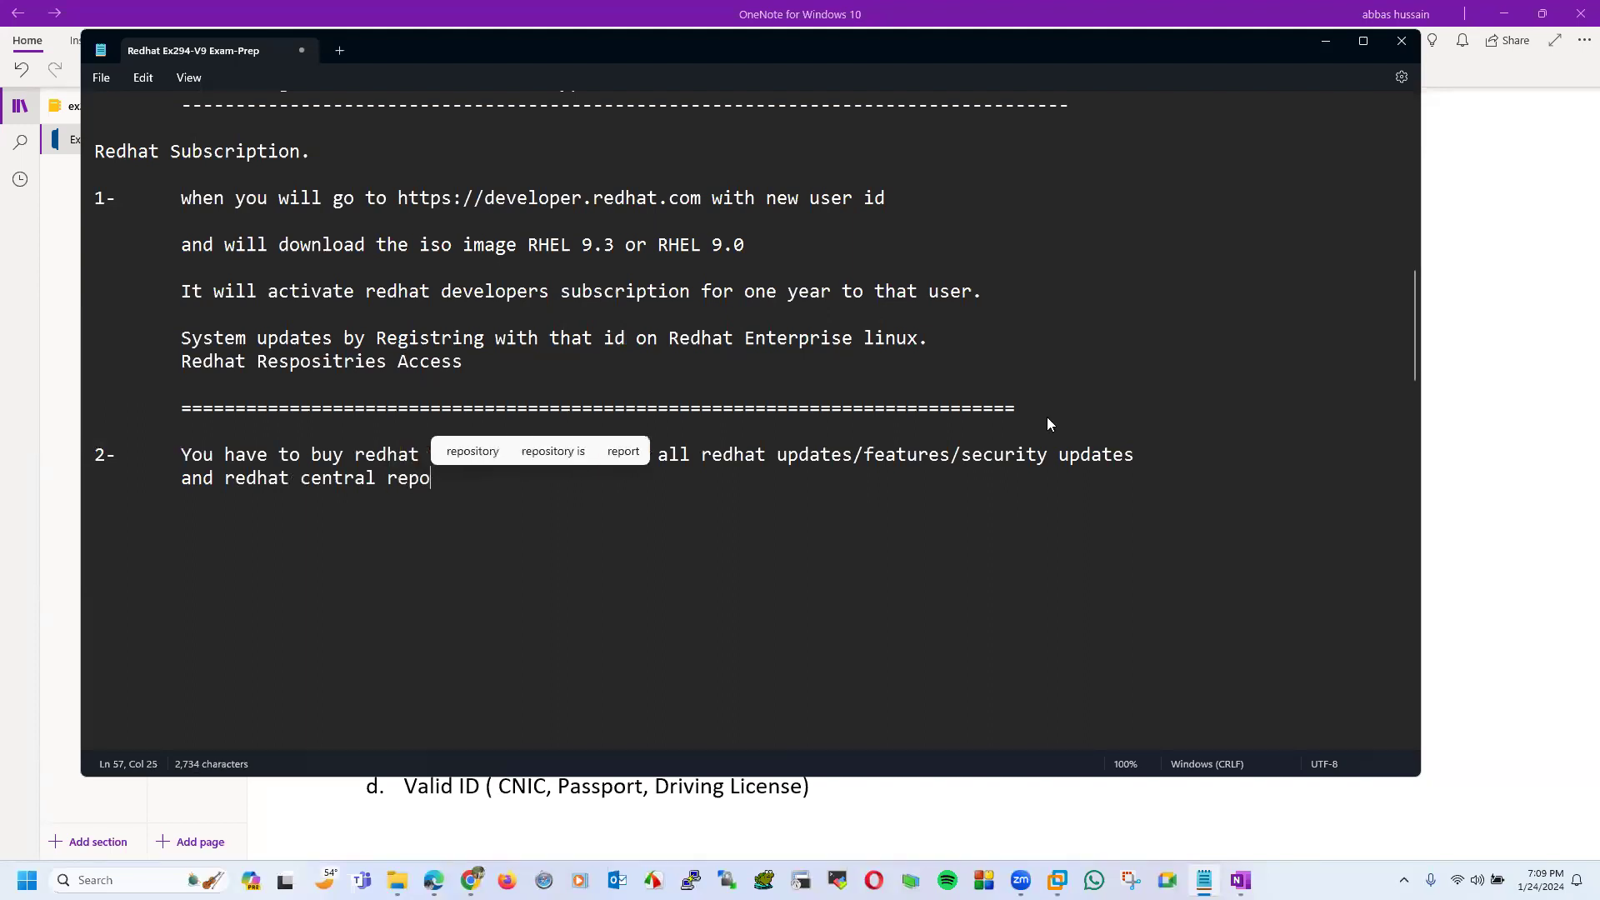
pyautogui.write('sit')
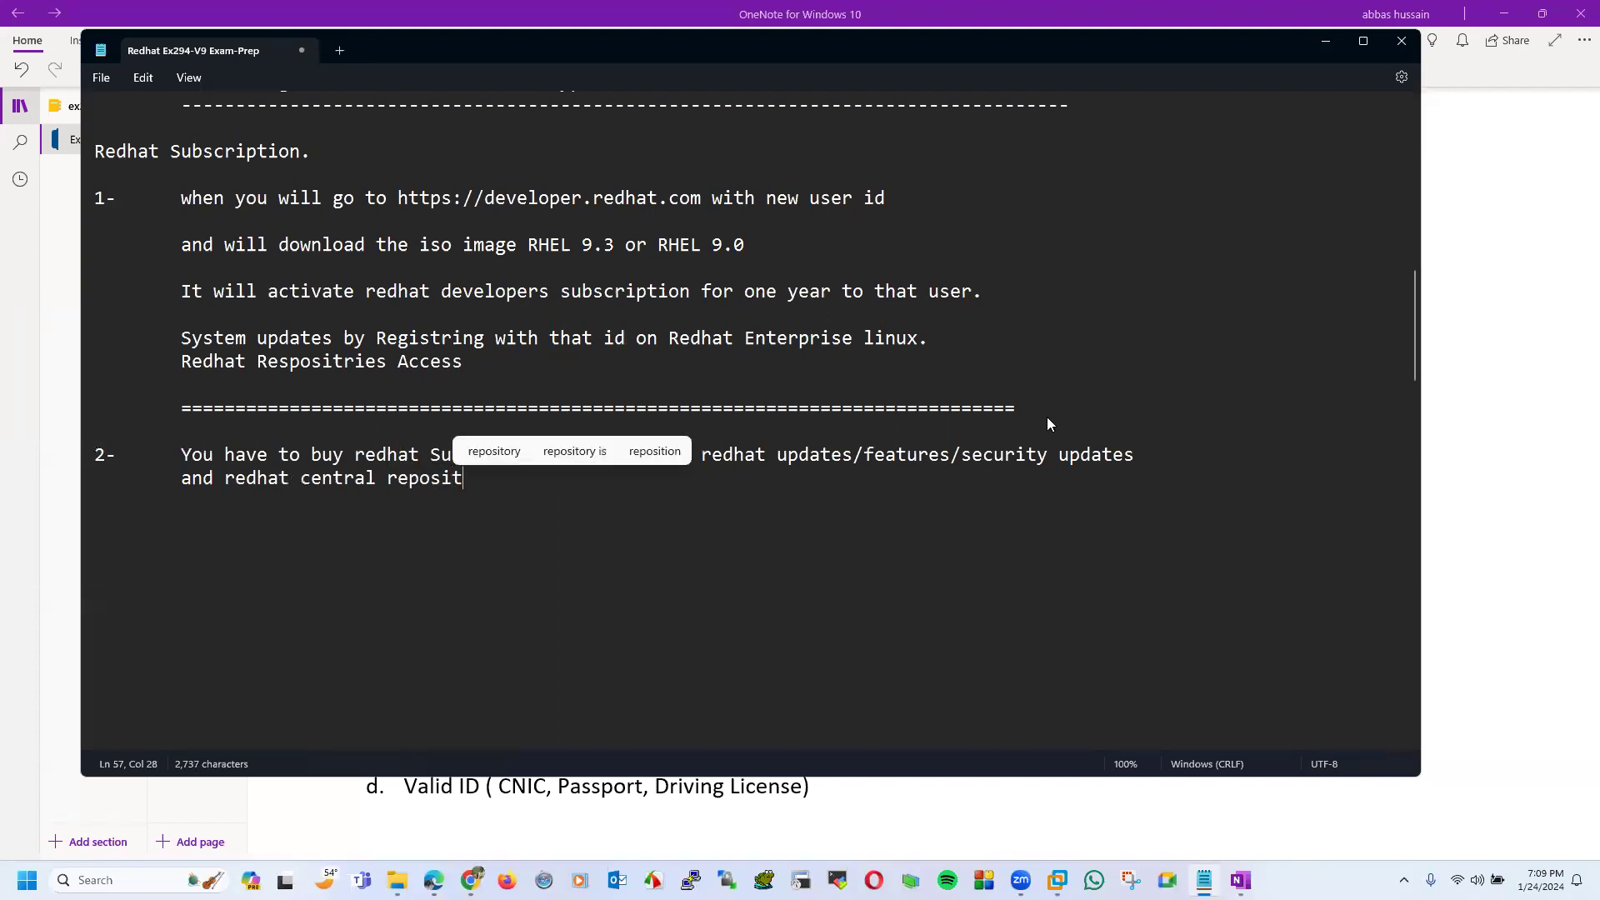
pyautogui.write('ory acc')
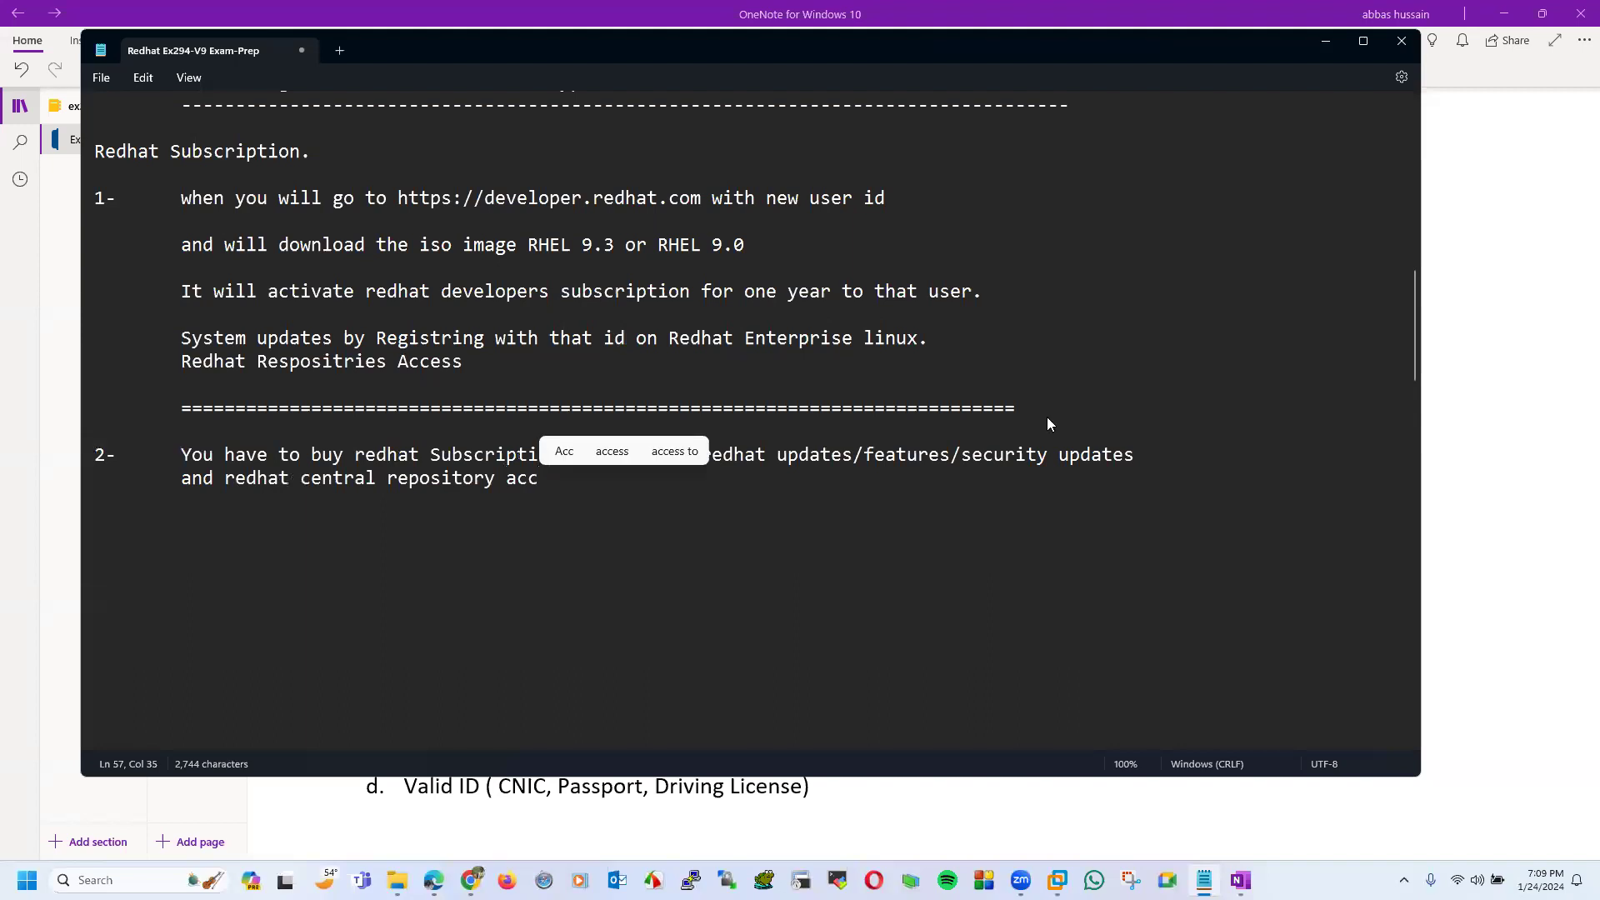
pyautogui.write('ess.')
pyautogui.press('Return')
pyautogui.press('Return')
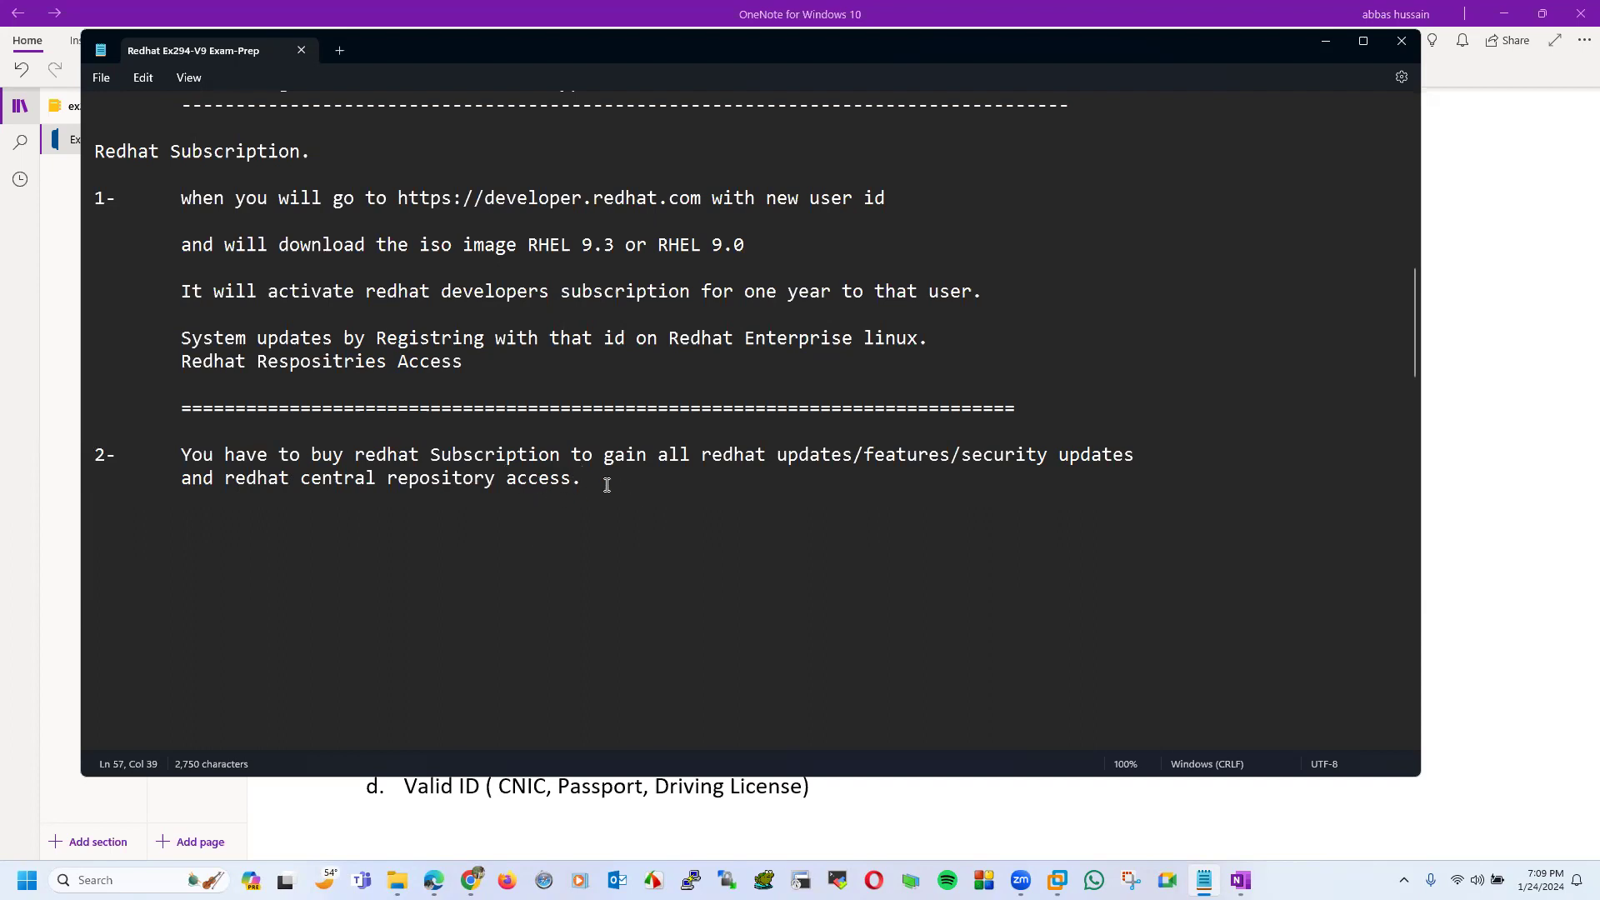
# - Add the heading 'How you can activate this.' below the Redhat Respositries Access line
pyautogui.moveTo(607, 484); pyautogui.dragTo(179, 458)
pyautogui.click(178, 565)
pyautogui.click(489, 385)
pyautogui.click(527, 376)
pyautogui.press('Return')
pyautogui.press('Return')
pyautogui.press('Return')
pyautogui.press('Return')
pyautogui.press('Return')
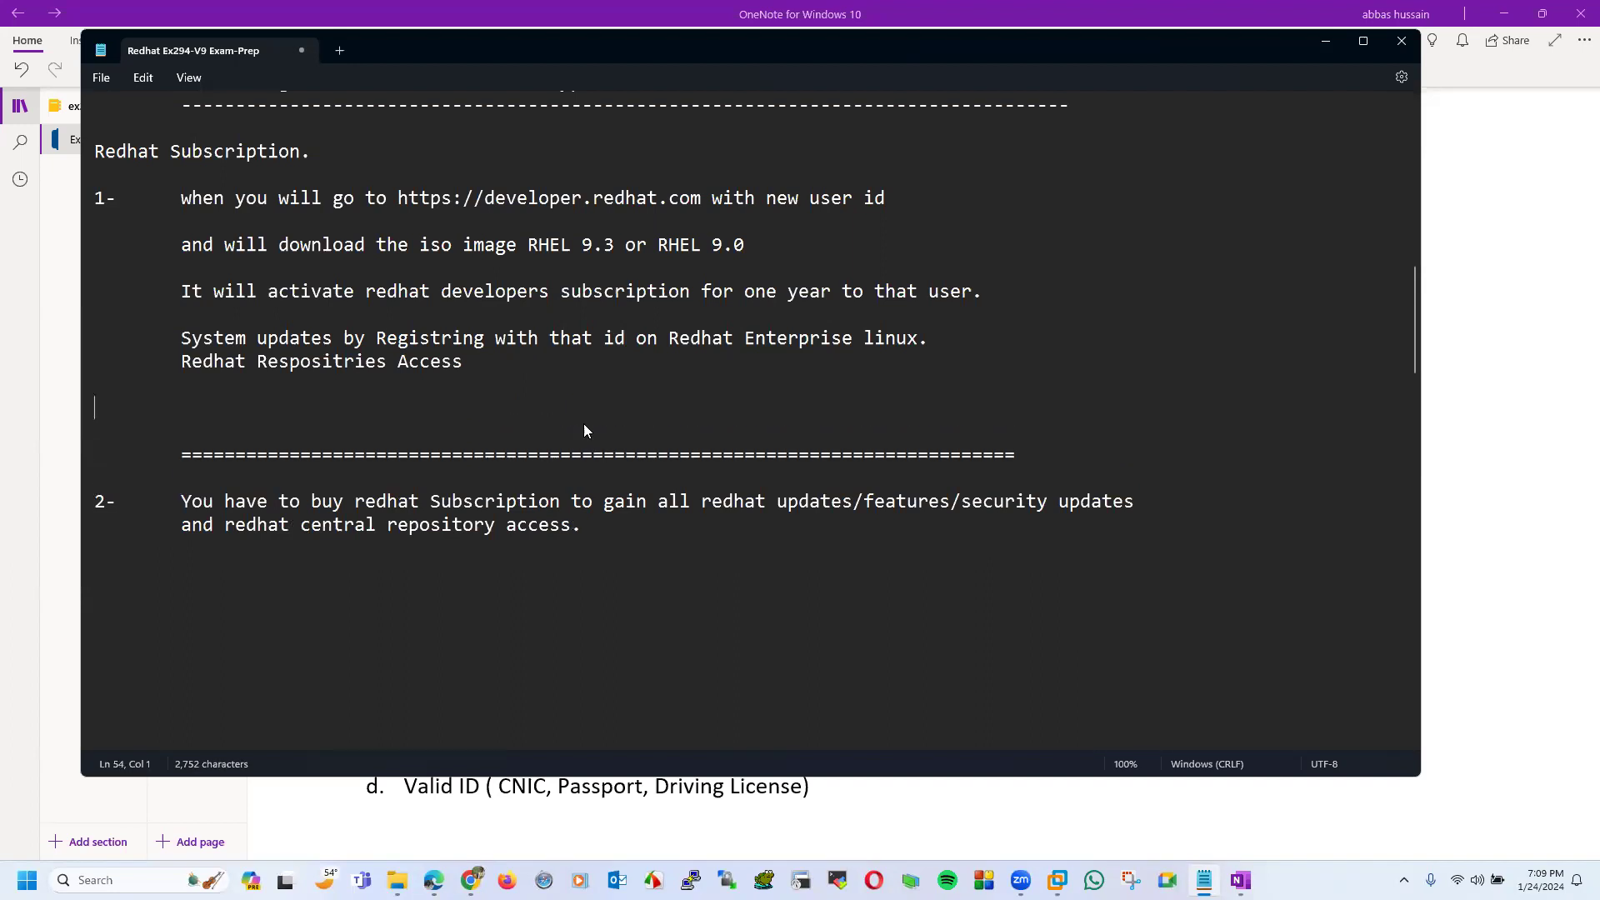
pyautogui.press('Return')
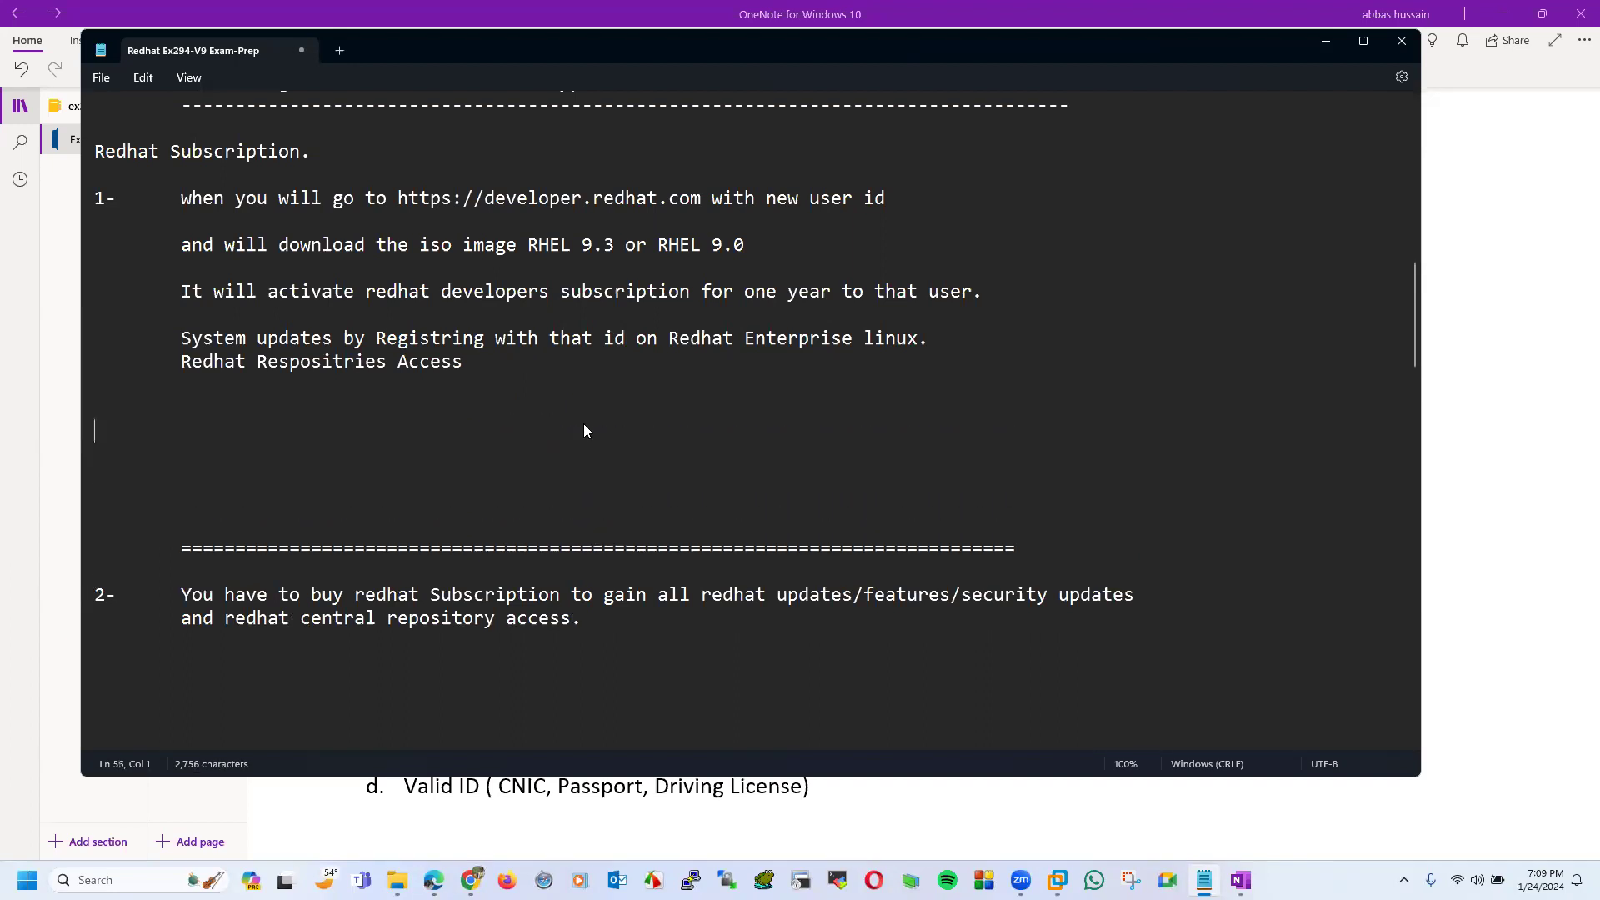
pyautogui.write('How you ')
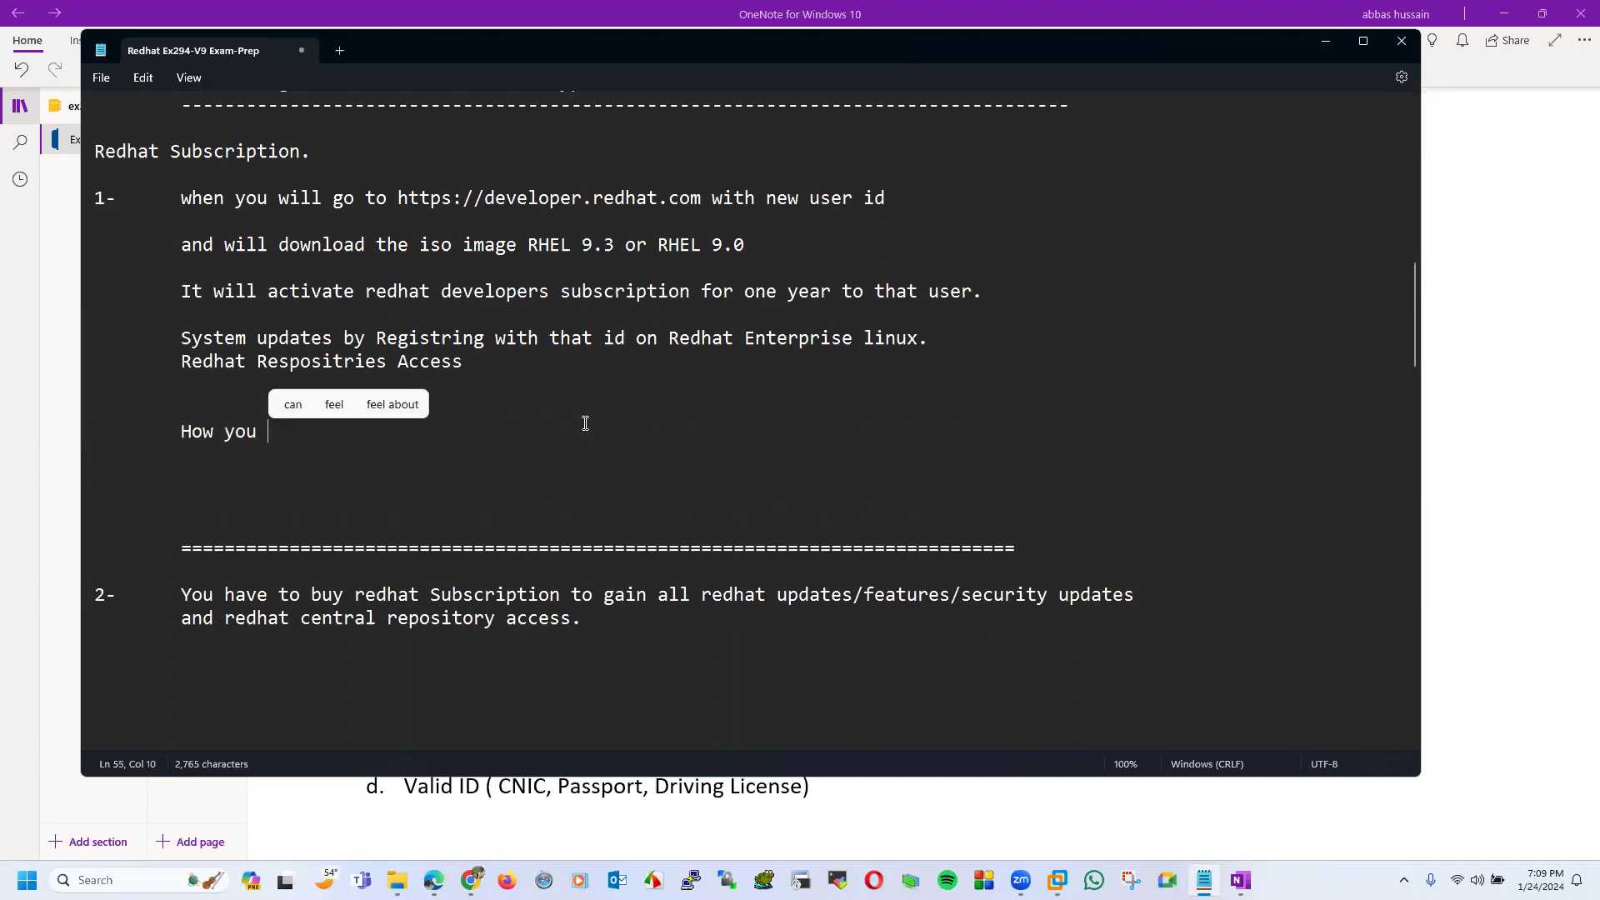
pyautogui.write('can activate ths')
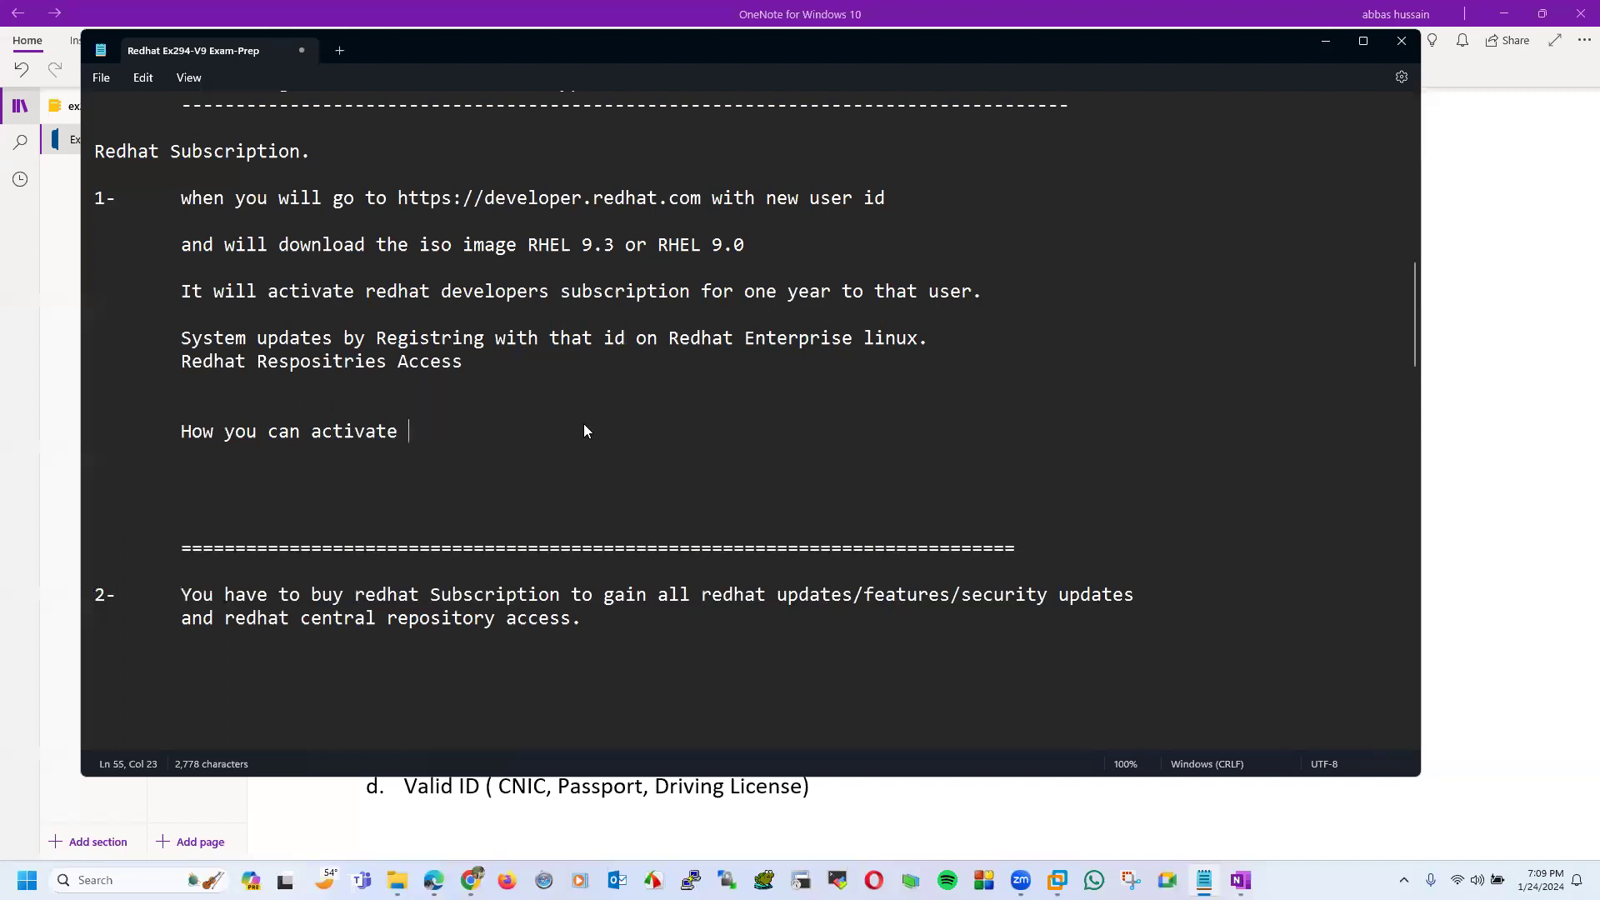
pyautogui.press('BackSpace')
pyautogui.write('is.')
# - Add the indented line 'There are two ways.'
pyautogui.press('Return')
pyautogui.press('Return')
pyautogui.press('Tab')
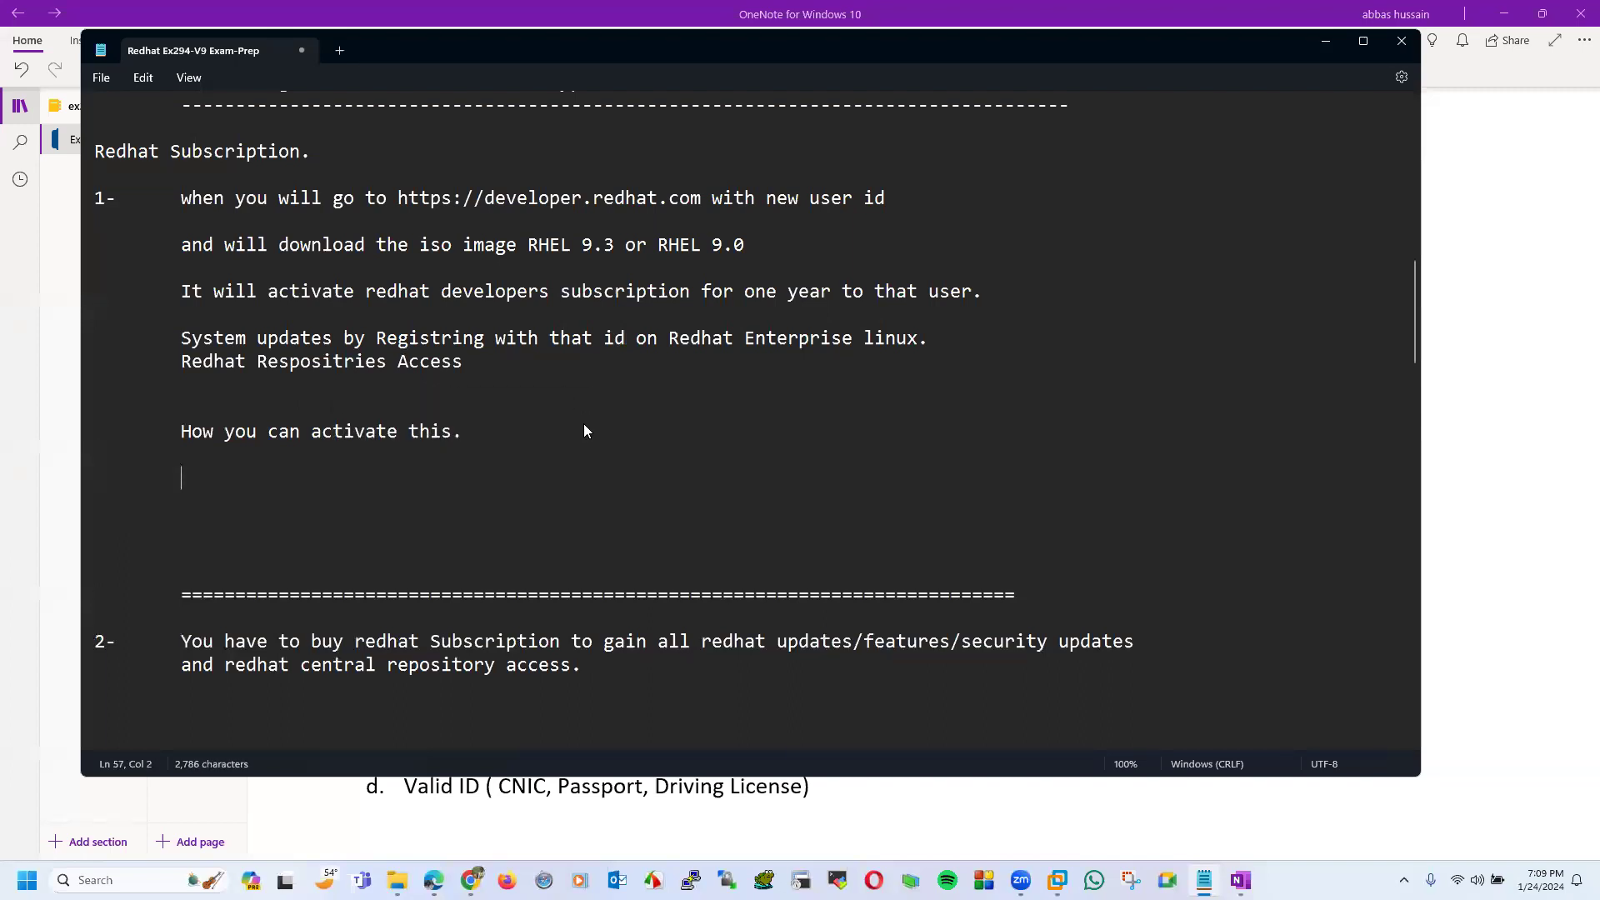
pyautogui.write('There w')
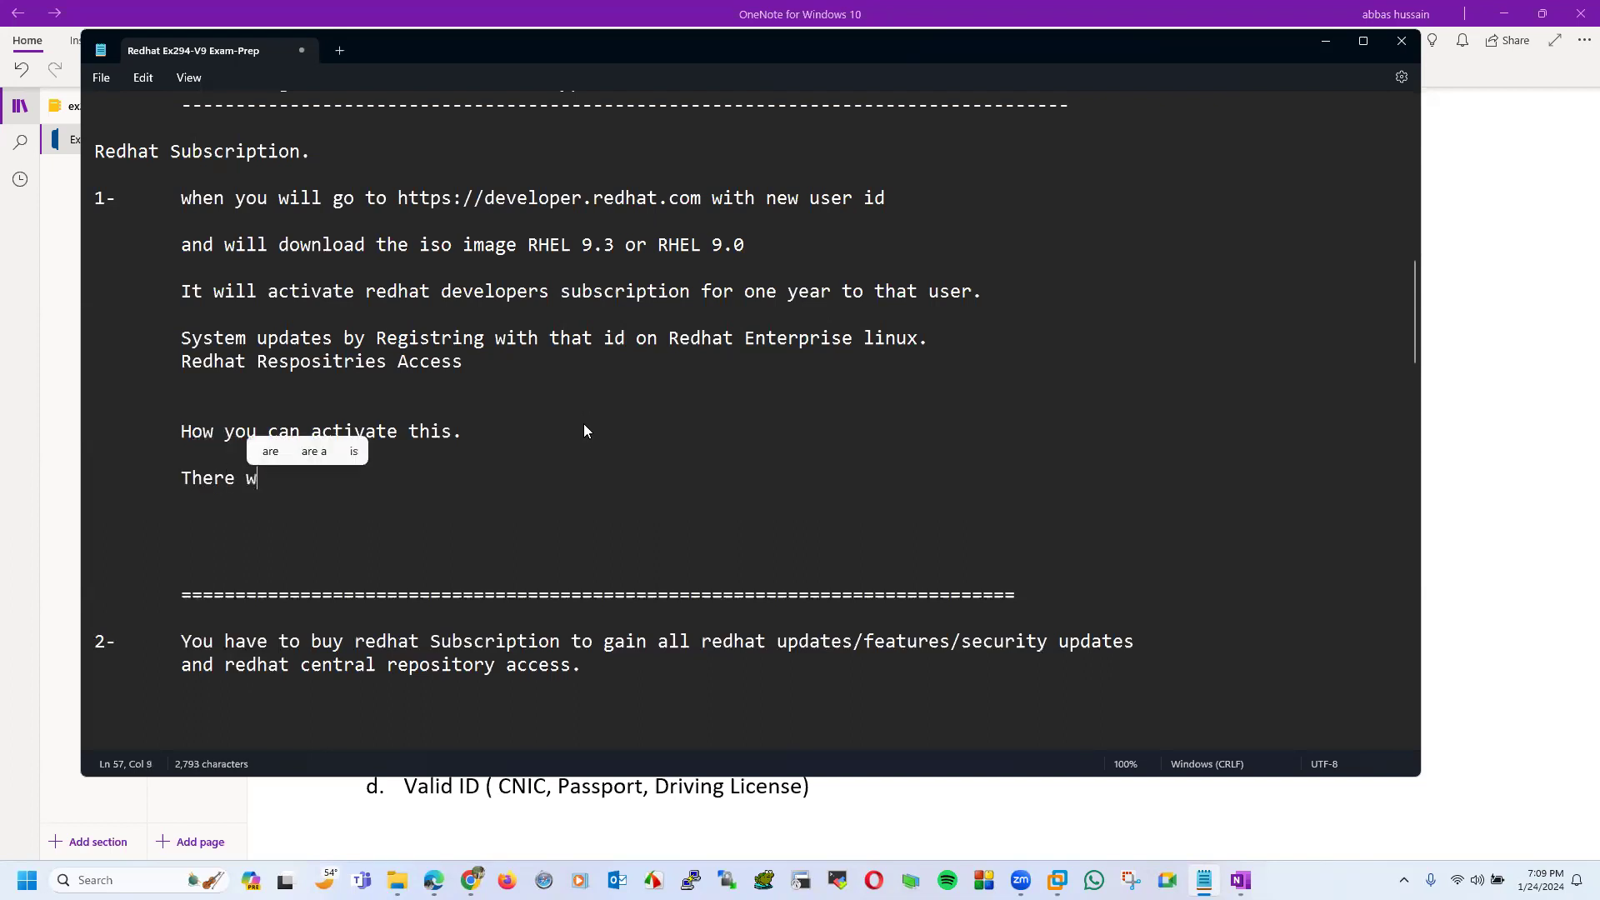
pyautogui.press('BackSpace')
pyautogui.write('are two ')
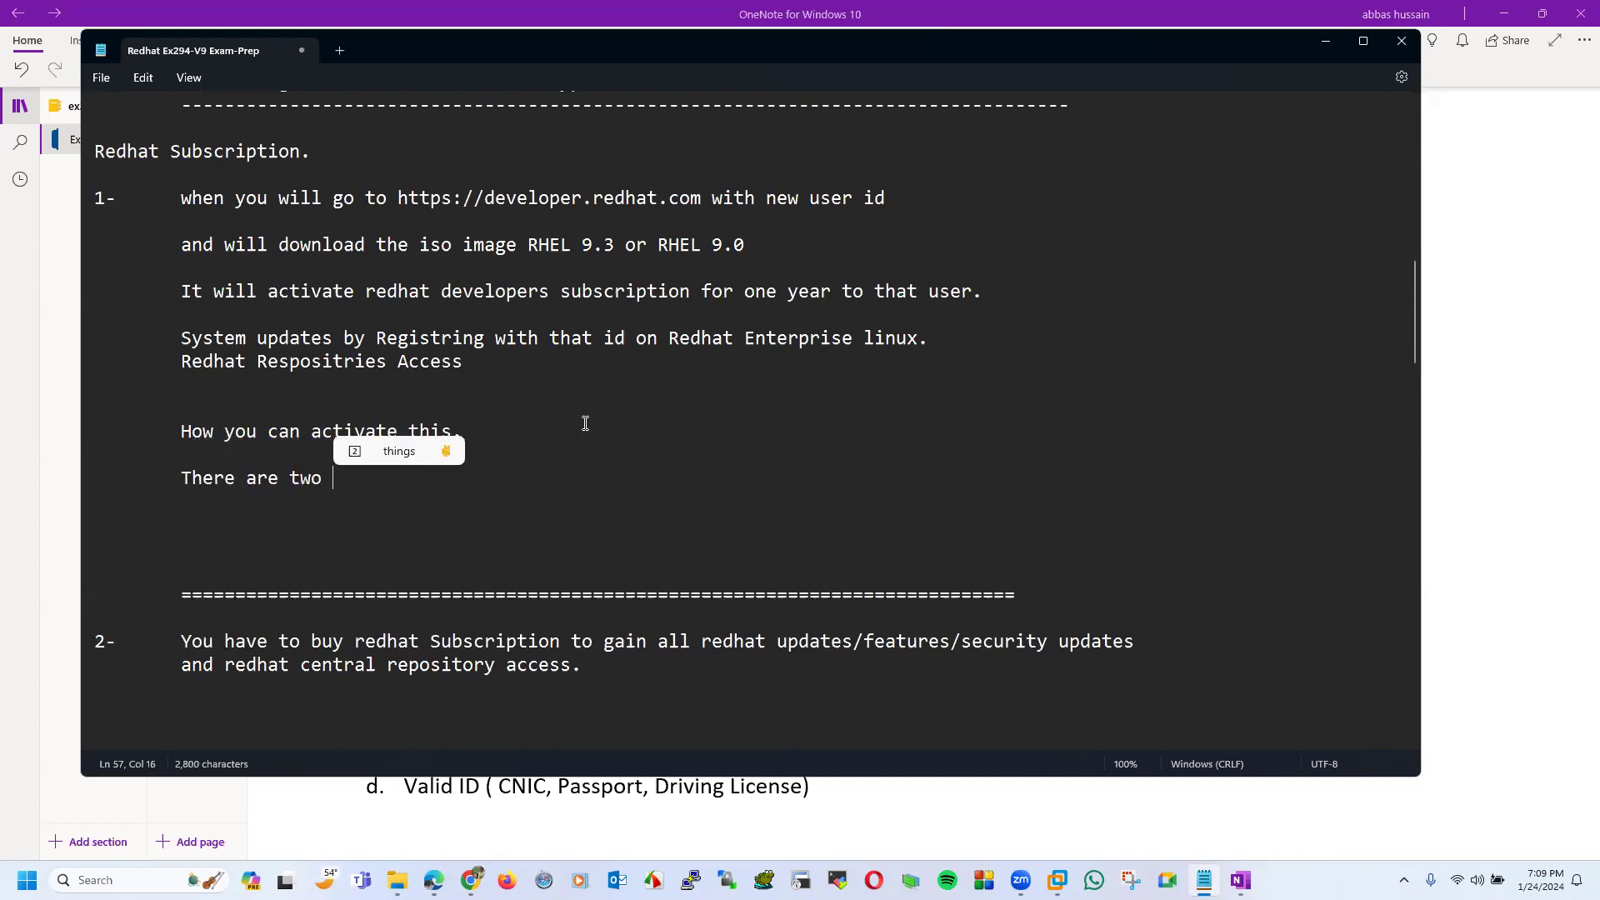
pyautogui.write('ways.')
# - Add the first method '1- GUI during OS install'
pyautogui.press('Return')
pyautogui.press('Return')
pyautogui.press('Tab')
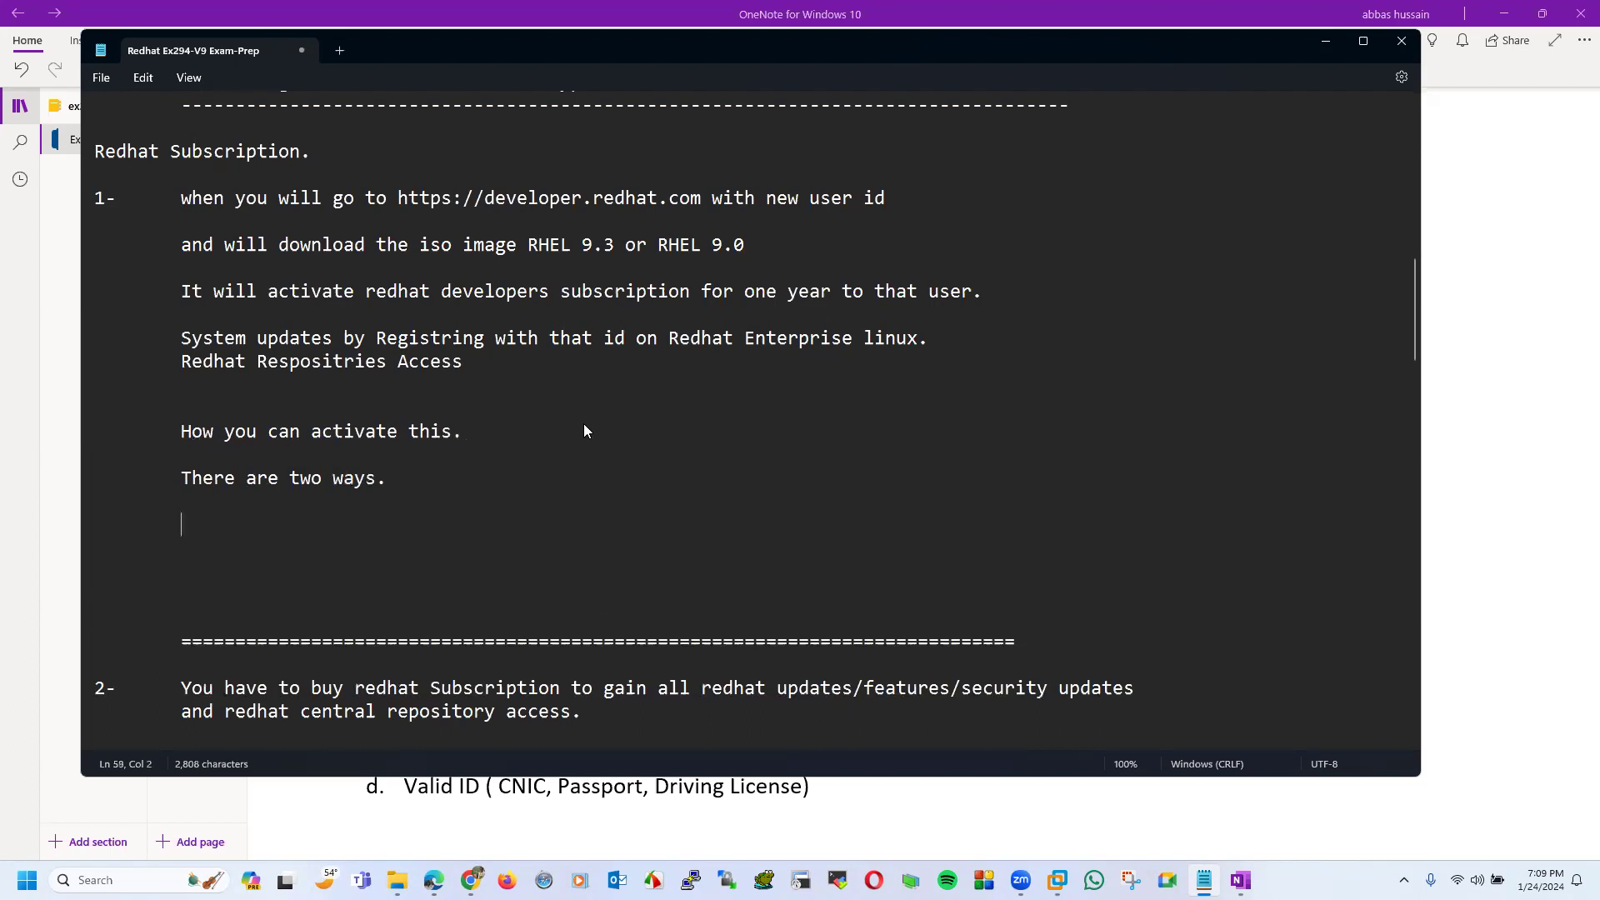
pyautogui.write('1-')
pyautogui.press('Tab')
pyautogui.write('GUI during ')
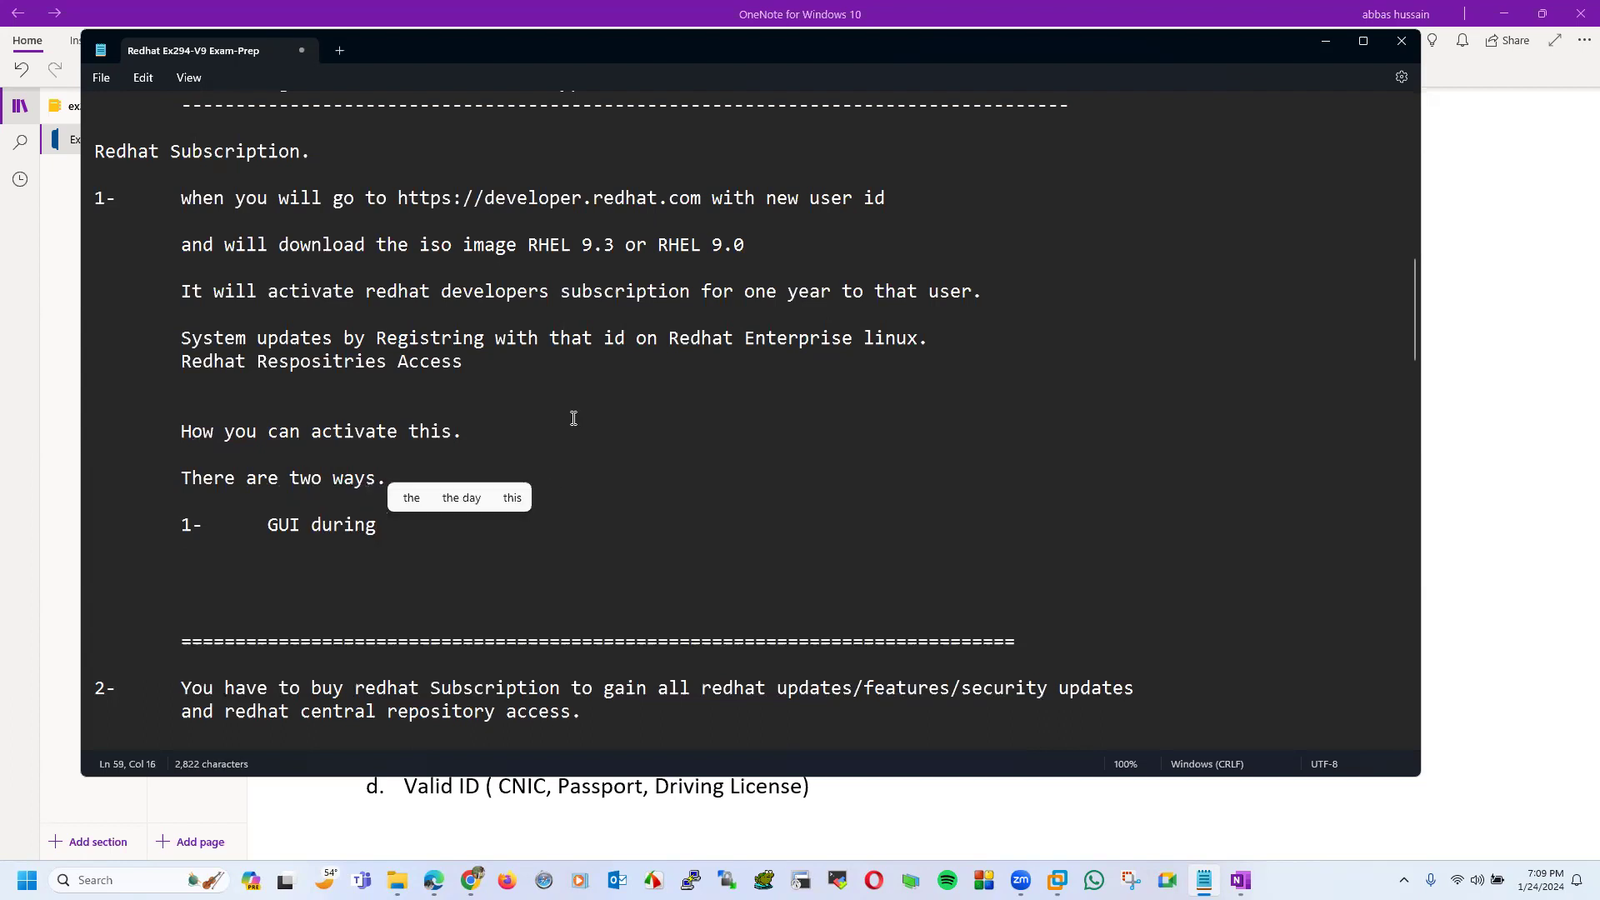
pyautogui.write('OS insyal')
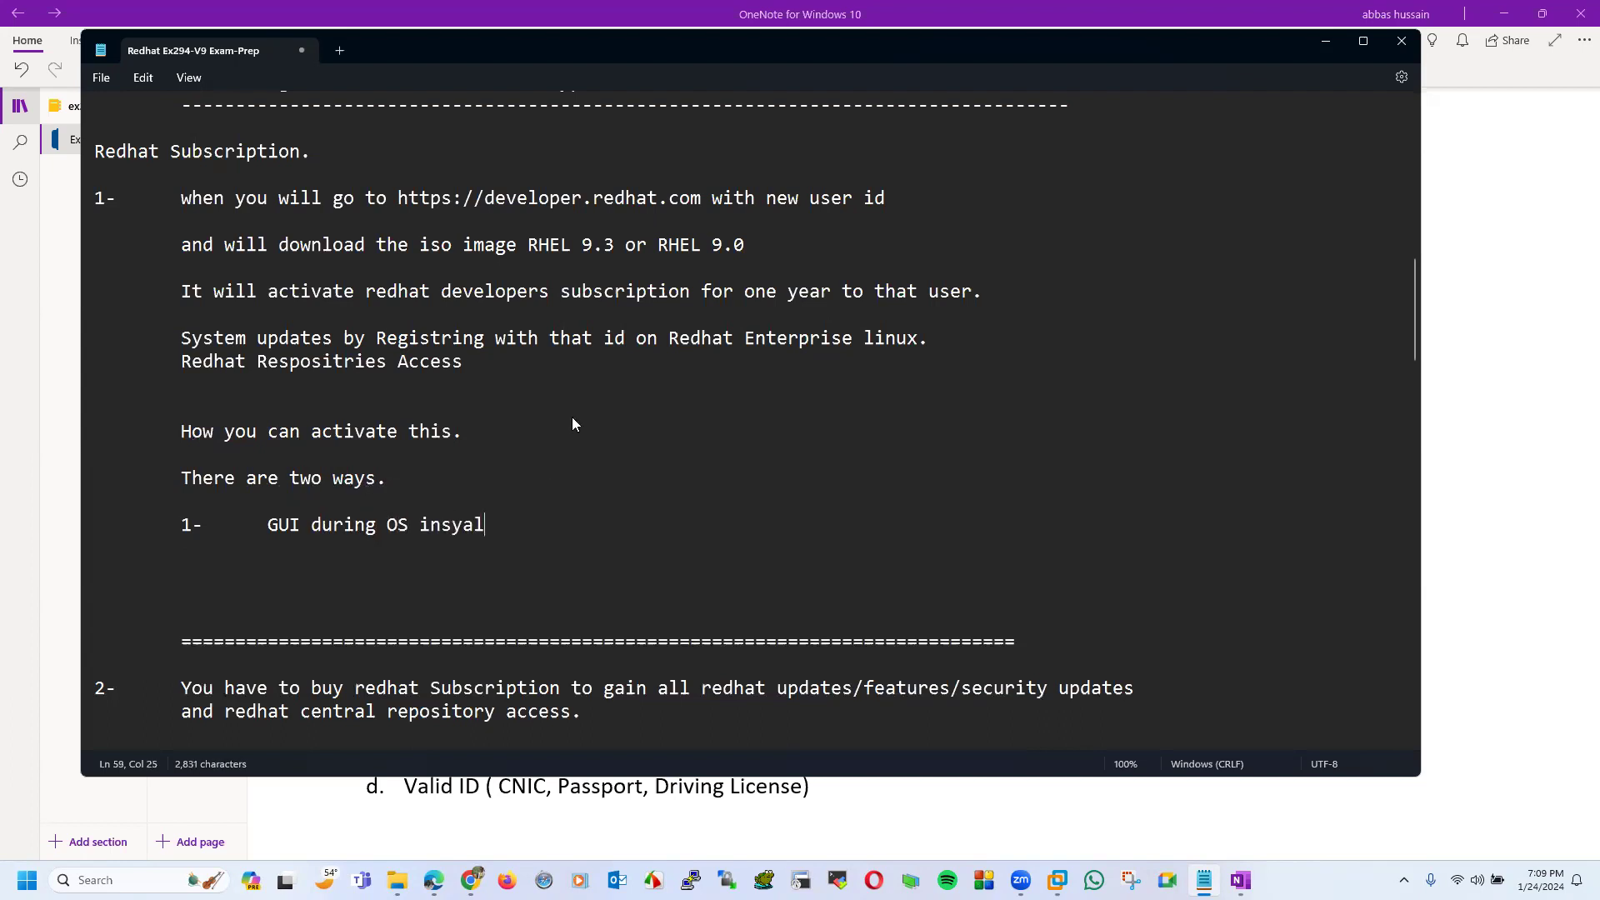
pyautogui.press('BackSpace')
pyautogui.press('BackSpace')
pyautogui.press('BackSpace')
pyautogui.write('tall')
# - Add the second method '2-Cli based ( Command line method after installation'
pyautogui.press('Return')
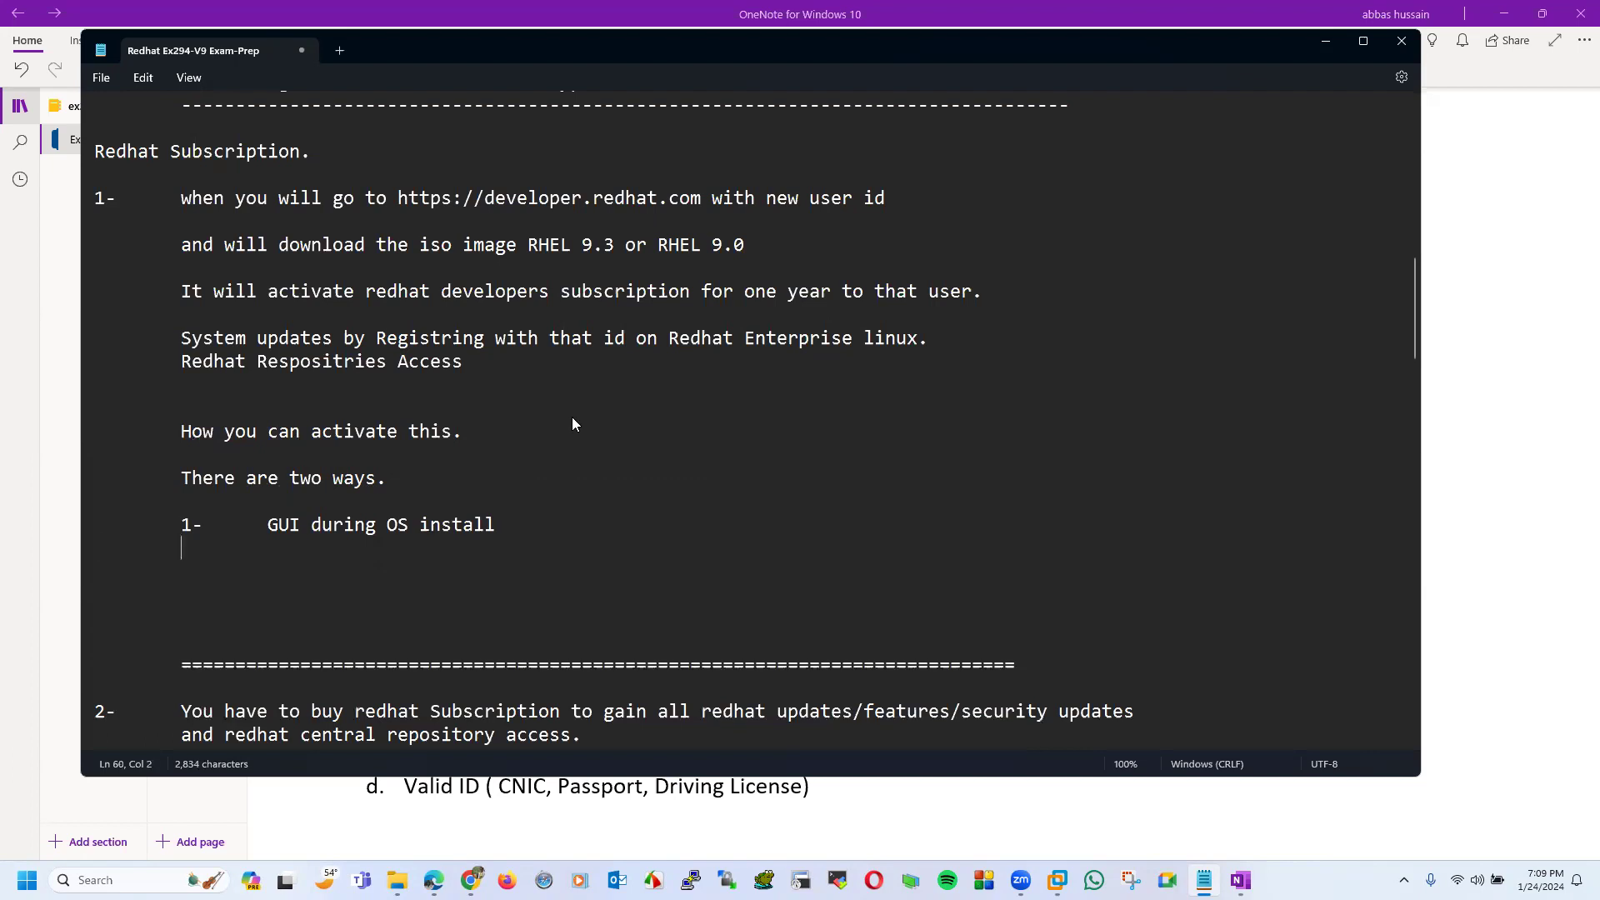
pyautogui.write('2-Cli ')
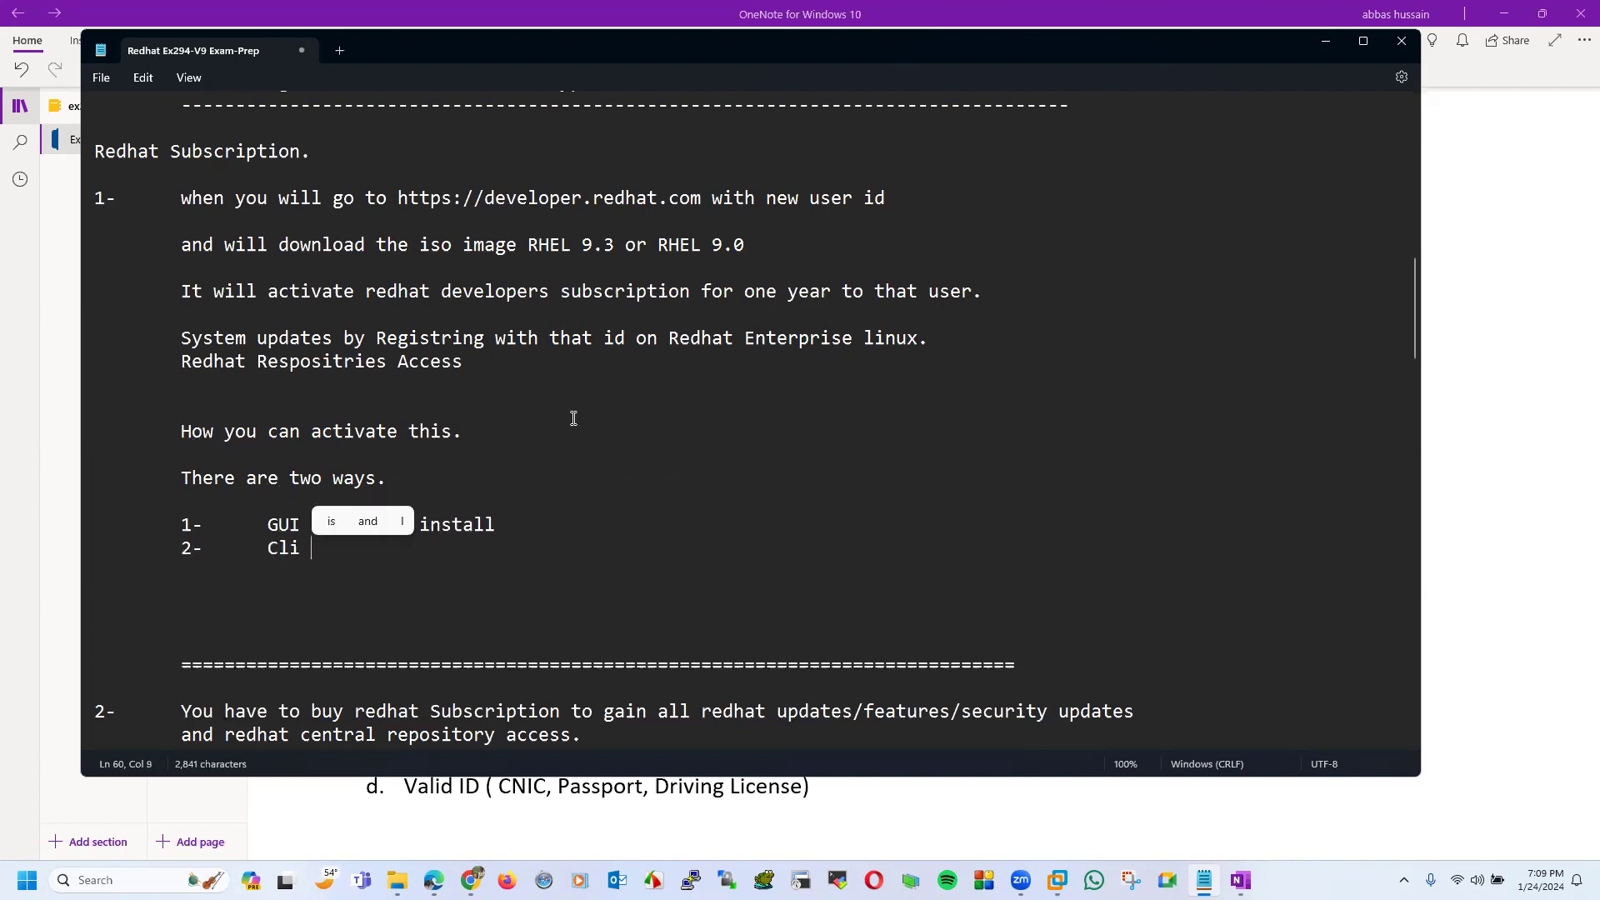
pyautogui.write('base')
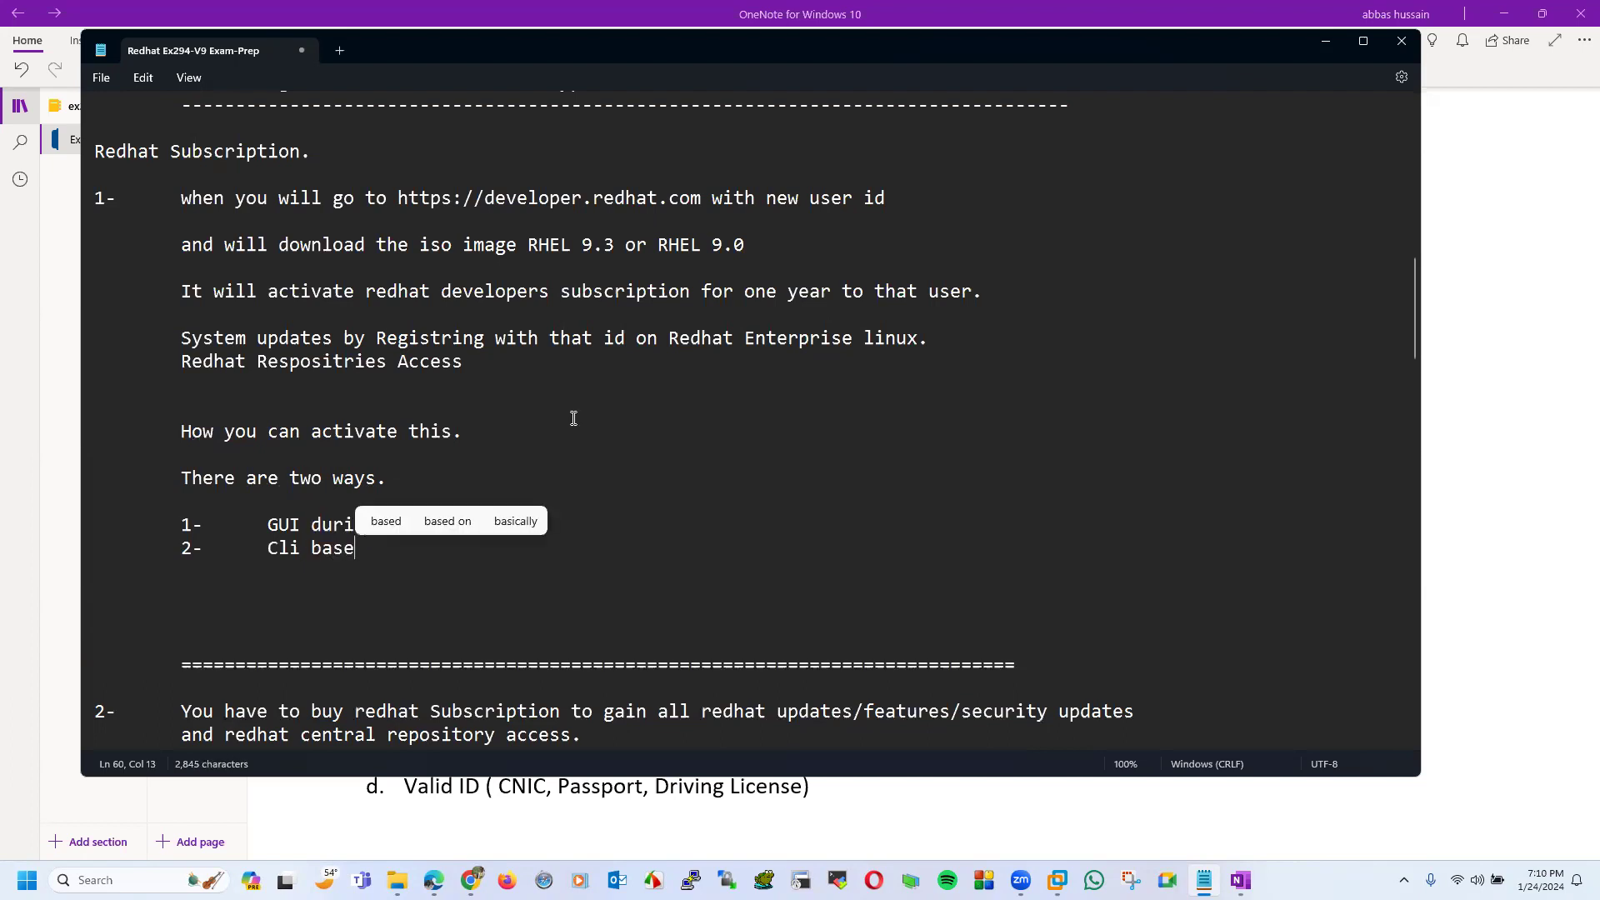
pyautogui.write('d ( C')
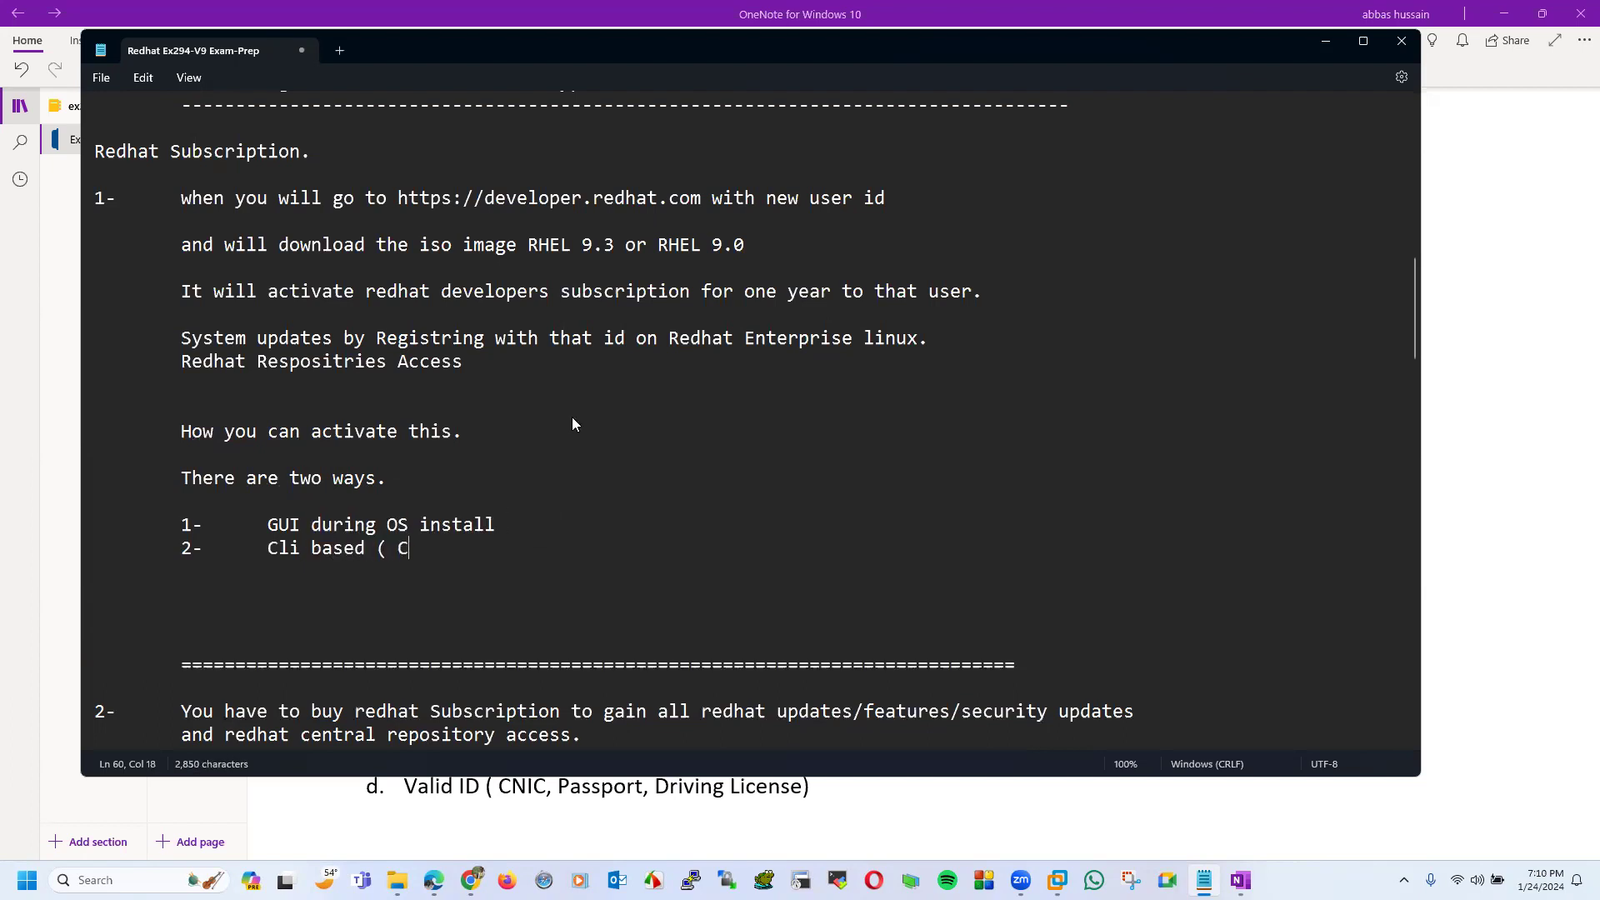
pyautogui.write('ommand l')
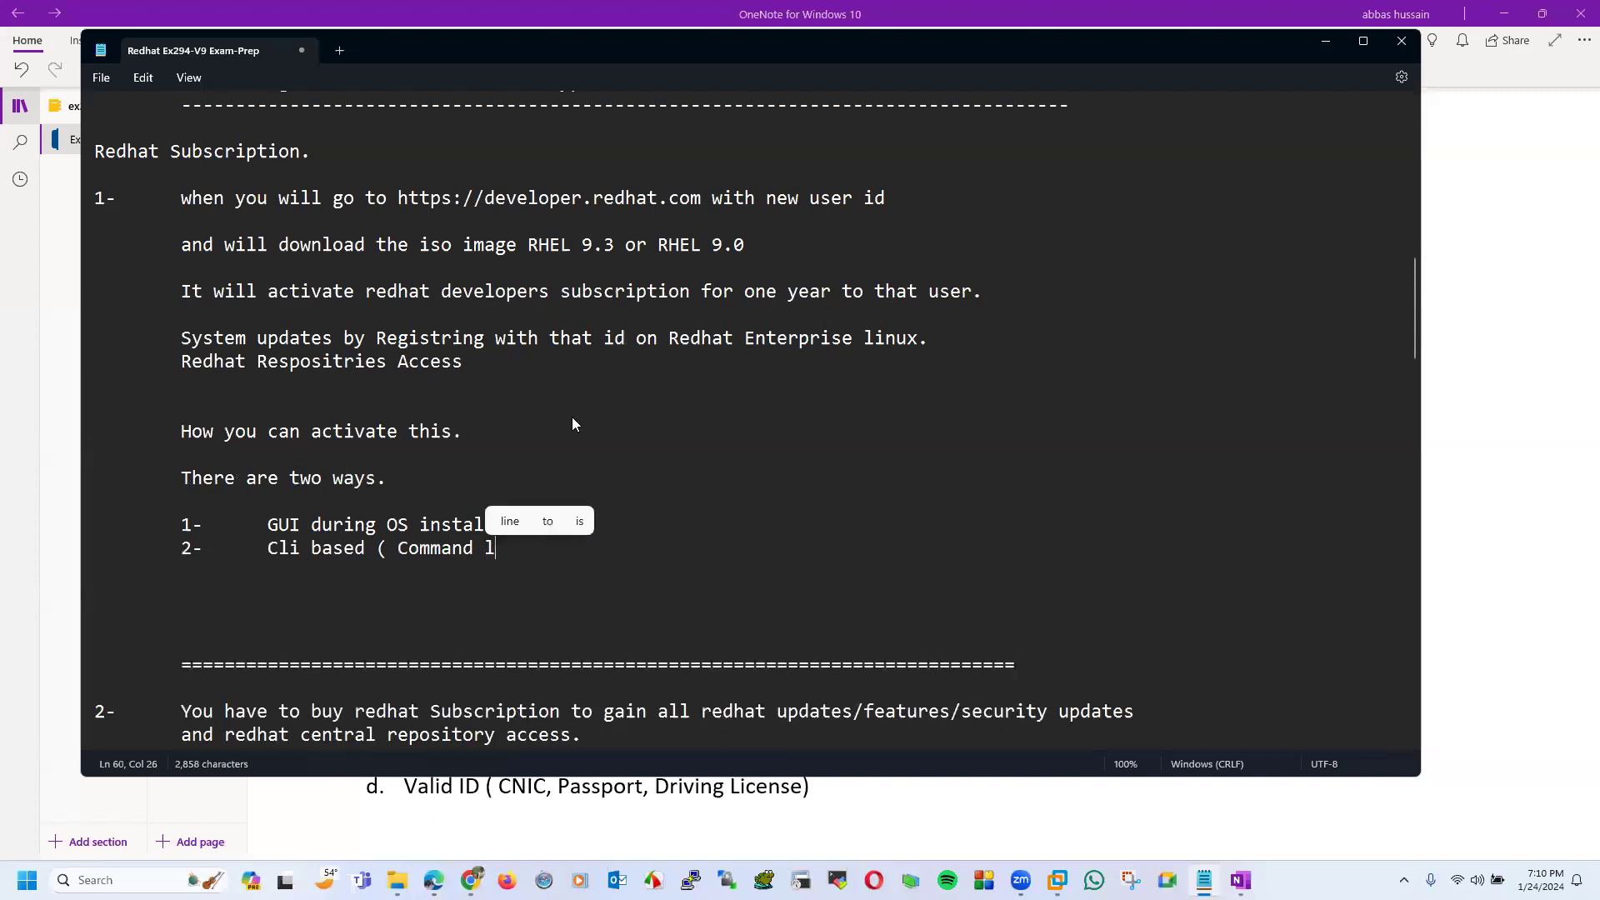
pyautogui.write('ine metgod')
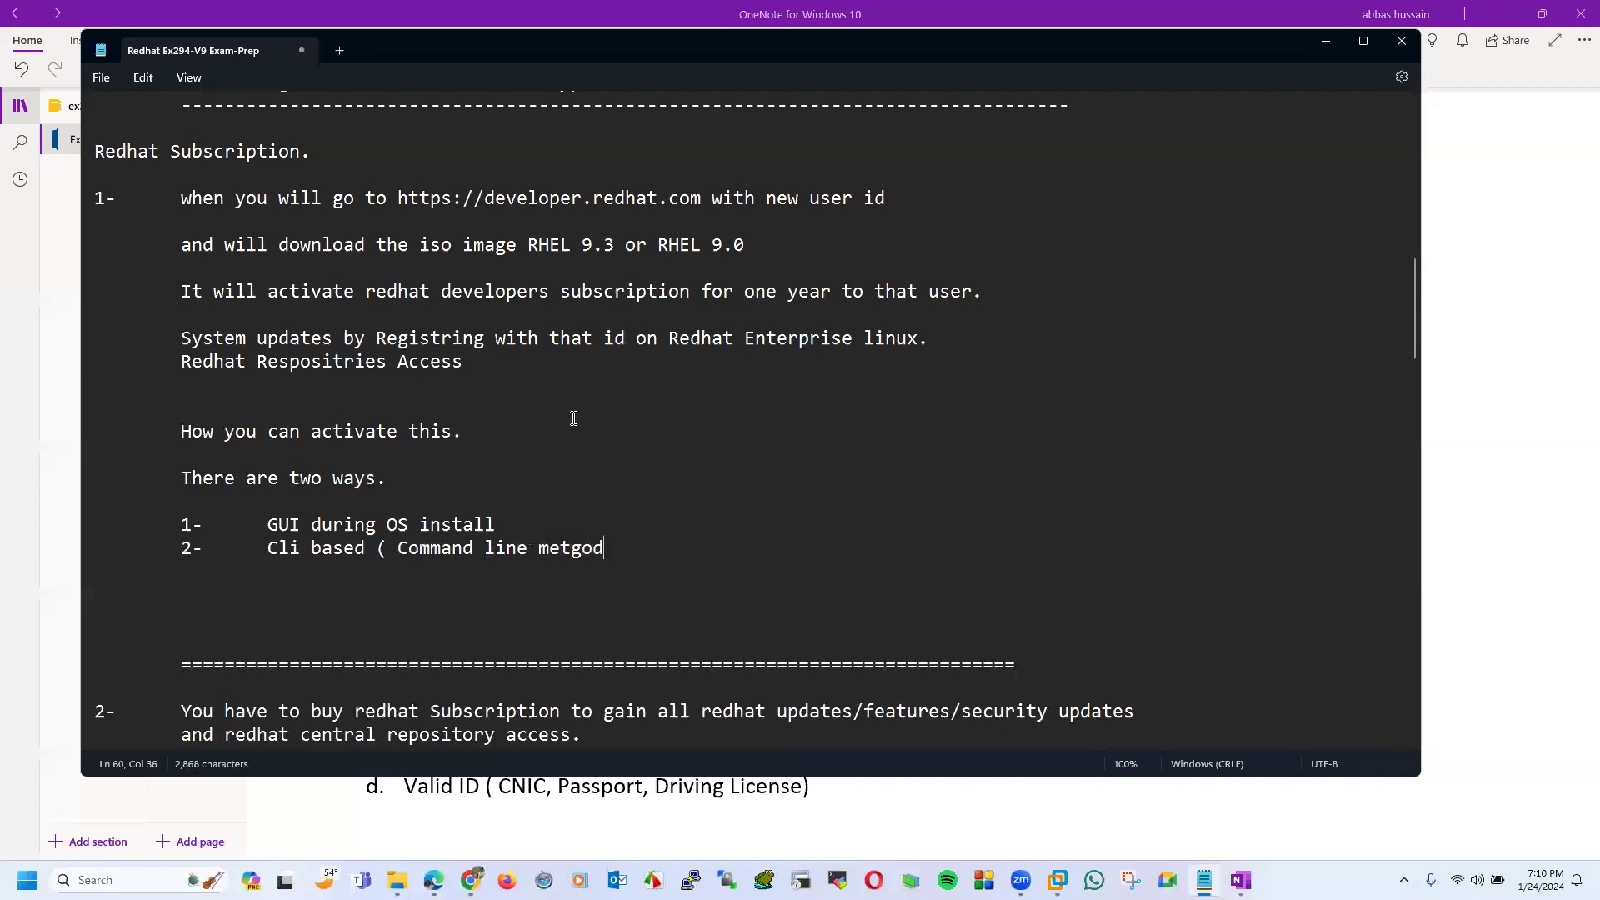
pyautogui.press('BackSpace')
pyautogui.press('BackSpace')
pyautogui.press('BackSpace')
pyautogui.write('hod')
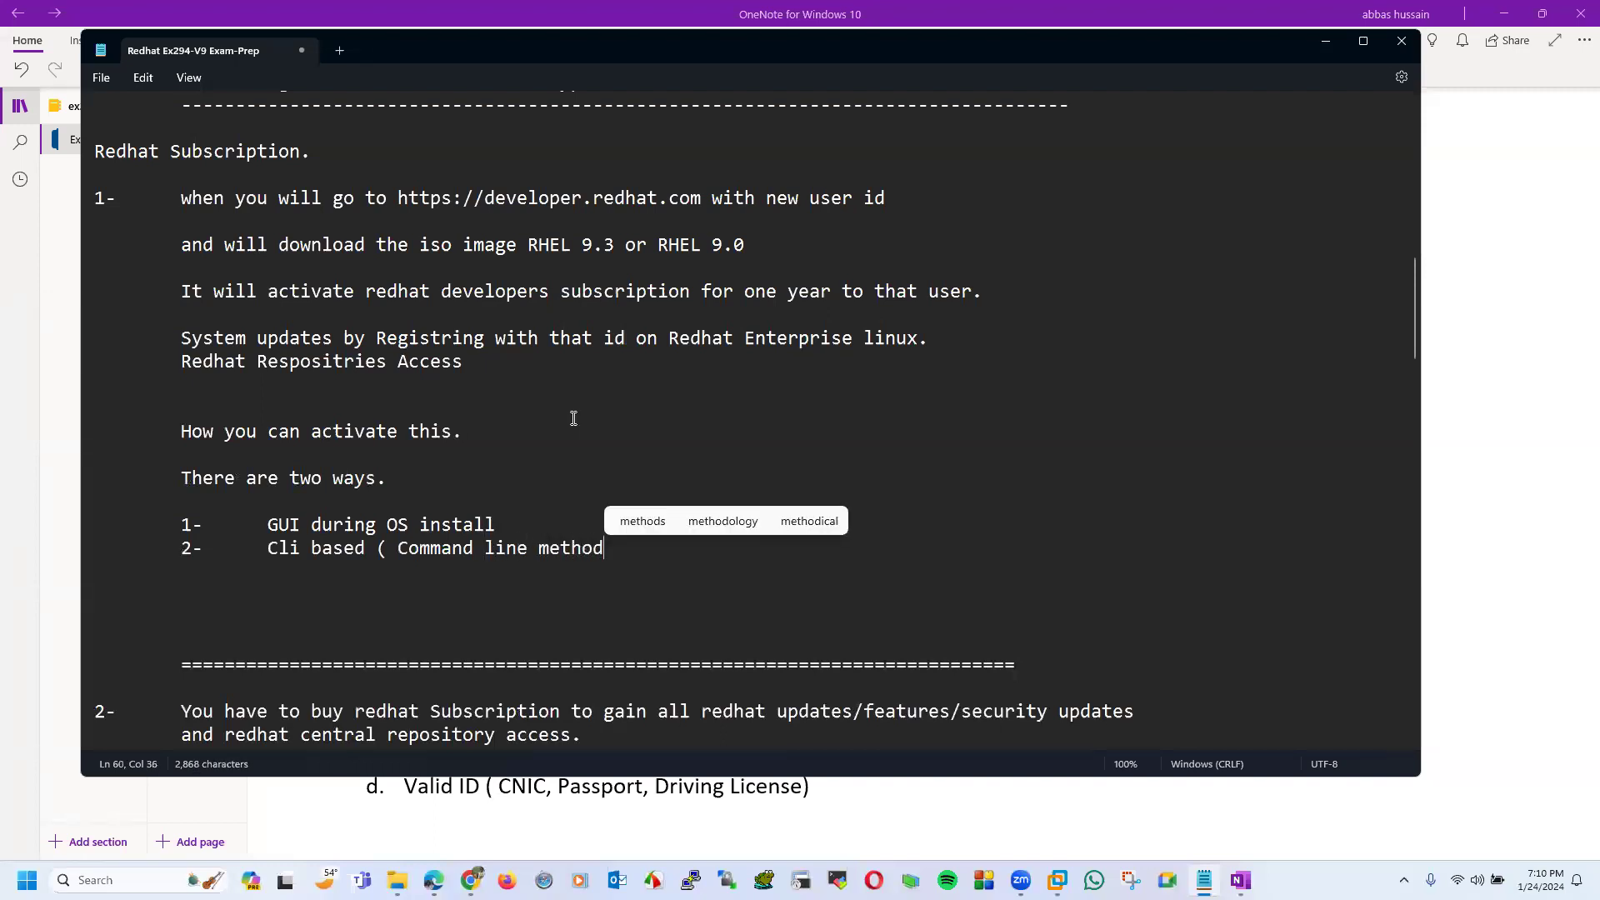
pyautogui.write(' after')
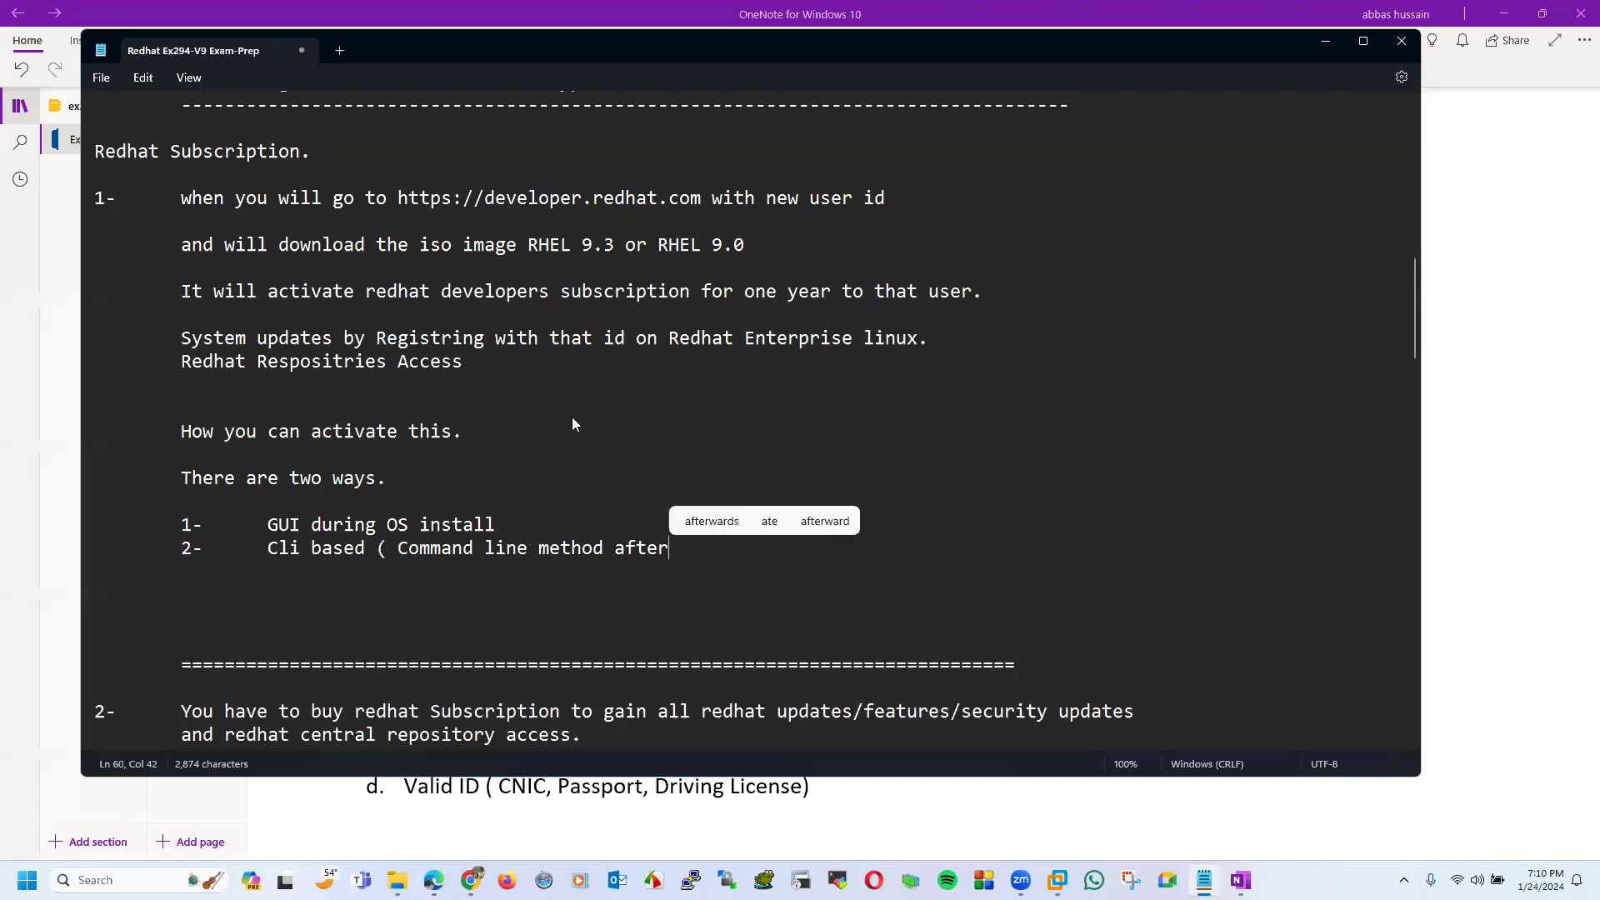
pyautogui.write(' insyall')
pyautogui.press('BackSpace')
pyautogui.press('BackSpace')
pyautogui.press('BackSpace')
pyautogui.press('BackSpace')
pyautogui.write('ta')
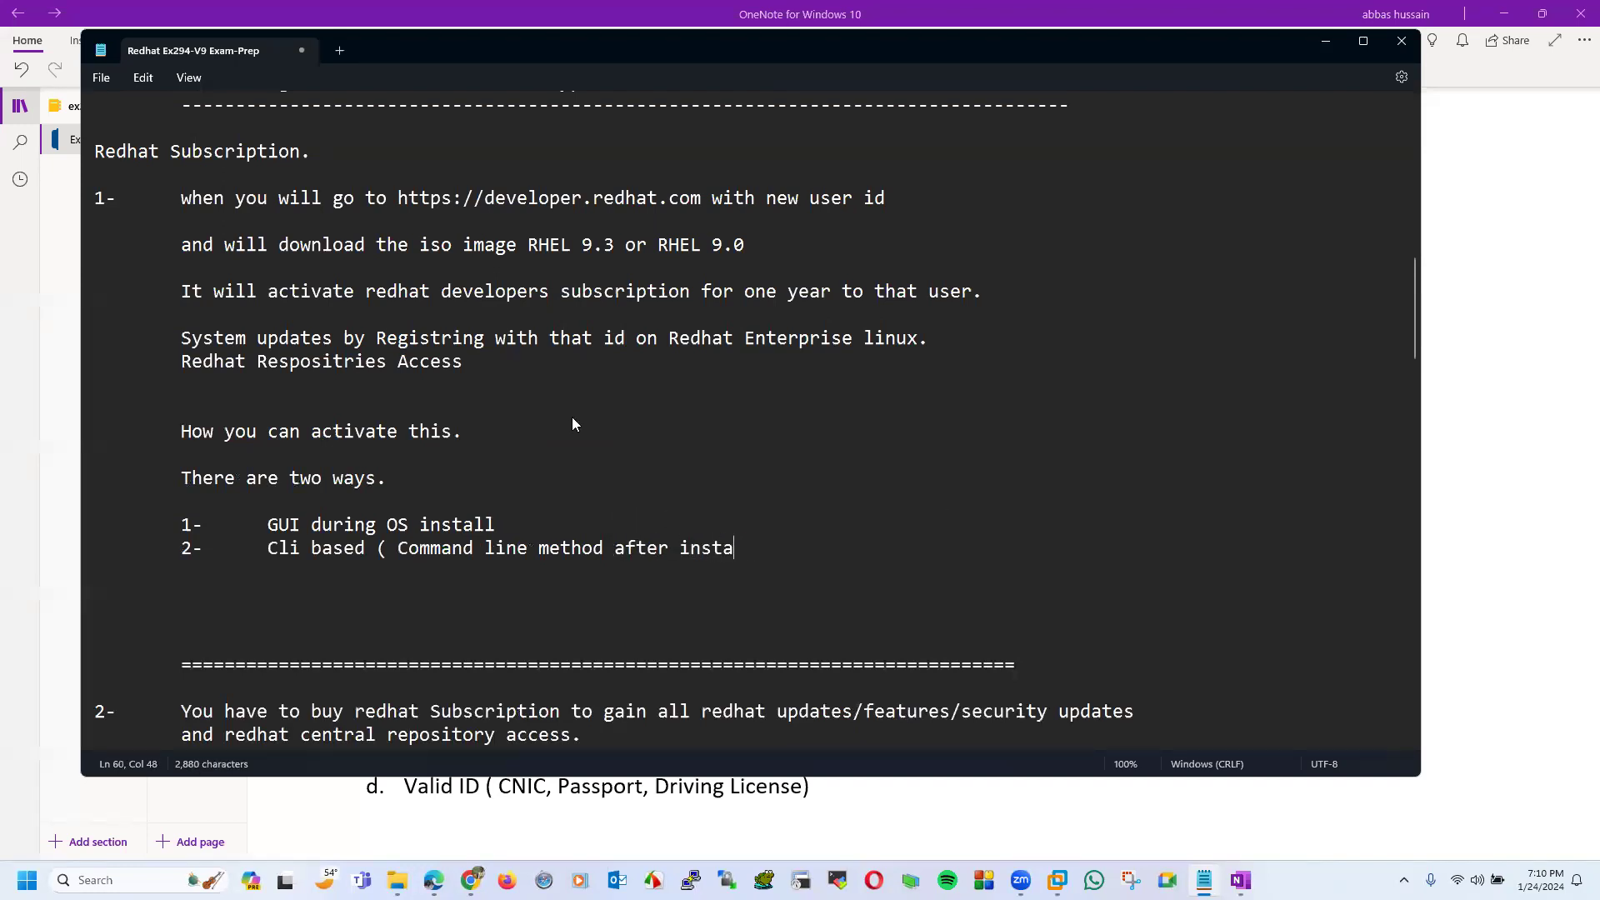
pyautogui.write('llatiob')
pyautogui.press('BackSpace')
pyautogui.write('n')
# - Append '( use your RHN ID and Password)' to the GUI during OS install line
pyautogui.click(548, 519)
pyautogui.write('( use you')
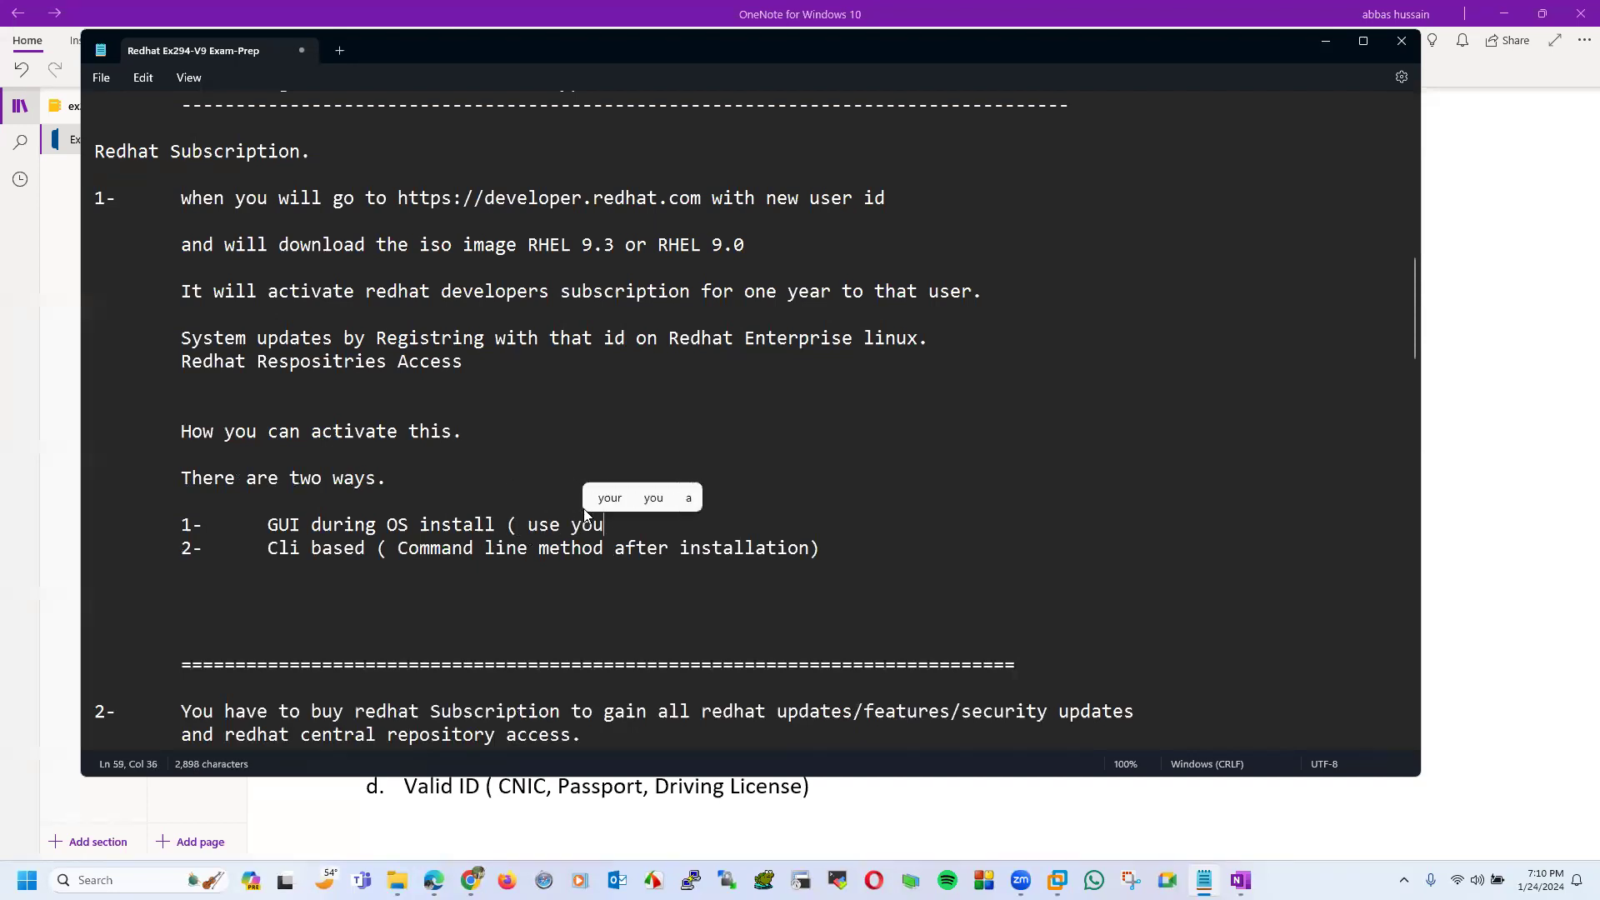
pyautogui.write('r RHN ID')
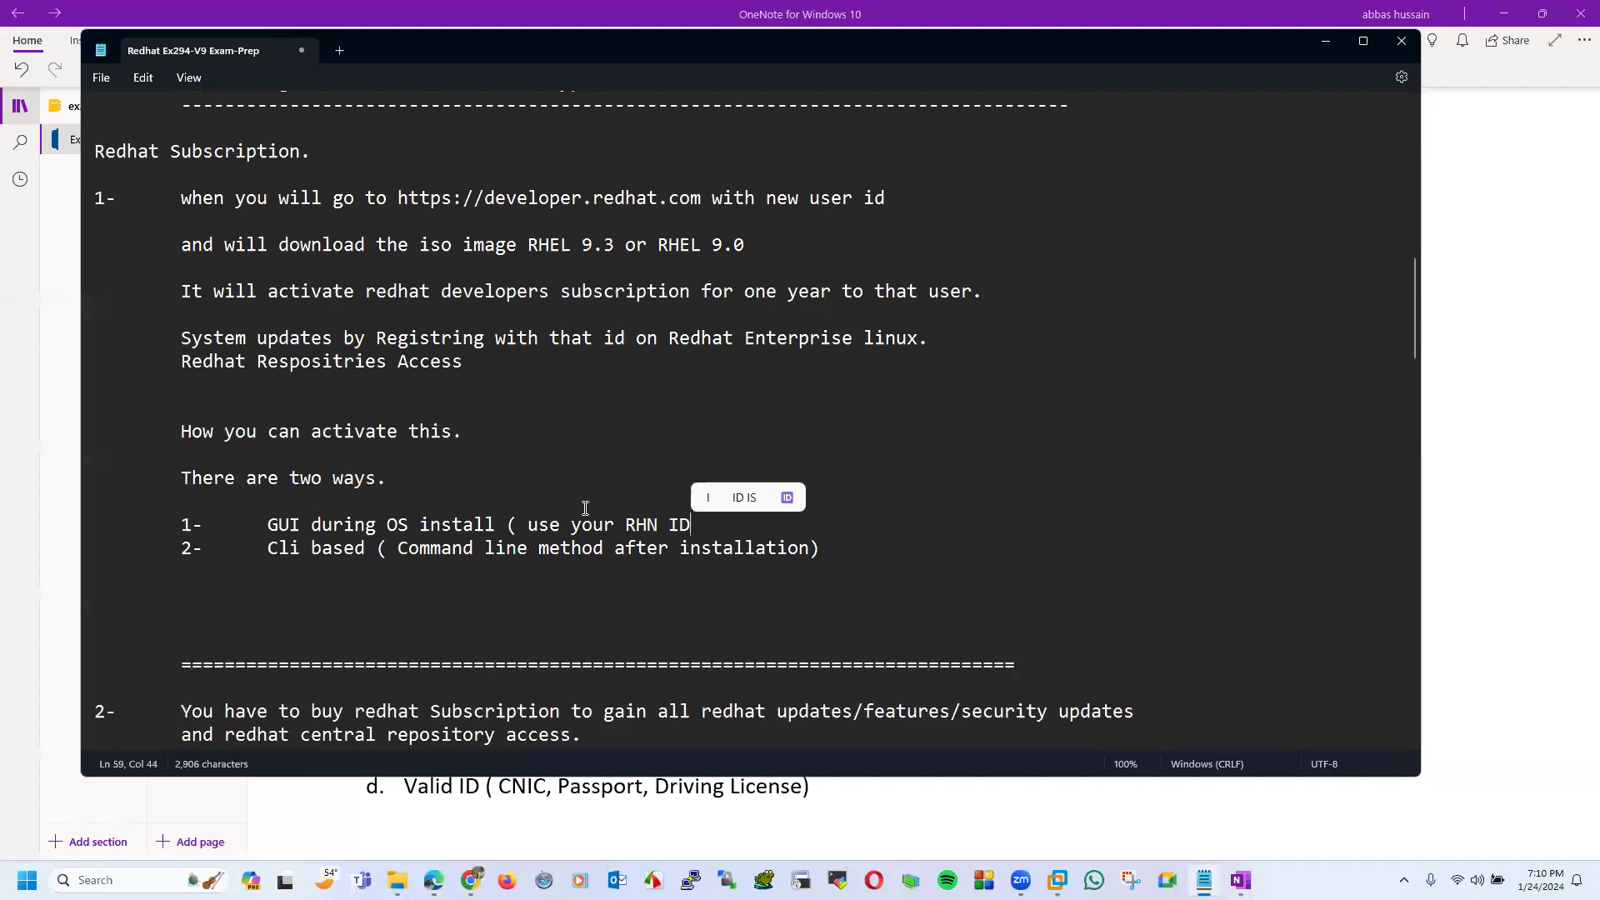
pyautogui.write(')')
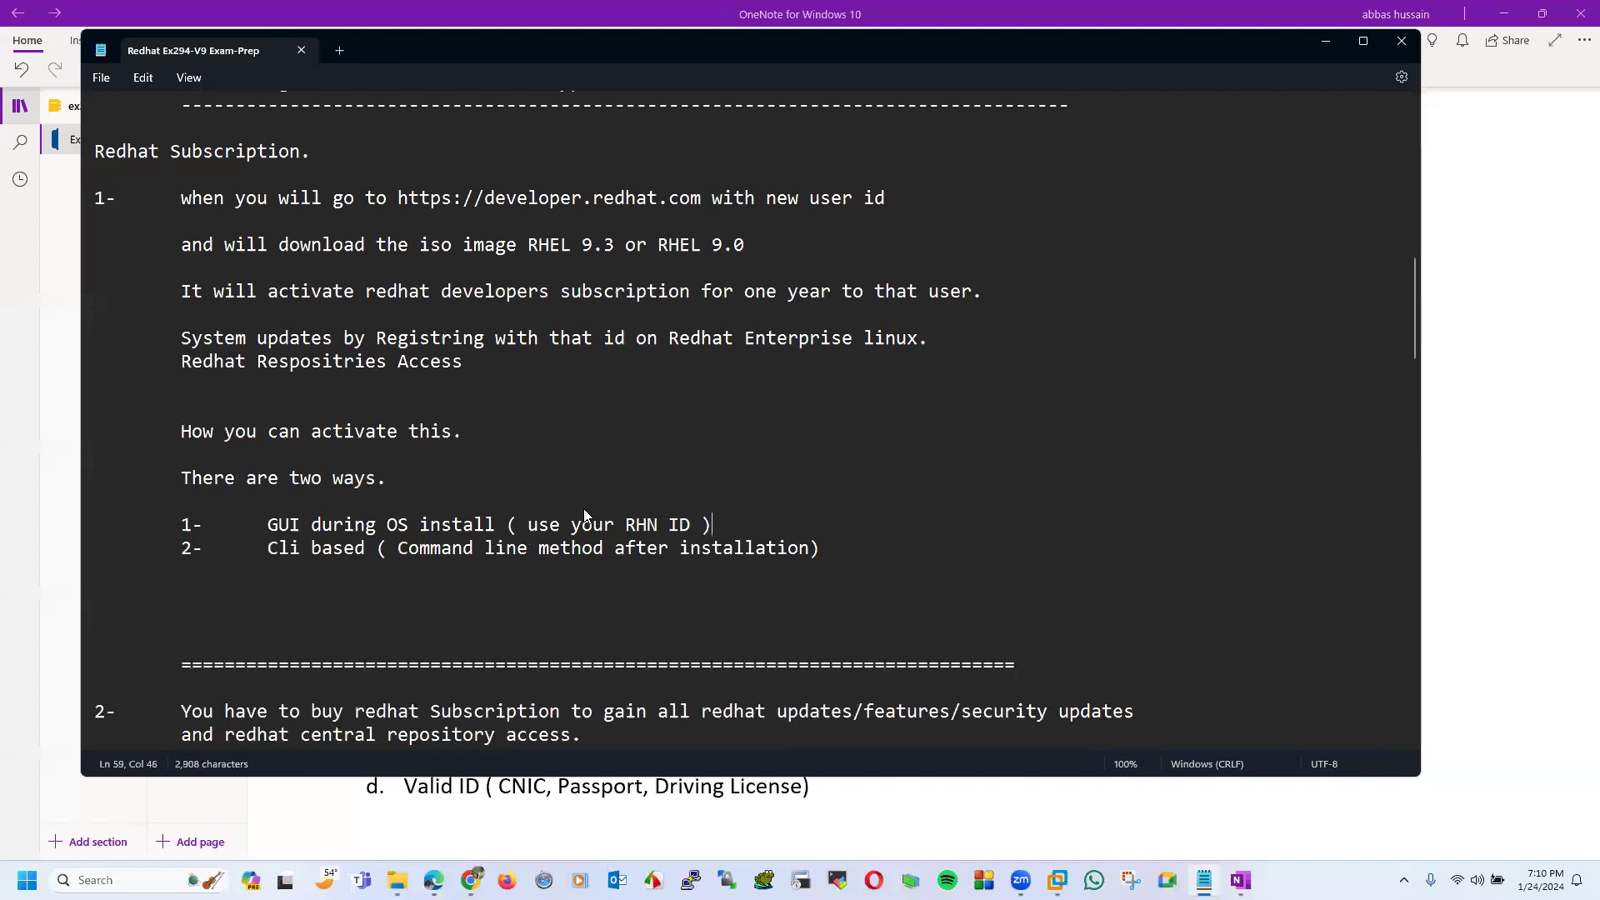
pyautogui.press('BackSpace')
pyautogui.write('and Password')
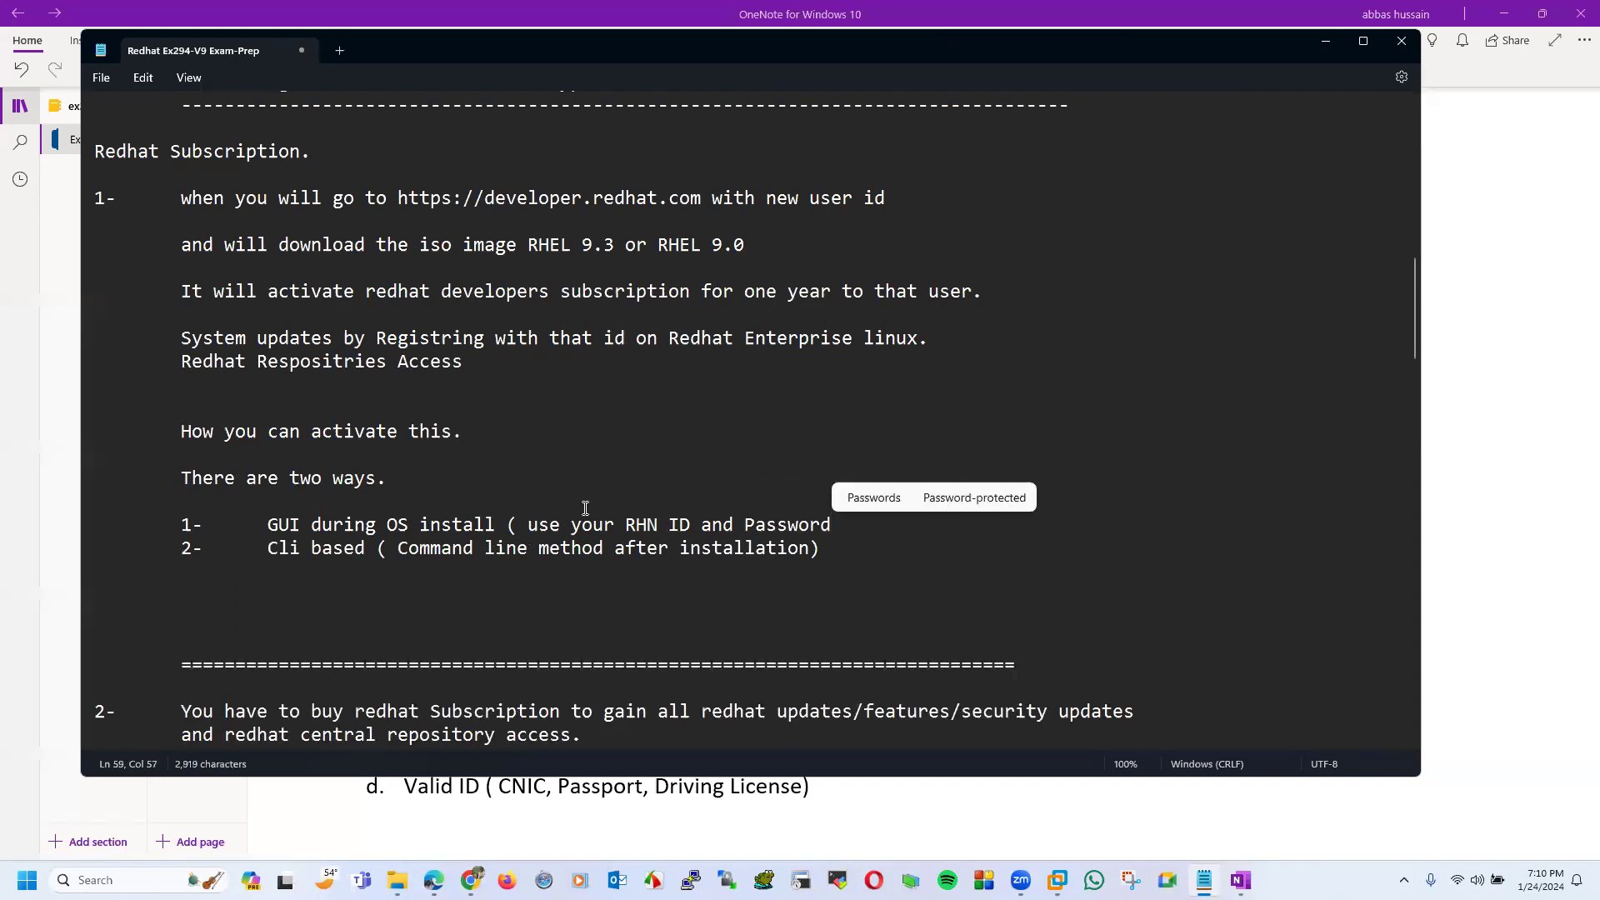
pyautogui.write(')')
pyautogui.click(819, 551)
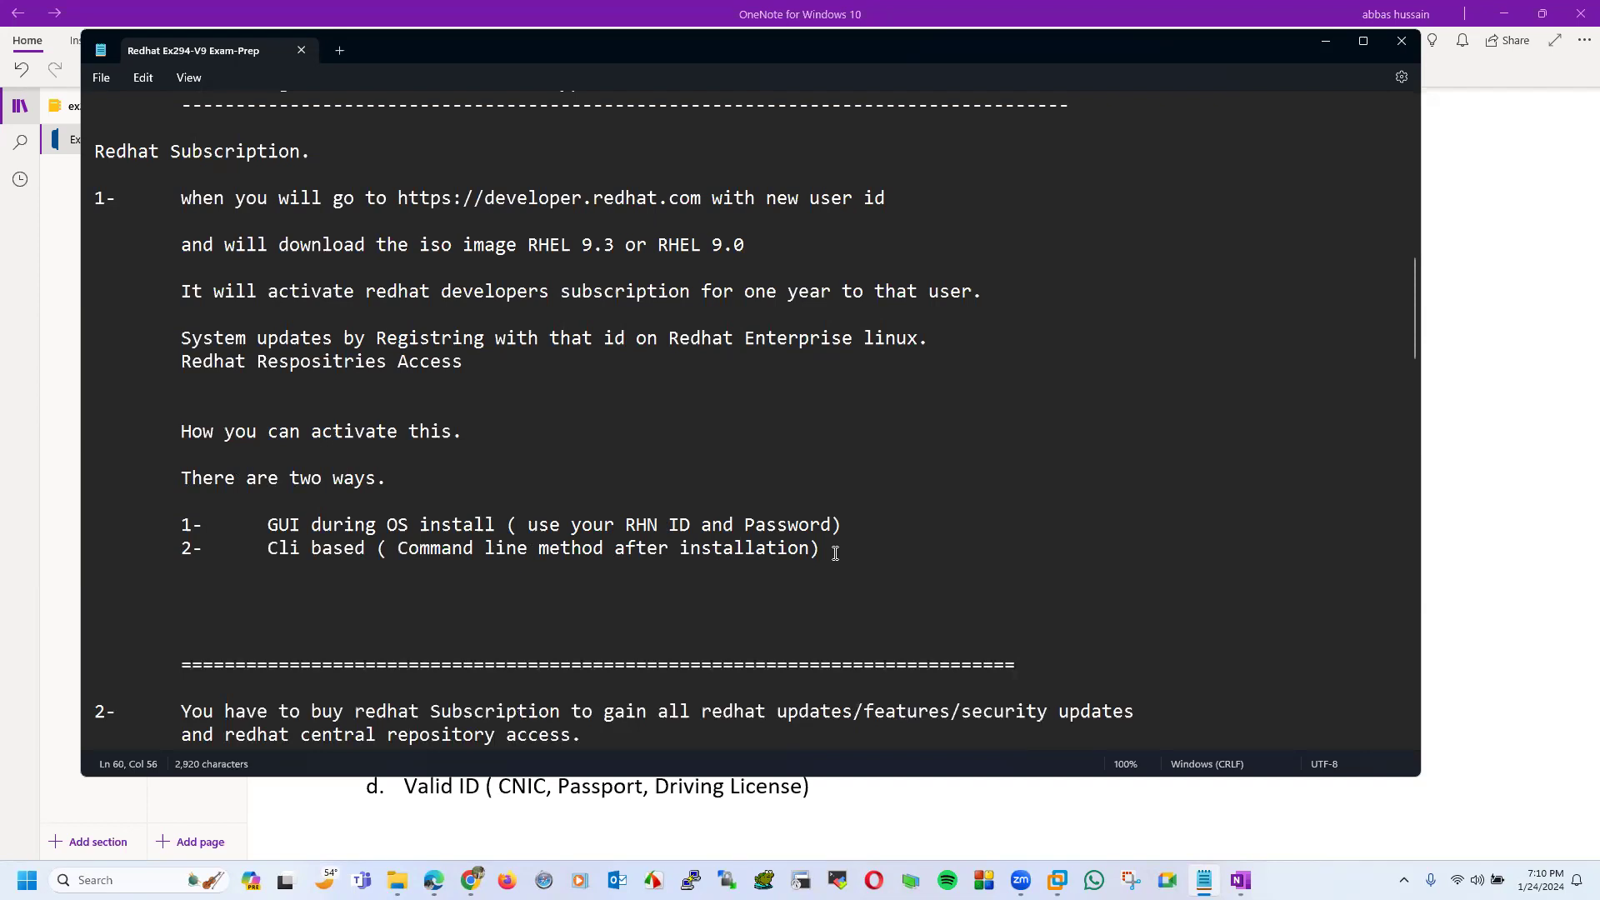
# - Delete the extra blank lines above the ==== separator, keeping the Cli line's bracket
pyautogui.moveTo(266, 552); pyautogui.dragTo(804, 587)
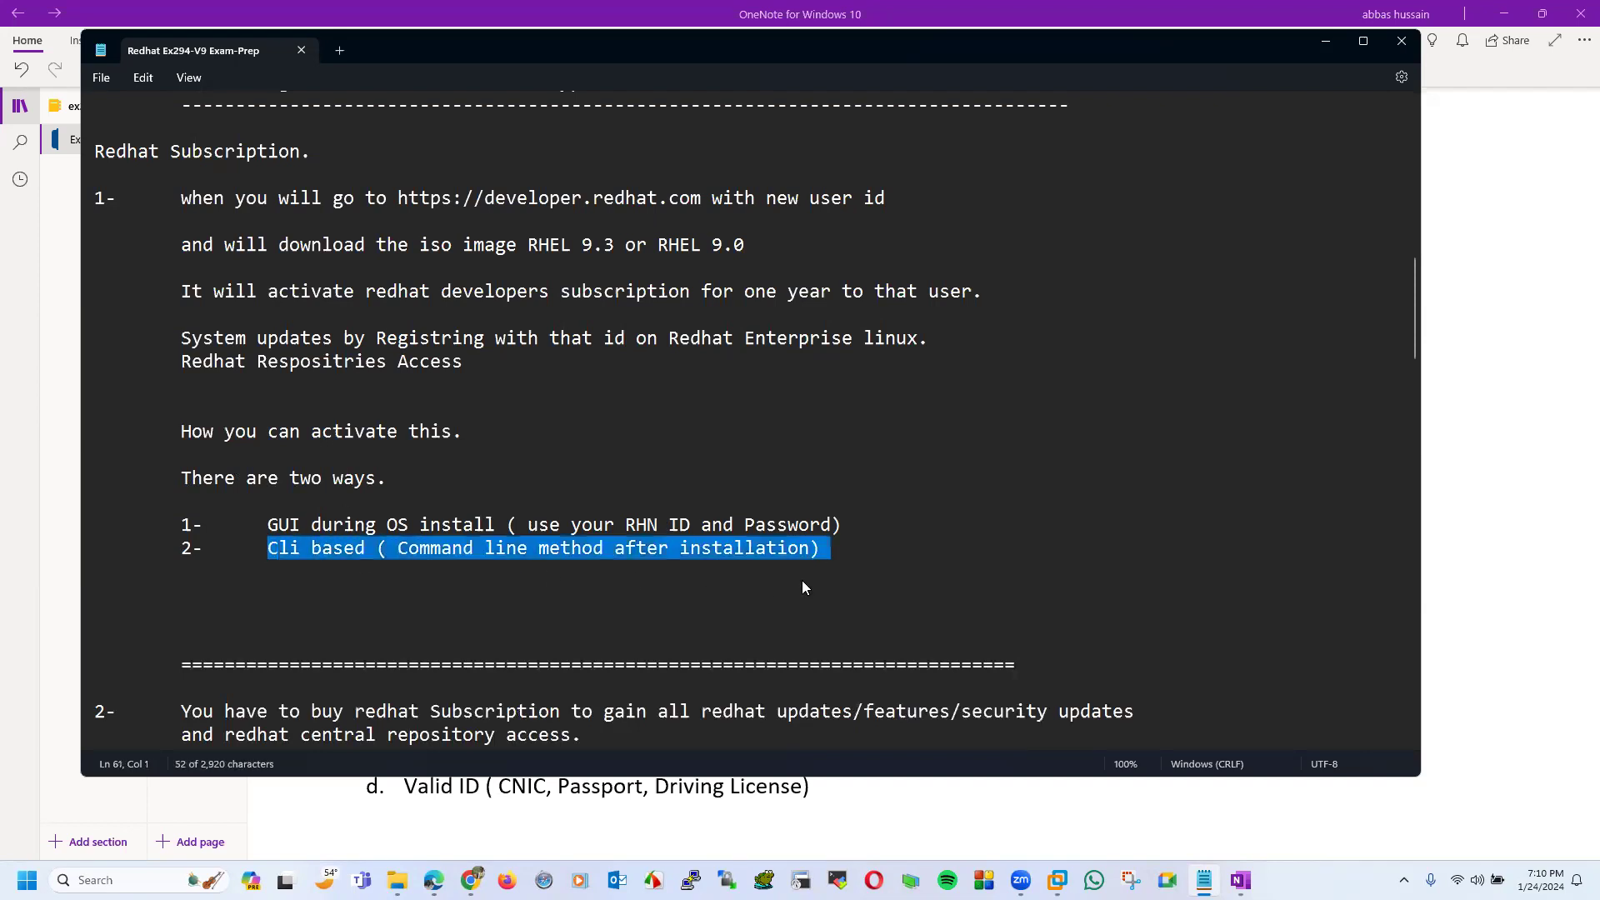
pyautogui.click(845, 562)
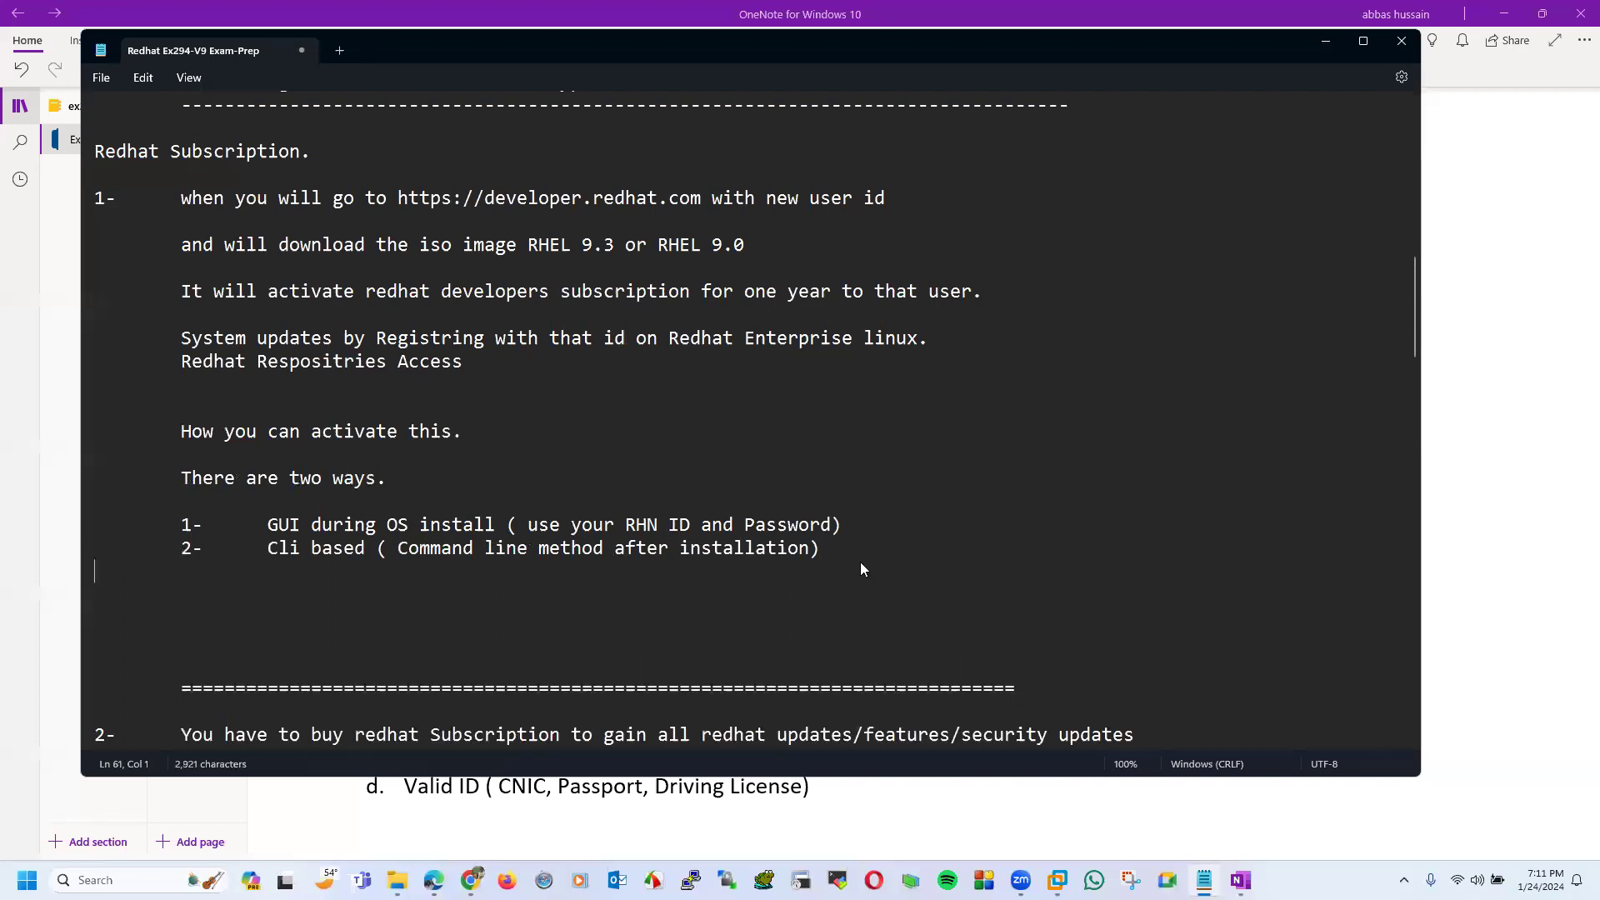
pyautogui.press('BackSpace')
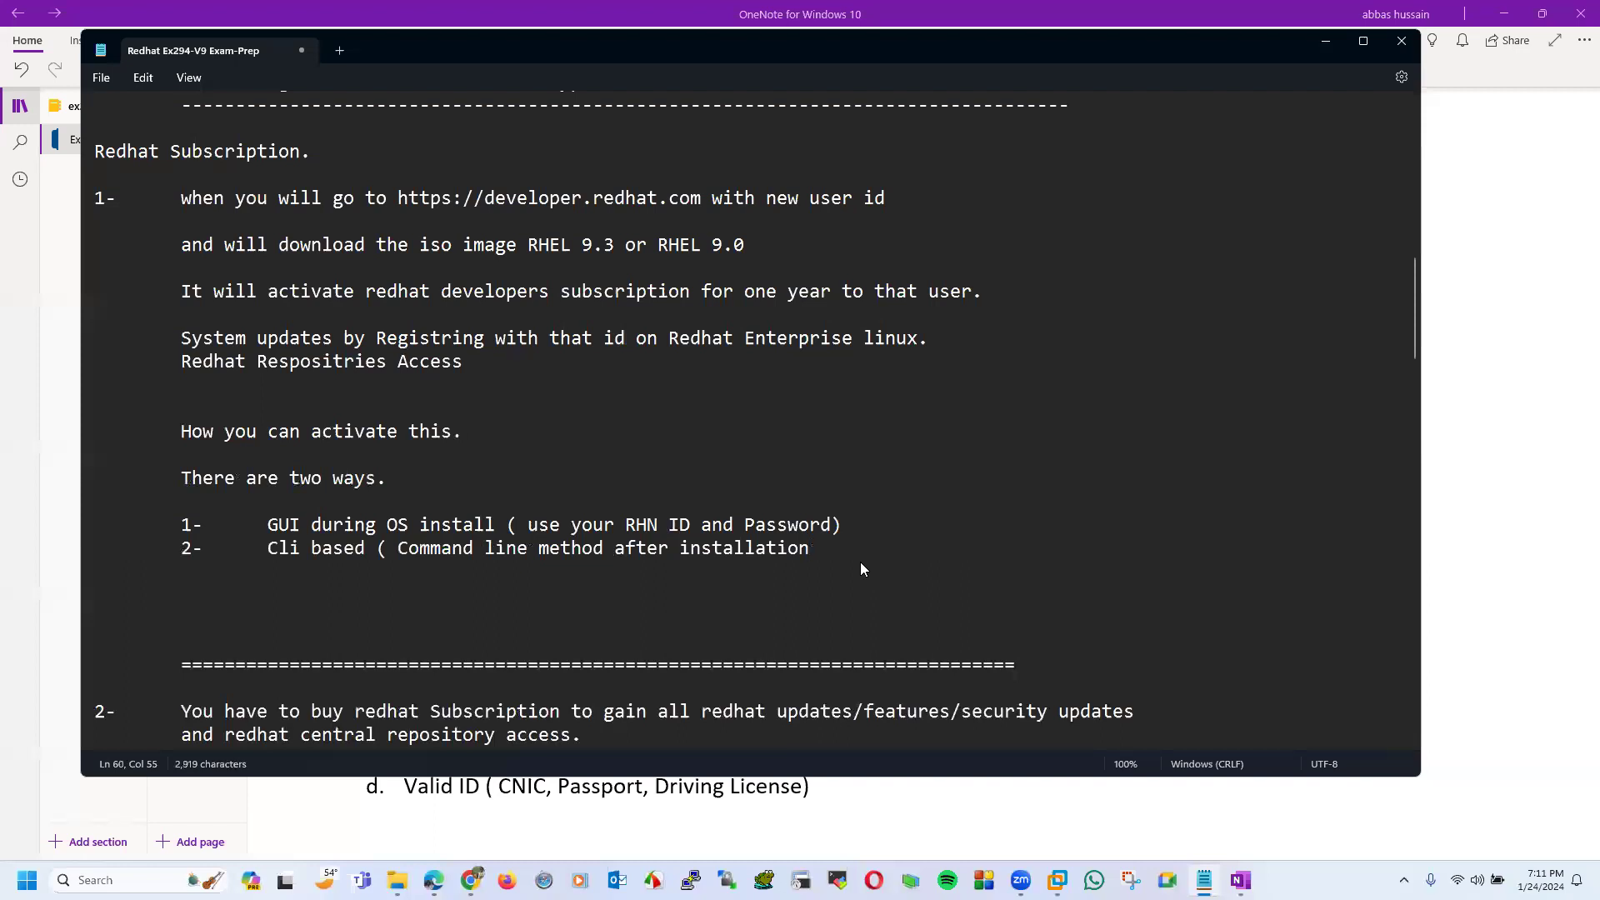
pyautogui.hotkey('ctrl', 'z')
pyautogui.click(205, 641)
pyautogui.press('BackSpace')
pyautogui.press('BackSpace')
pyautogui.press('BackSpace')
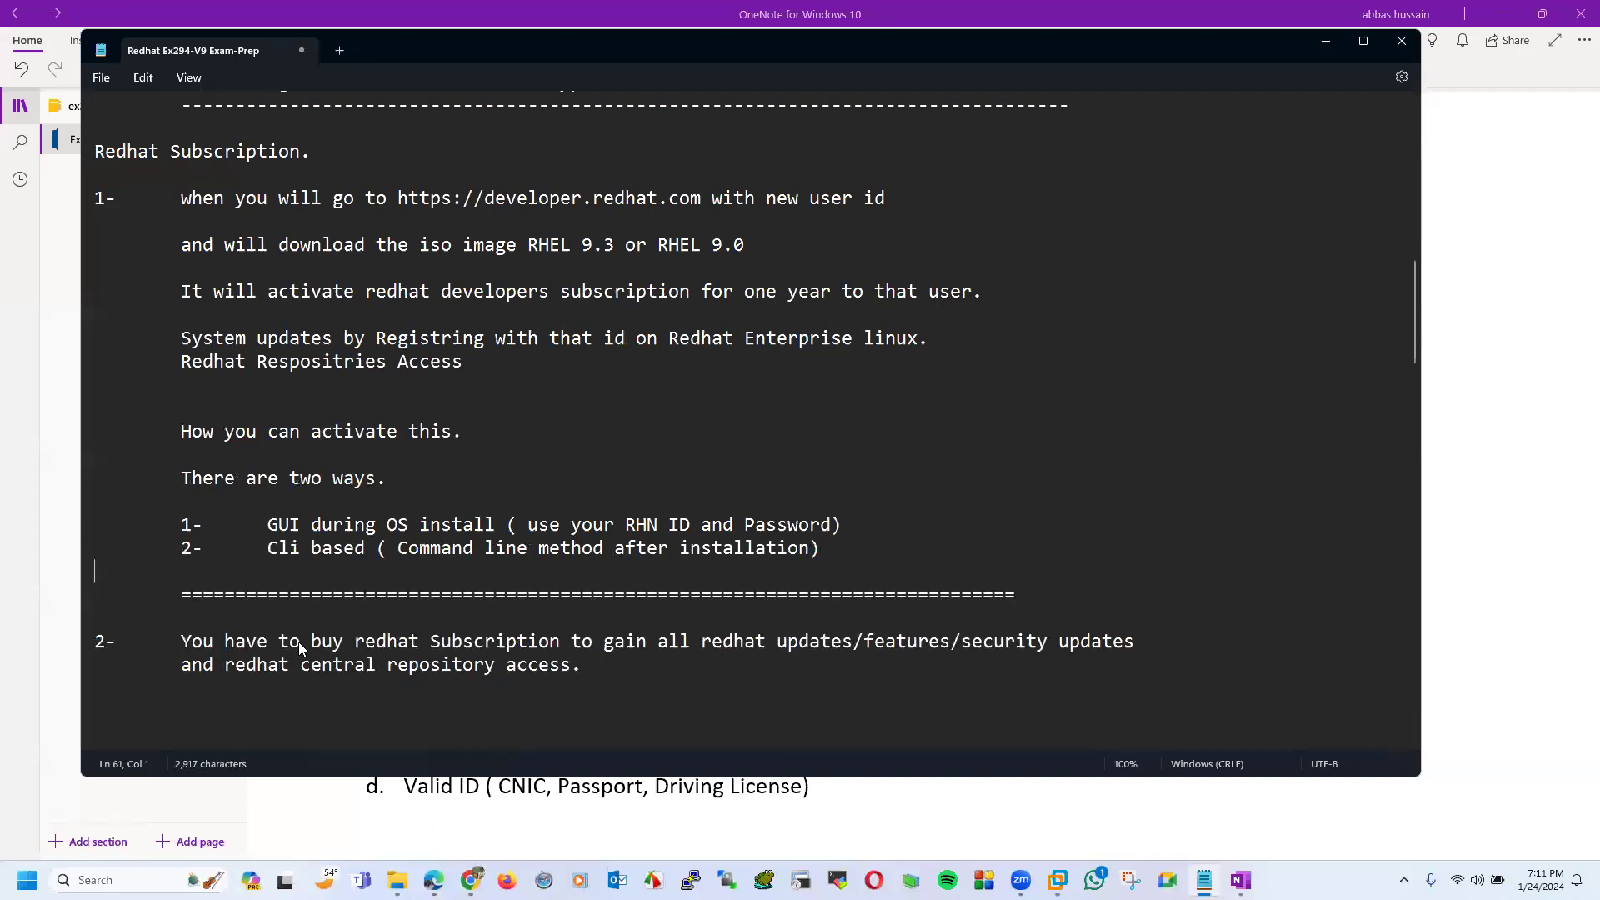
# - Maximize the Notepad window and save the notes with Ctrl+S
pyautogui.moveTo(95, 151)
pyautogui.mouseDown()
pyautogui.moveTo(142, 197)
pyautogui.moveTo(618, 462)
pyautogui.moveTo(822, 547)
pyautogui.moveTo(317, 296)
pyautogui.moveTo(95, 149)
pyautogui.mouseUp()
pyautogui.click(442, 213)
pyautogui.doubleClick(383, 50)
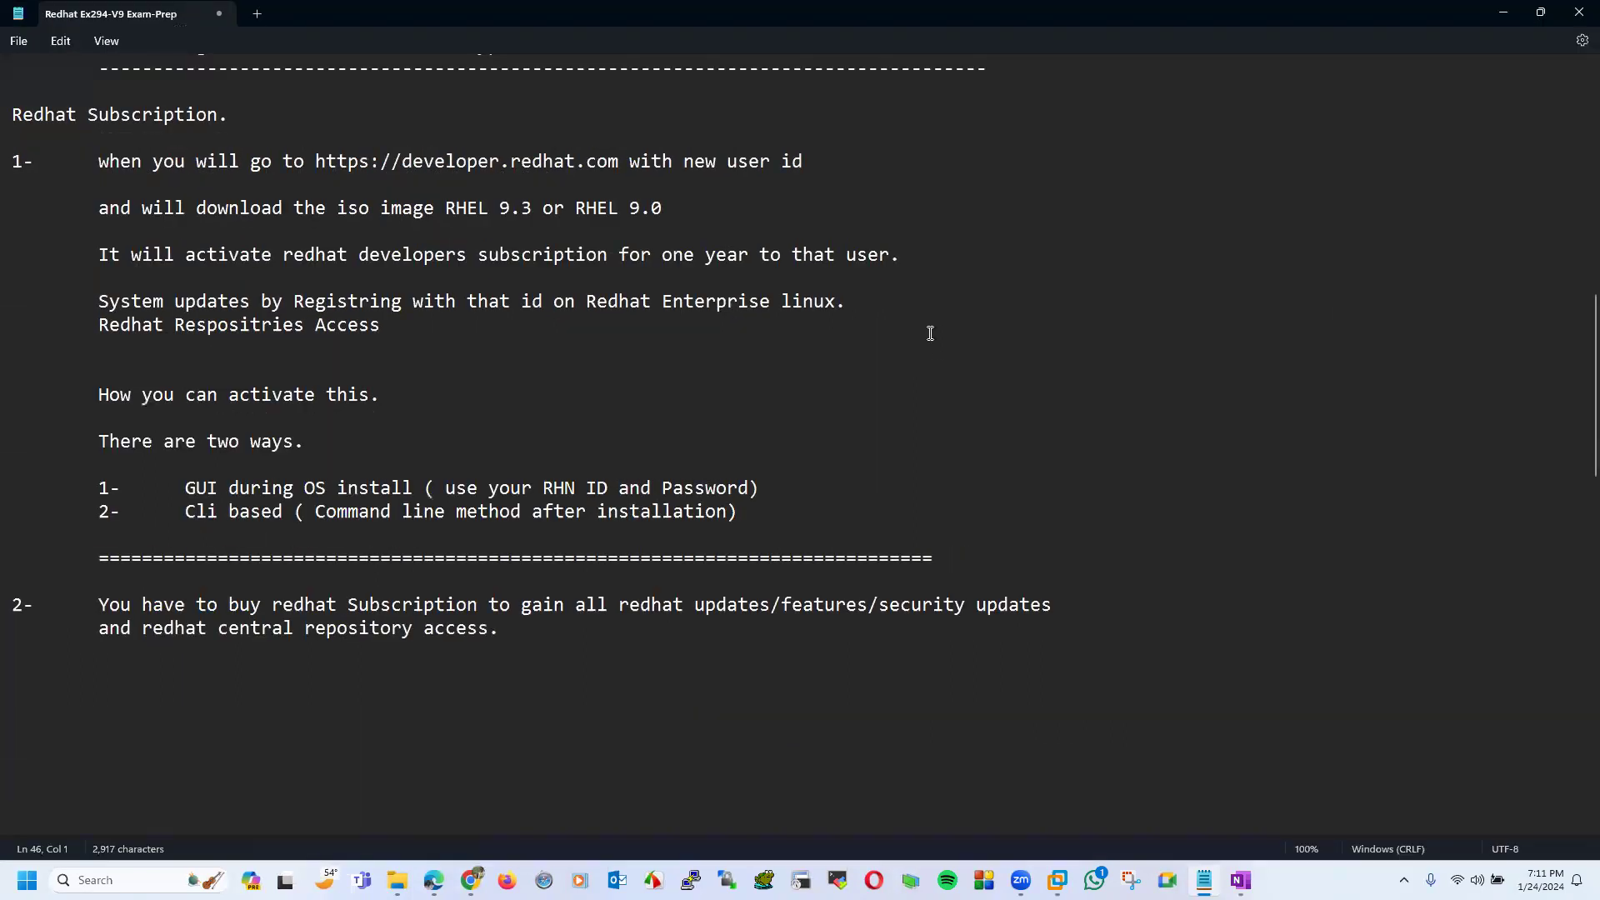
pyautogui.hotkey('ctrl', 's')
pyautogui.scroll(7, 1573, 350)
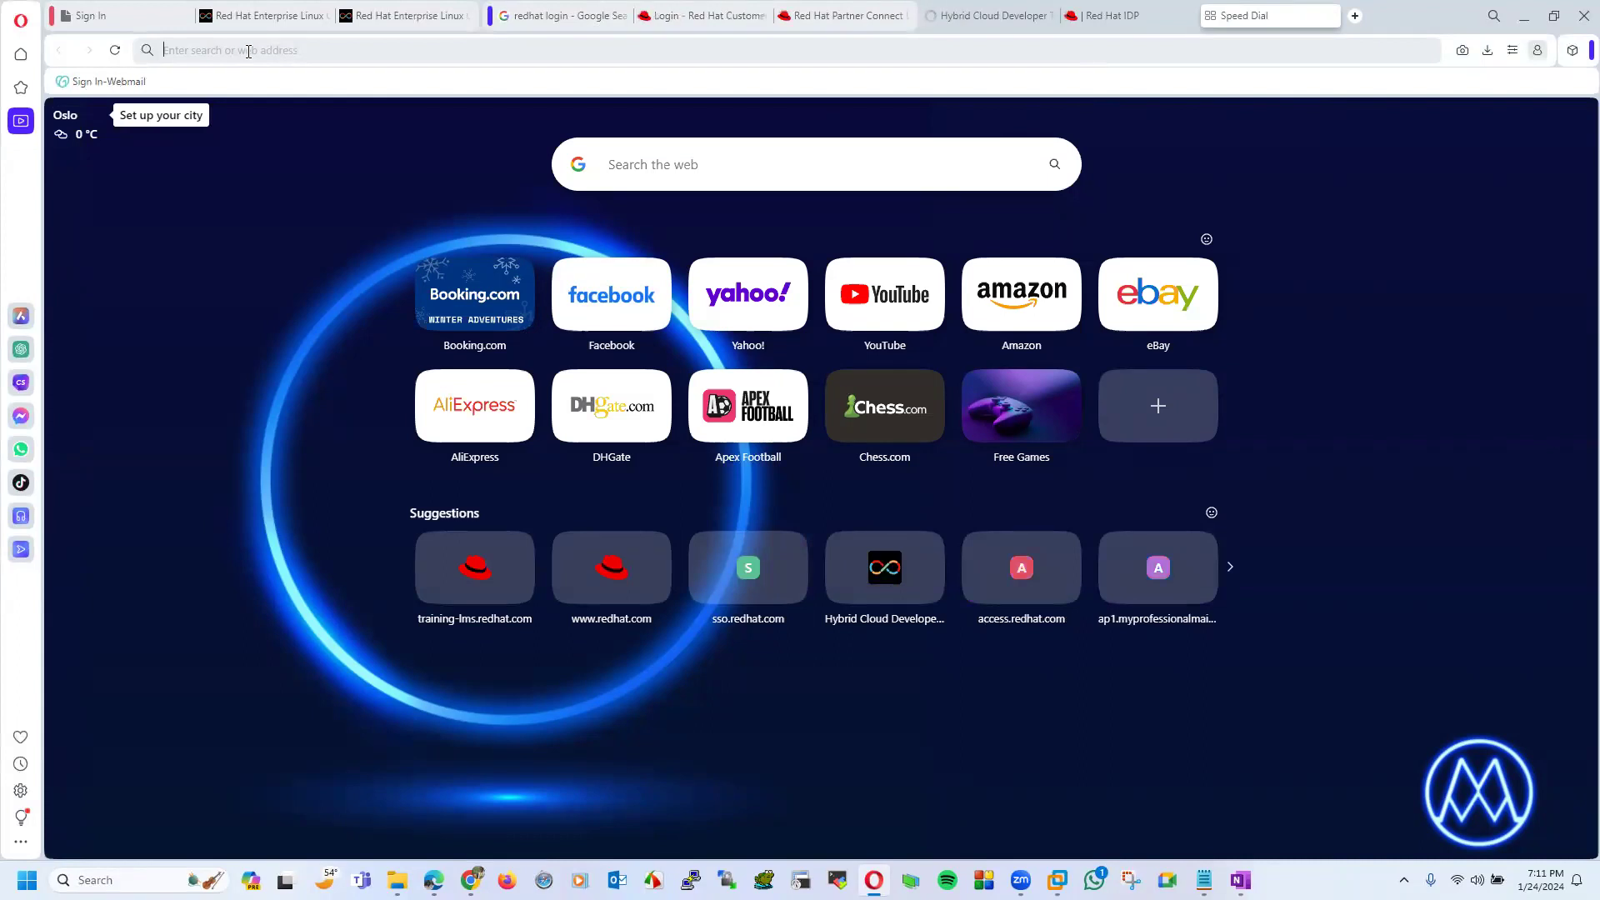
# - Load developer.redhat.com, open its Red Hat Enterprise Linux product page, then open a new tab
pyautogui.write('developer.redhat.com')
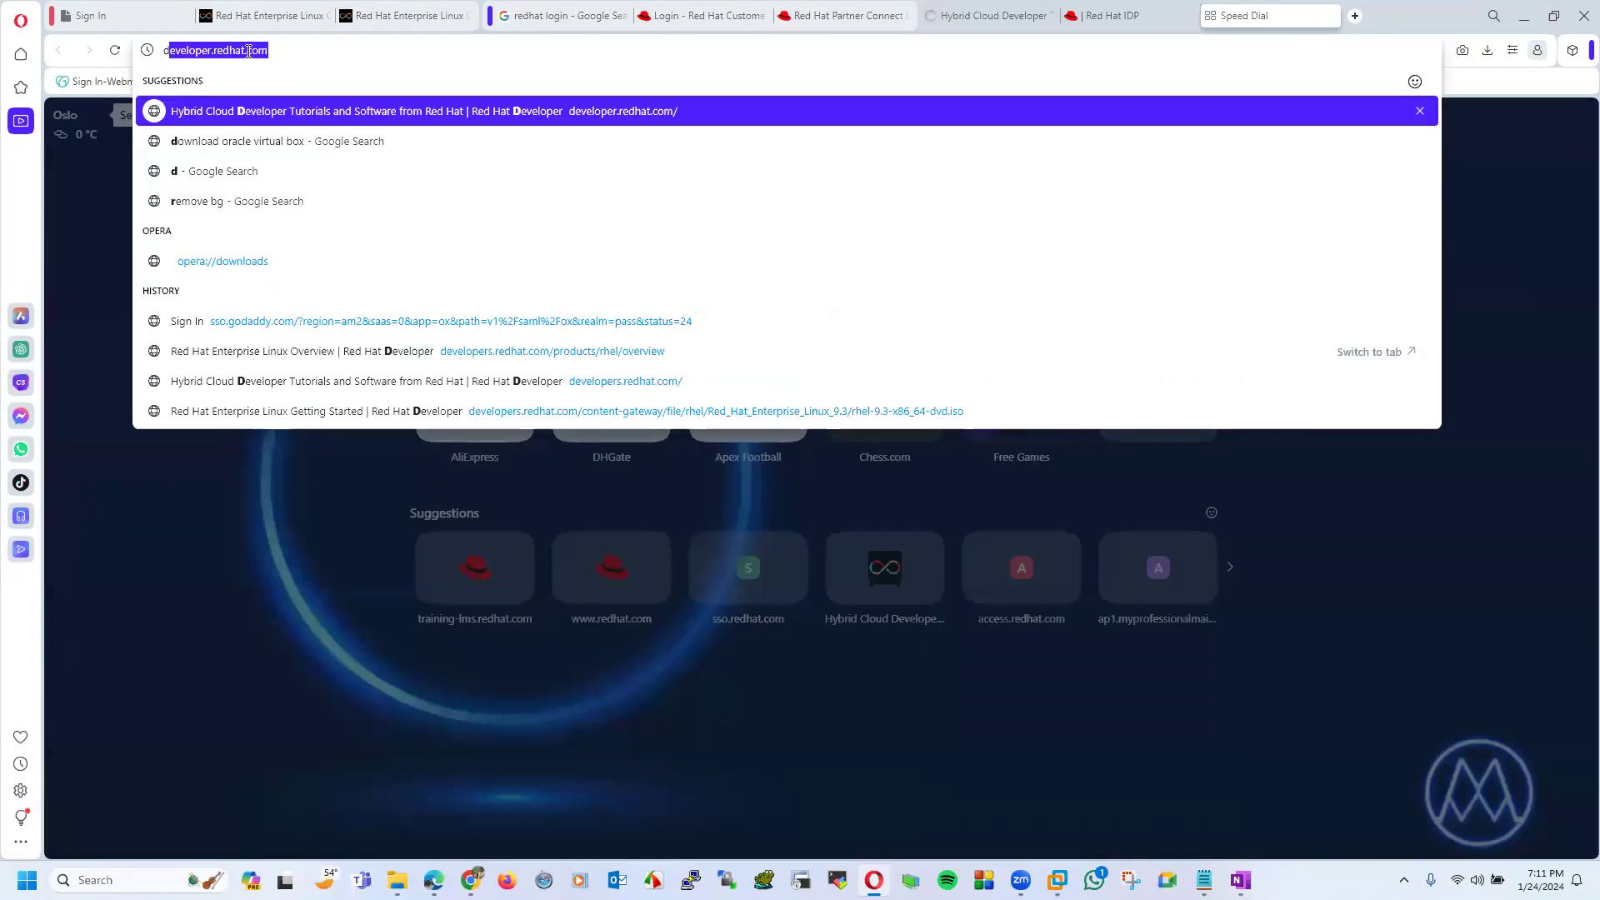
pyautogui.press('Return')
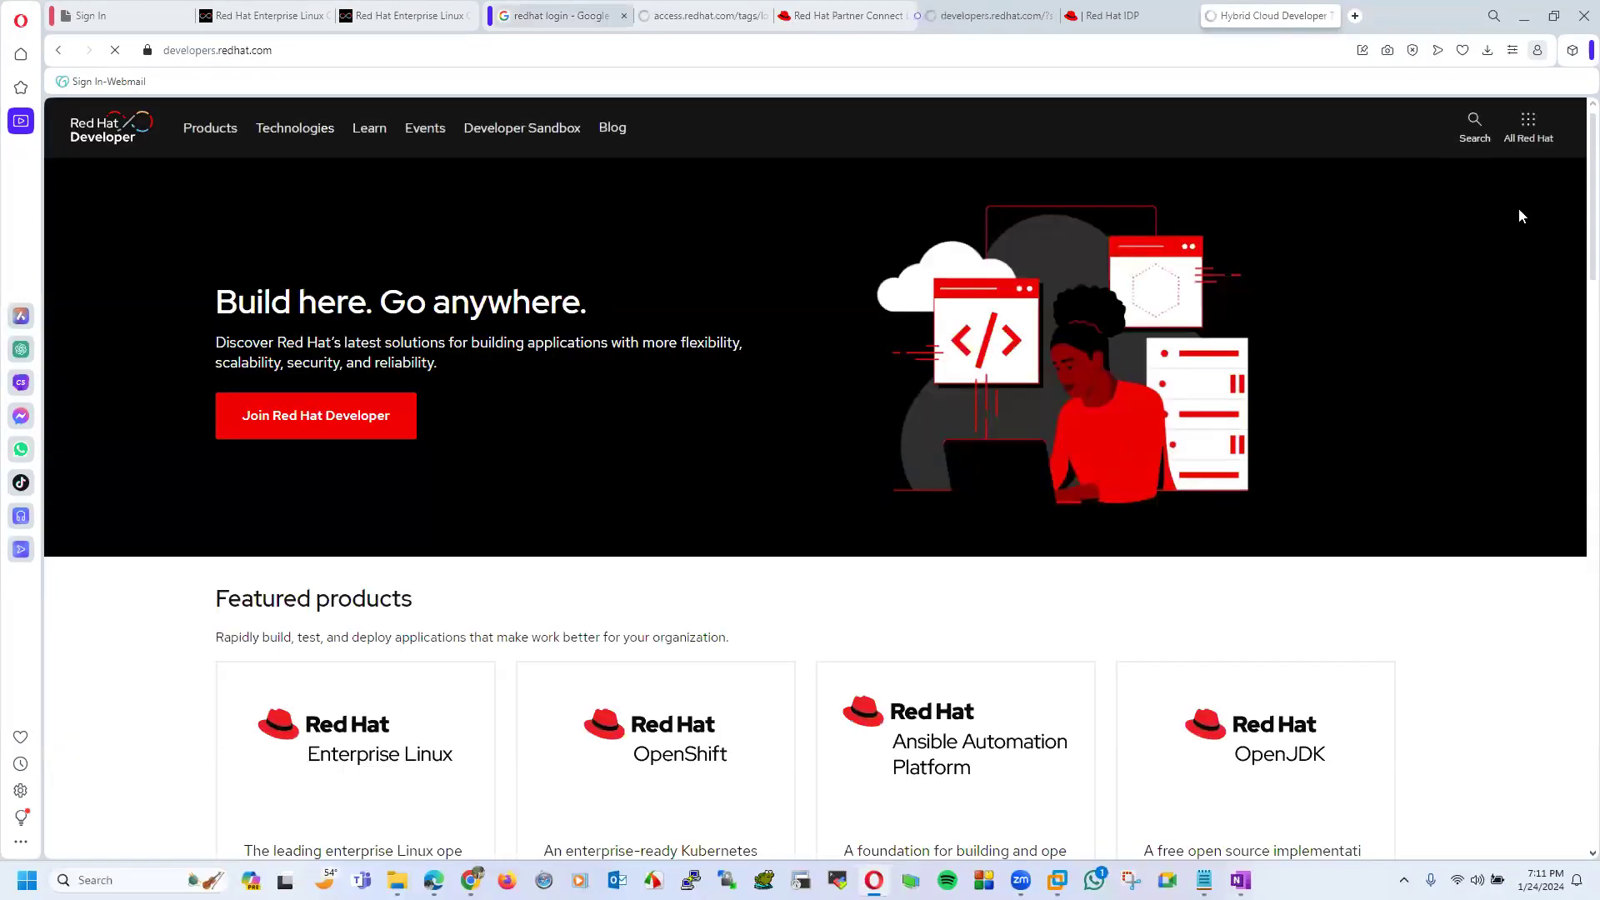
pyautogui.scroll(-5, 1574, 217)
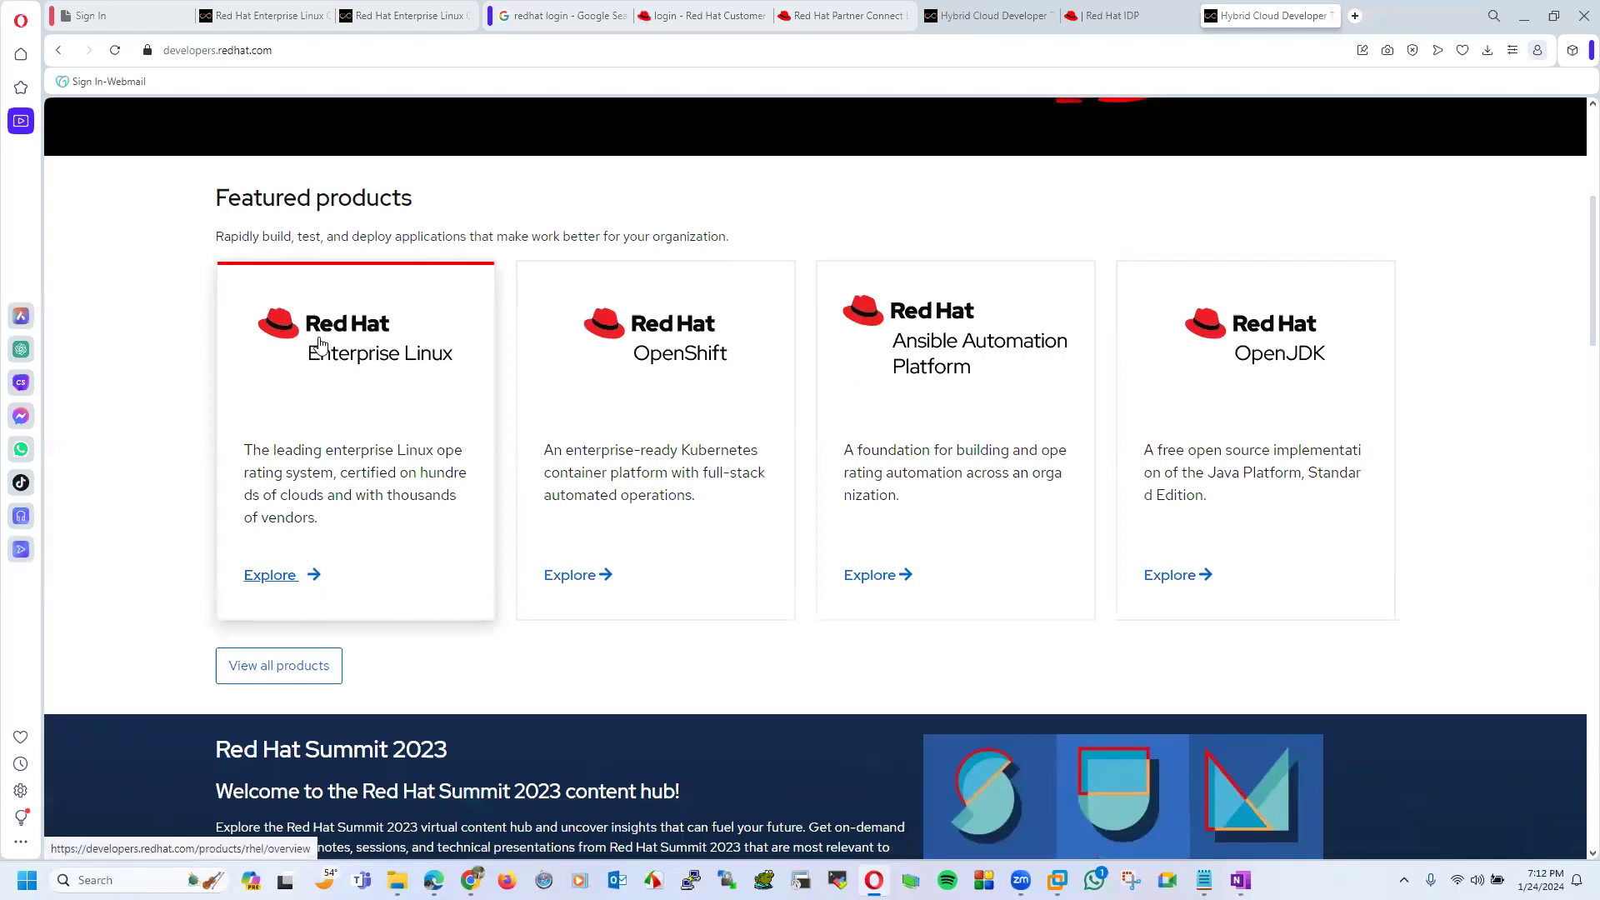
pyautogui.click(381, 381)
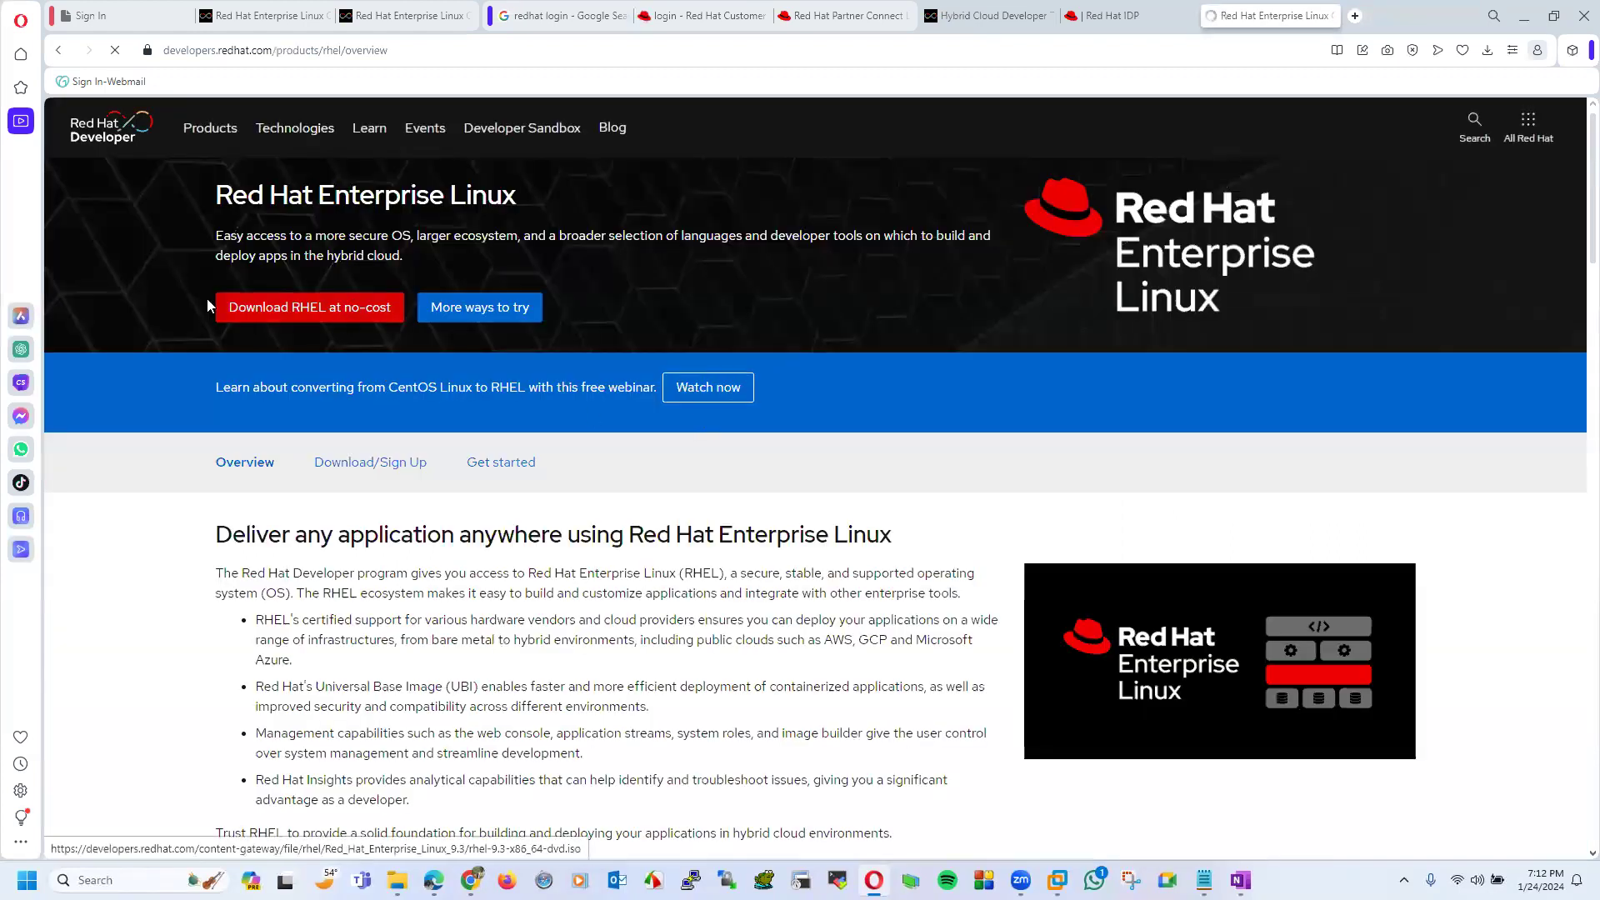
pyautogui.click(339, 315)
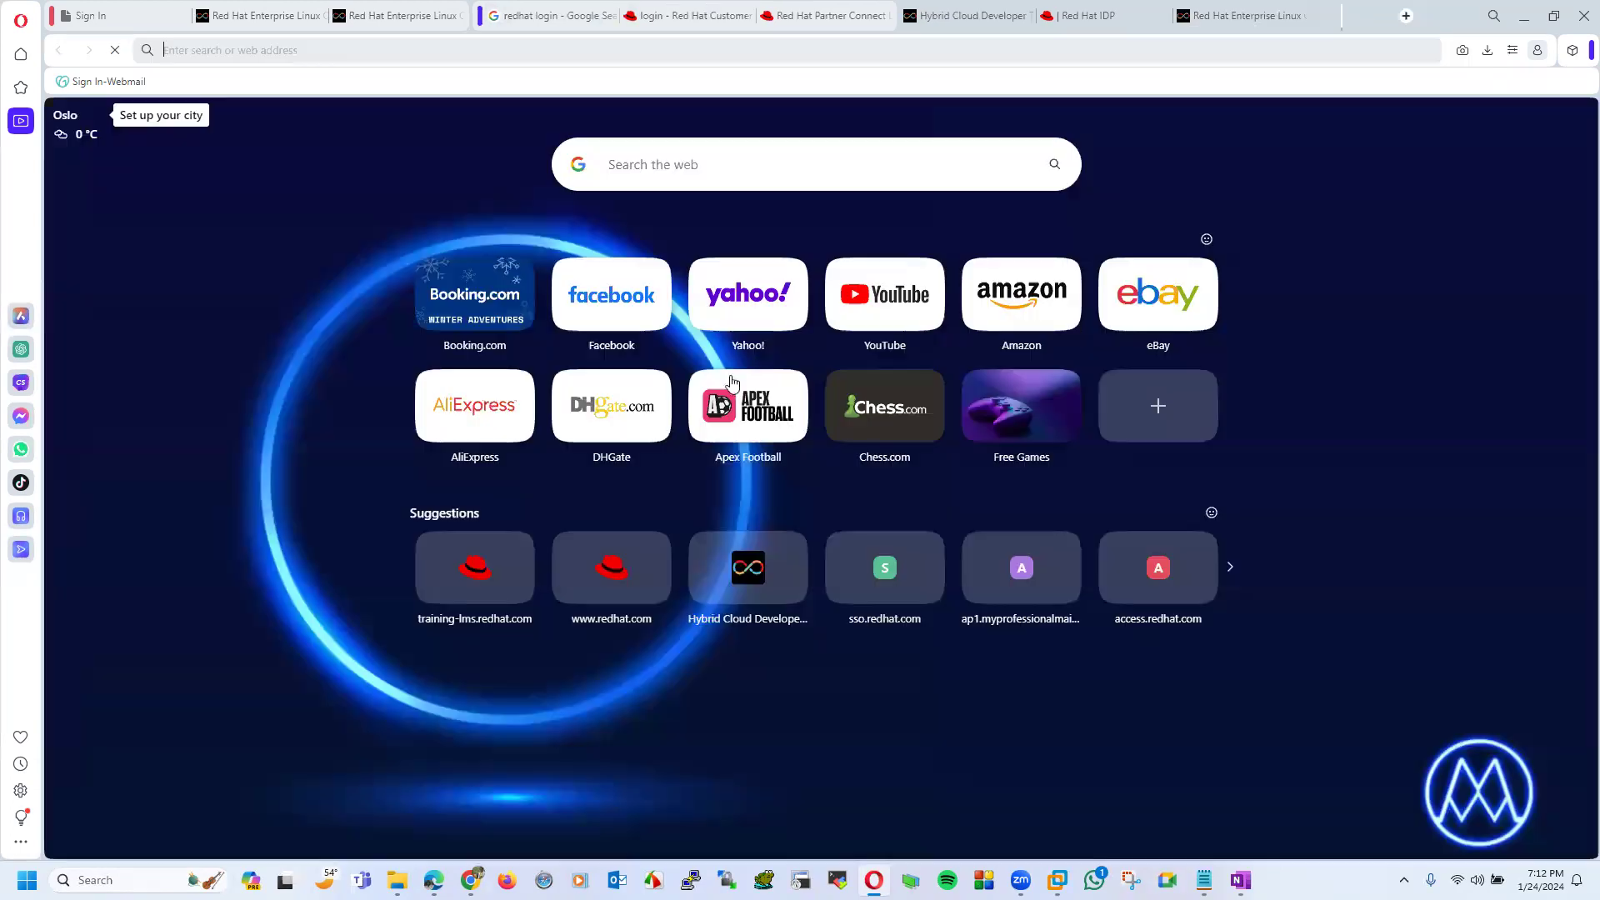
pyautogui.write('www.')
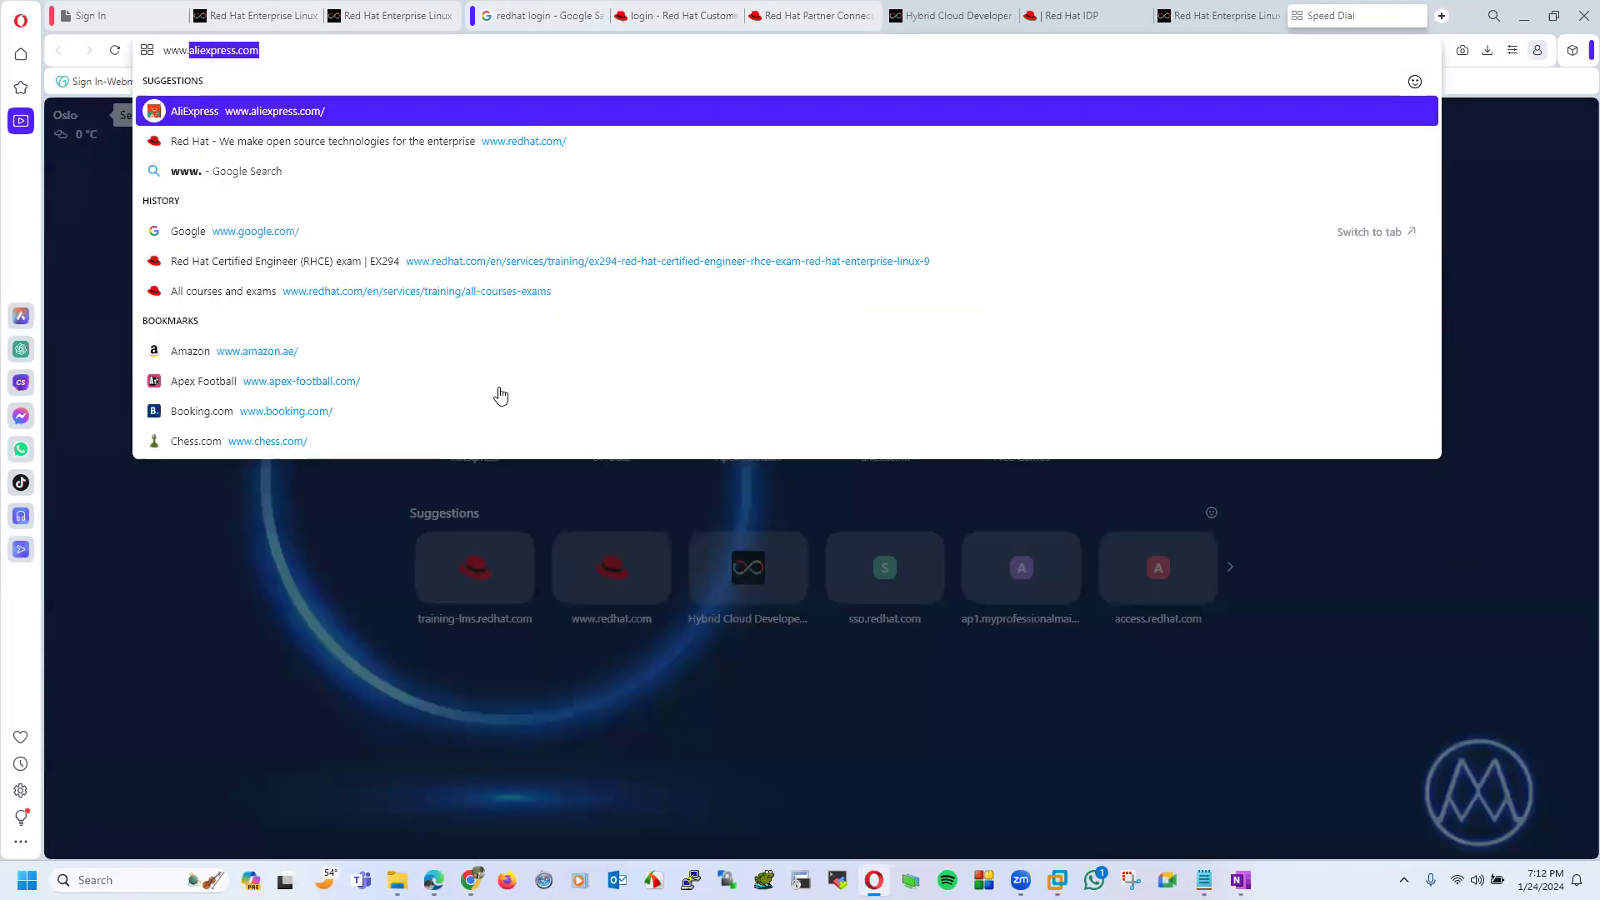
pyautogui.write('redhat.com')
pyautogui.press('Return')
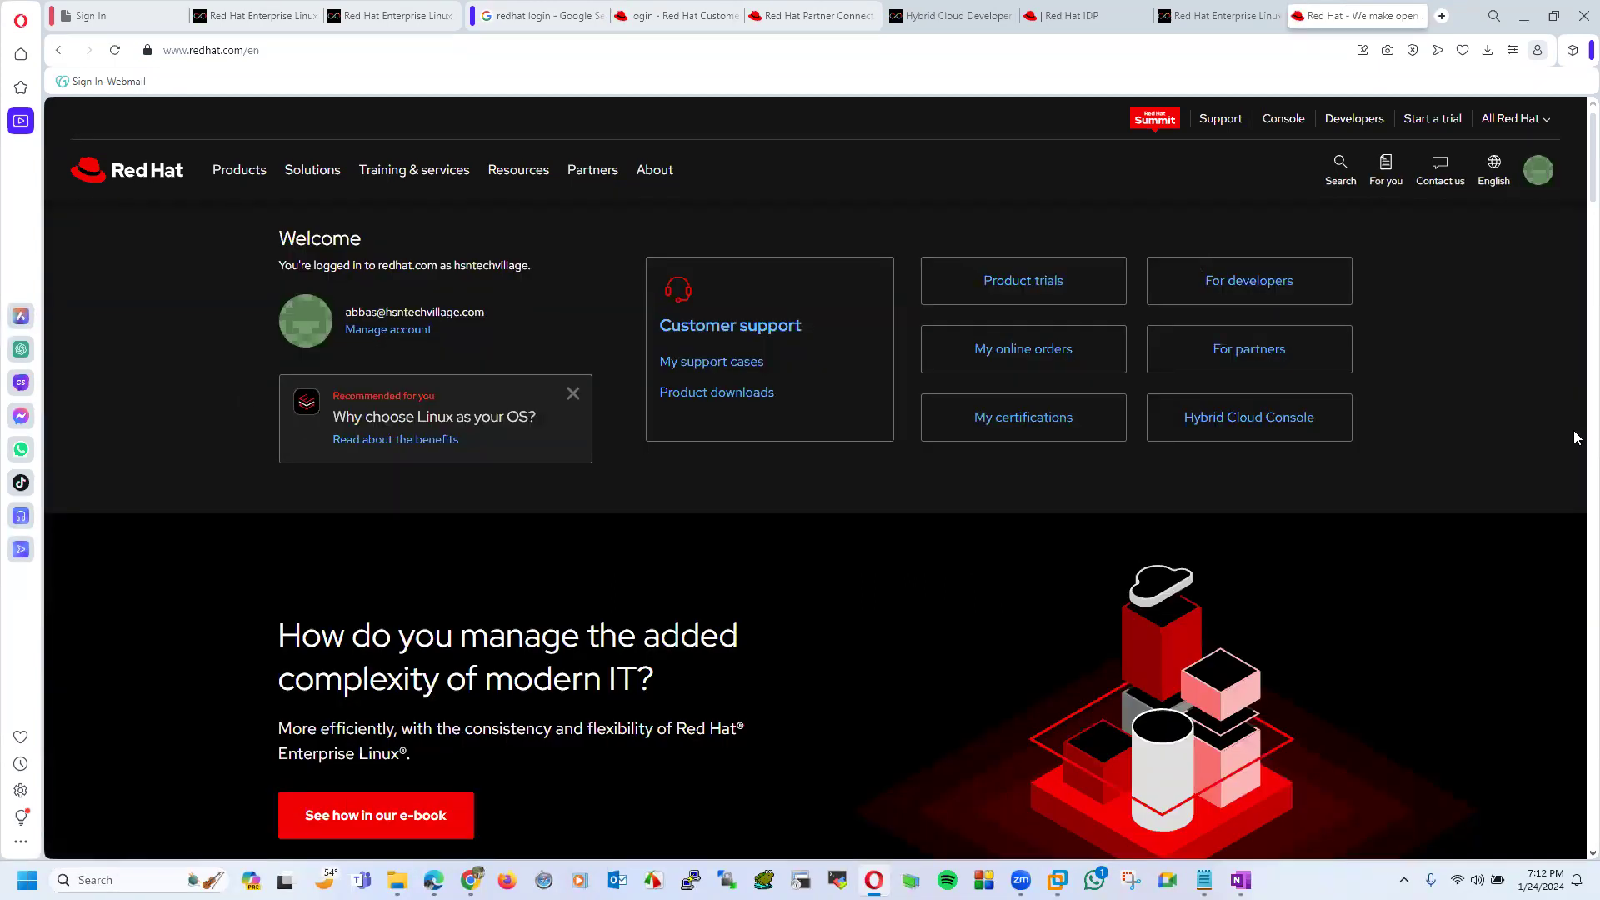
pyautogui.click(229, 181)
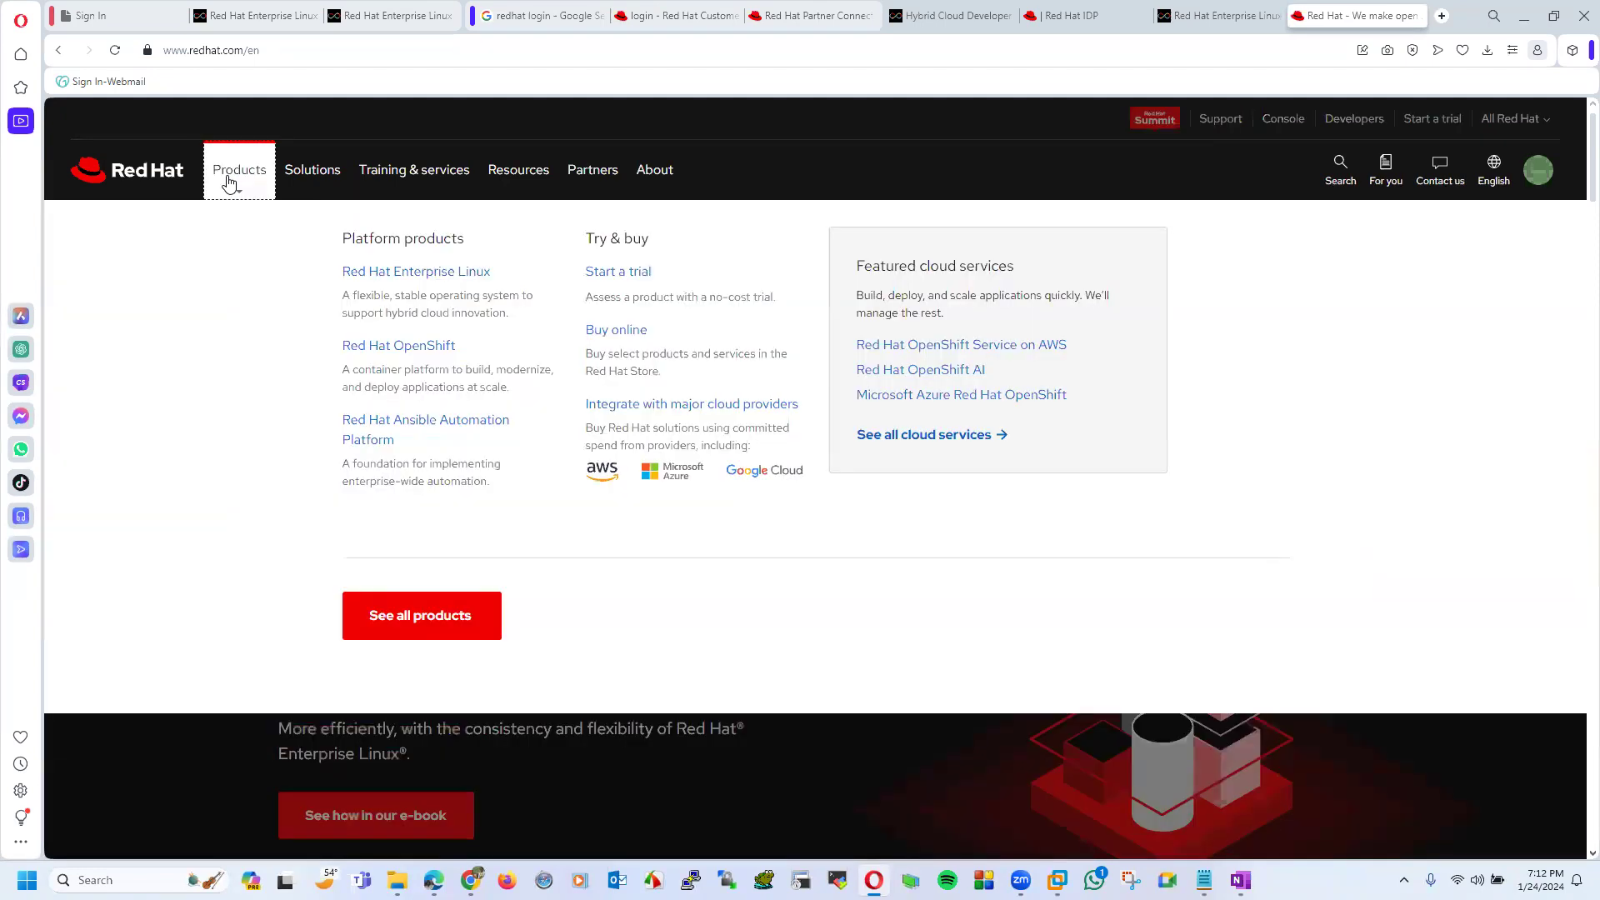
pyautogui.click(396, 275)
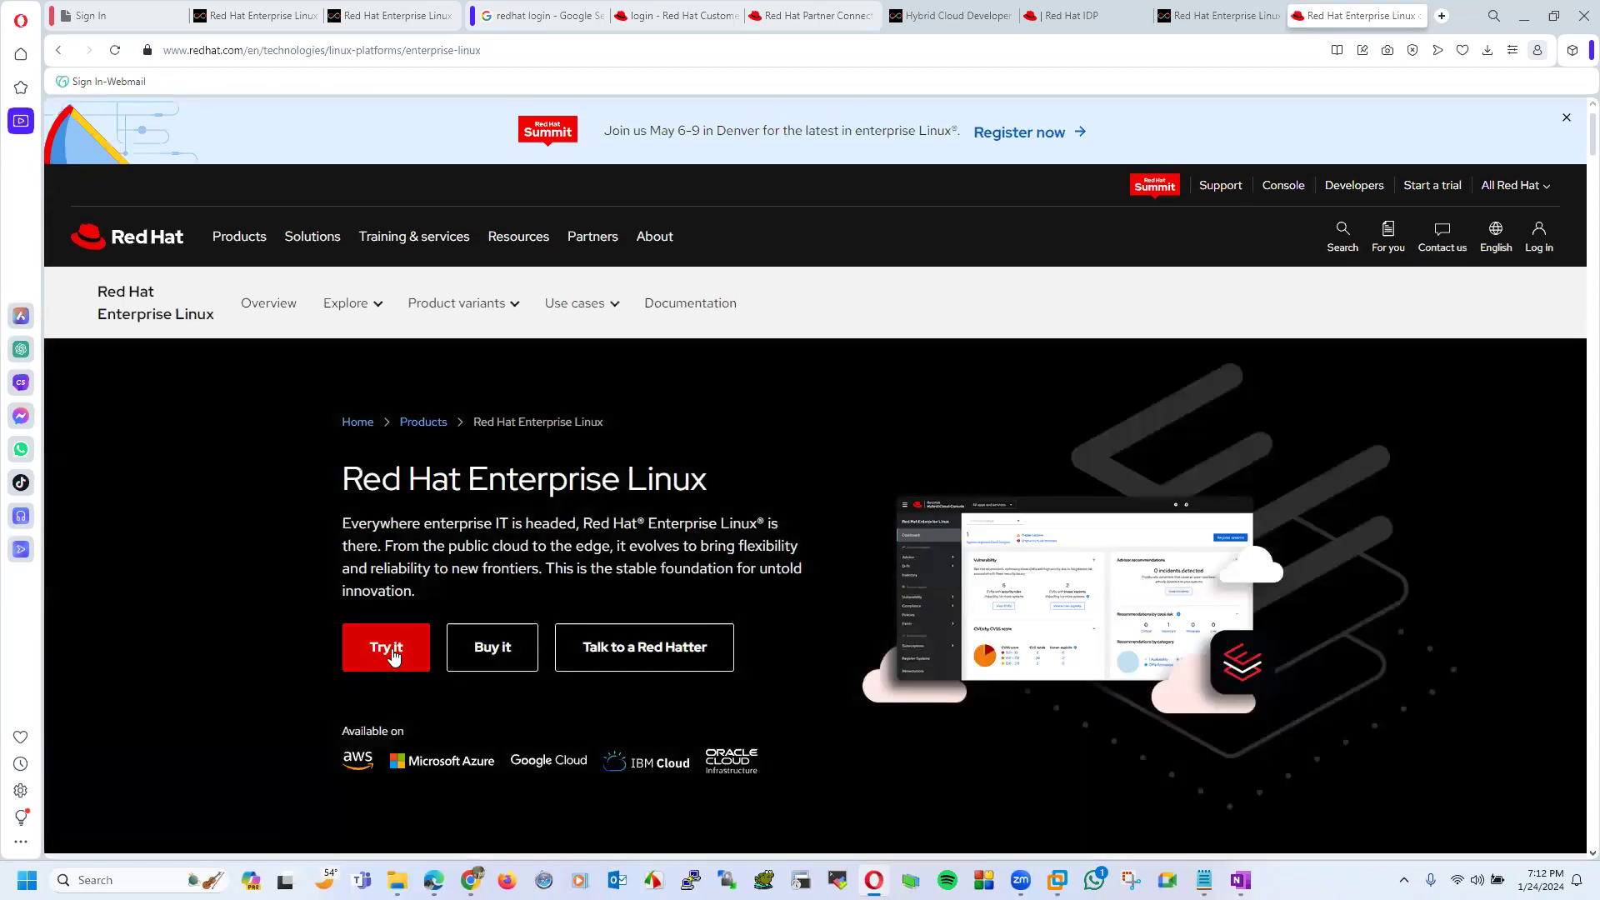
pyautogui.click(389, 654)
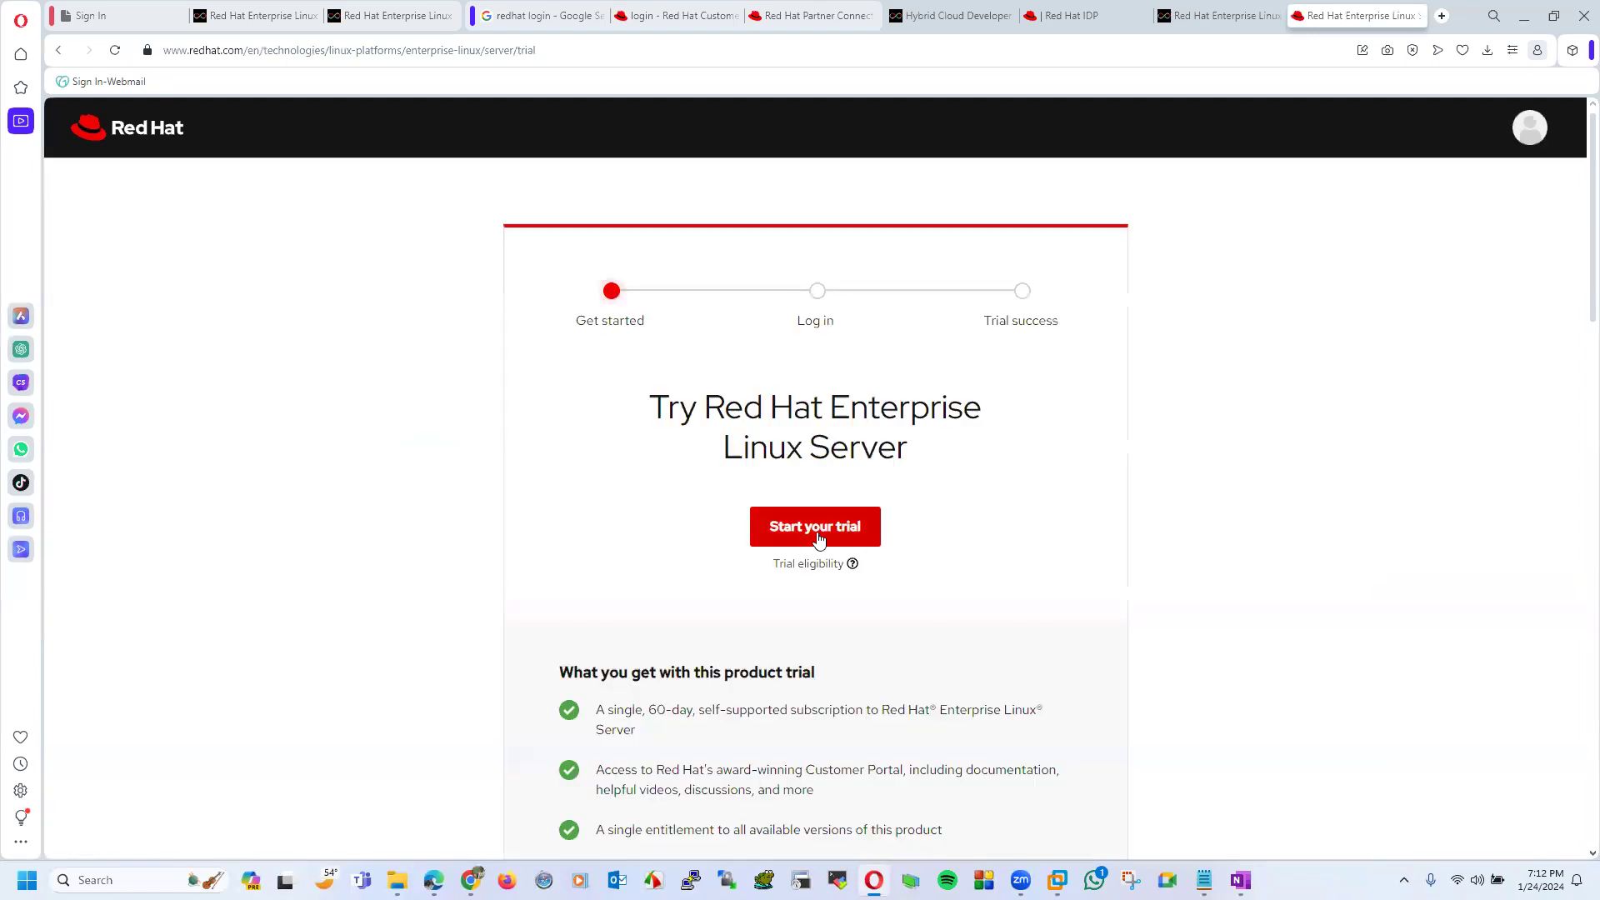
# - Read the trial benefits, highlighting the self-supported and 60-day subscription wording
pyautogui.scroll(-3, 1575, 275)
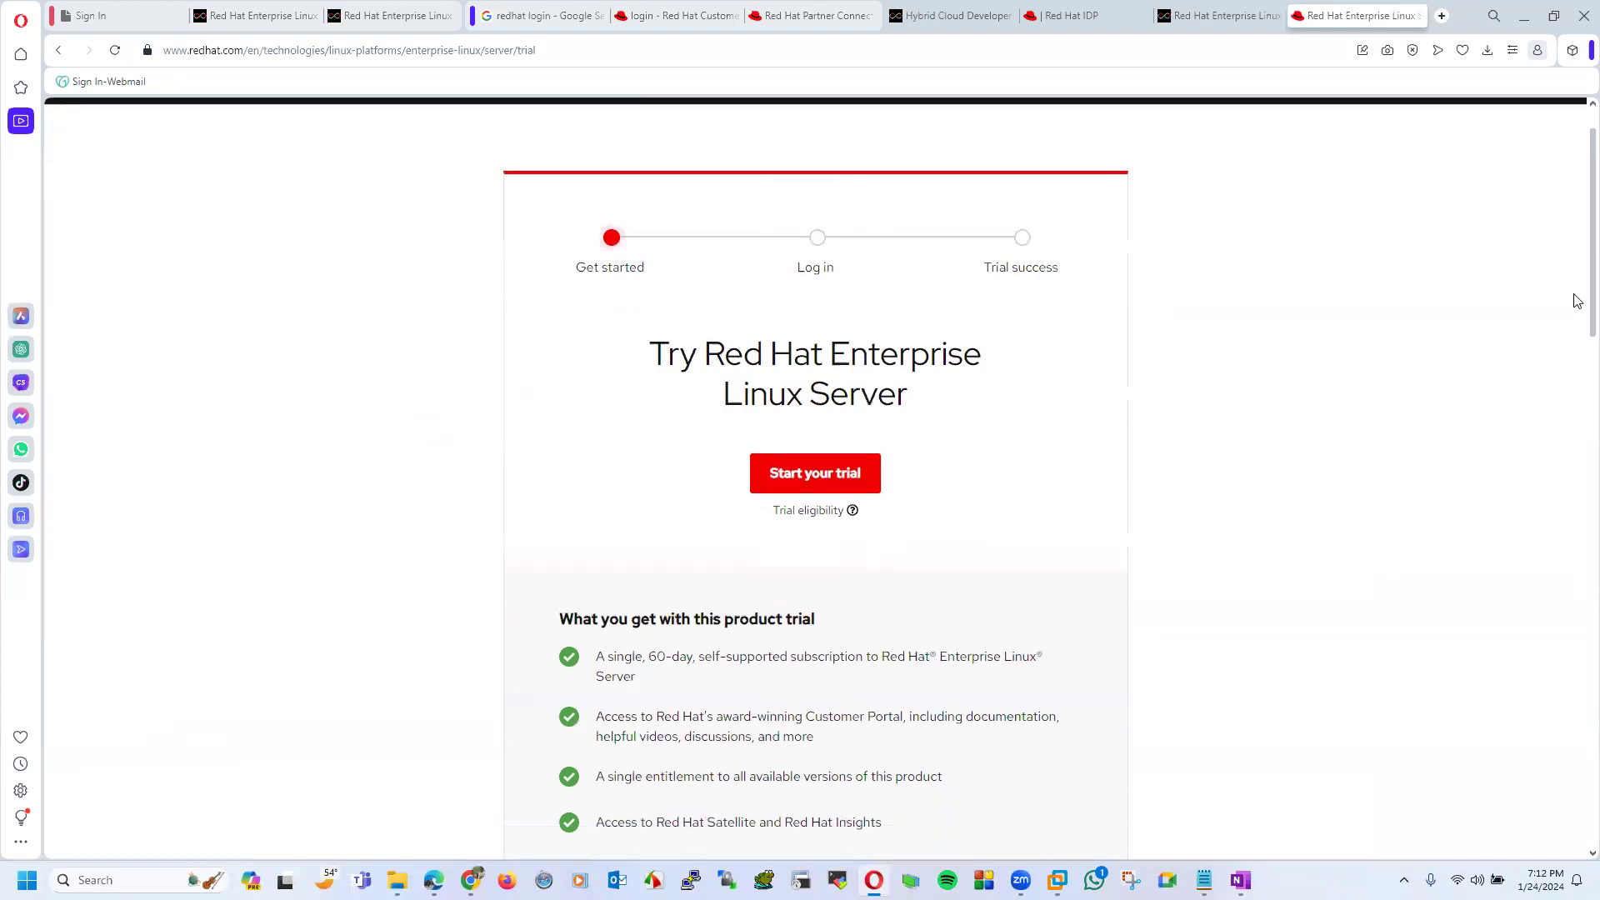
pyautogui.scroll(1, 1574, 308)
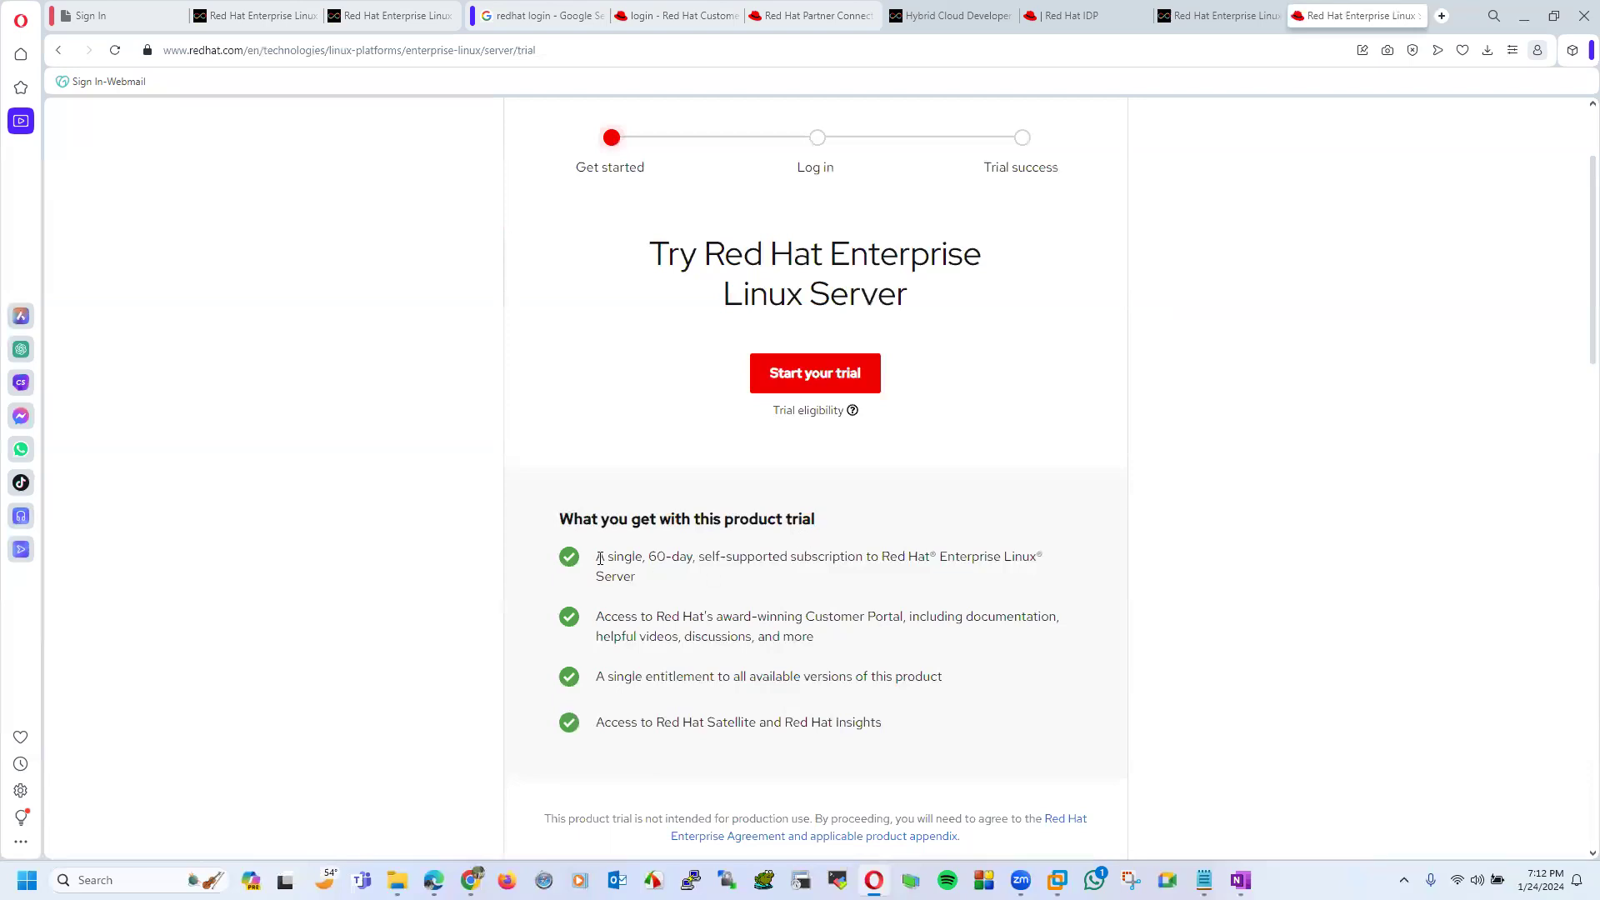
pyautogui.moveTo(705, 557); pyautogui.dragTo(859, 559)
pyautogui.click(948, 583)
pyautogui.doubleClick(598, 721)
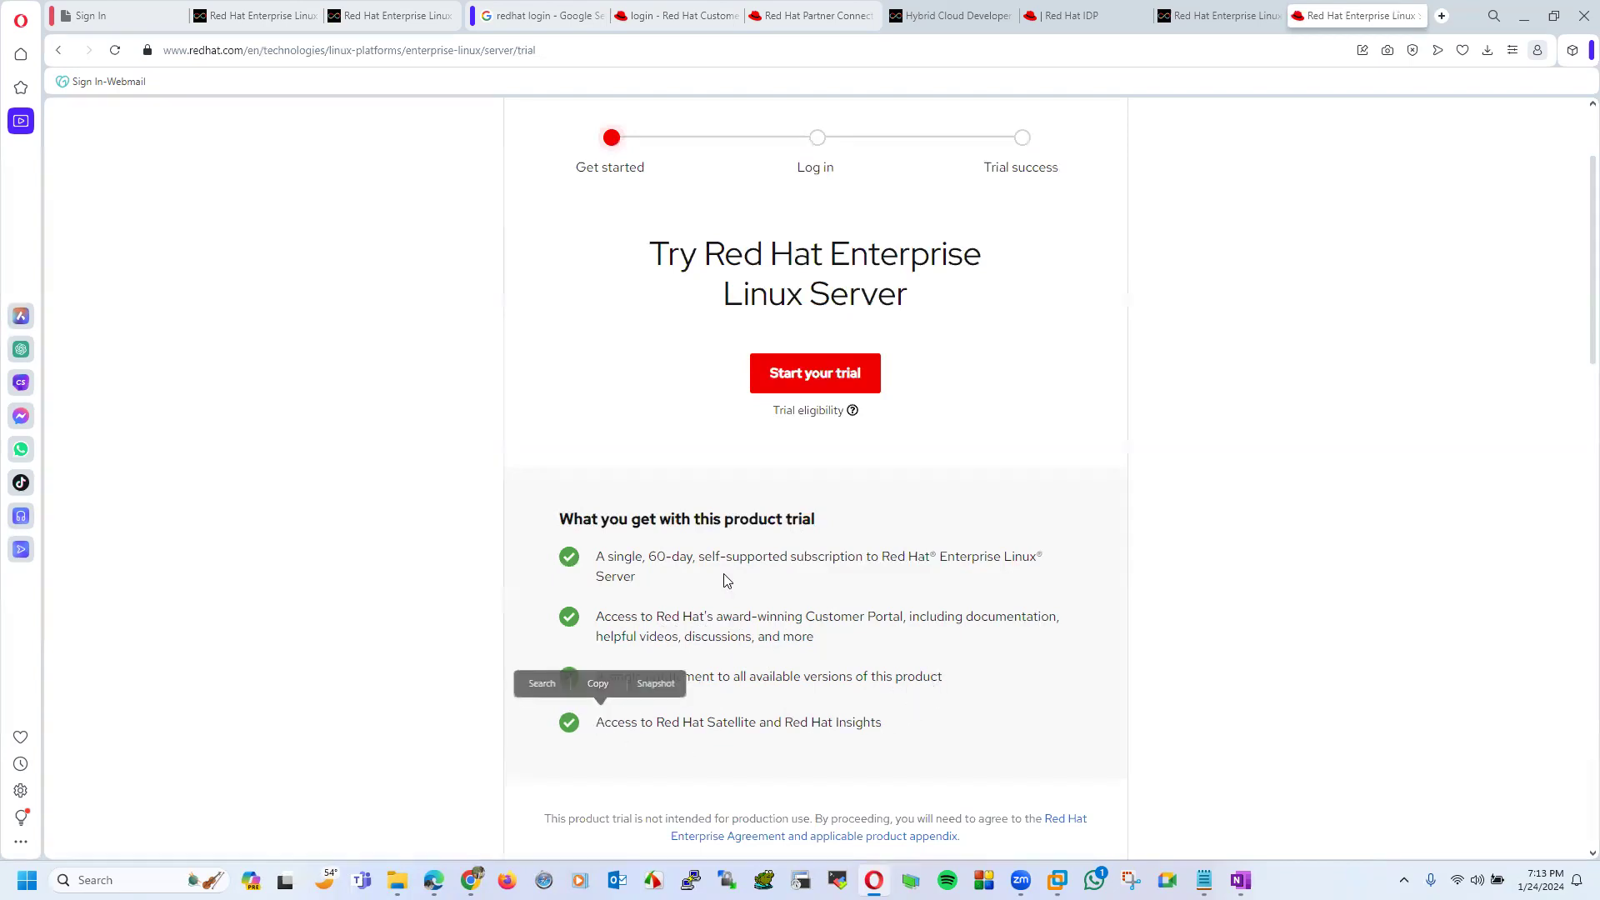
pyautogui.click(660, 573)
pyautogui.moveTo(599, 559); pyautogui.dragTo(692, 560)
pyautogui.click(1060, 439)
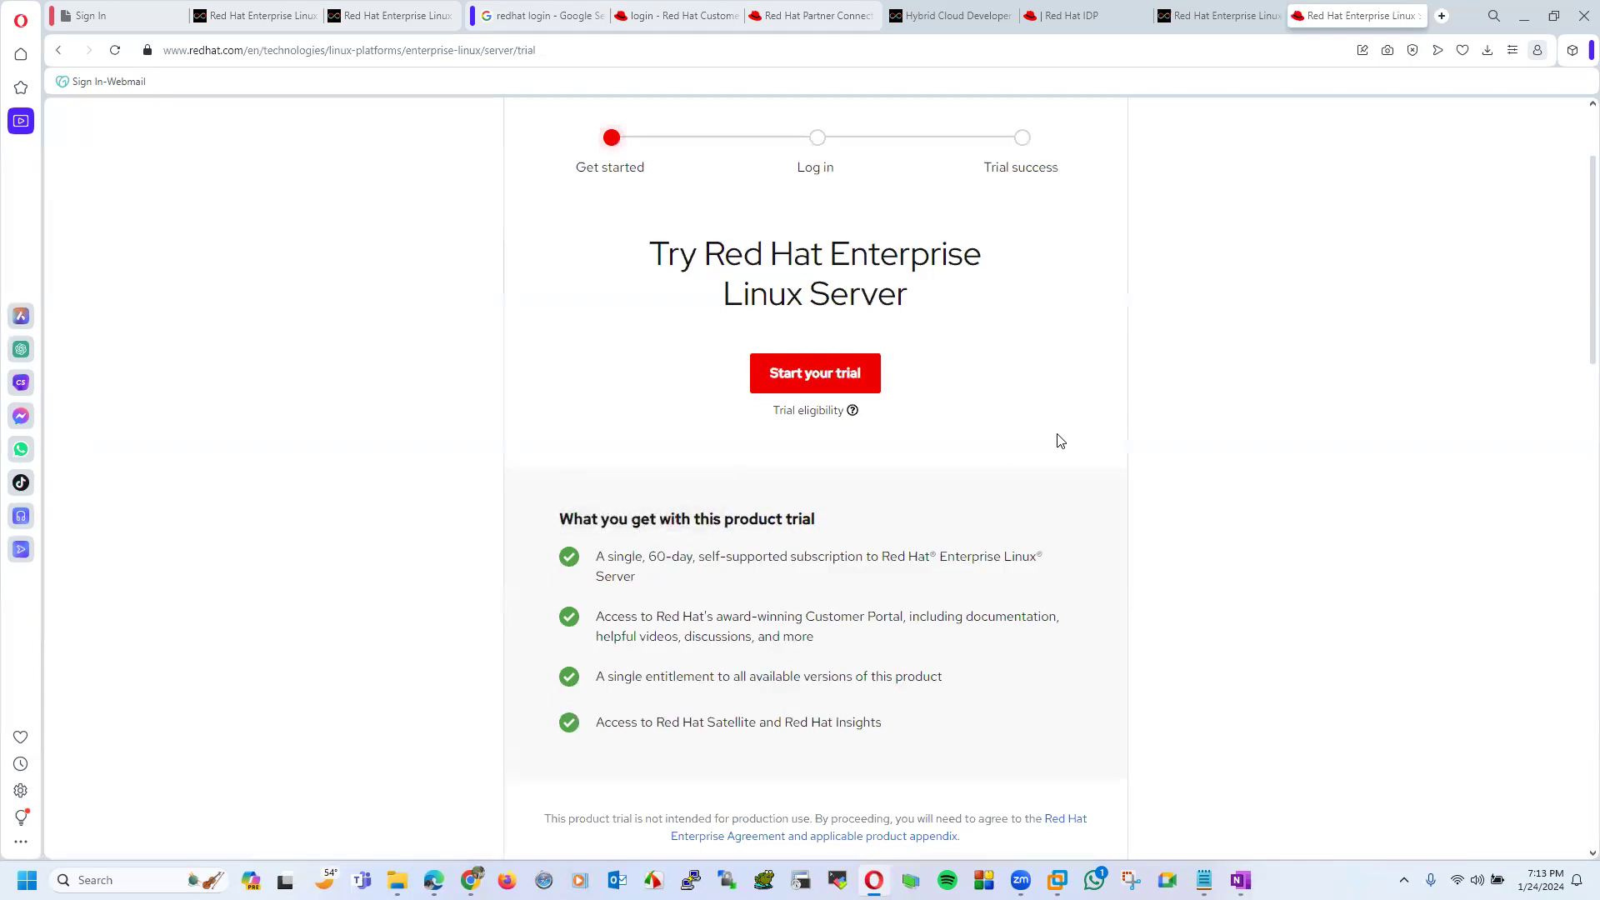
pyautogui.scroll(2, 1578, 317)
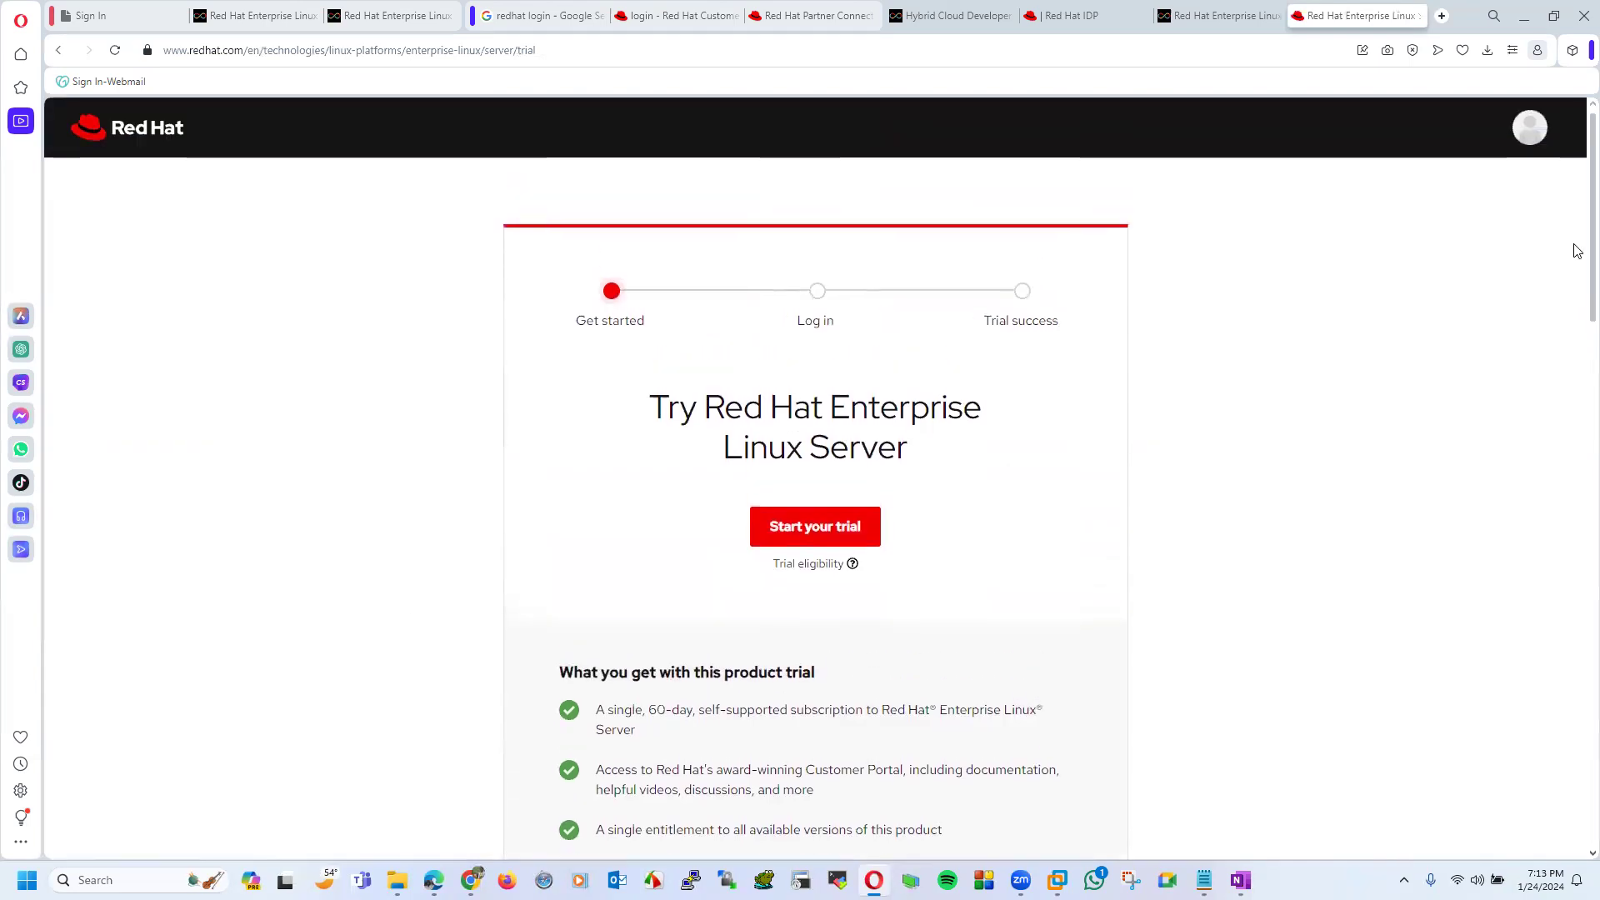
# - Glance at the developers.redhat.com RHEL overview tab, then return to the RHEL Server trial tab
pyautogui.click(1234, 154)
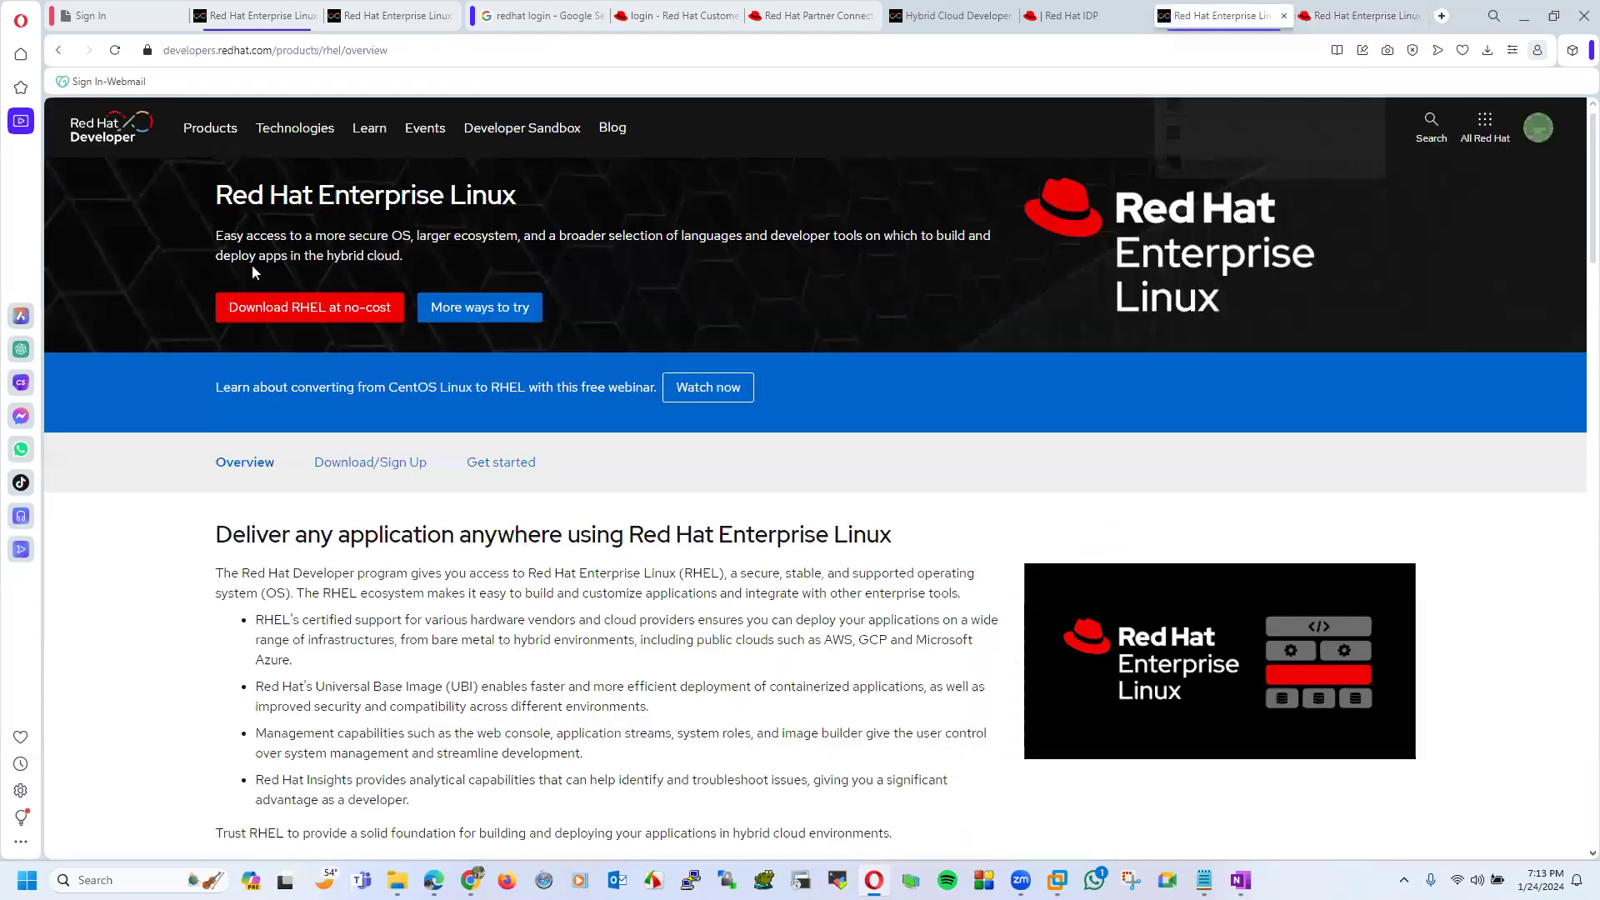
pyautogui.click(410, 50)
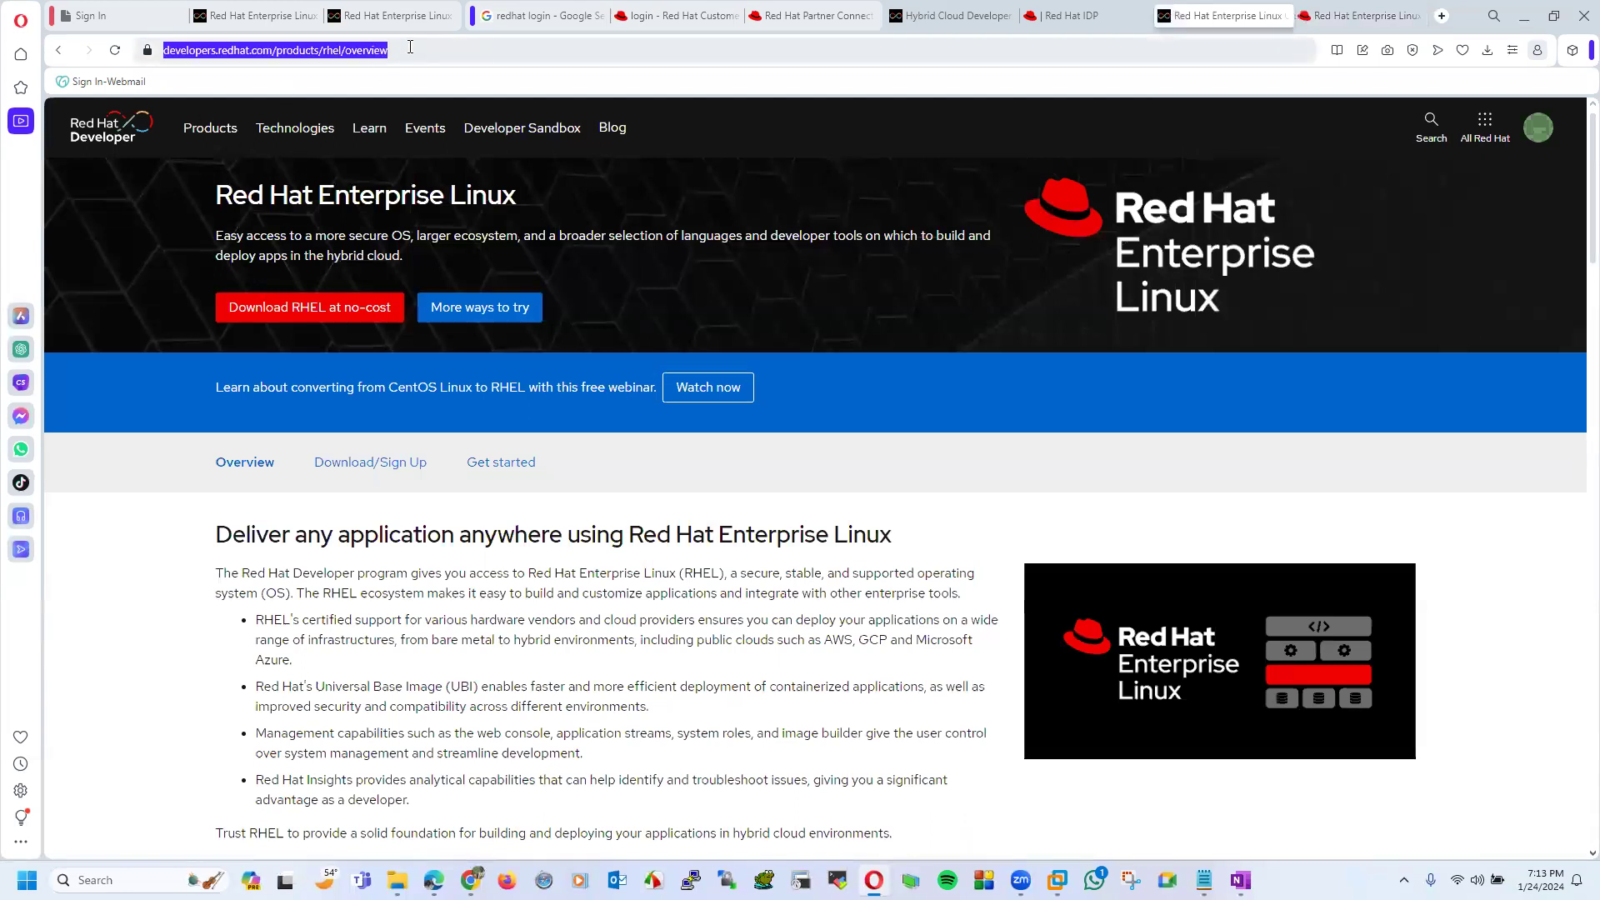
pyautogui.click(1363, 15)
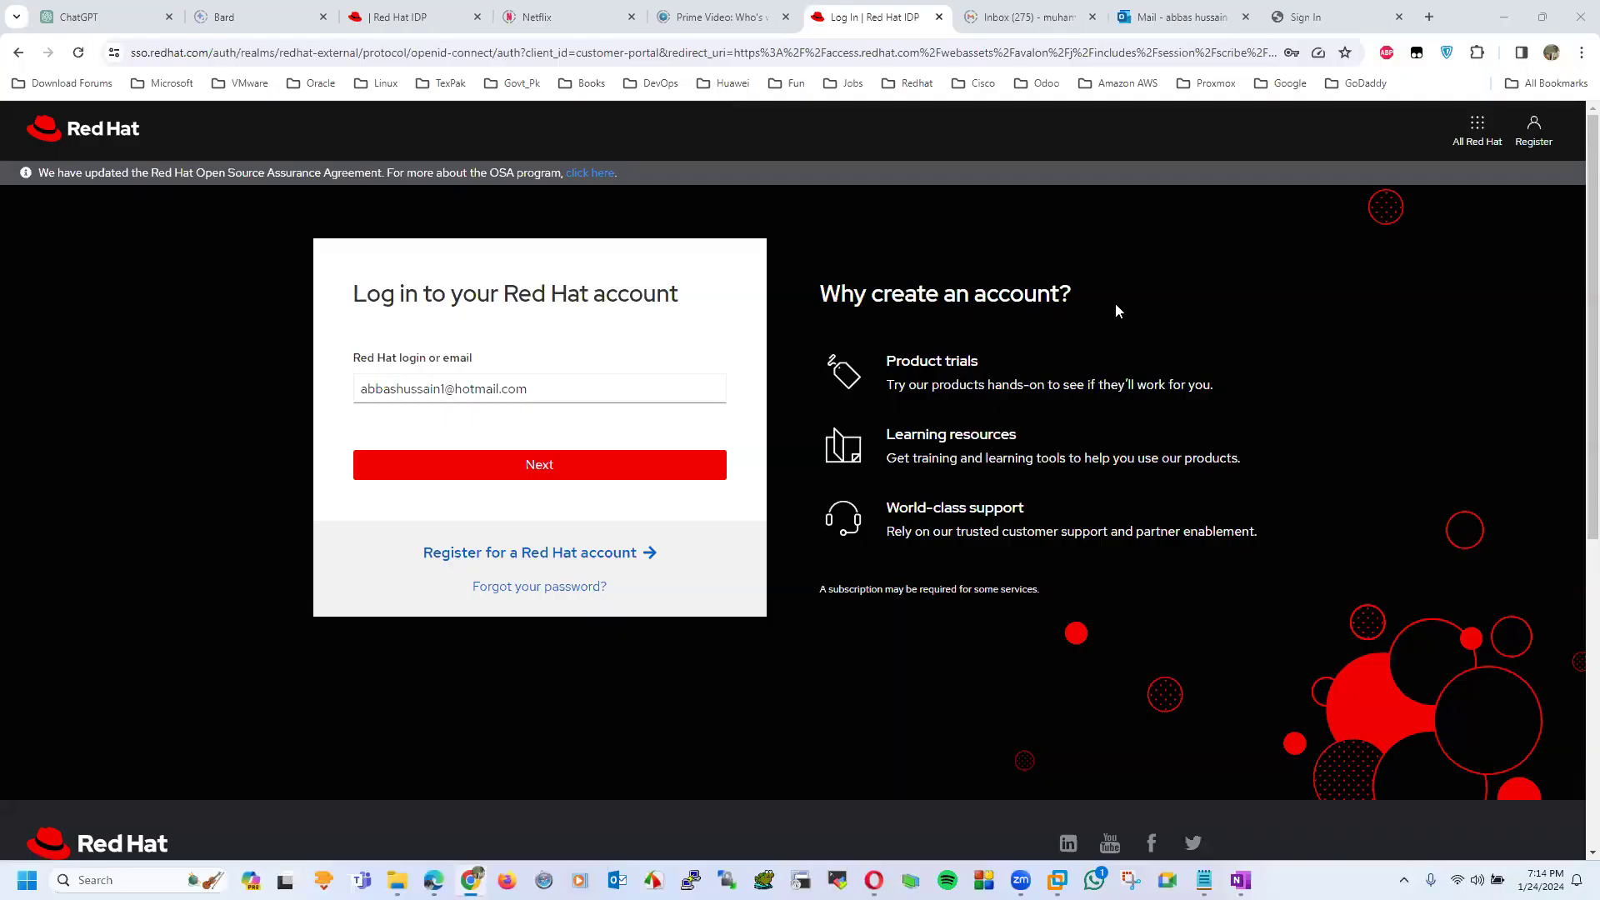
# - Sign in to the Red Hat account with the login e-mail and Chrome's saved password
pyautogui.click(567, 388)
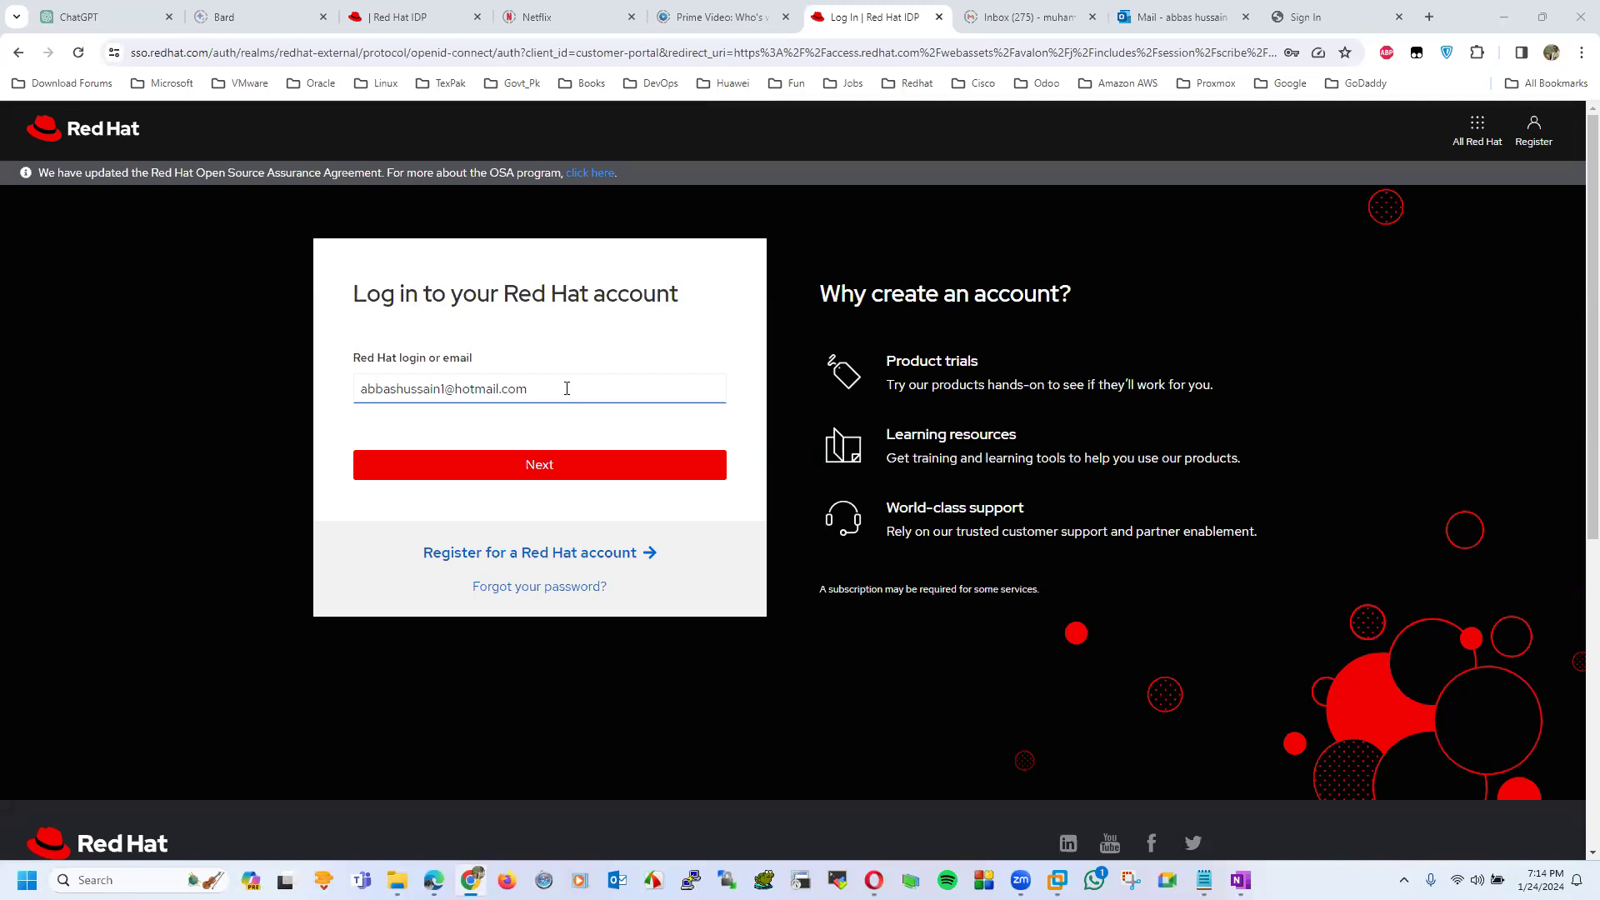
pyautogui.click(578, 463)
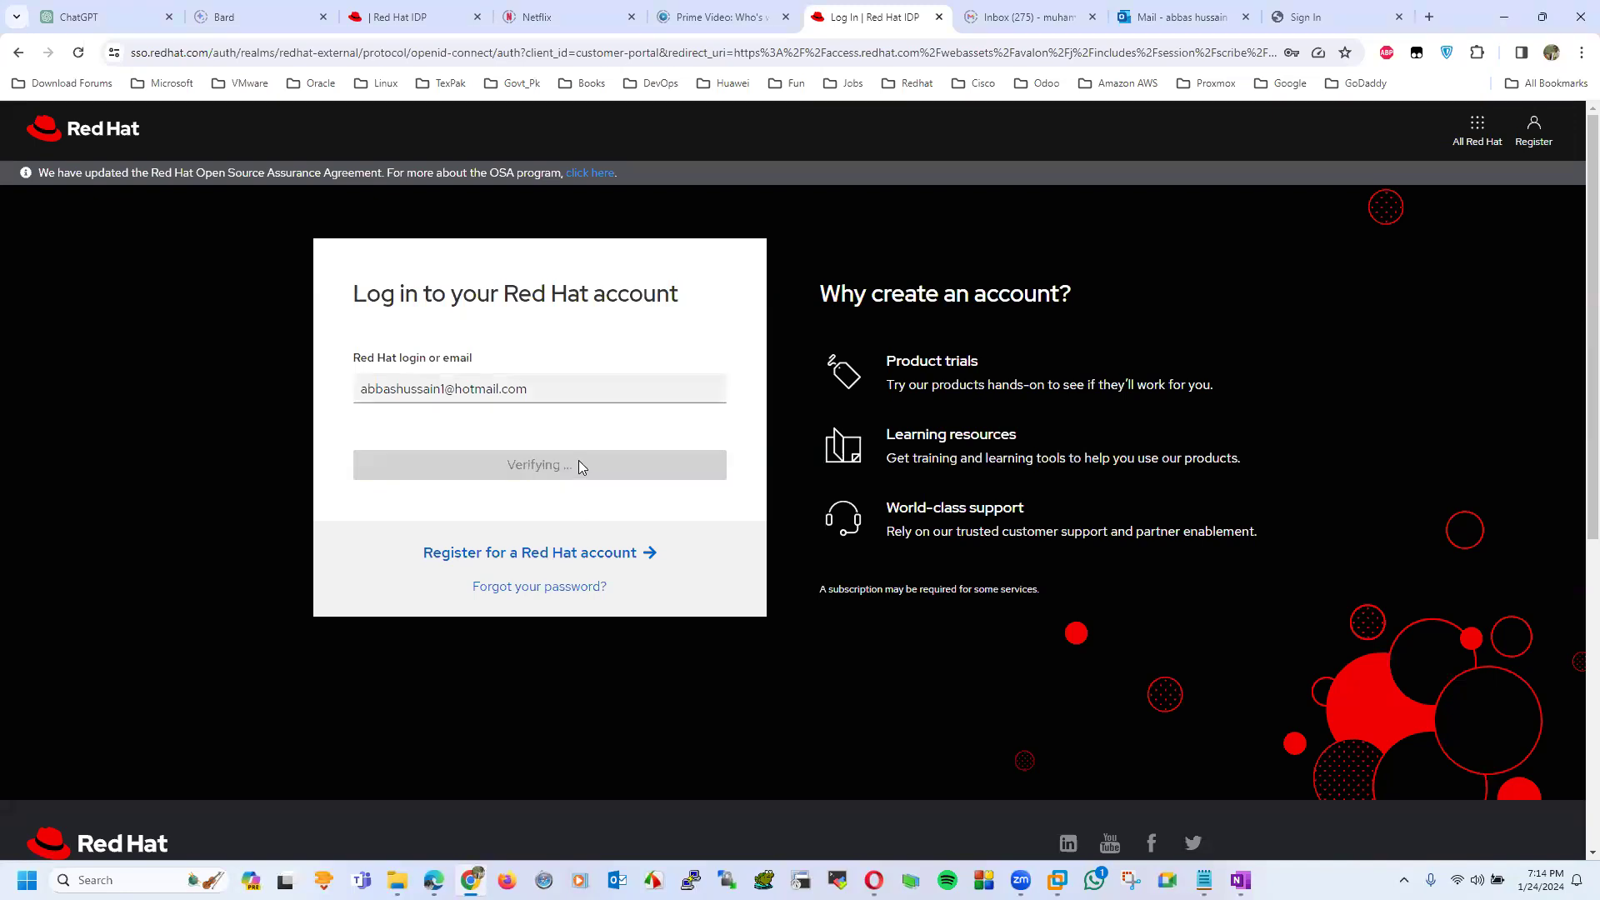
pyautogui.click(578, 460)
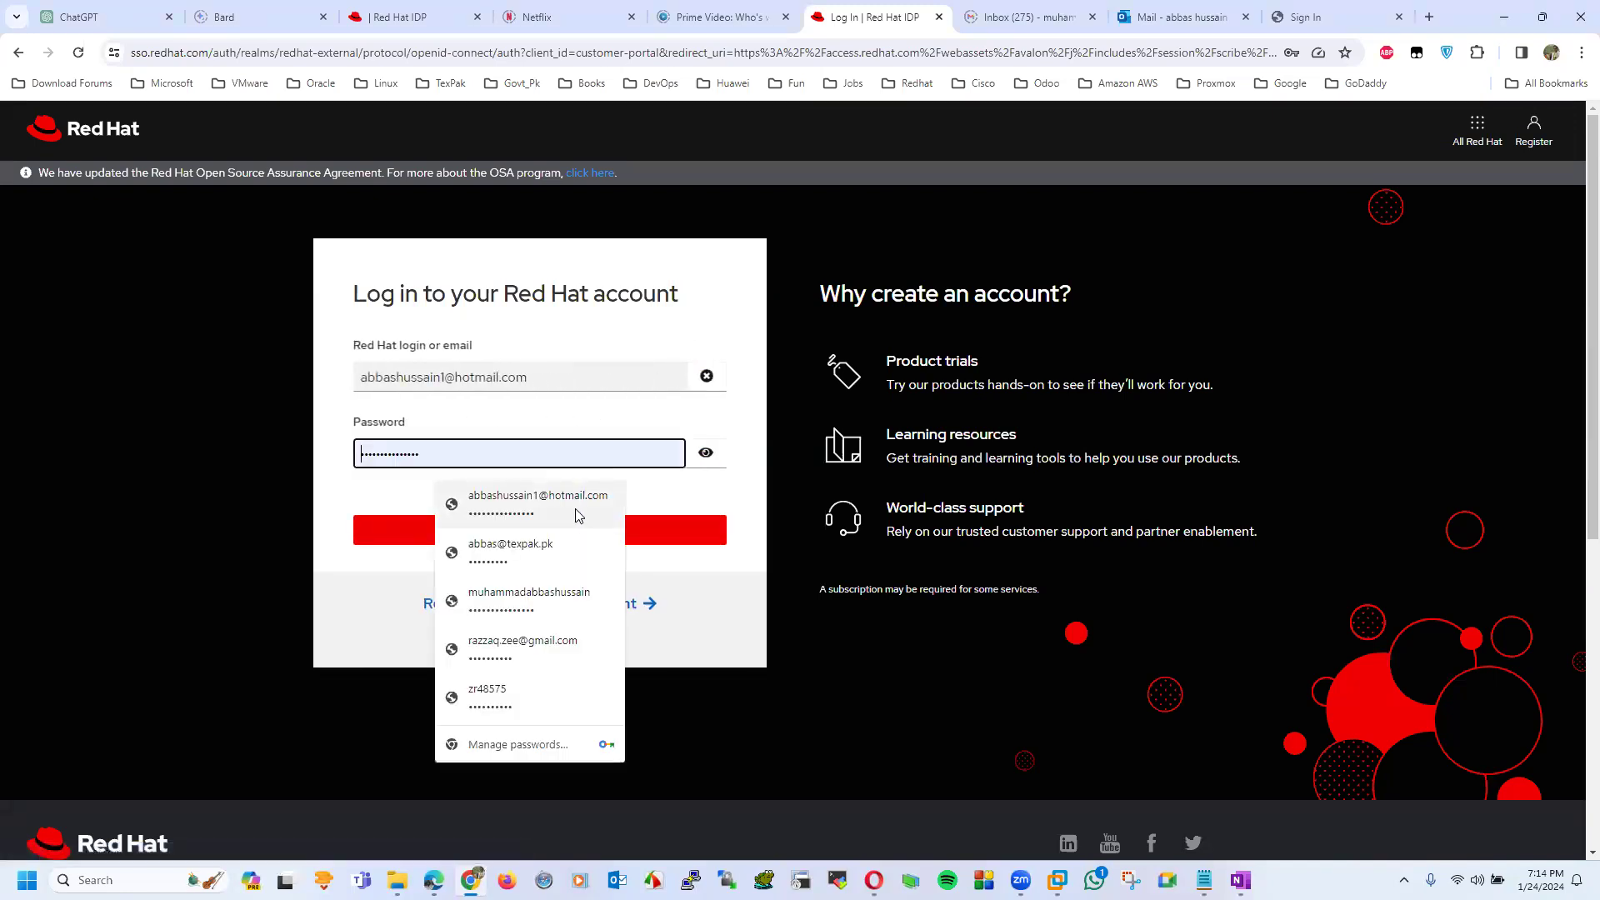
pyautogui.click(578, 500)
pyautogui.click(596, 543)
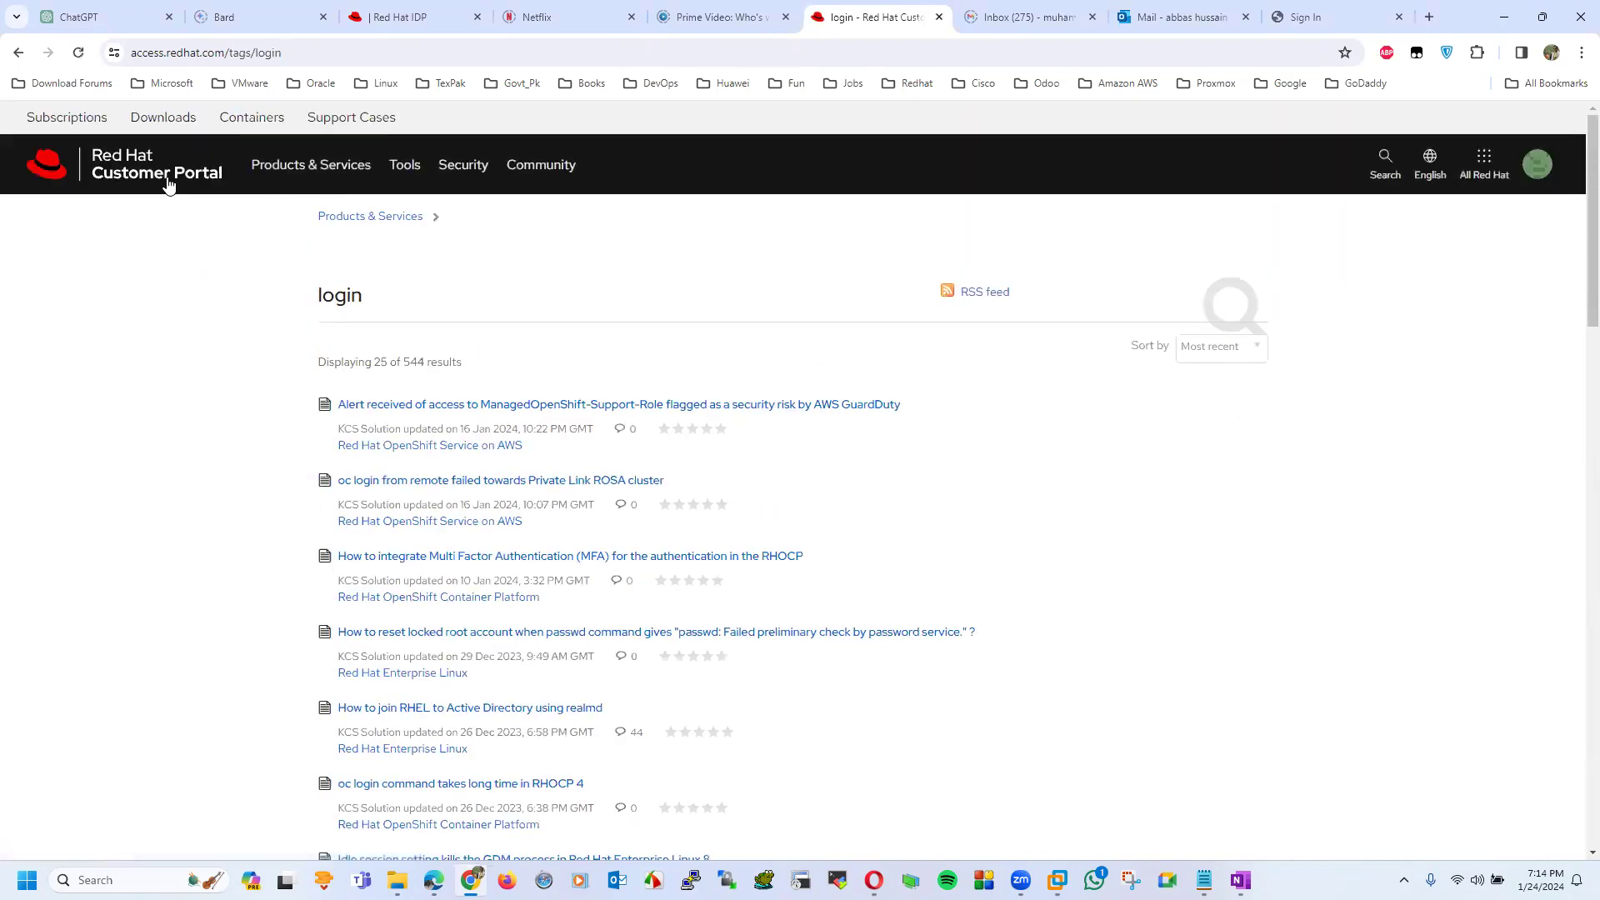
# - Browse All Products grouped by category and open the Red Hat Enterprise Linux product page
pyautogui.click(308, 181)
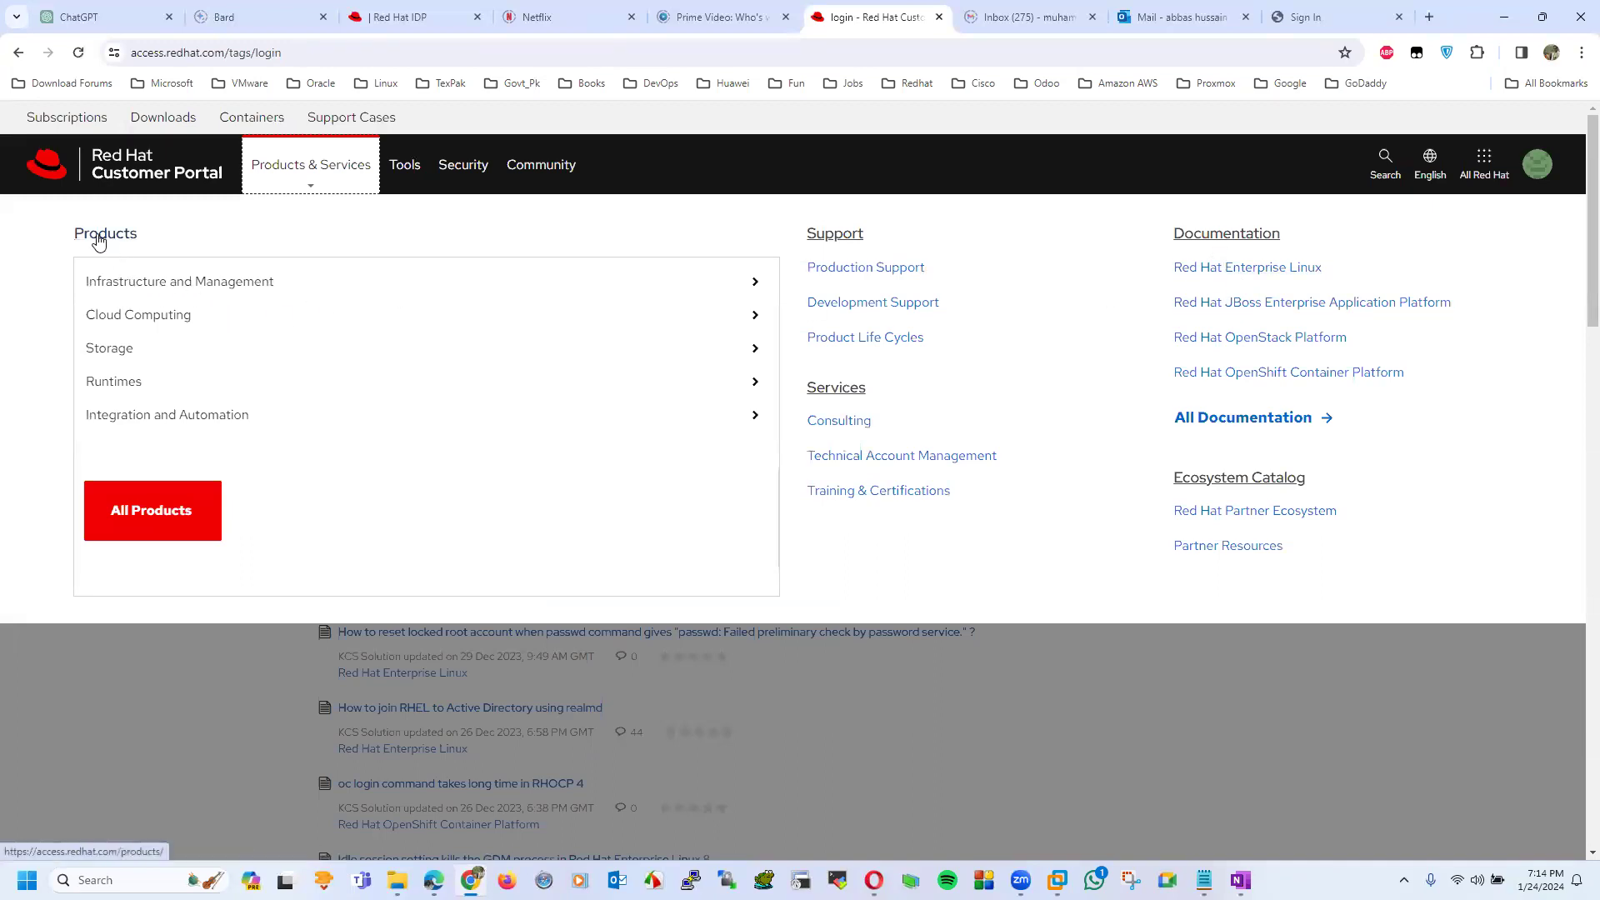
pyautogui.click(143, 515)
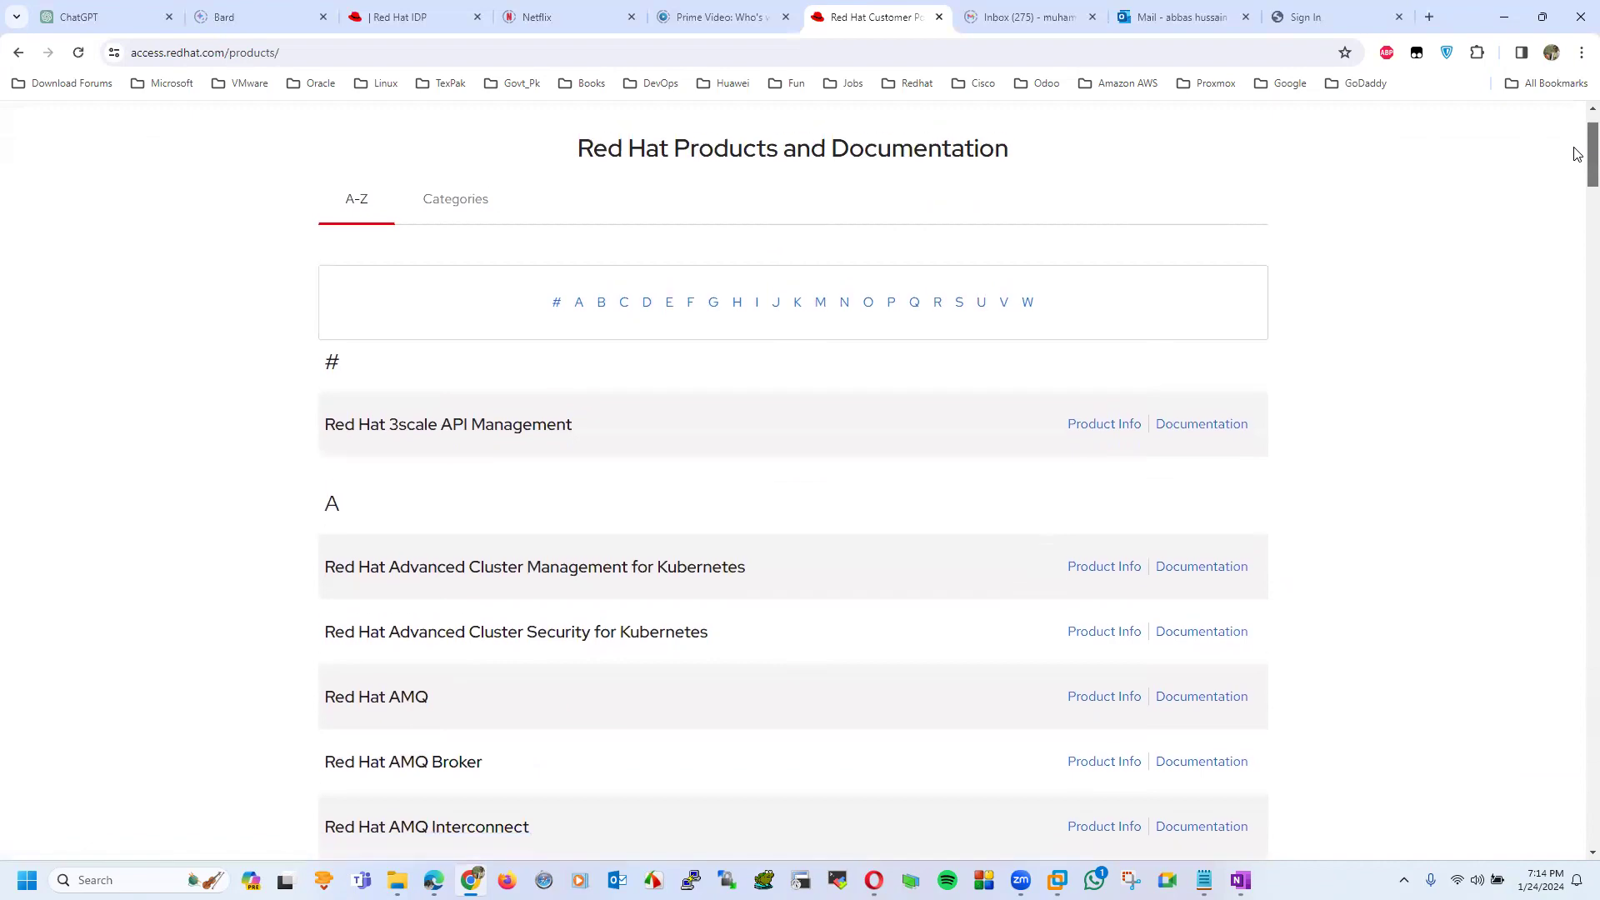
pyautogui.scroll(-2, 1577, 170)
pyautogui.scroll(-3, 1577, 170)
pyautogui.scroll(-5, 1577, 214)
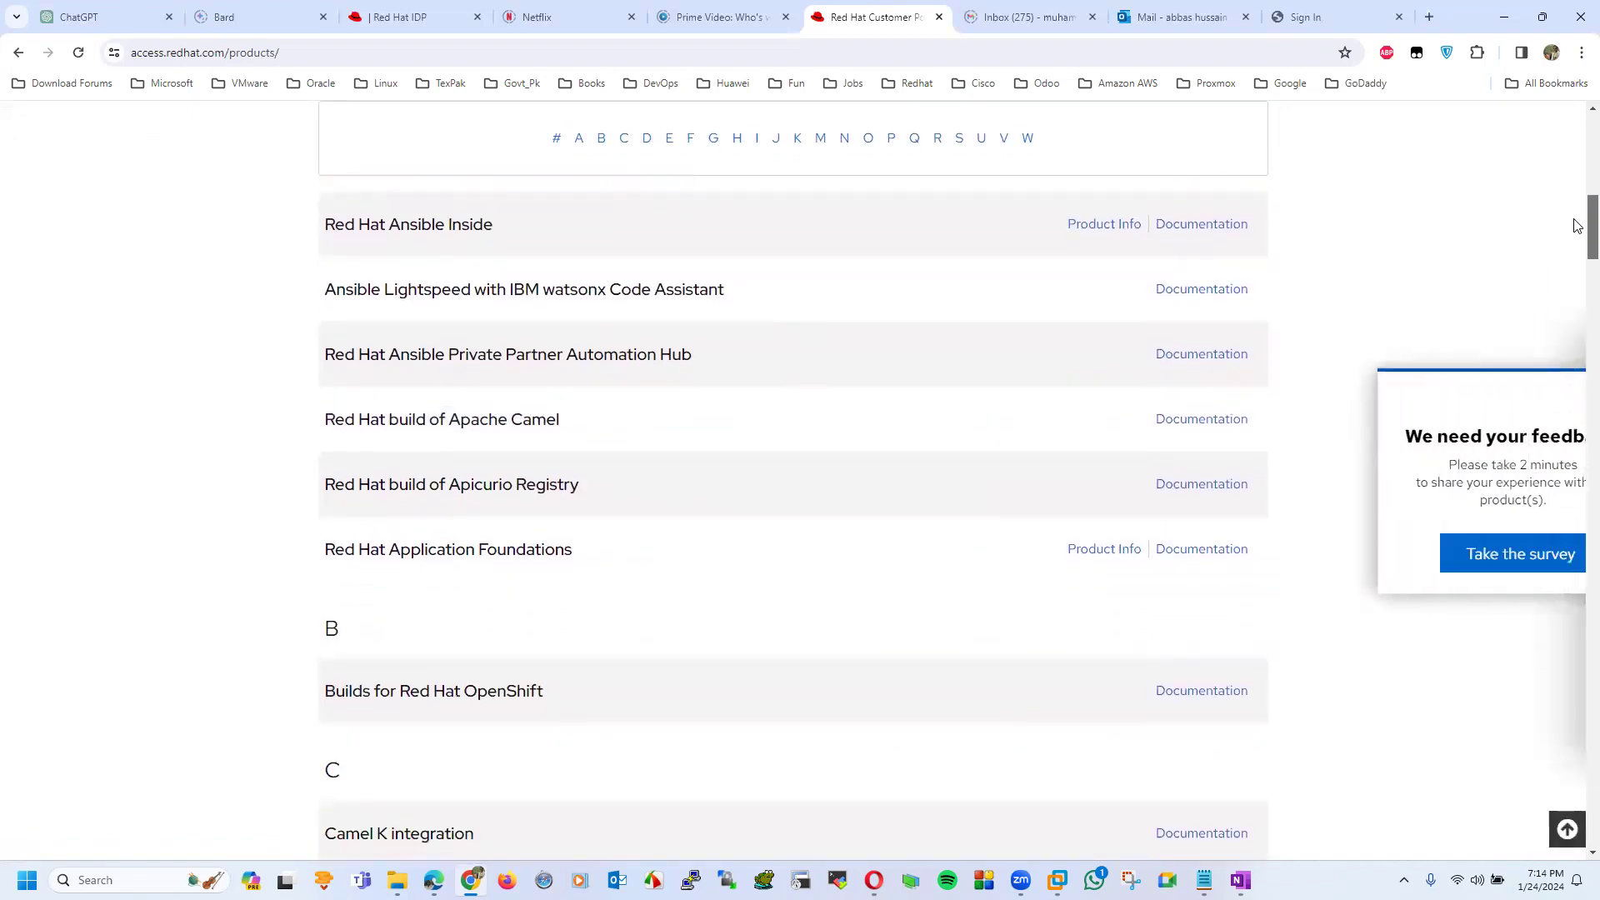
pyautogui.moveTo(1576, 225); pyautogui.dragTo(1576, 148)
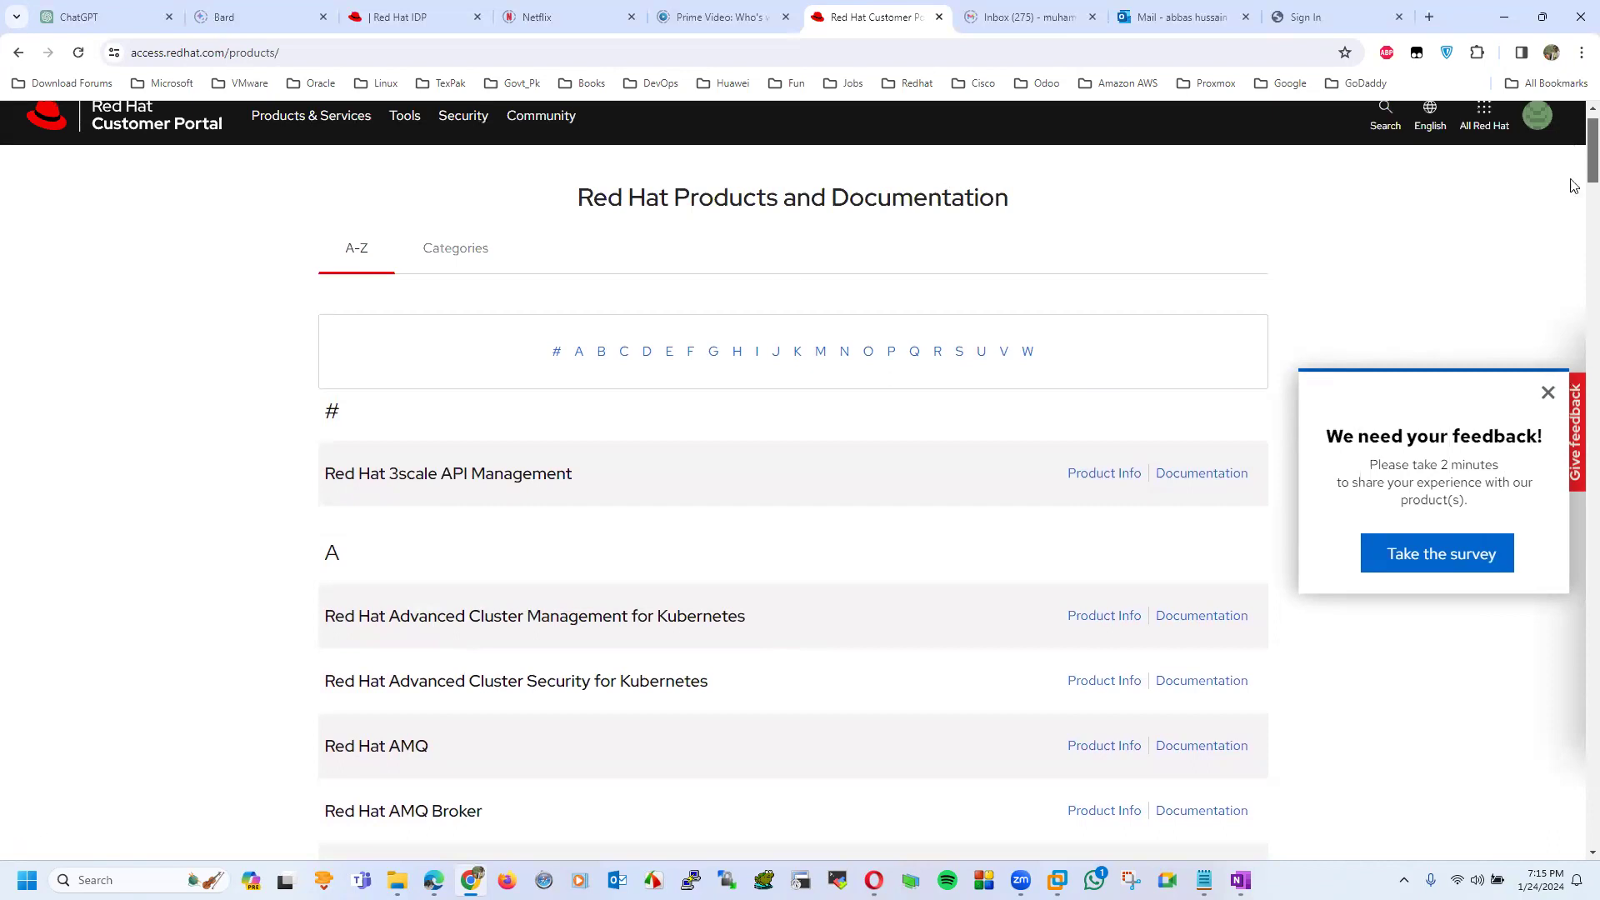
pyautogui.click(462, 246)
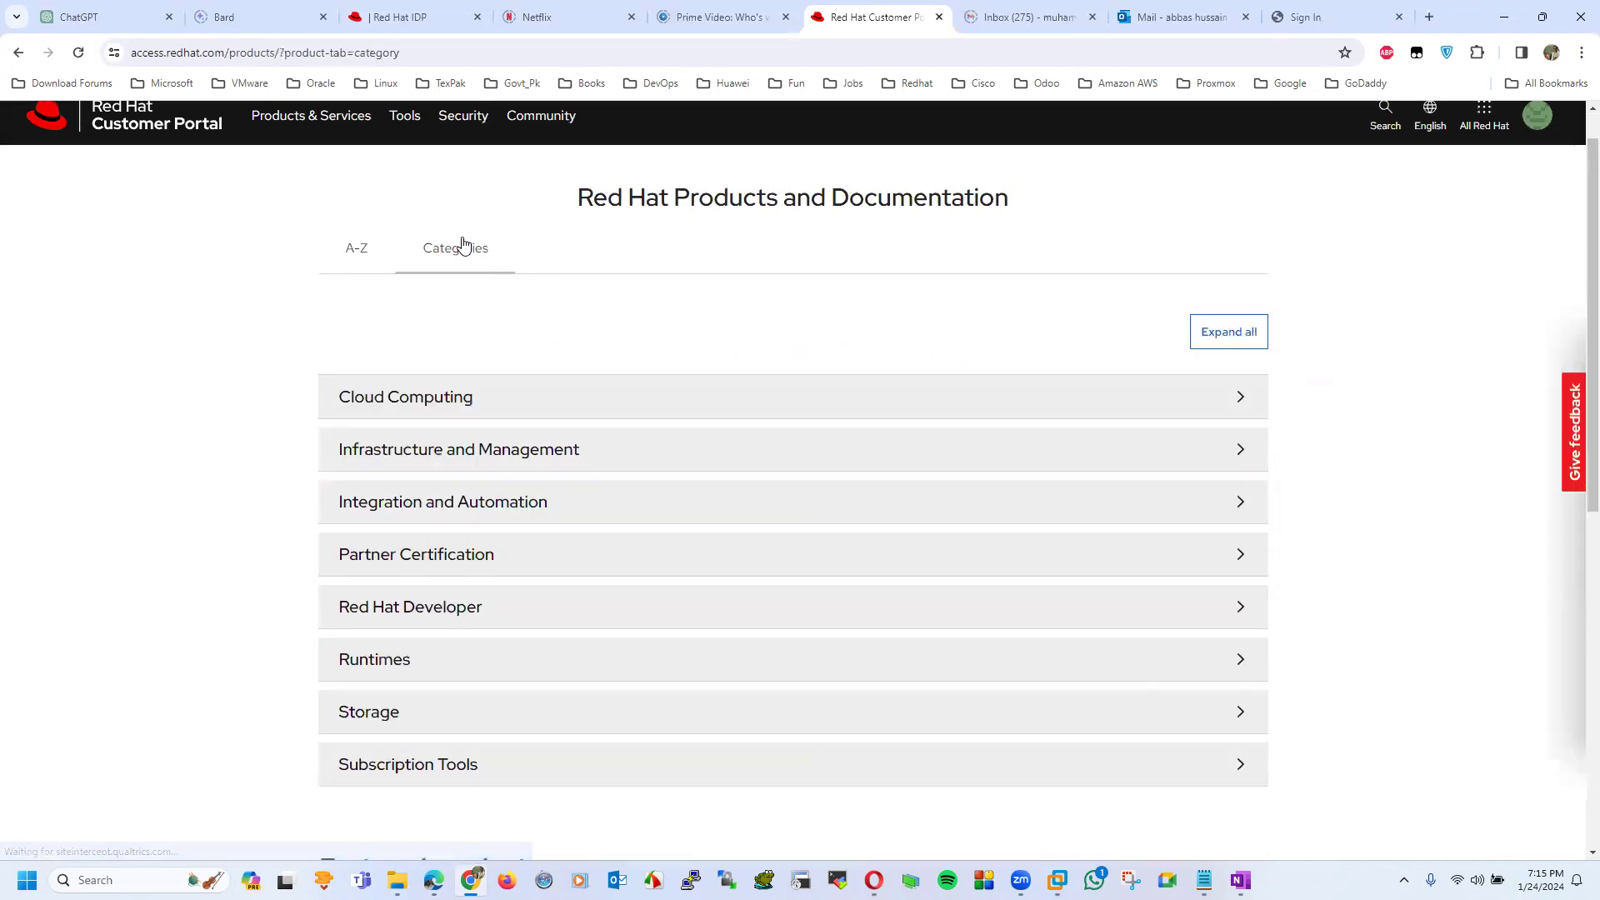
pyautogui.scroll(-3, 446, 667)
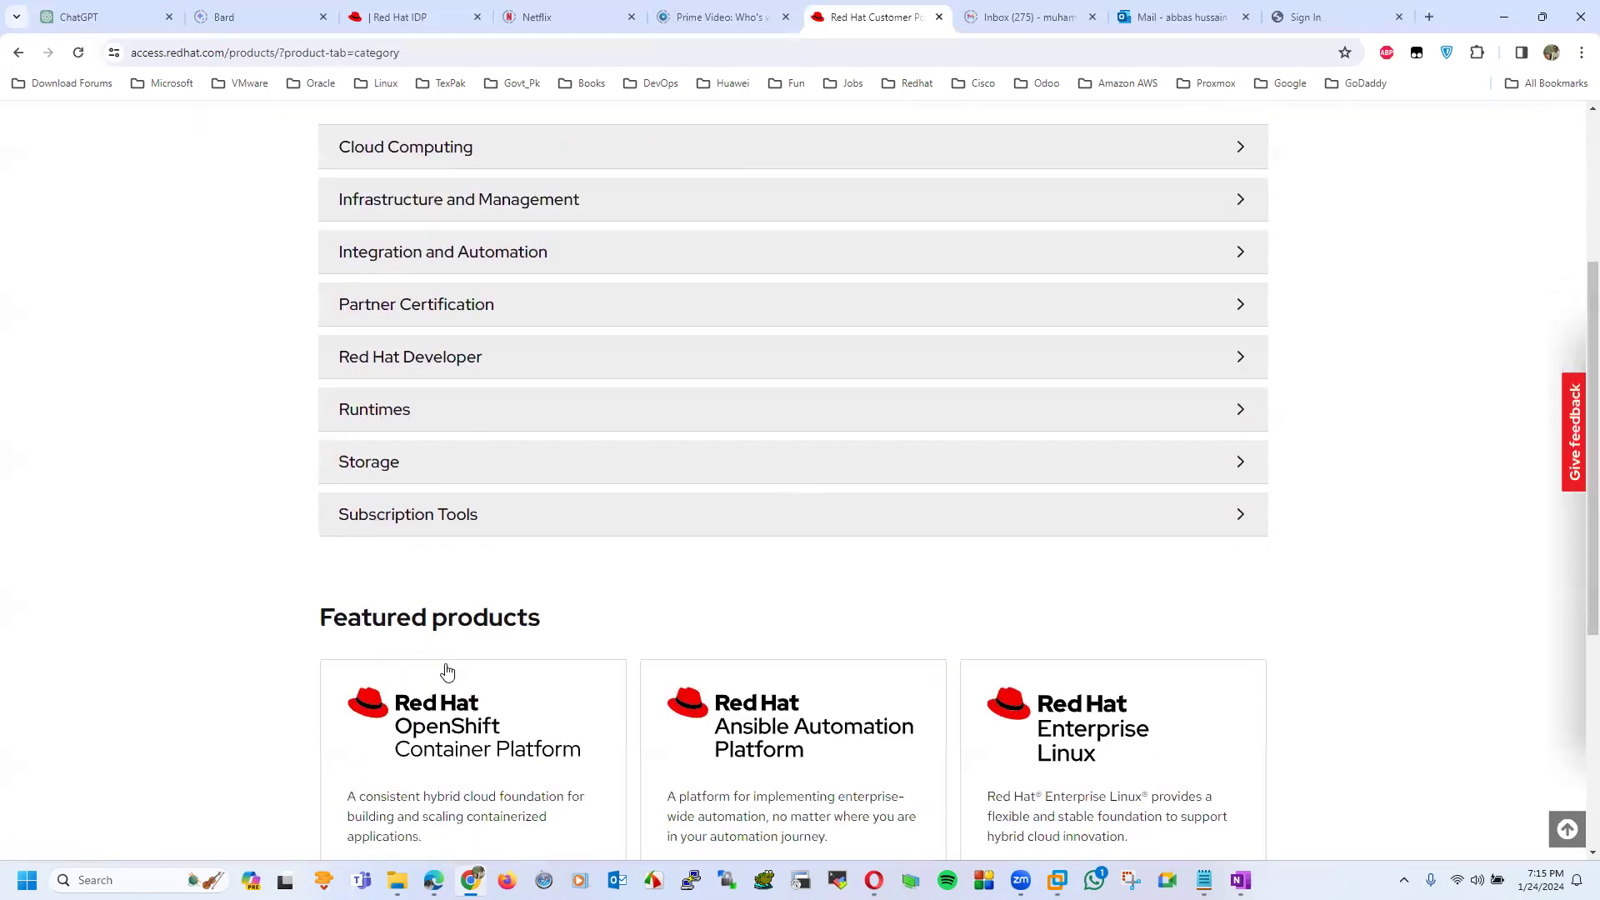
pyautogui.scroll(-5, 485, 549)
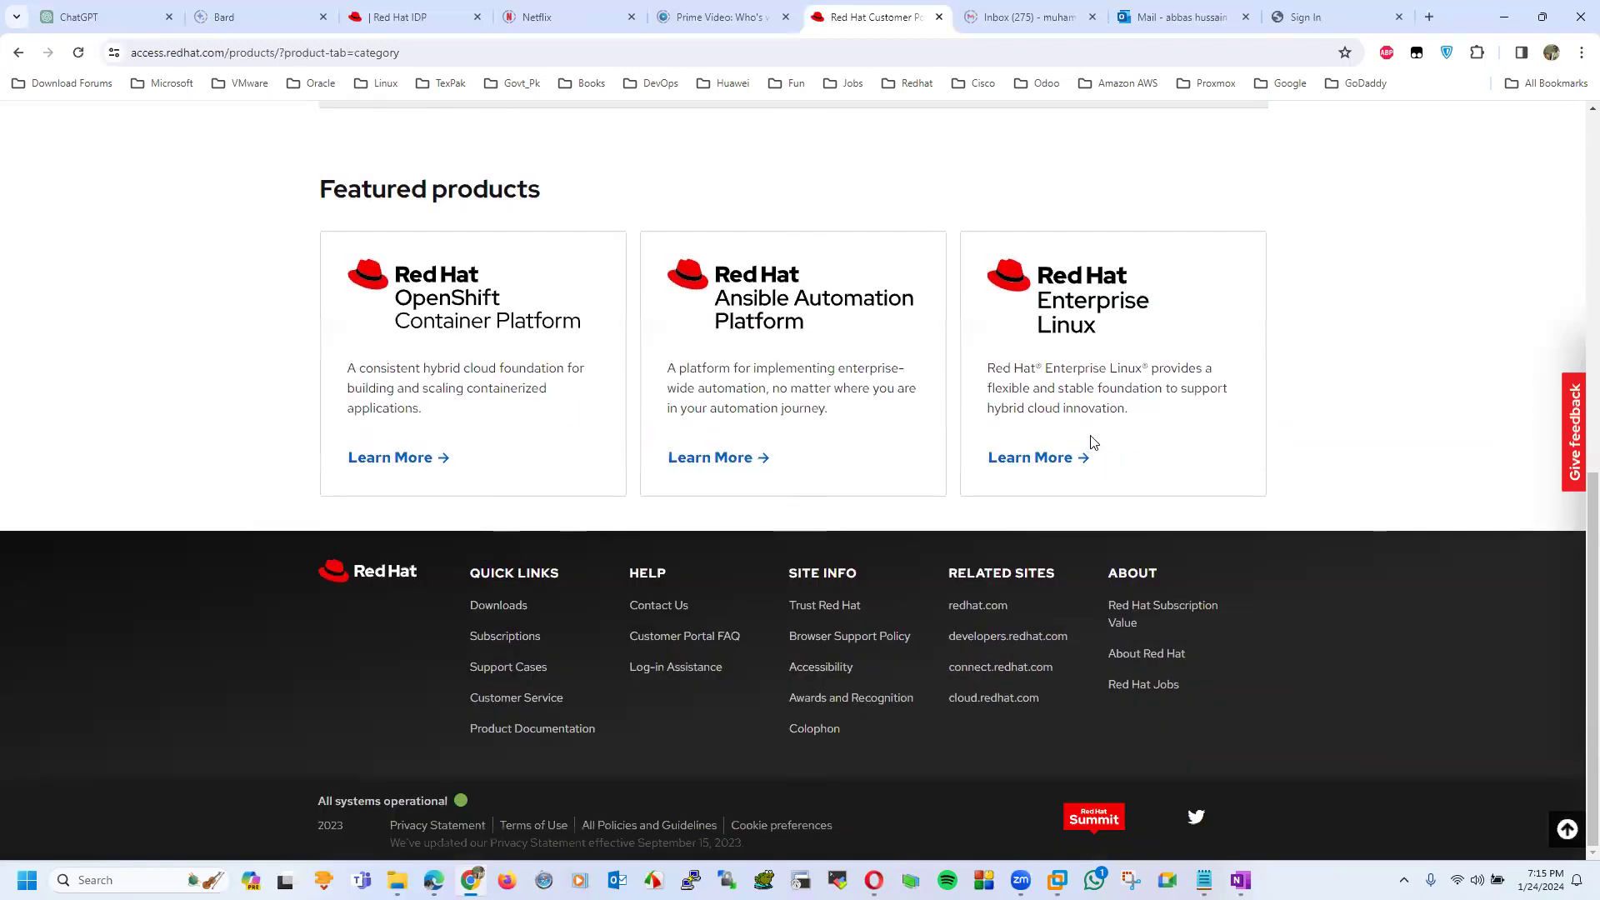
pyautogui.click(1046, 458)
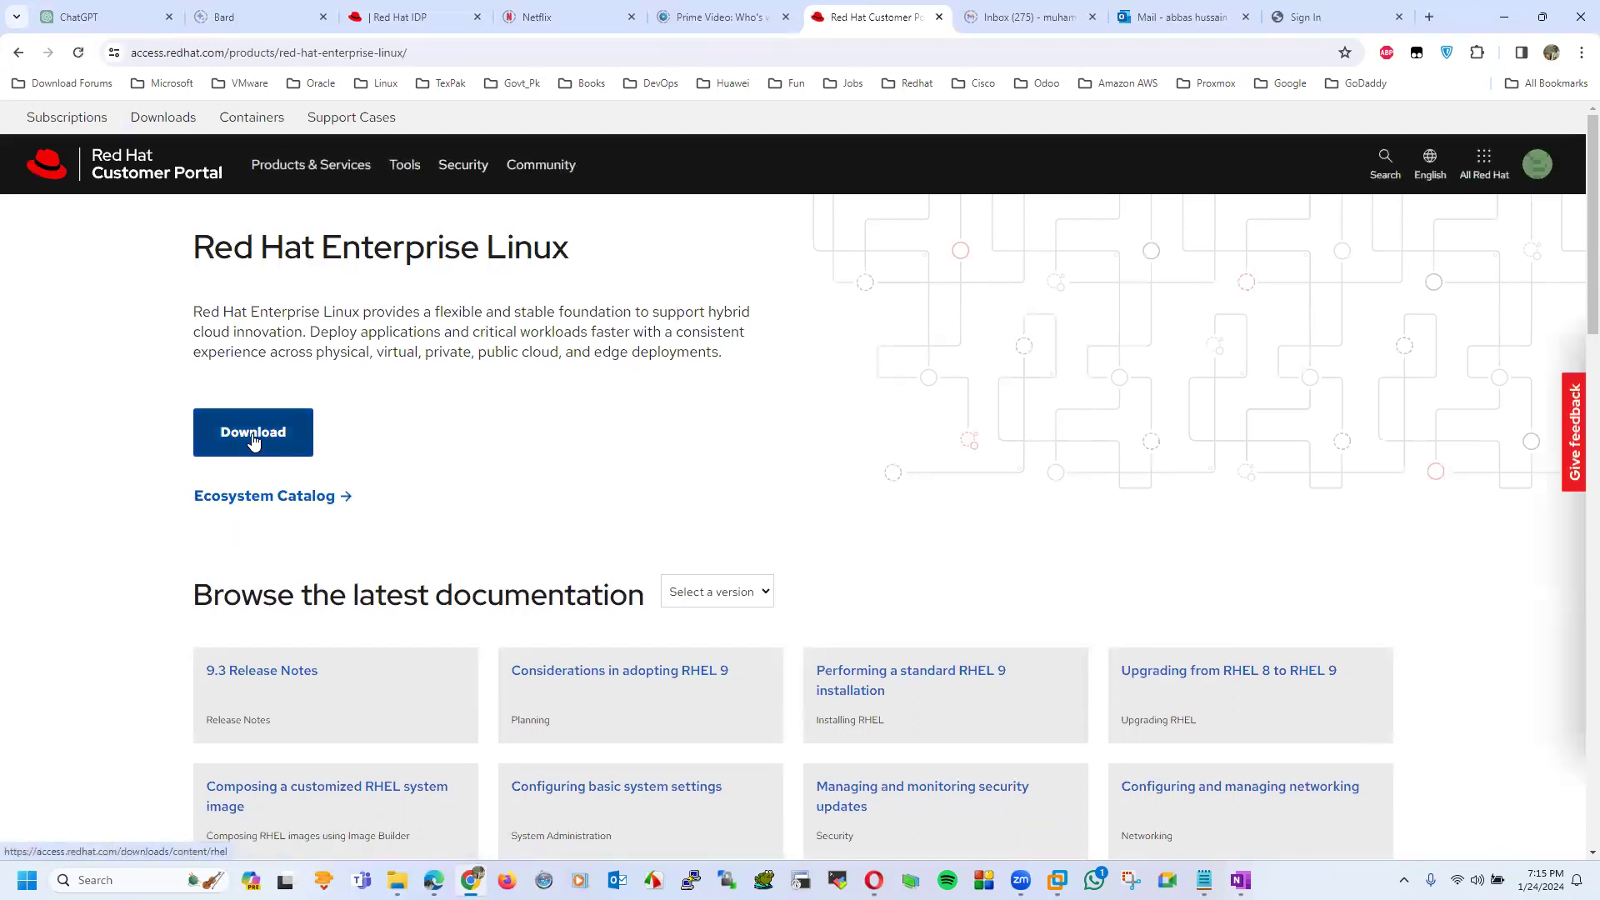
# - Choose version 9, go to Download, and show details for the 901 MB RHEL 9.3 Boot ISO
pyautogui.click(760, 596)
pyautogui.click(692, 632)
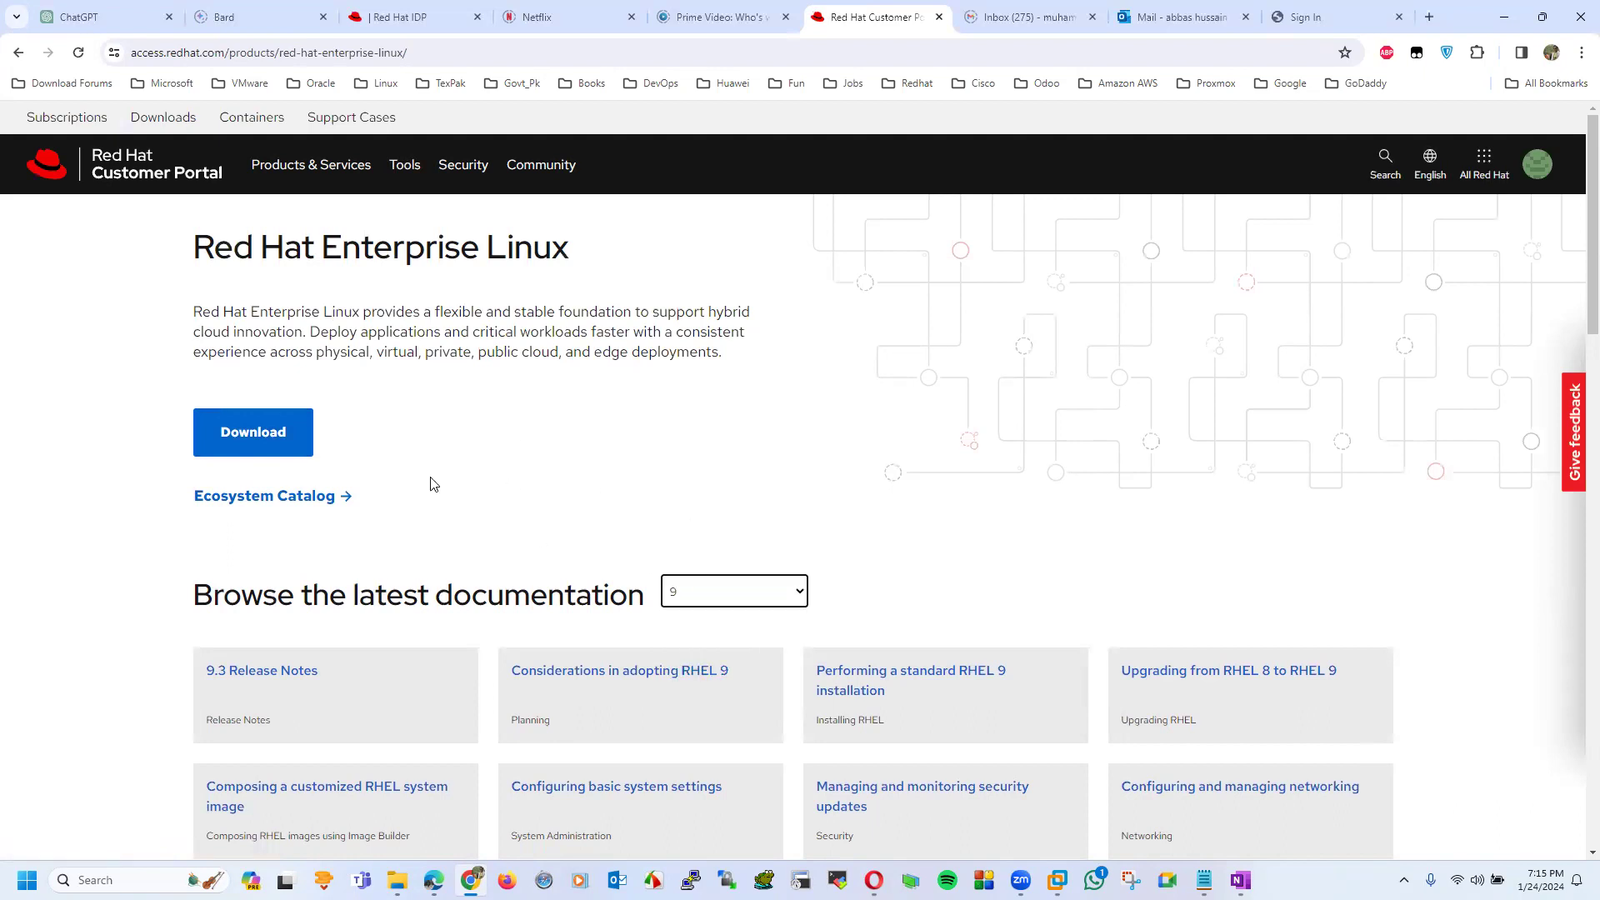
pyautogui.click(252, 433)
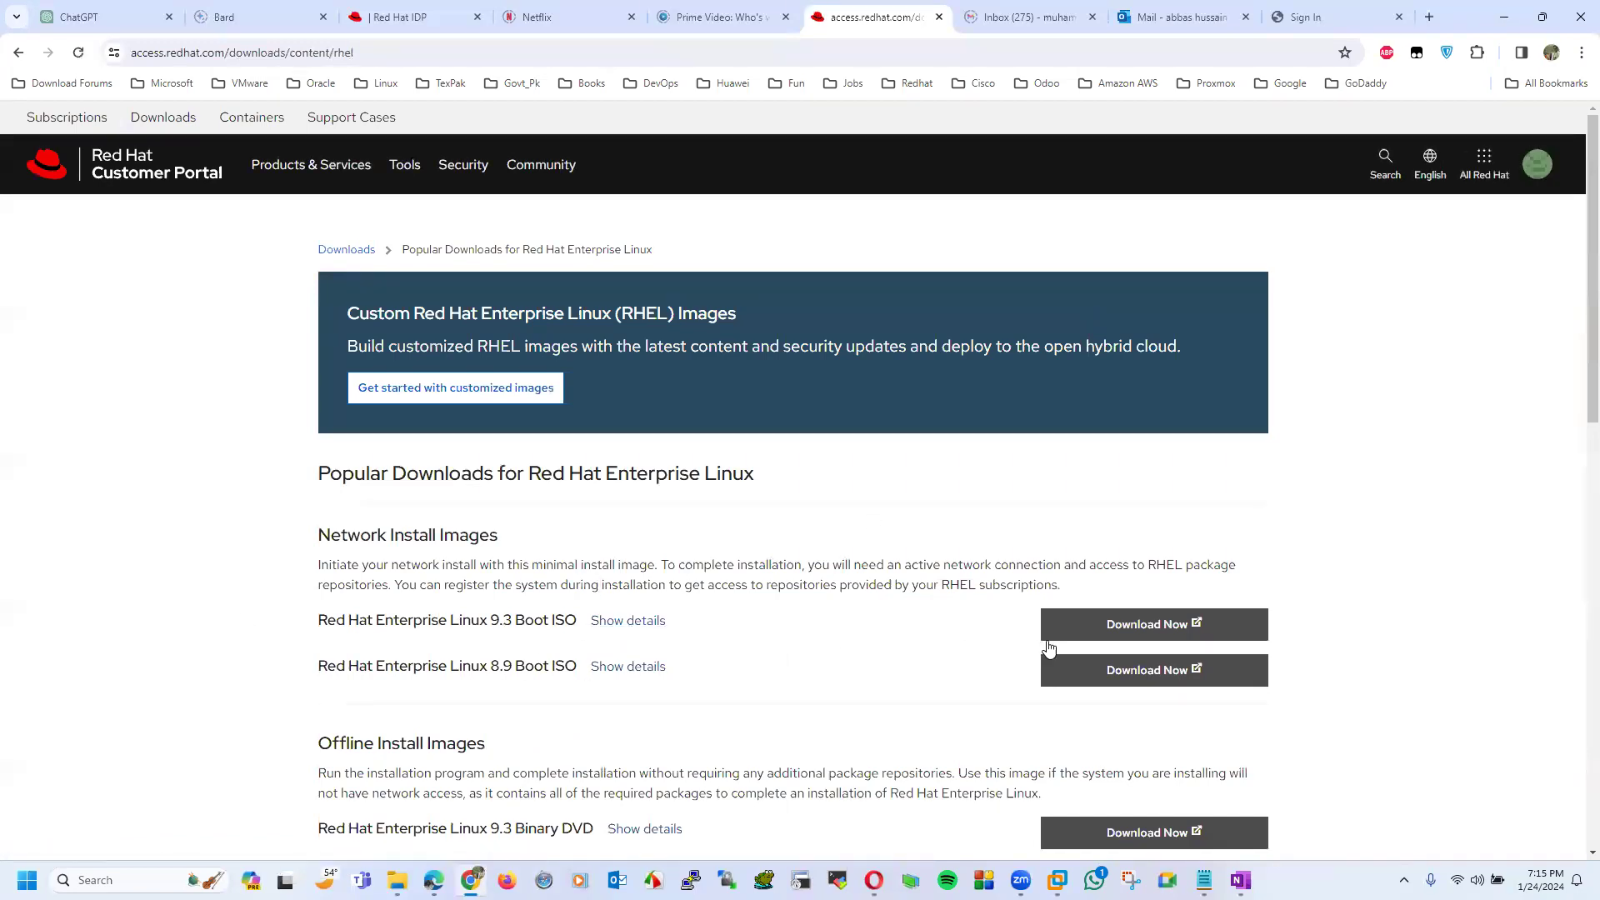
pyautogui.click(640, 631)
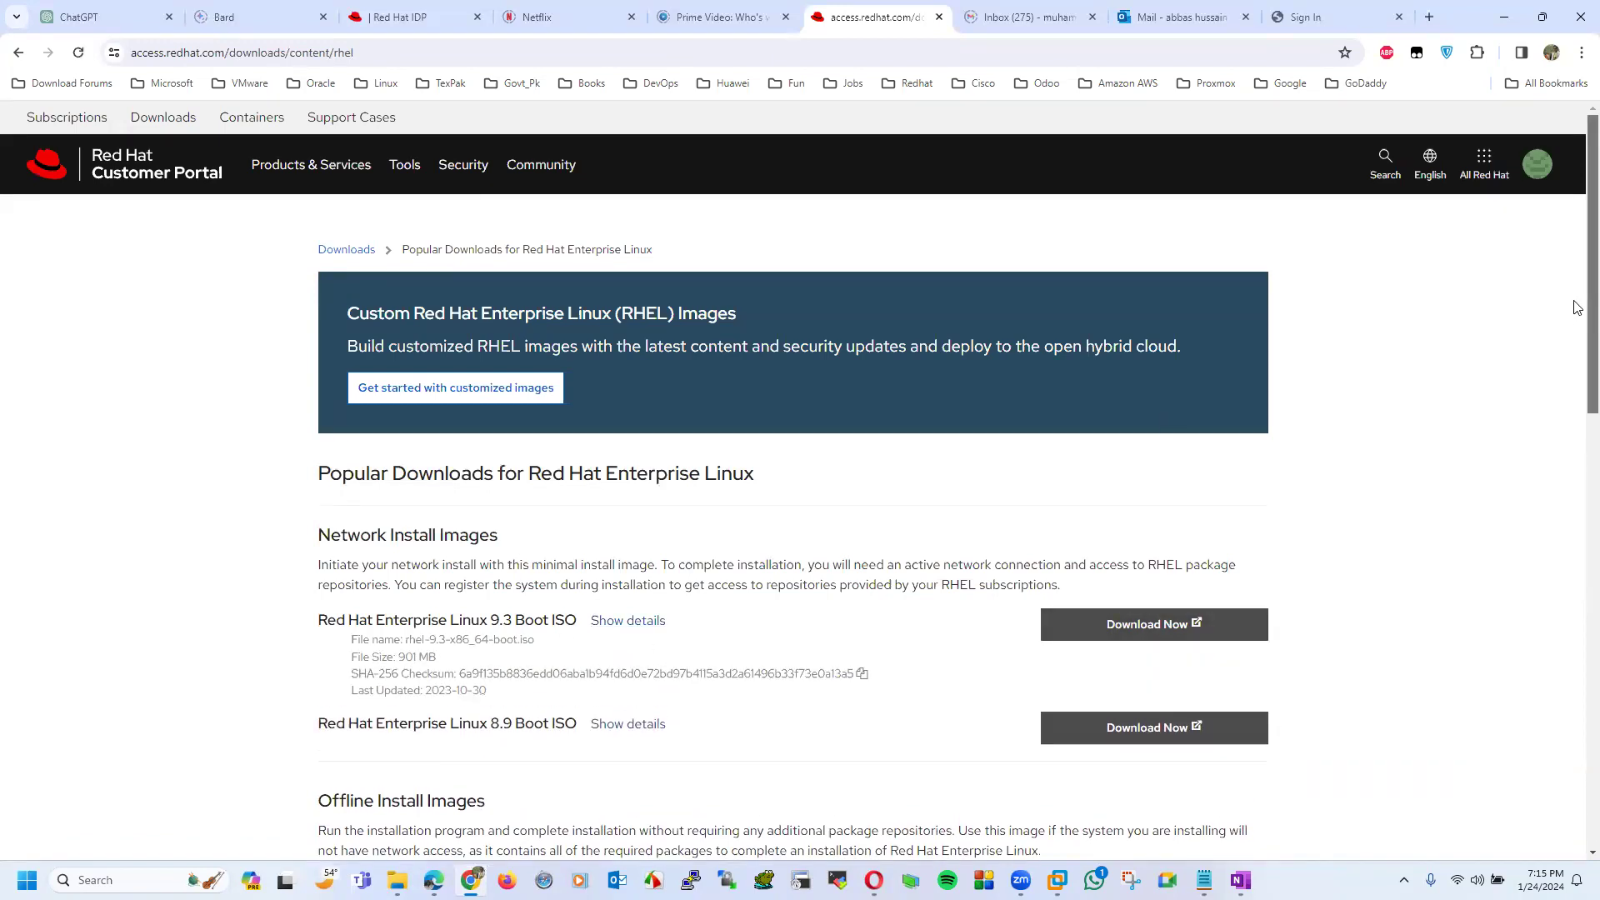
pyautogui.moveTo(1575, 307); pyautogui.dragTo(1576, 435)
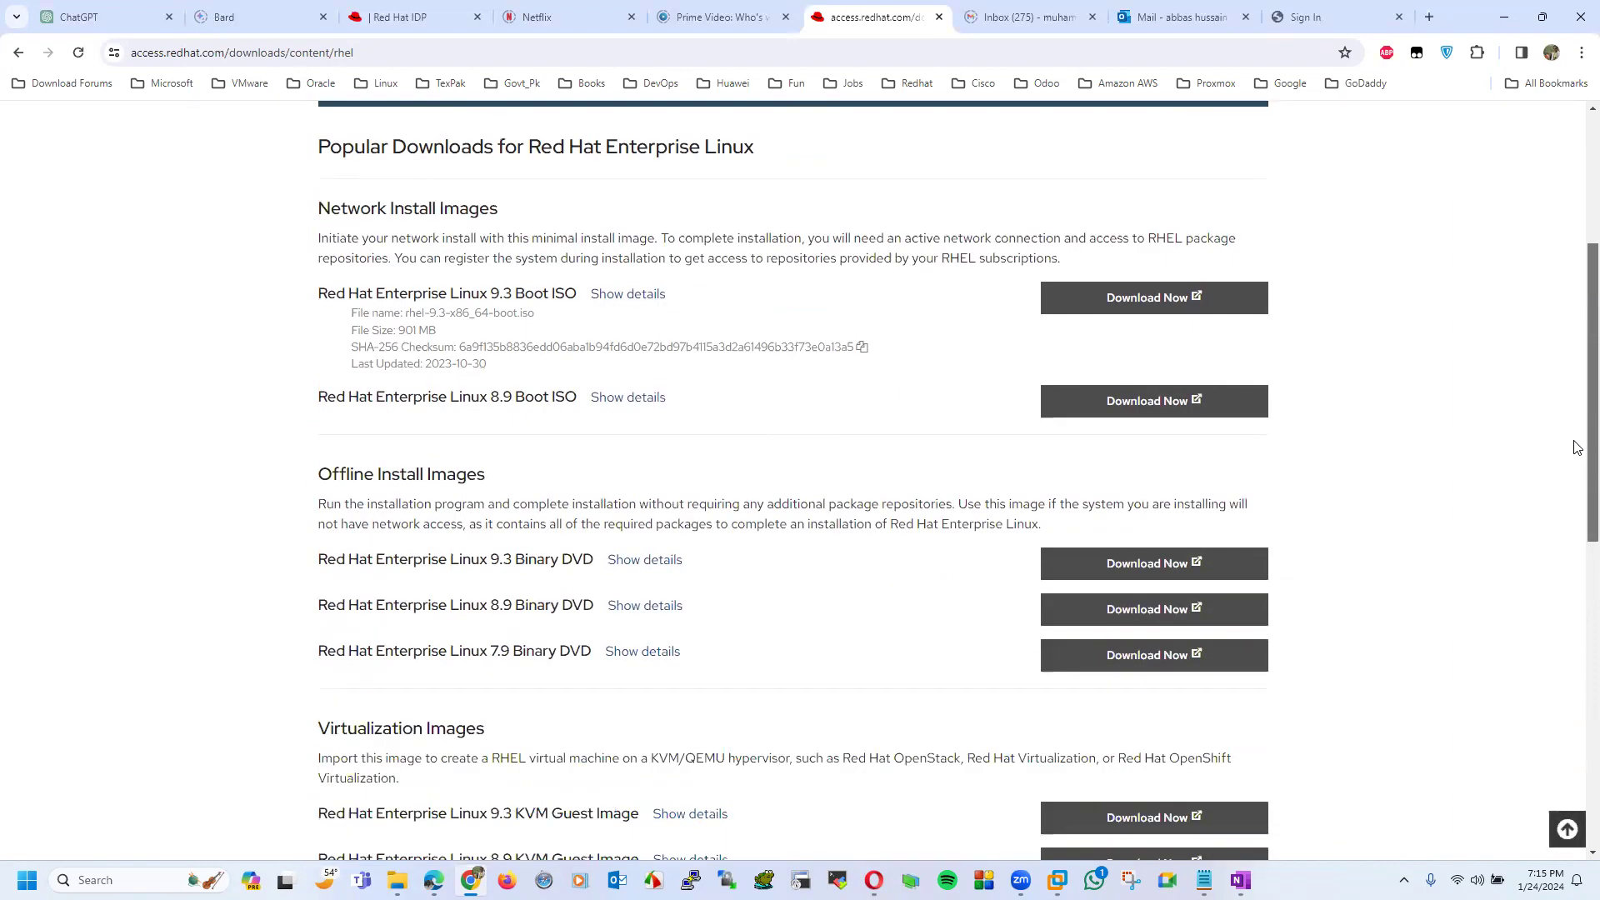
pyautogui.moveTo(1576, 447); pyautogui.dragTo(1572, 321)
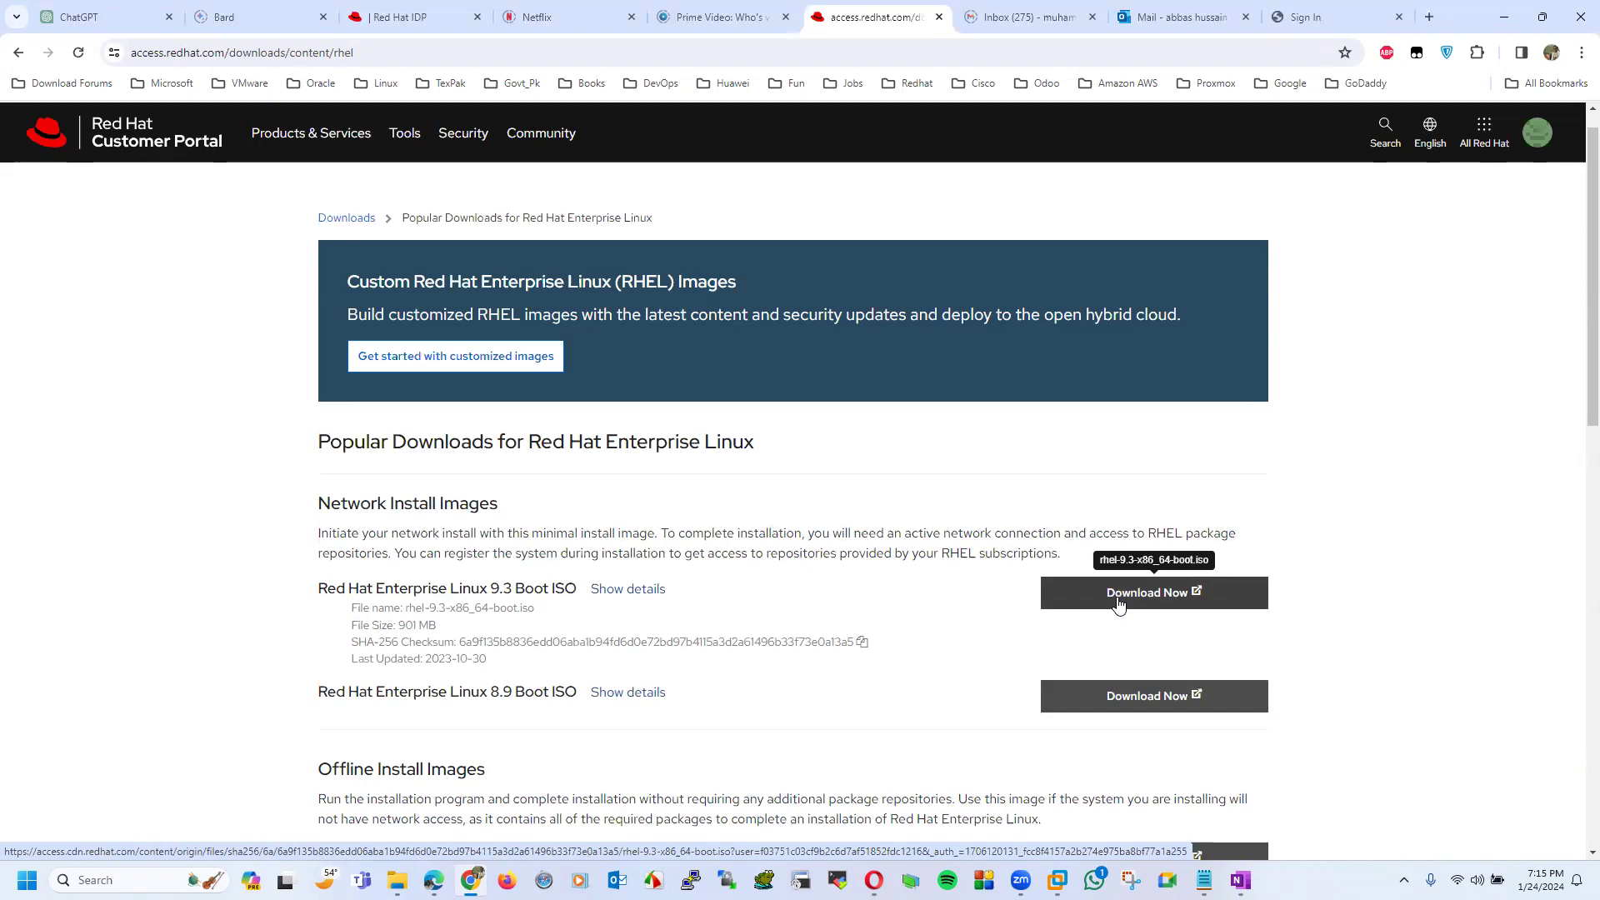
# - Go from the Red Hat sites menu to redhat.com's RHEL product page and its Try it trial page
pyautogui.click(1481, 153)
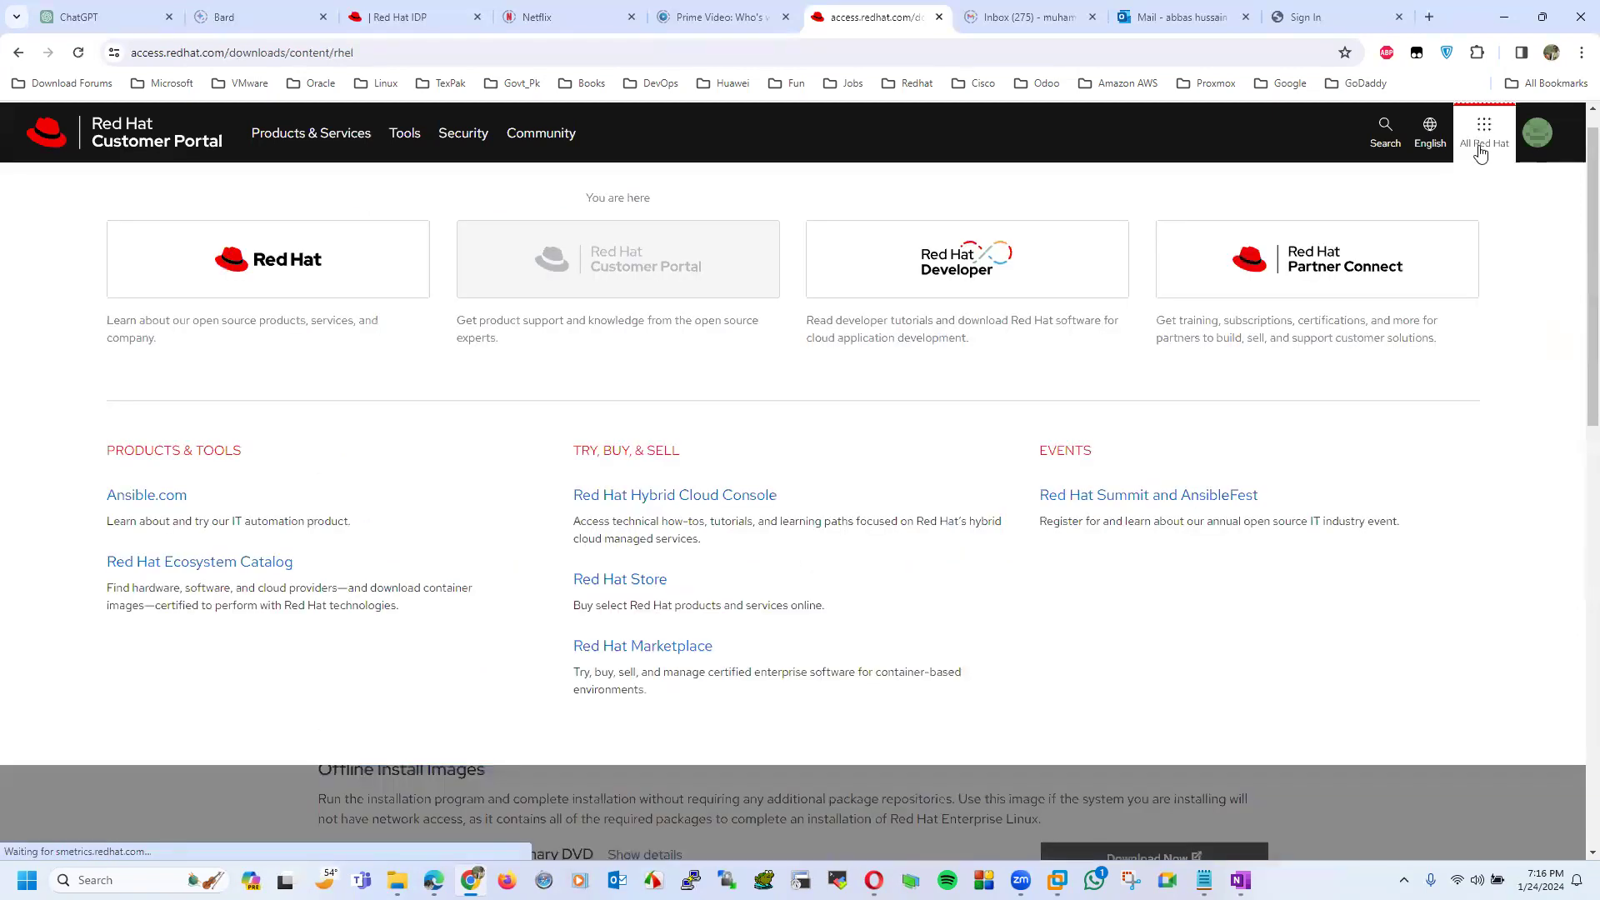
pyautogui.click(401, 277)
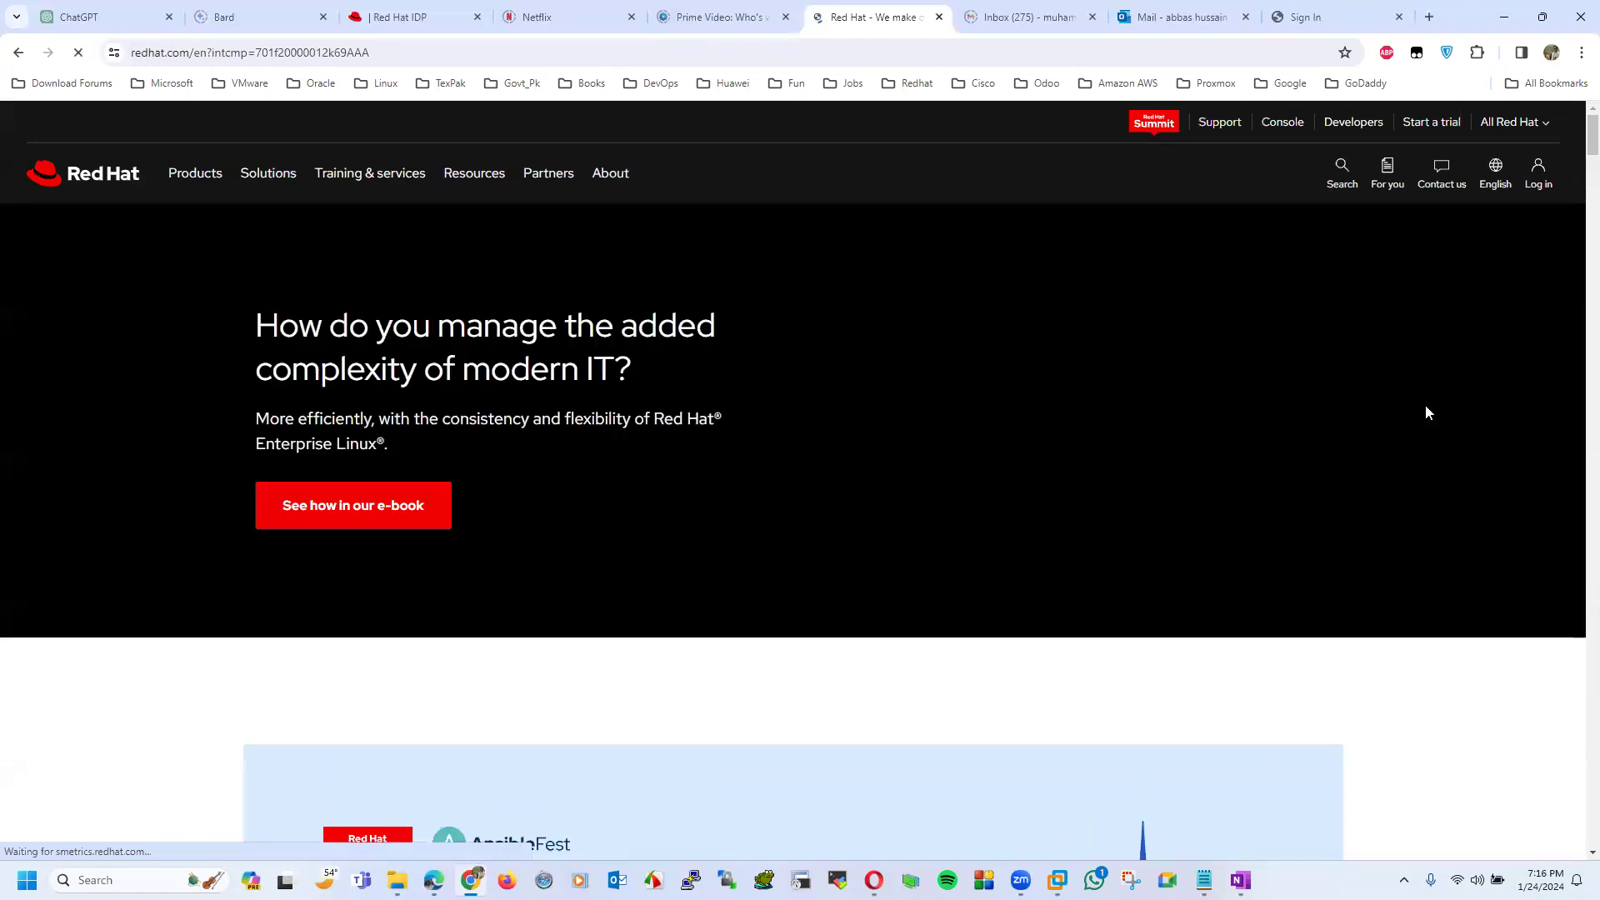
pyautogui.click(194, 175)
pyautogui.click(394, 282)
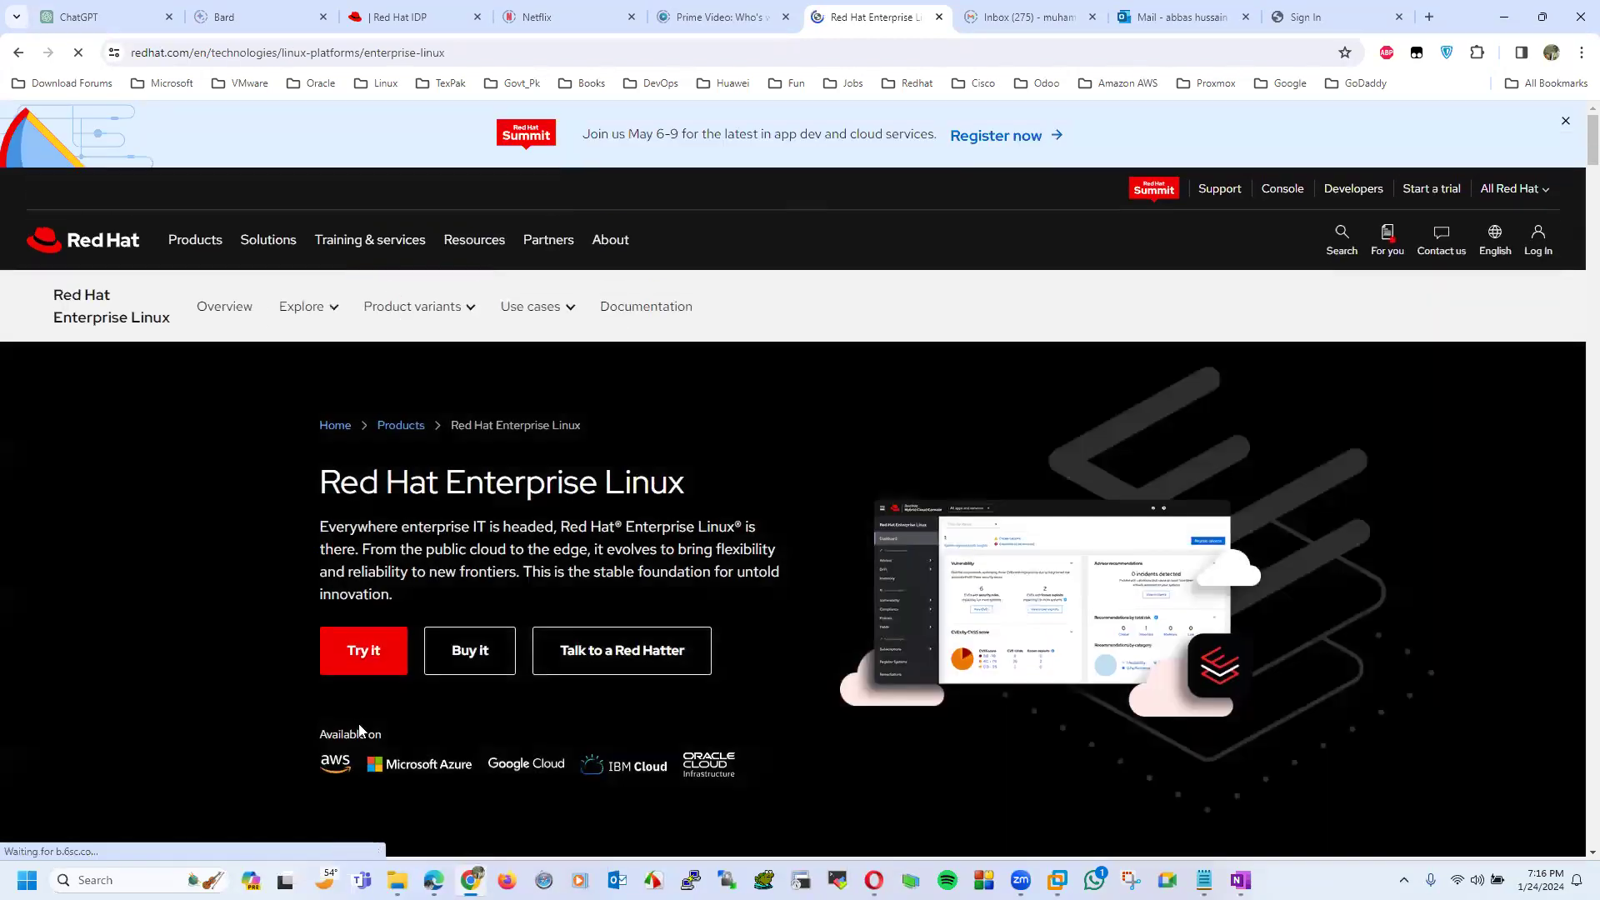
pyautogui.click(363, 652)
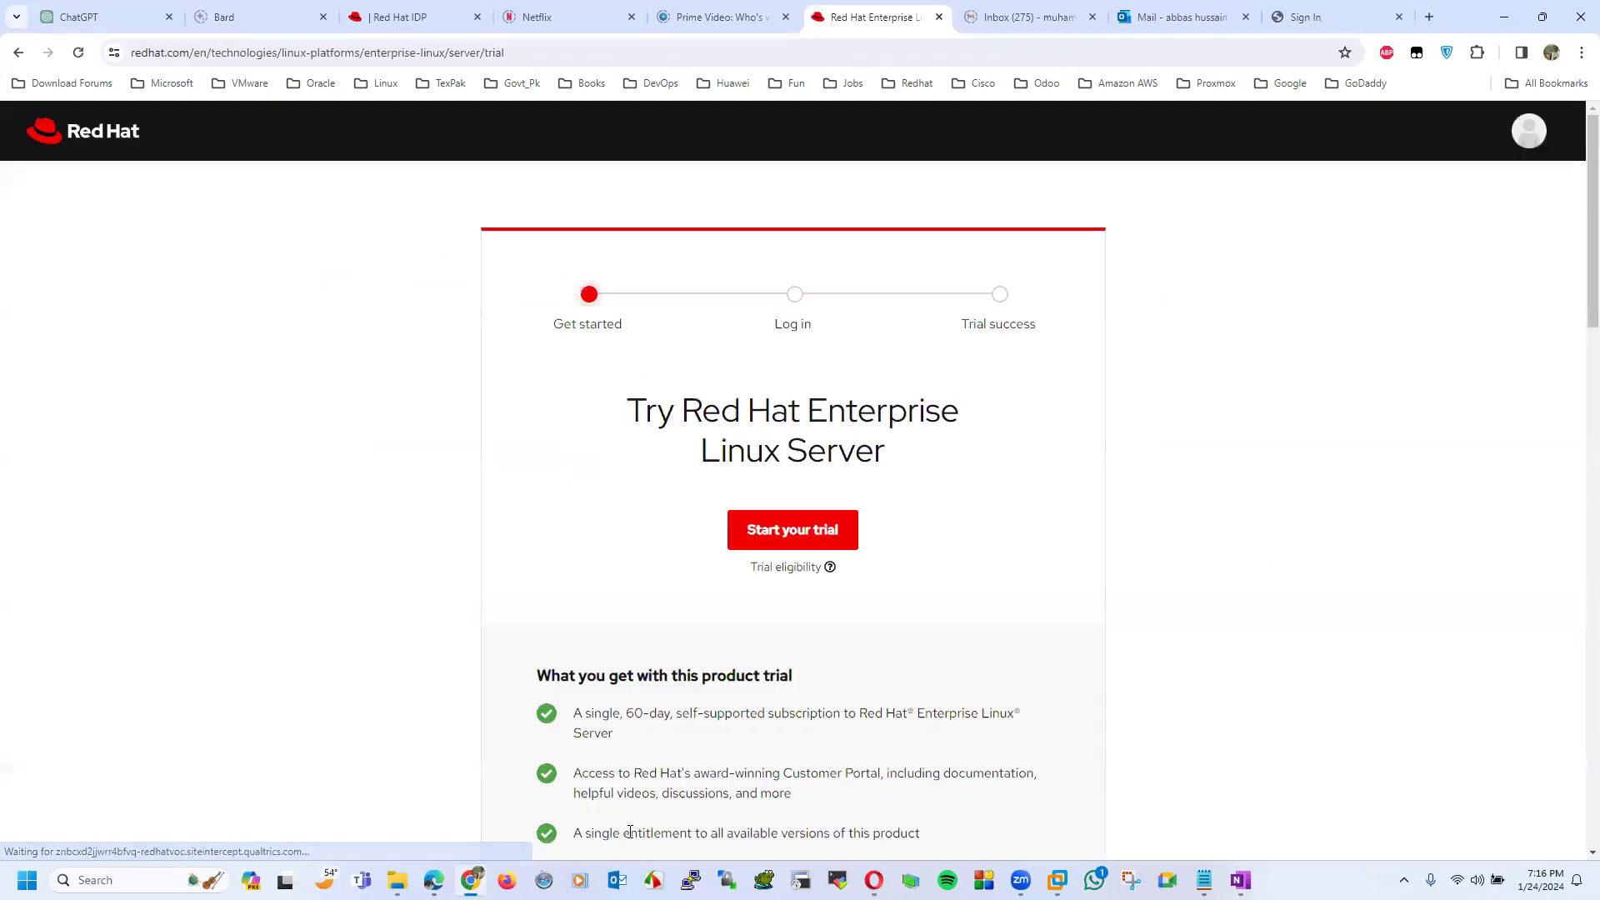
# - Start the 60-day RHEL Server trial, then begin and pause the RHEL 9.3 DVD ISO download in IDM
pyautogui.click(762, 531)
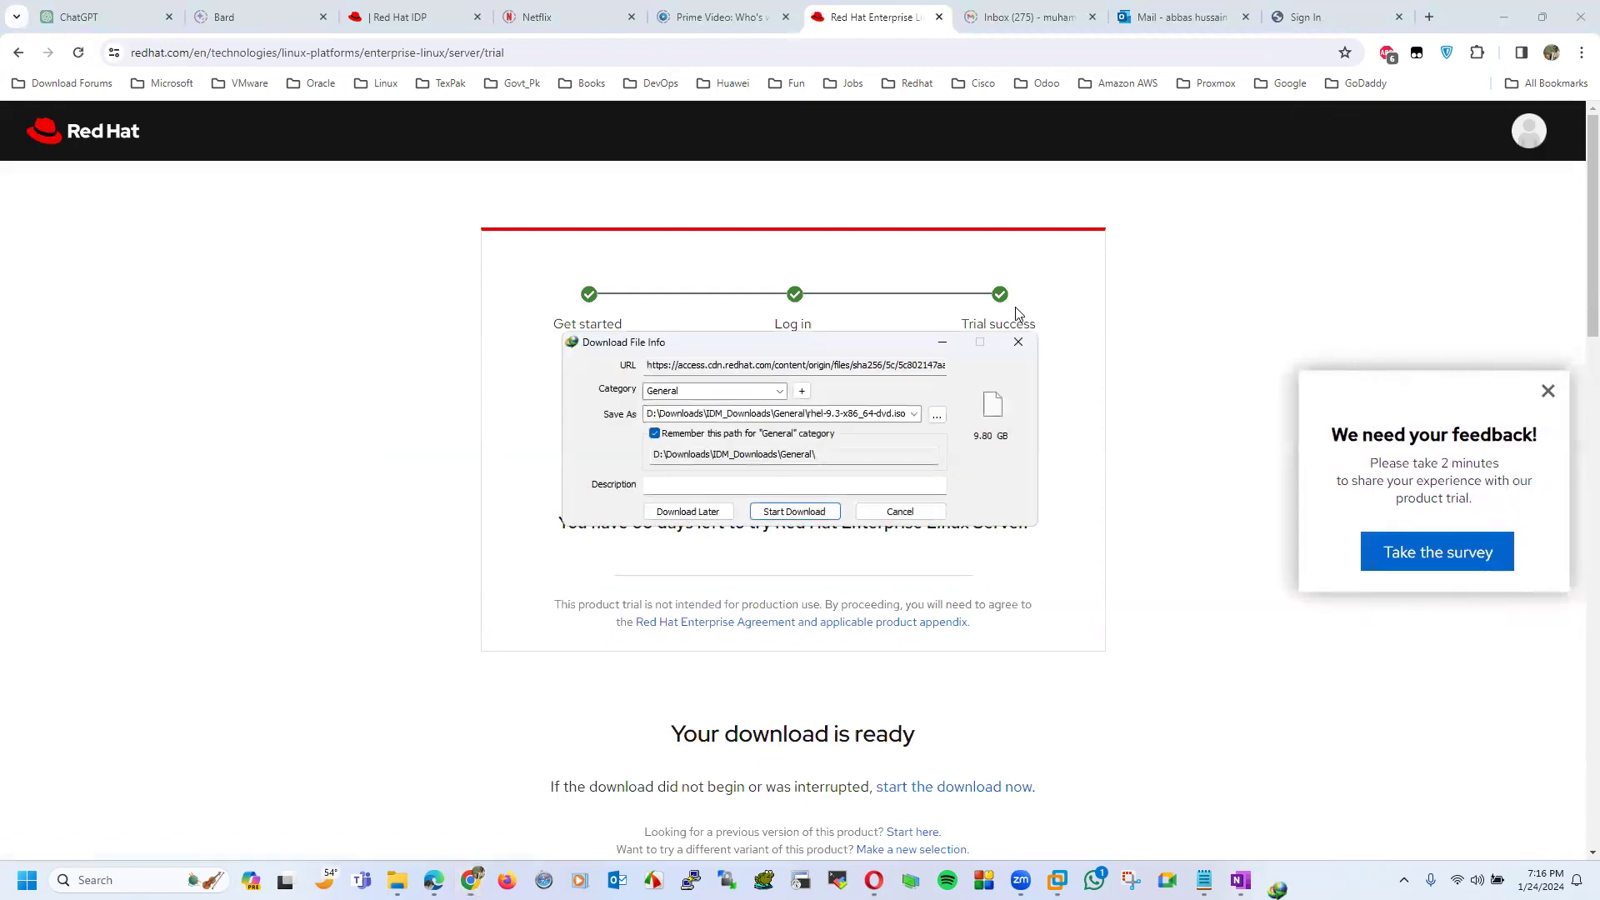
pyautogui.click(796, 512)
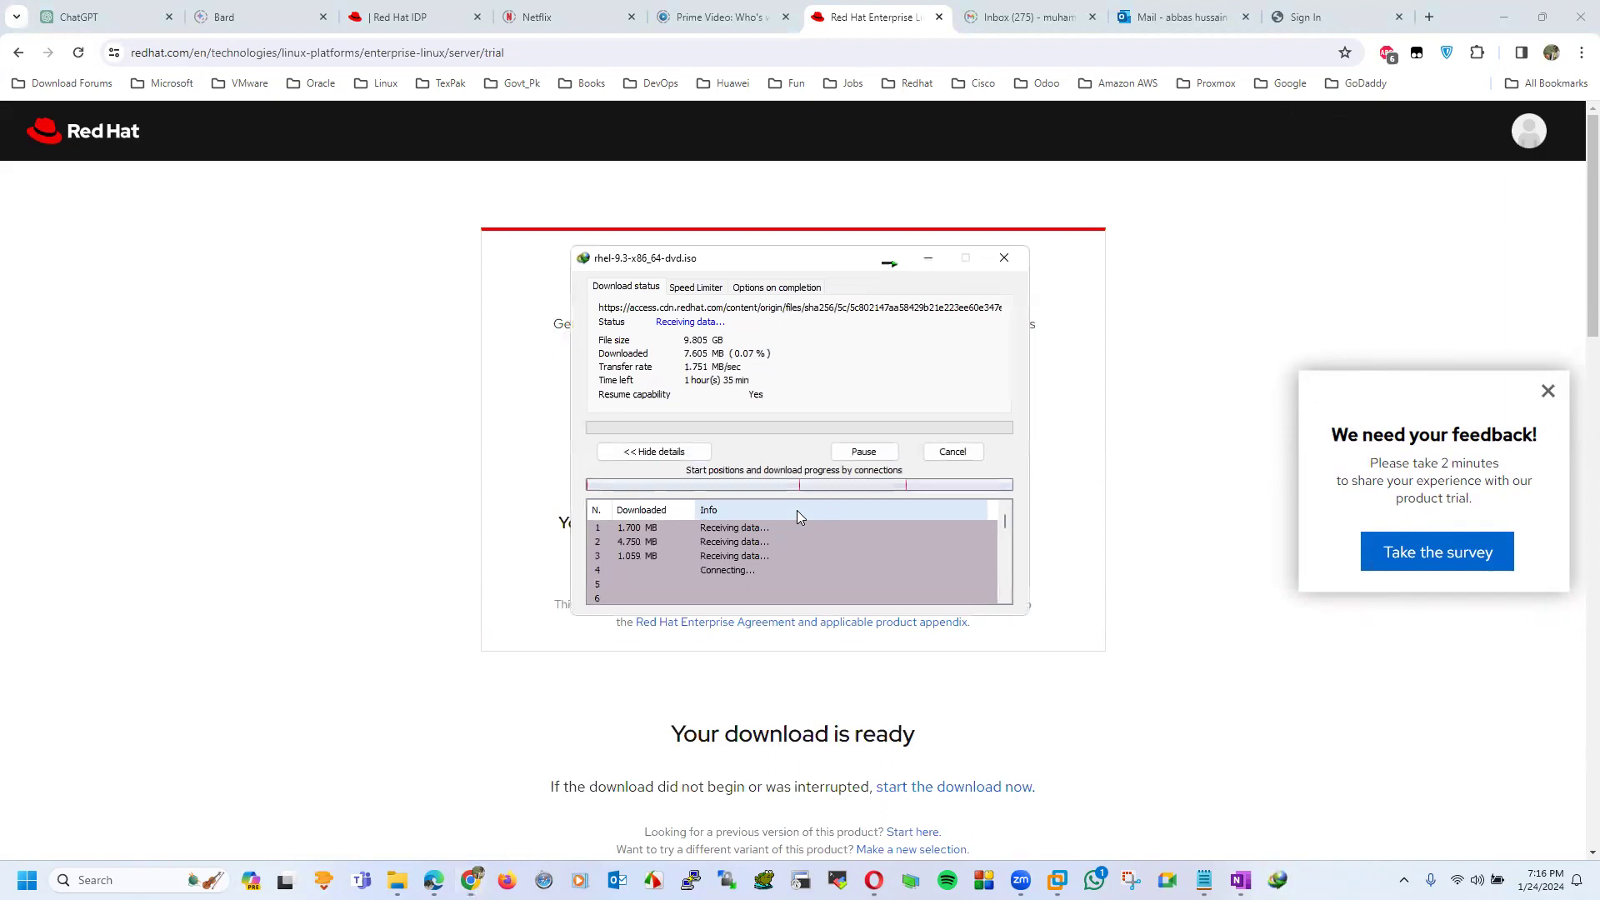
pyautogui.moveTo(788, 270); pyautogui.dragTo(806, 364)
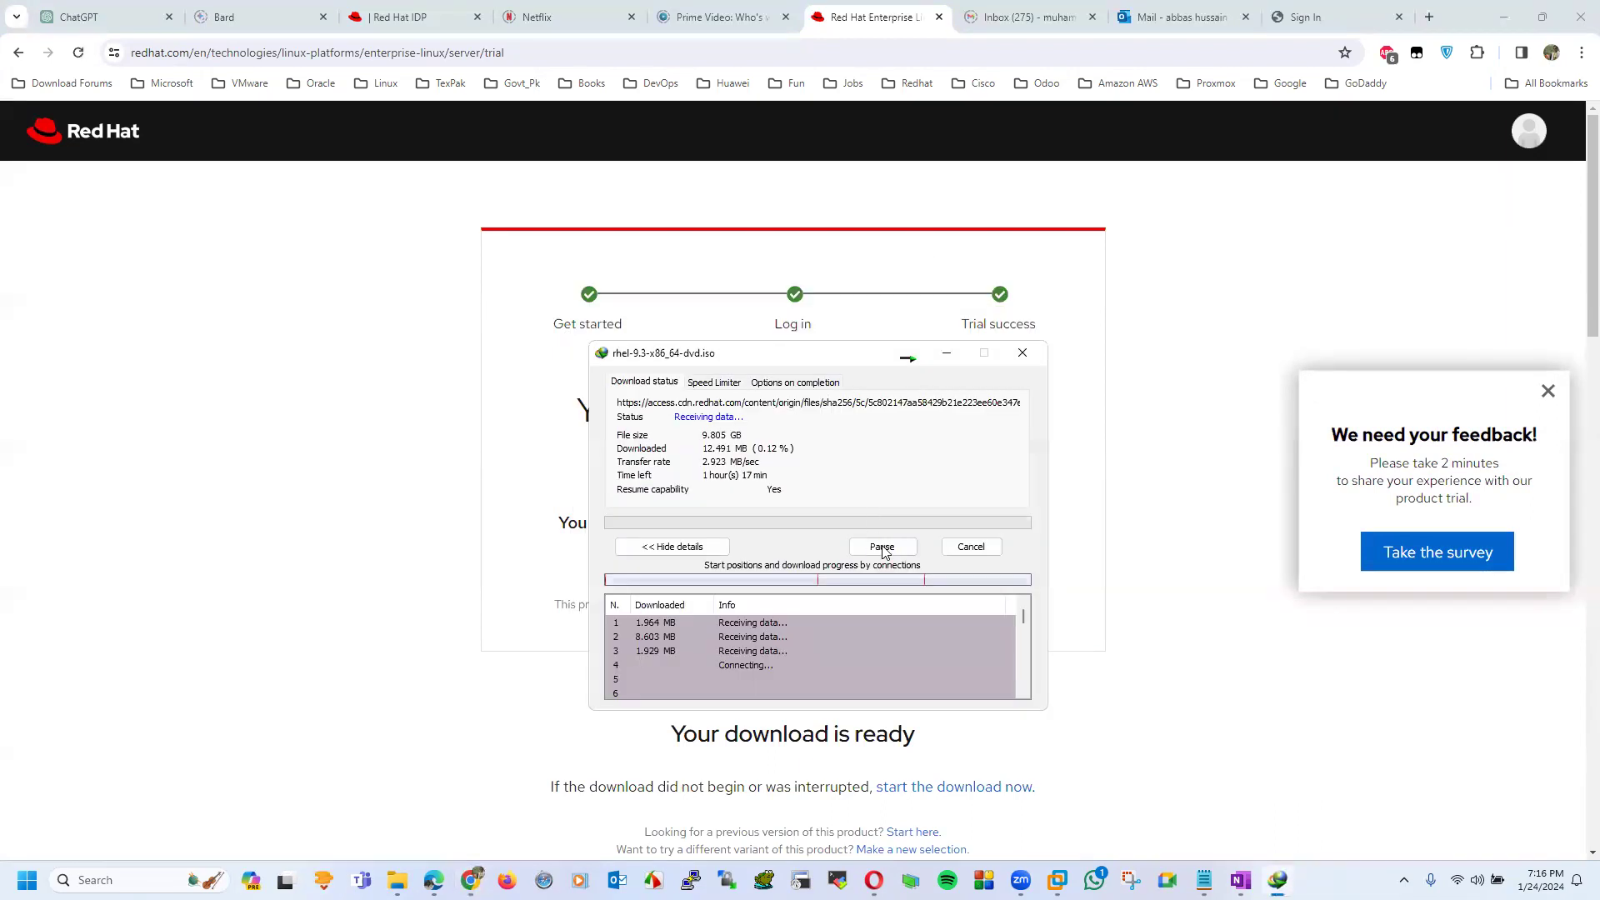
pyautogui.click(882, 546)
pyautogui.click(947, 354)
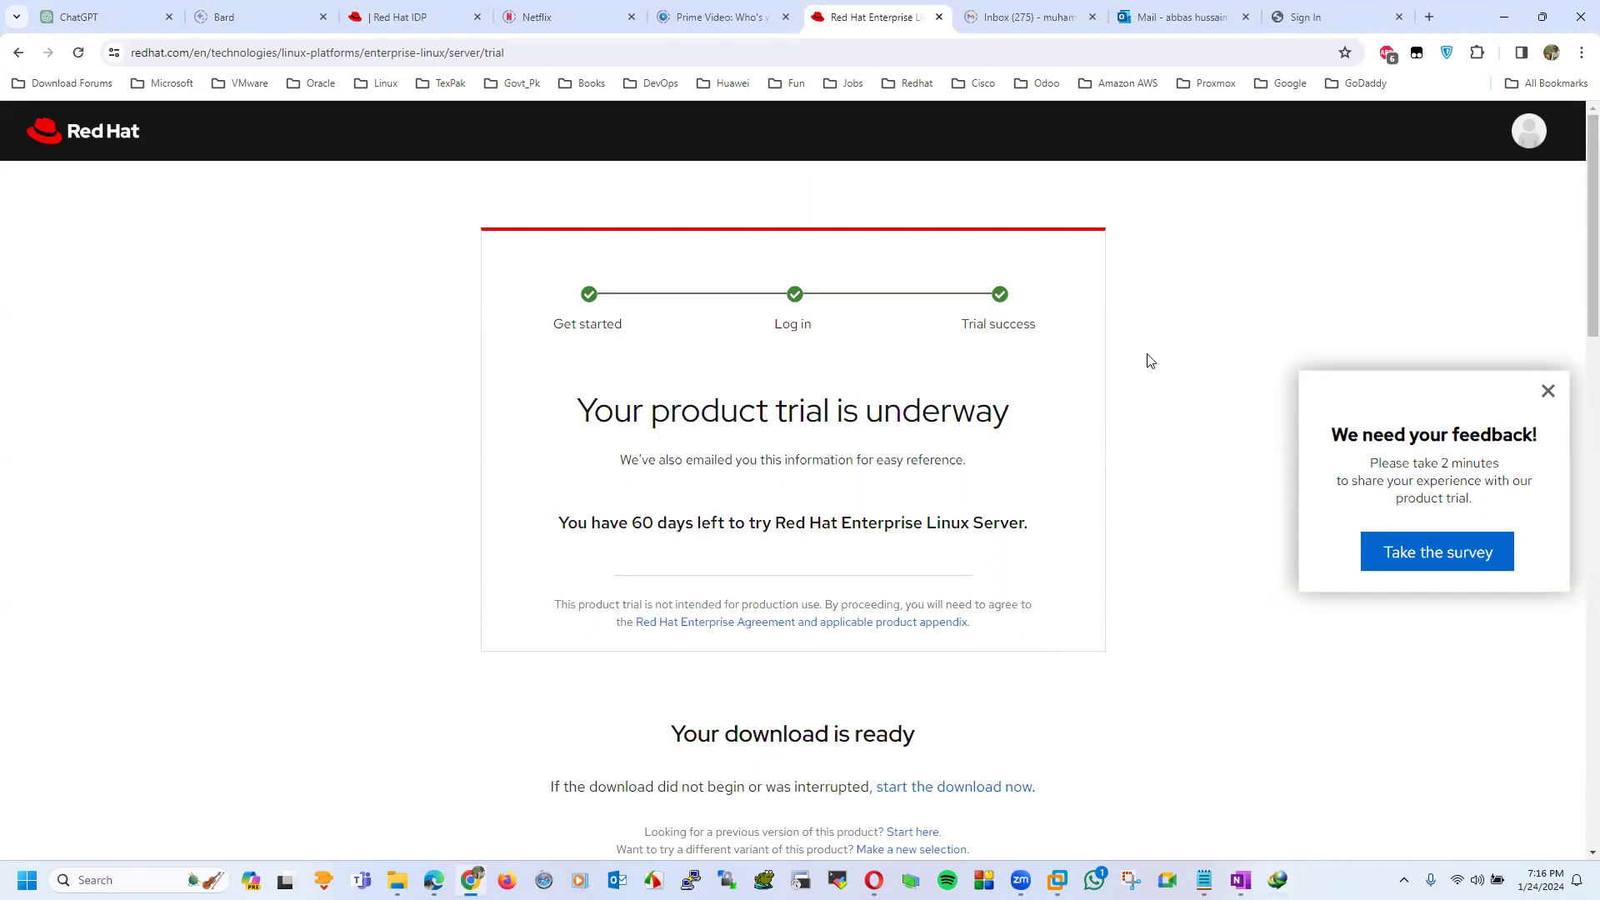
pyautogui.moveTo(1592, 183); pyautogui.dragTo(1593, 267)
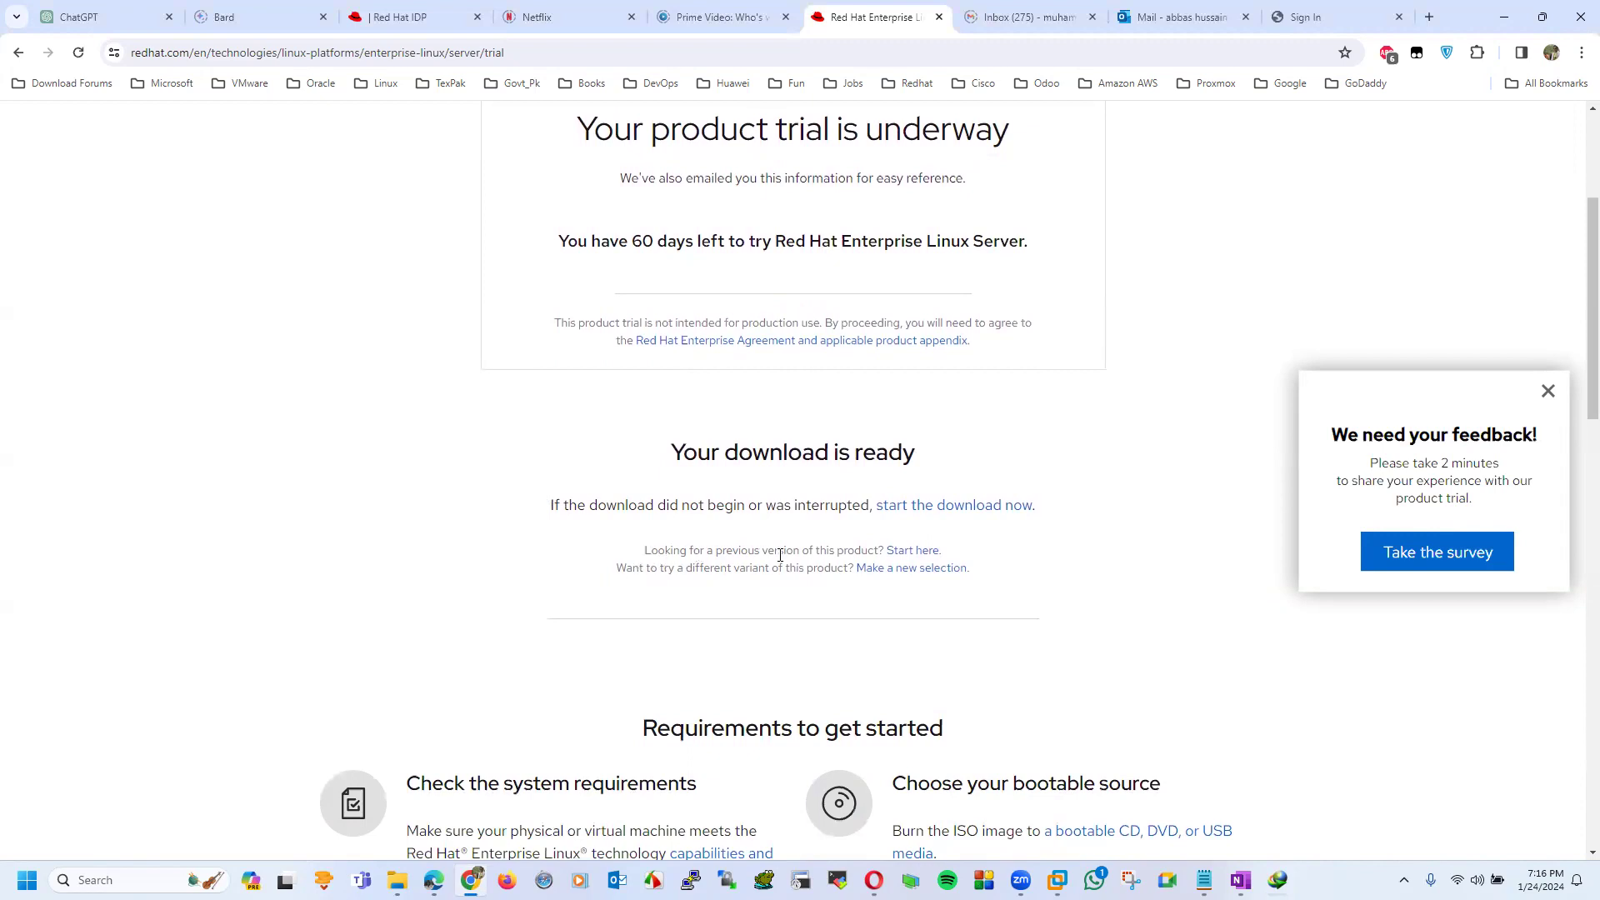
# - Switch the previous-version downloads to RHEL 9.0 x86_64 and check the 7.9 GB Binary DVD entry
pyautogui.click(913, 551)
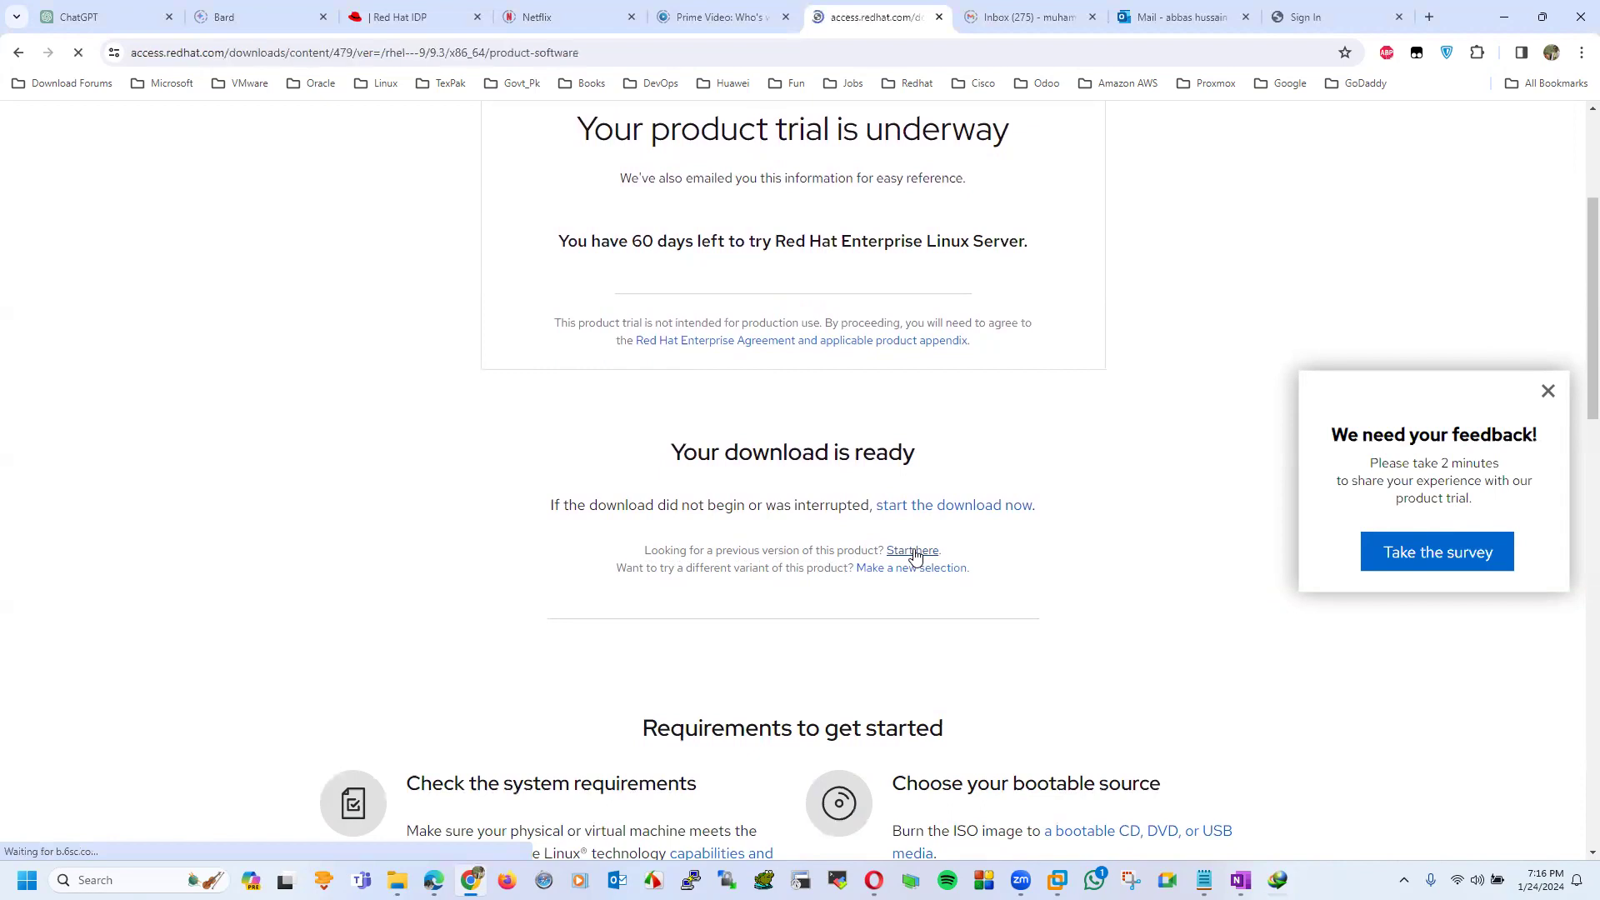
pyautogui.click(961, 351)
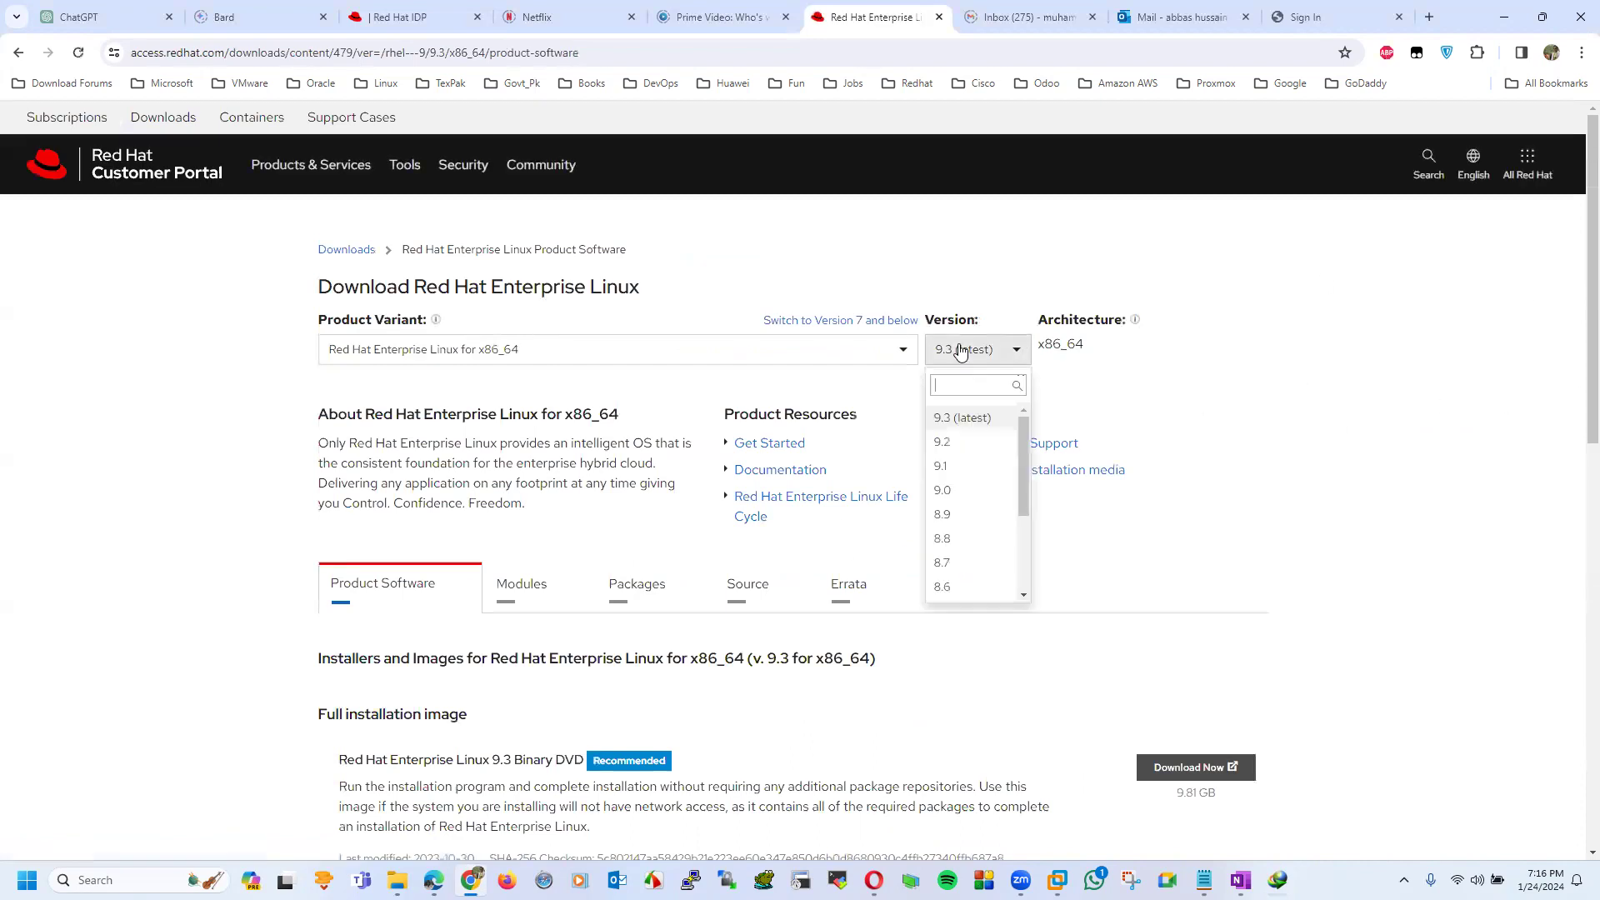
pyautogui.click(958, 490)
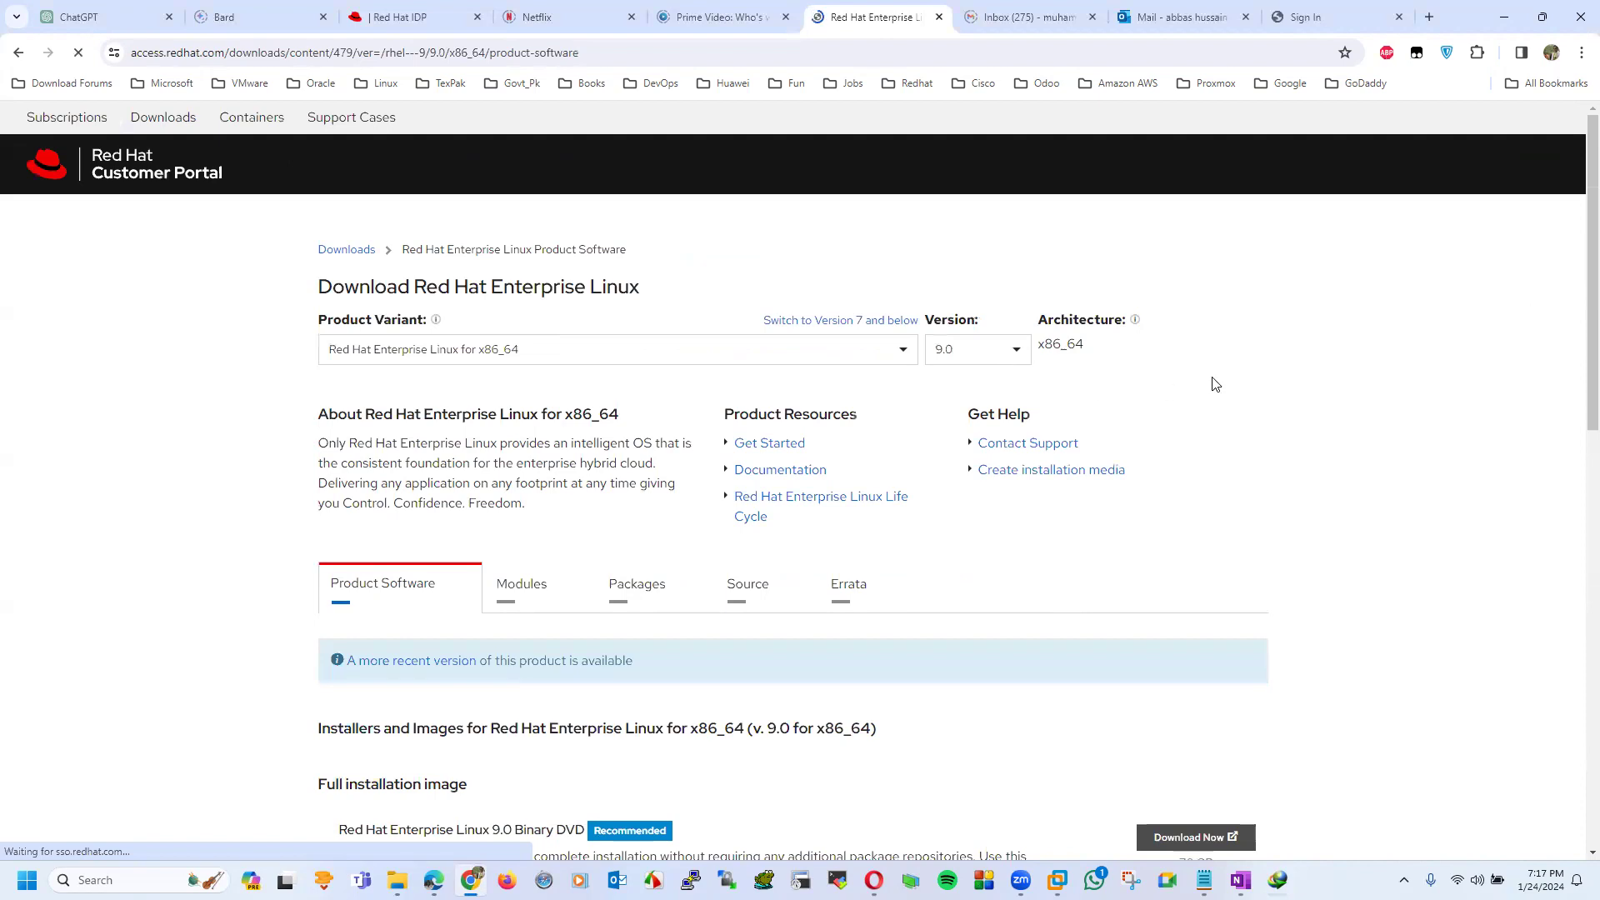
pyautogui.moveTo(1579, 343); pyautogui.dragTo(1579, 471)
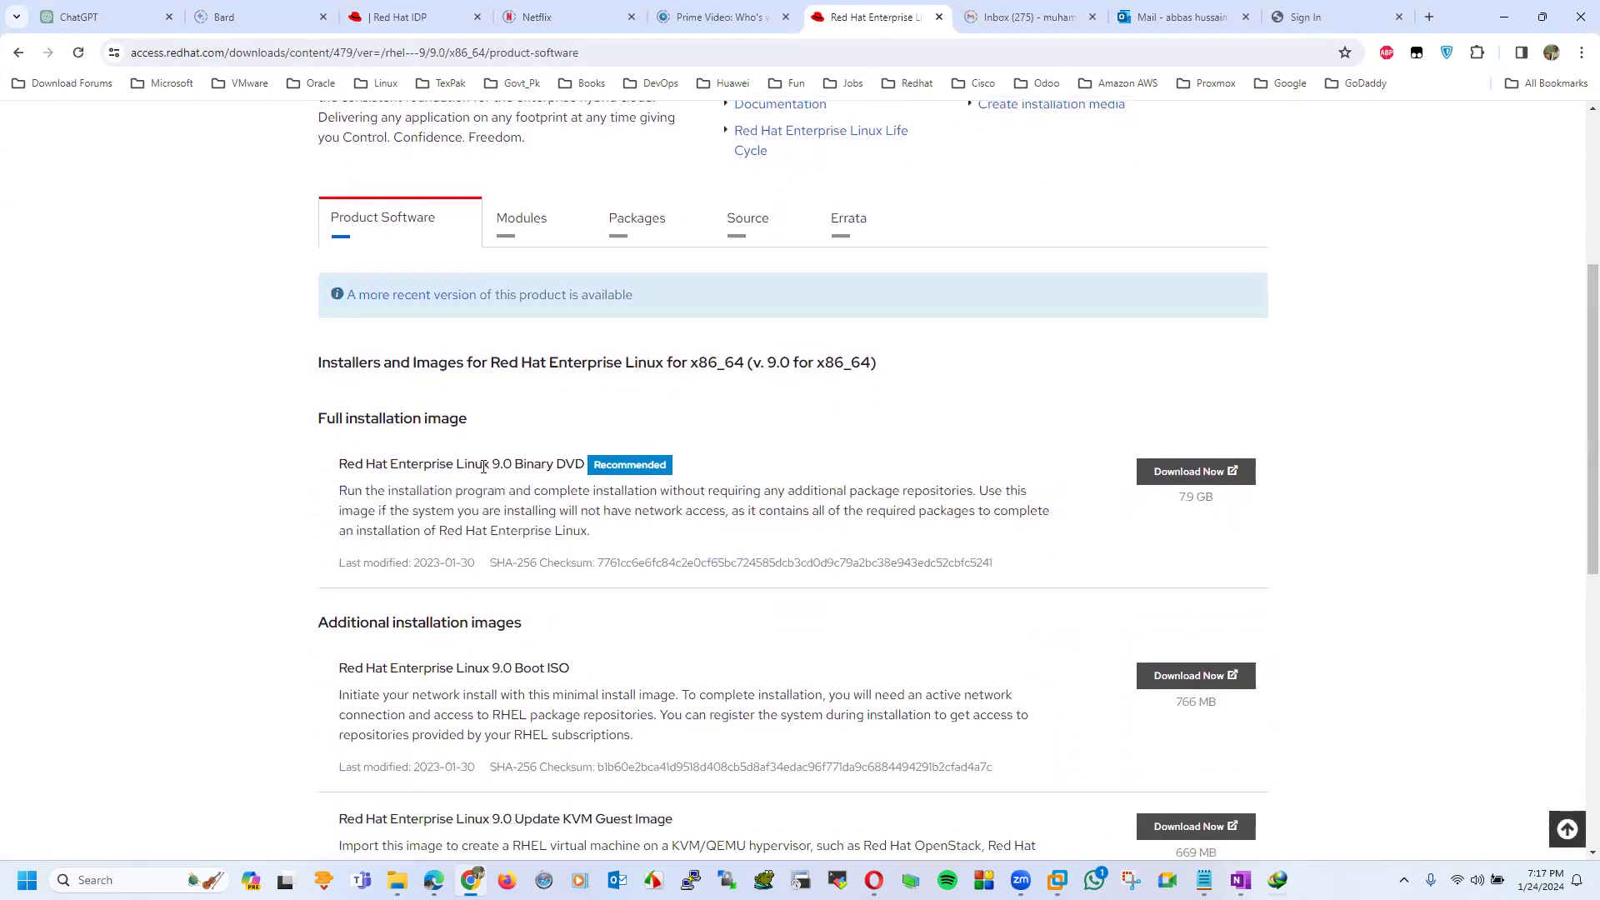
pyautogui.moveTo(352, 462); pyautogui.dragTo(583, 463)
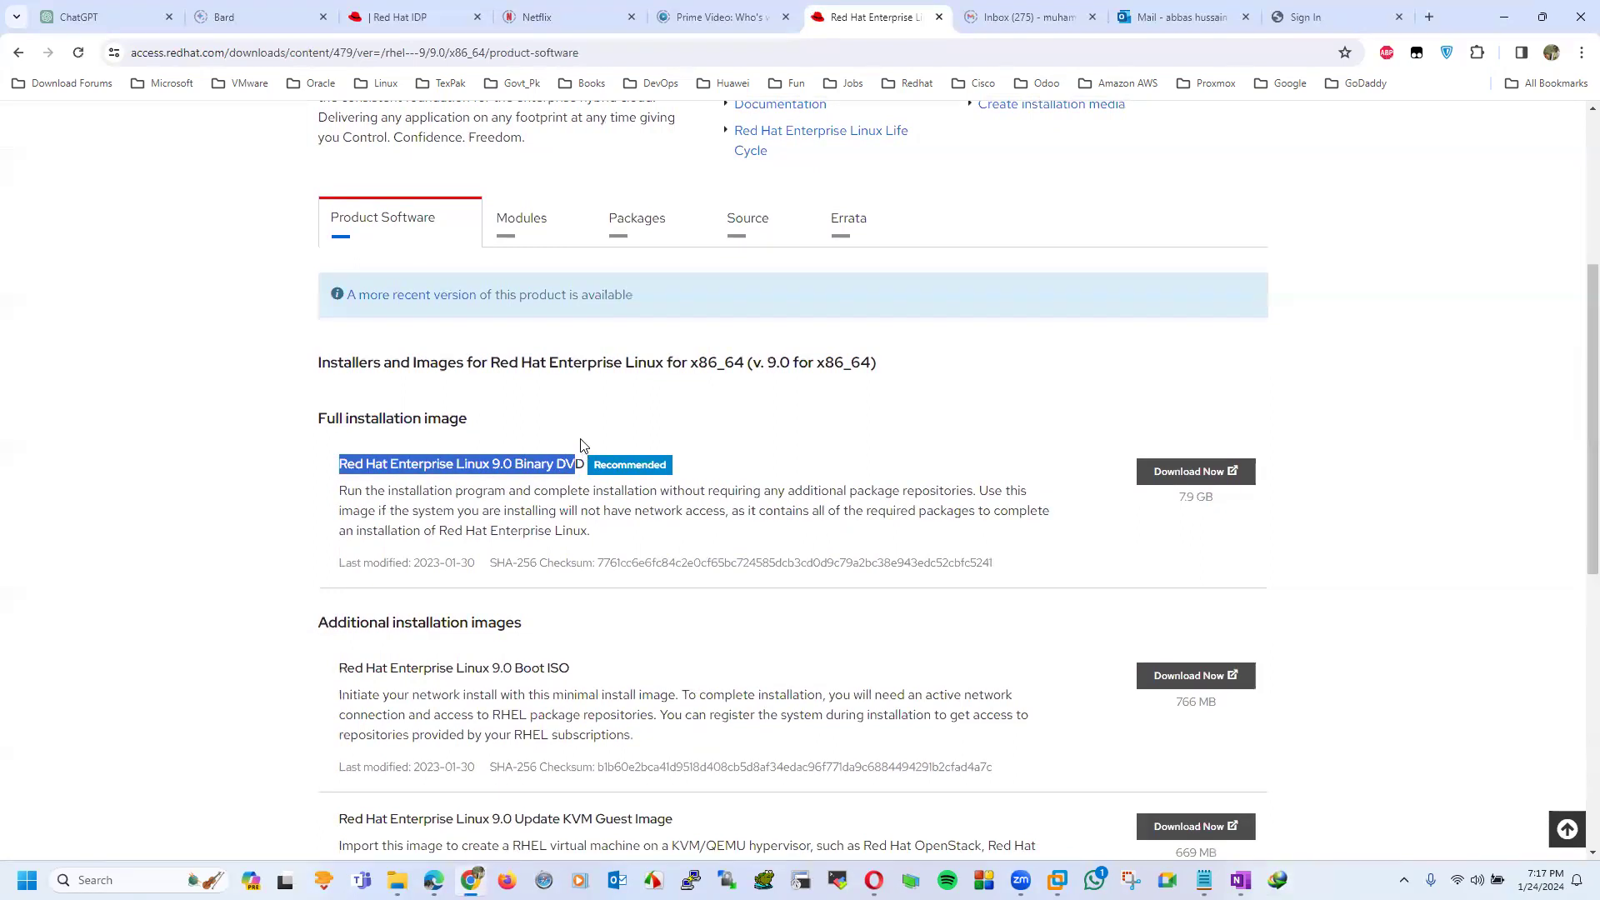
pyautogui.click(560, 465)
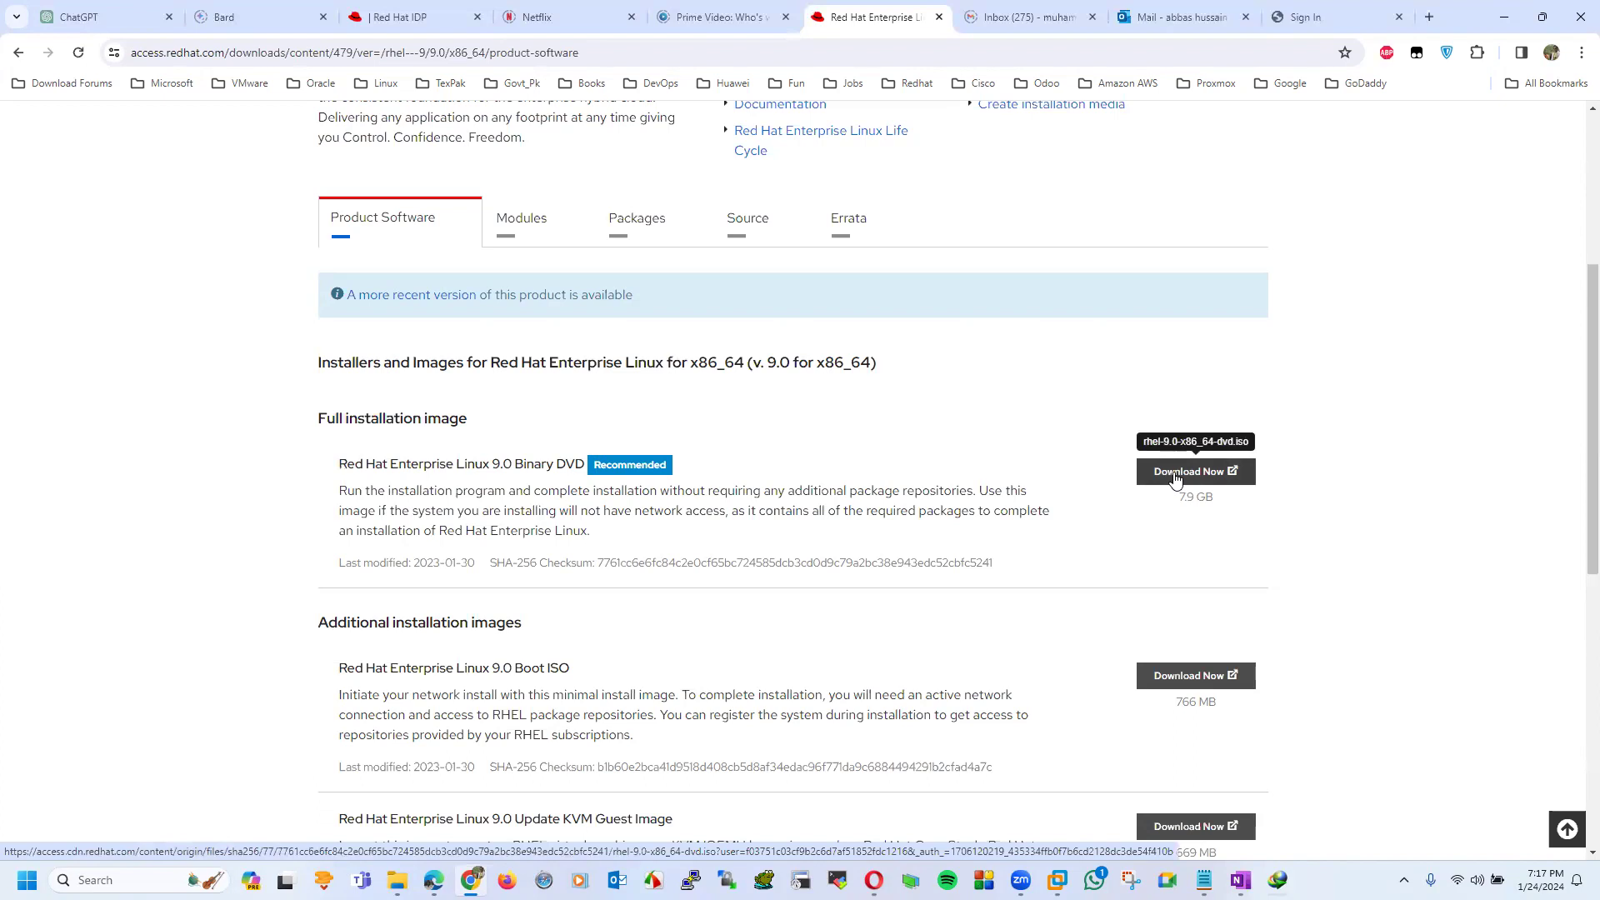
pyautogui.moveTo(1577, 392); pyautogui.dragTo(1545, 214)
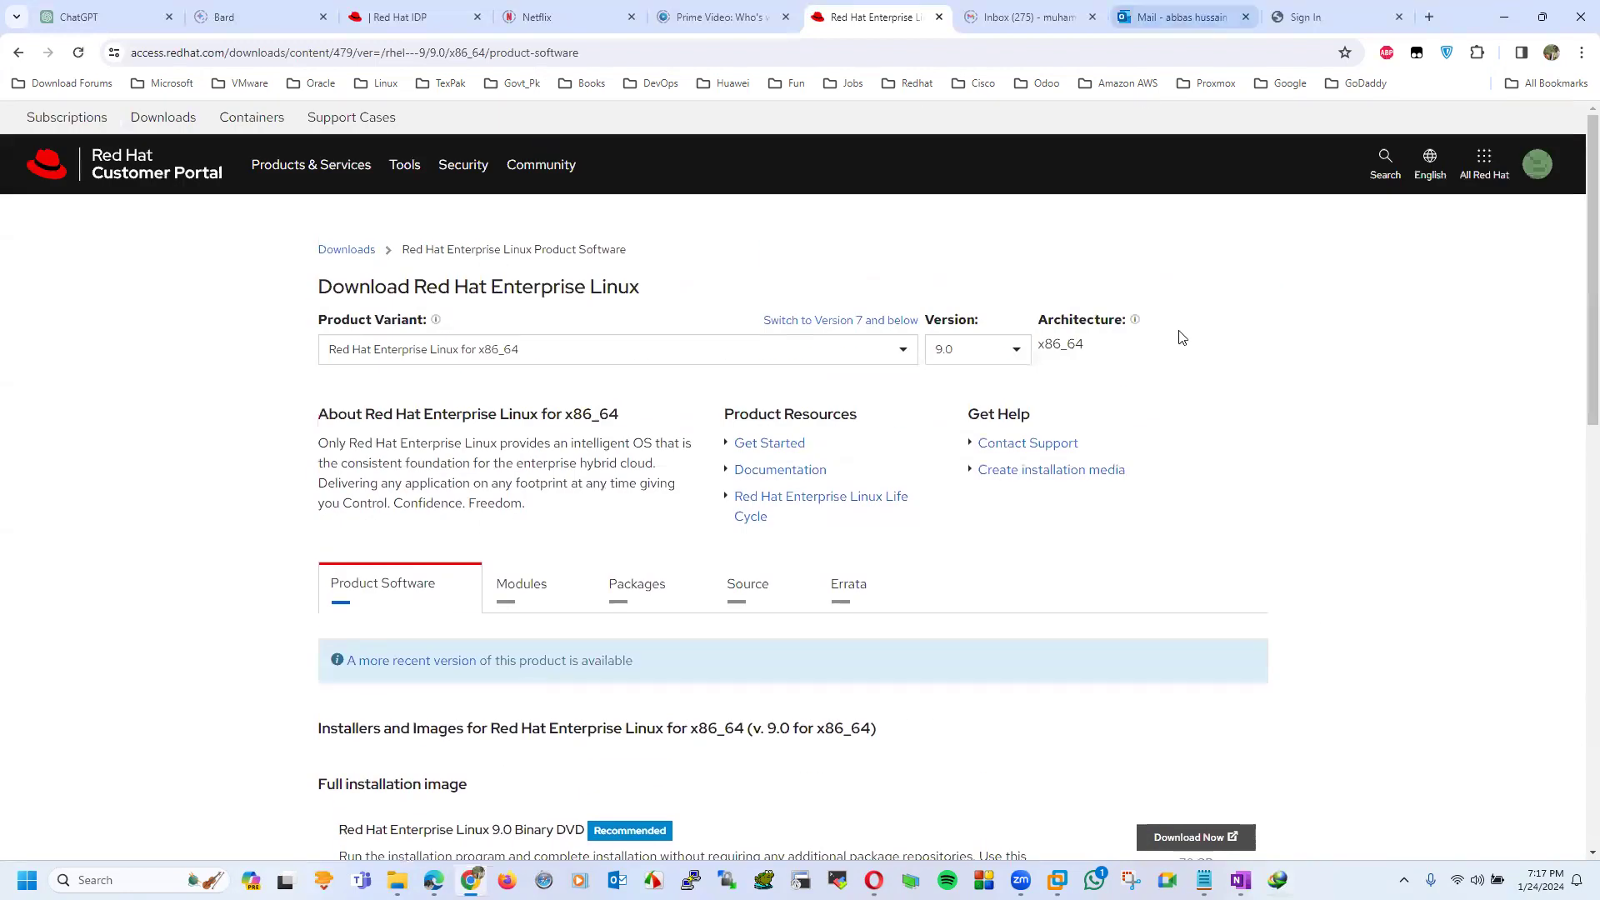
# - In Opera, revisit the developers.redhat.com RHEL tab, close the trial tab, and switch back to Notepad
pyautogui.click(873, 880)
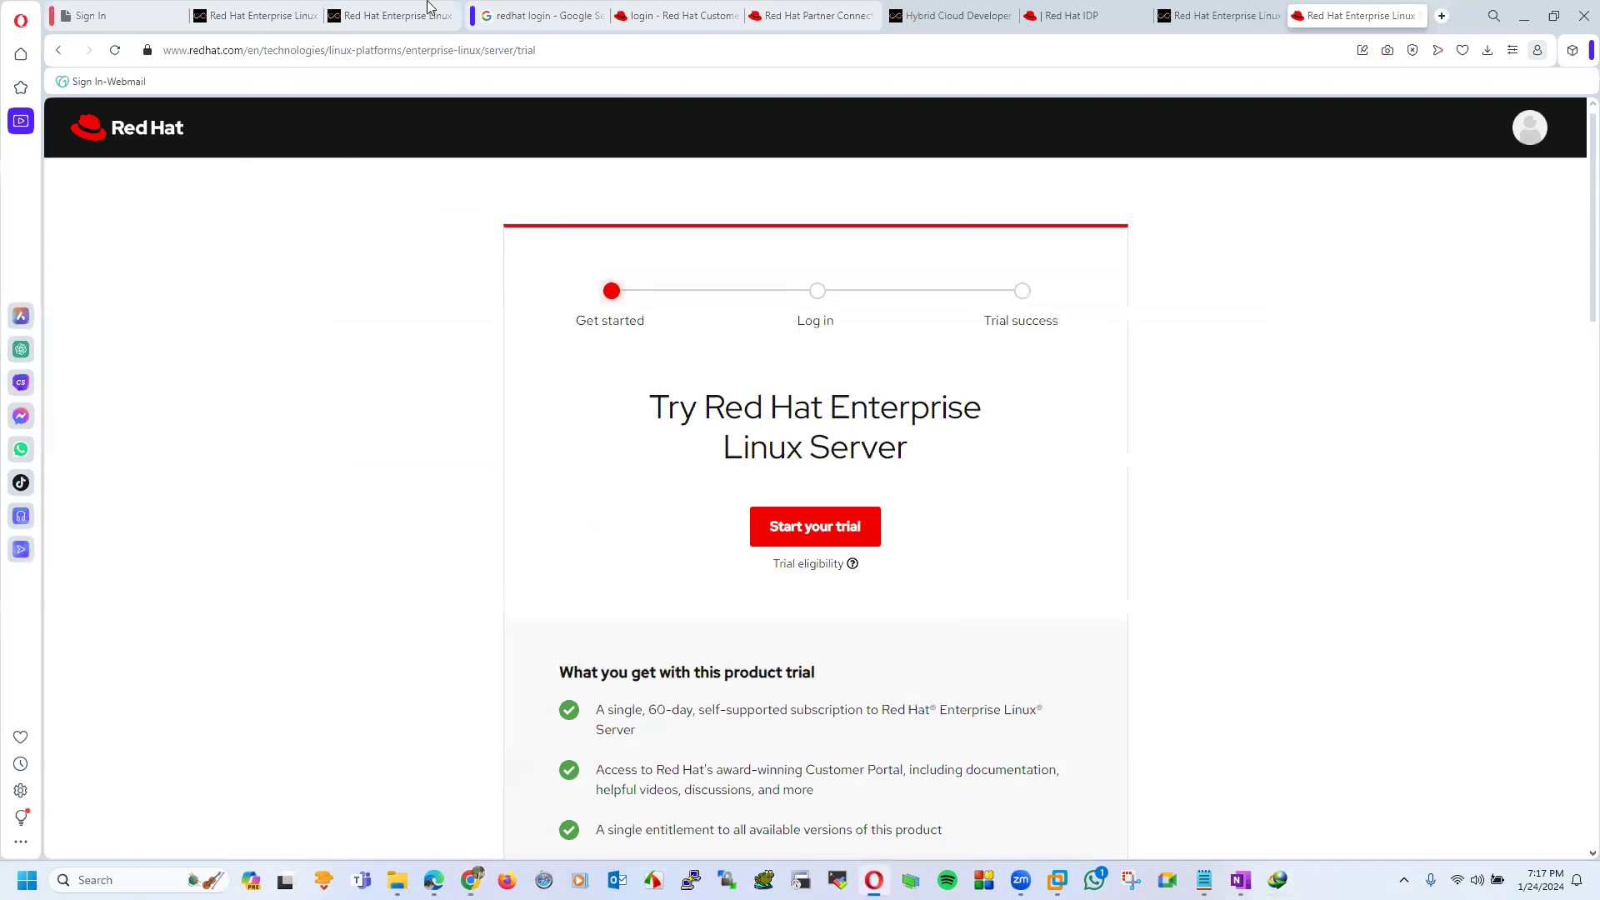
pyautogui.click(1218, 15)
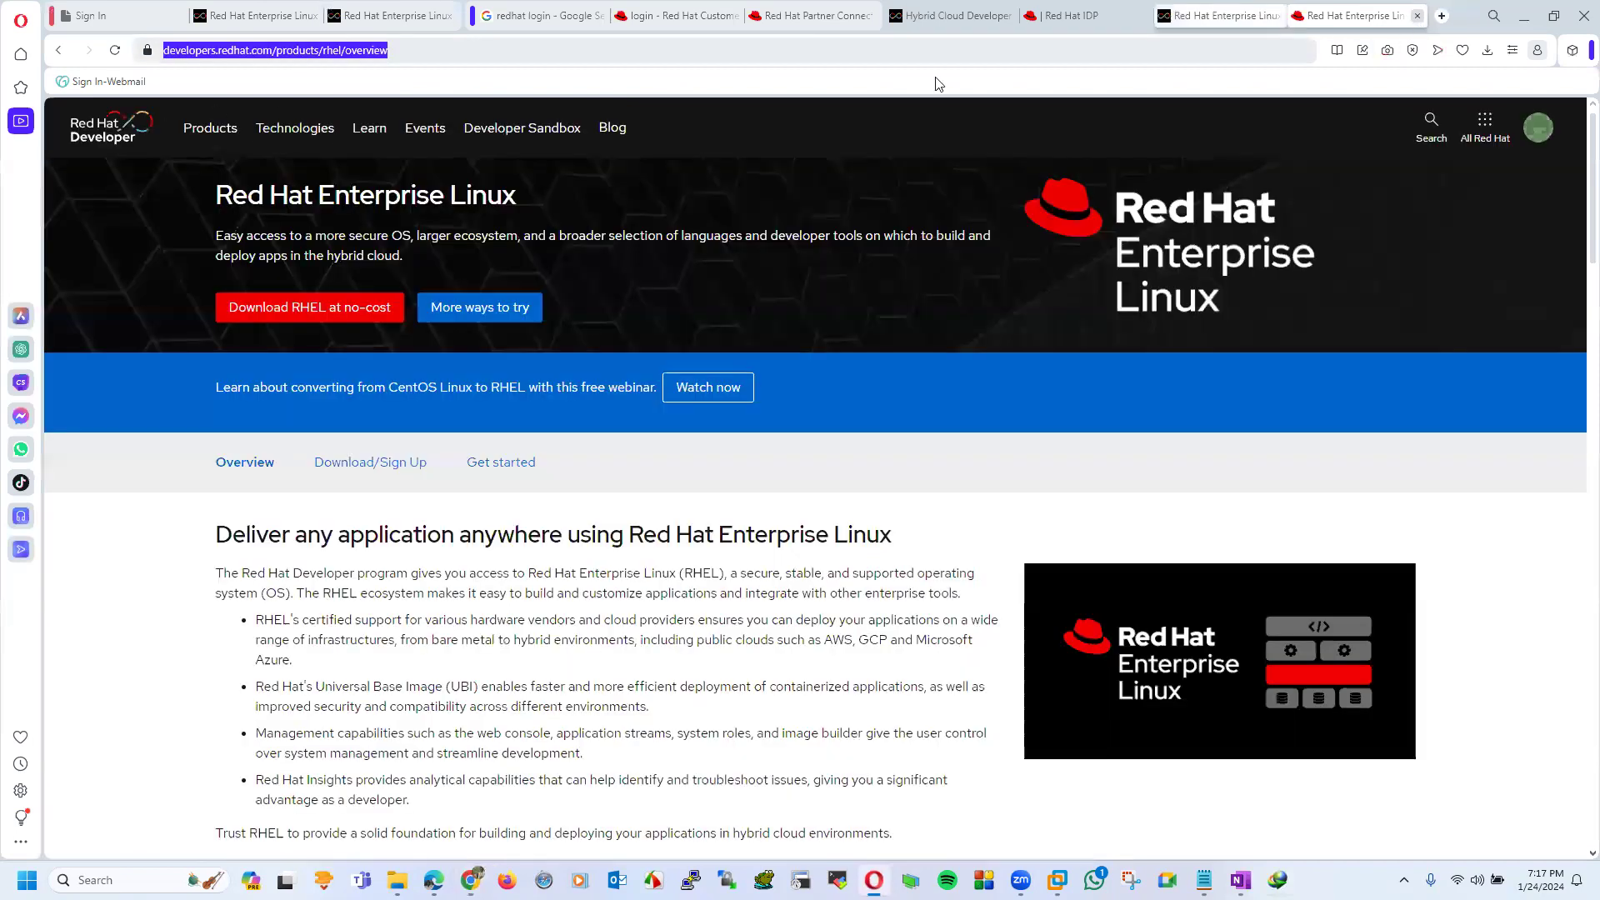
pyautogui.click(1416, 15)
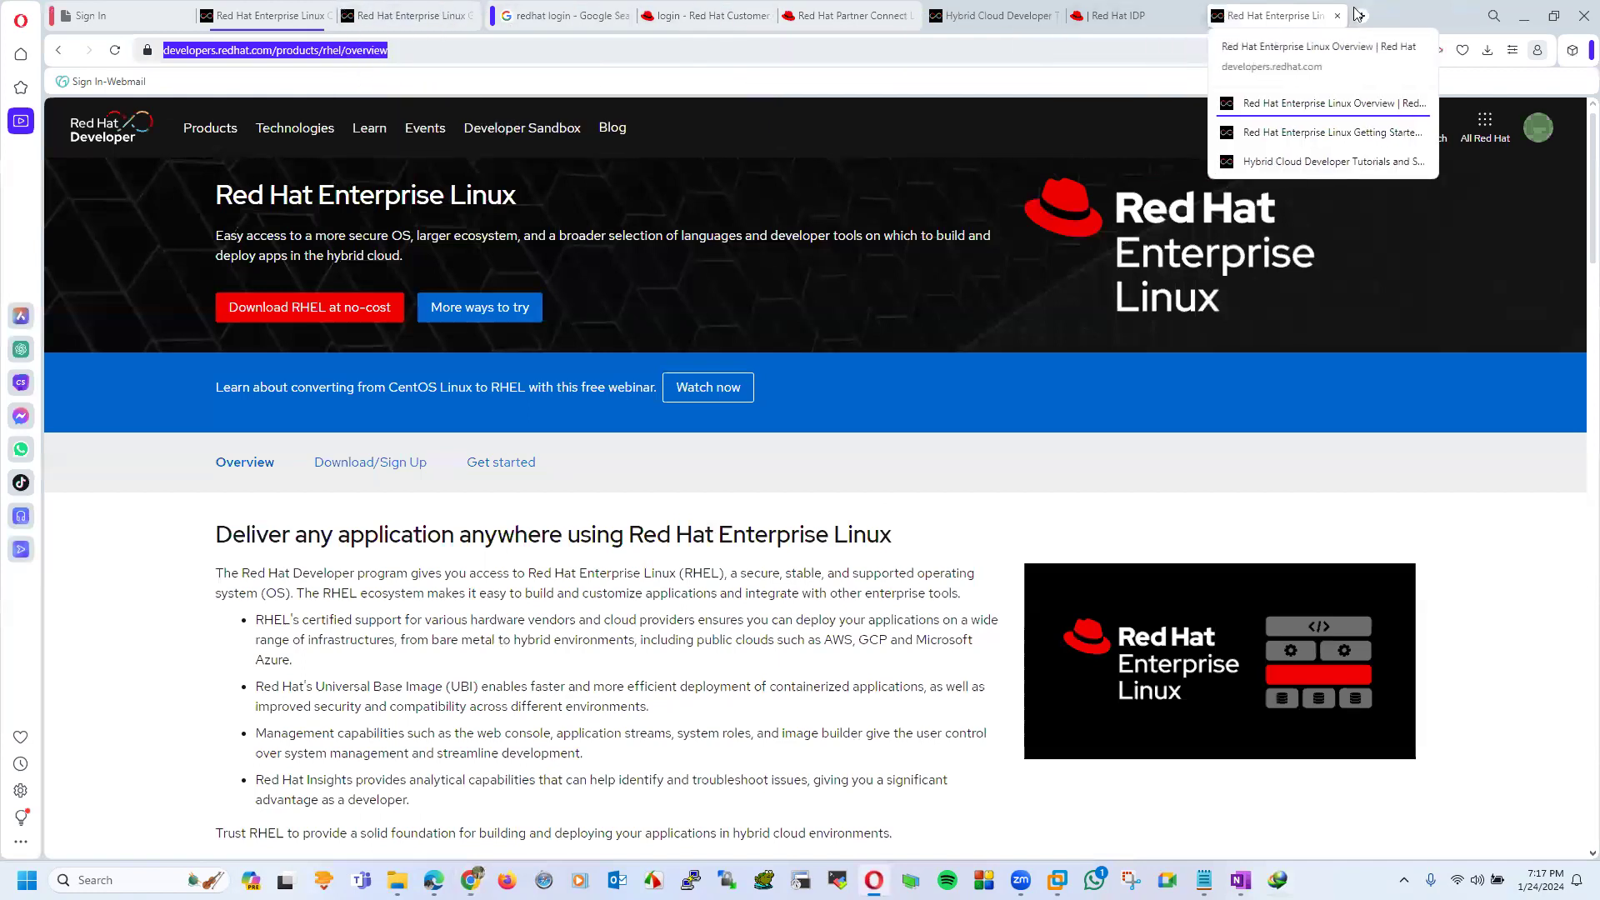
pyautogui.click(465, 56)
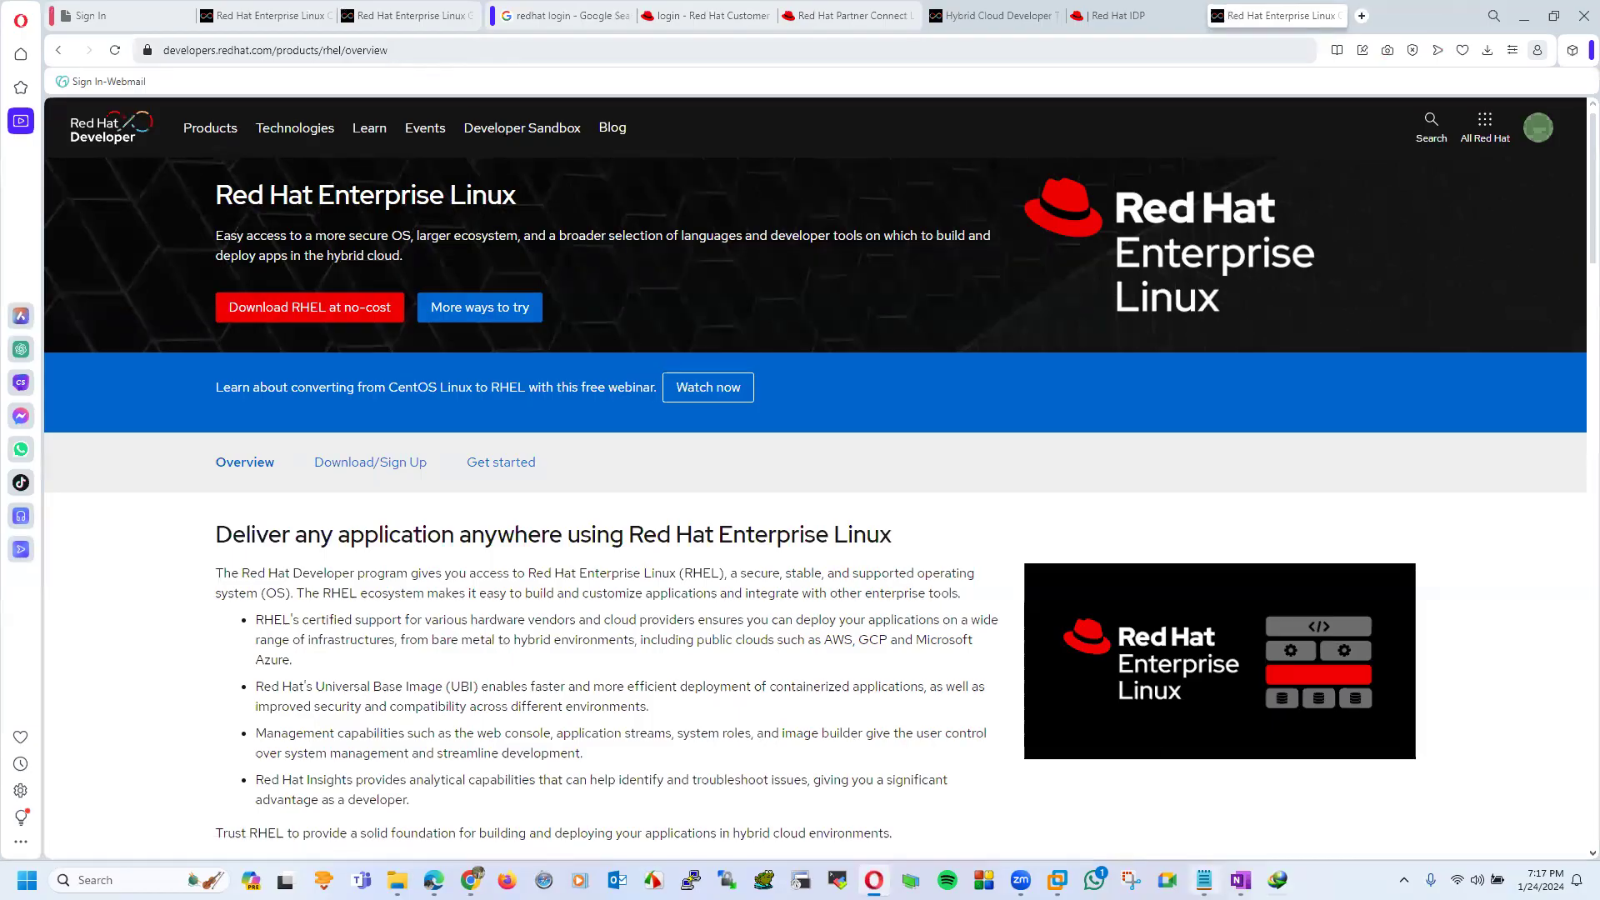
pyautogui.click(1203, 880)
pyautogui.scroll(-2, 1083, 409)
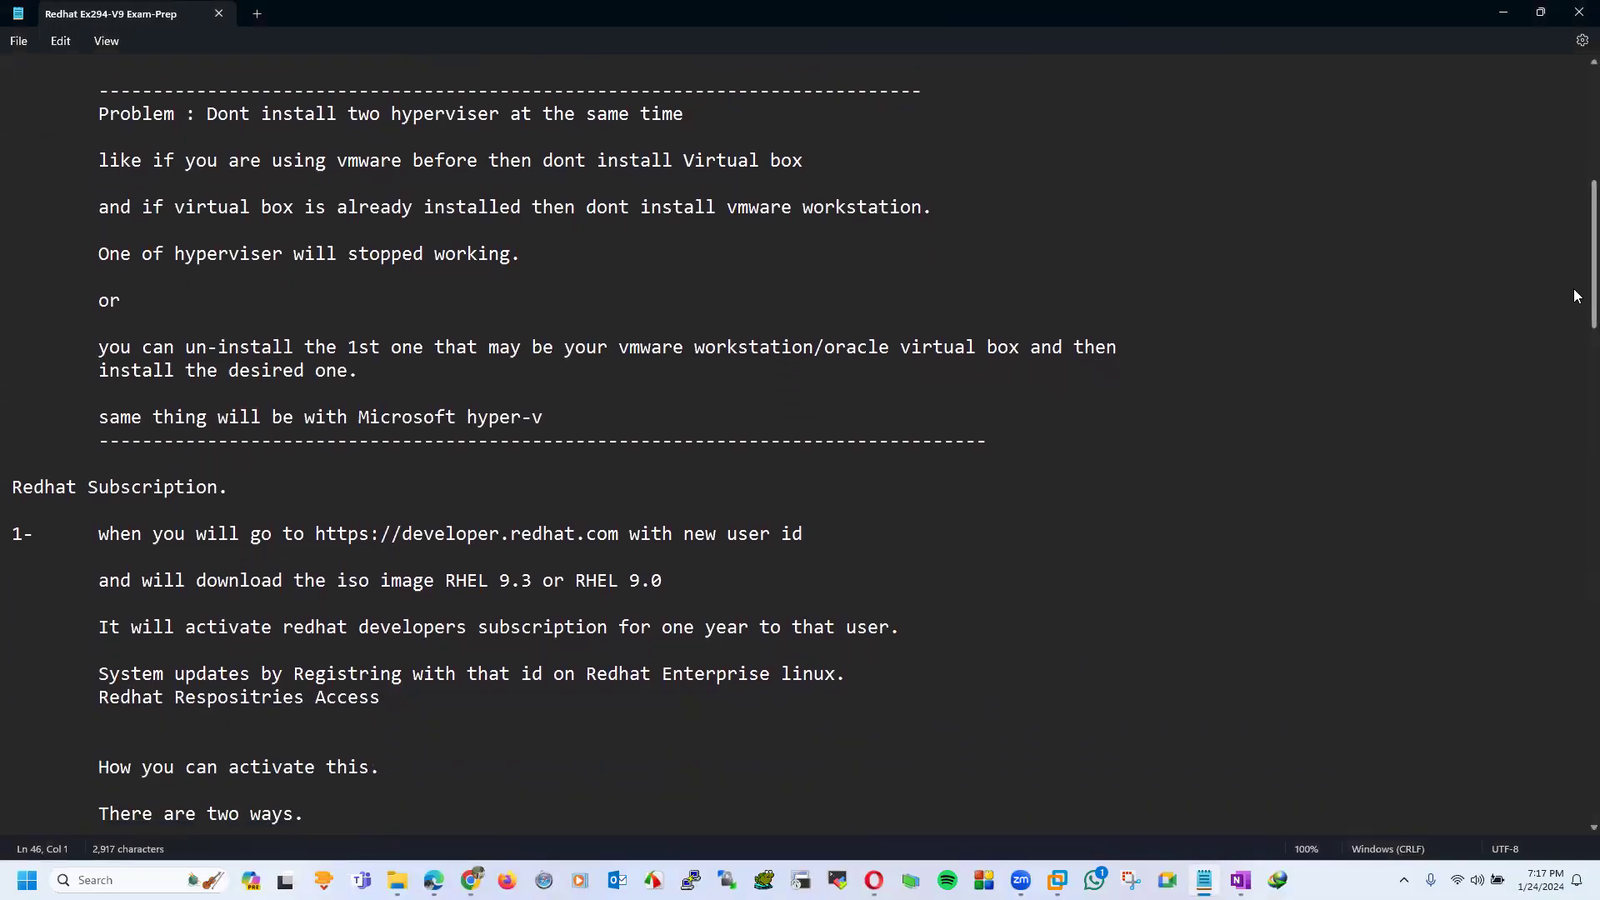
# - Add a tab-indented 'just download' line below the 'Cli based' activation method
pyautogui.moveTo(1573, 285); pyautogui.dragTo(1574, 349)
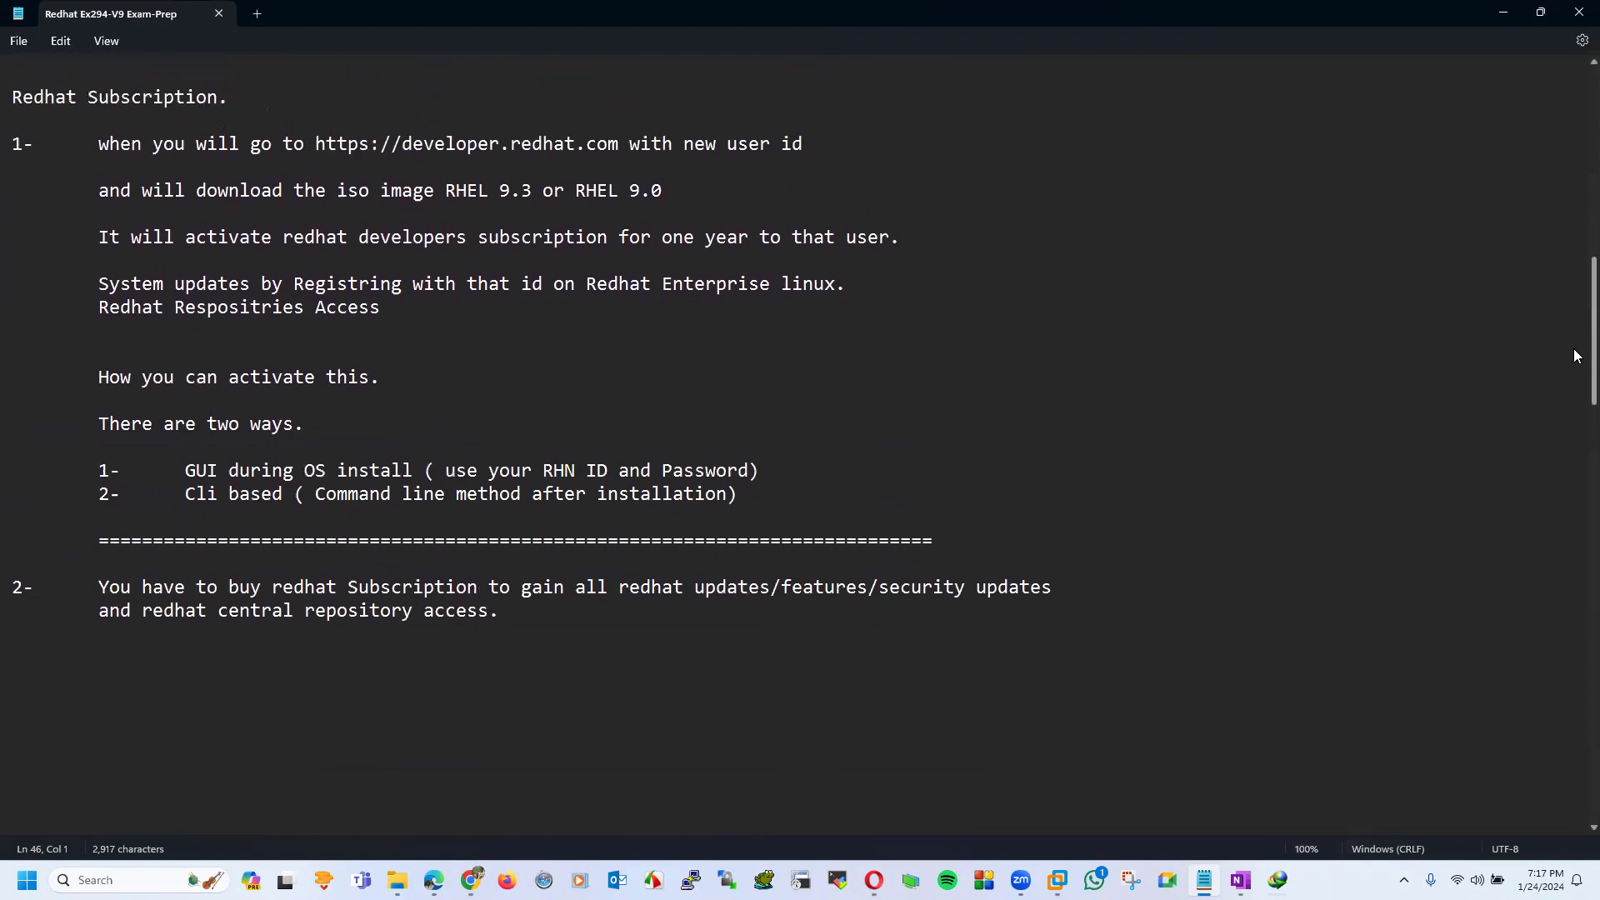
pyautogui.click(818, 503)
pyautogui.press('Return')
pyautogui.press('Return')
pyautogui.press('Return')
pyautogui.press('Tab')
pyautogui.write('j')
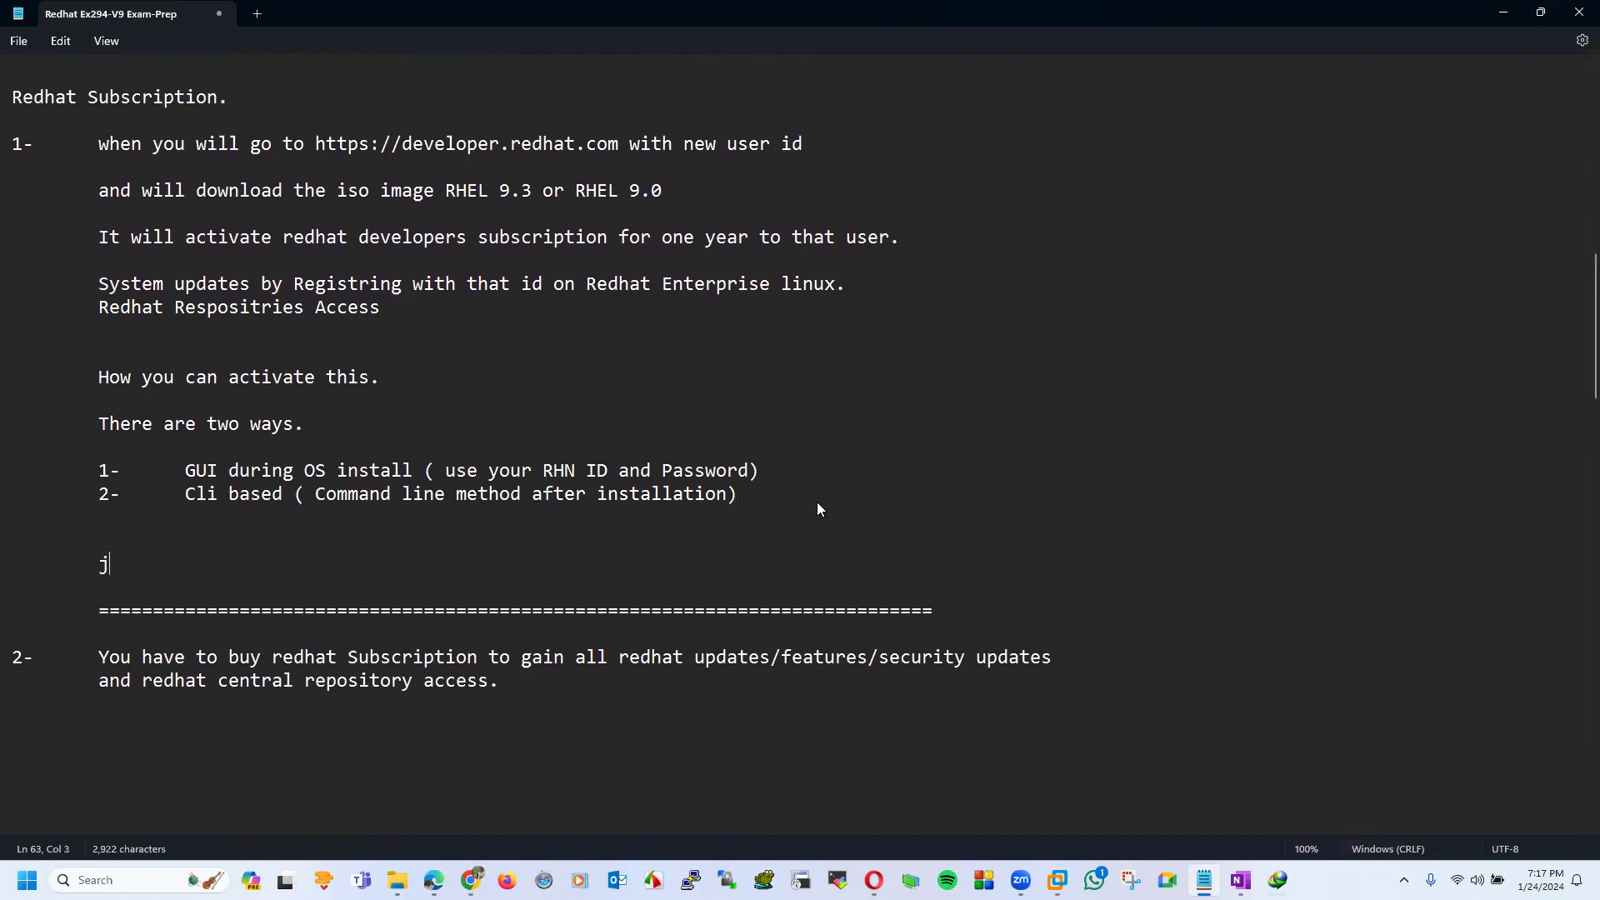
pyautogui.write('ust downl')
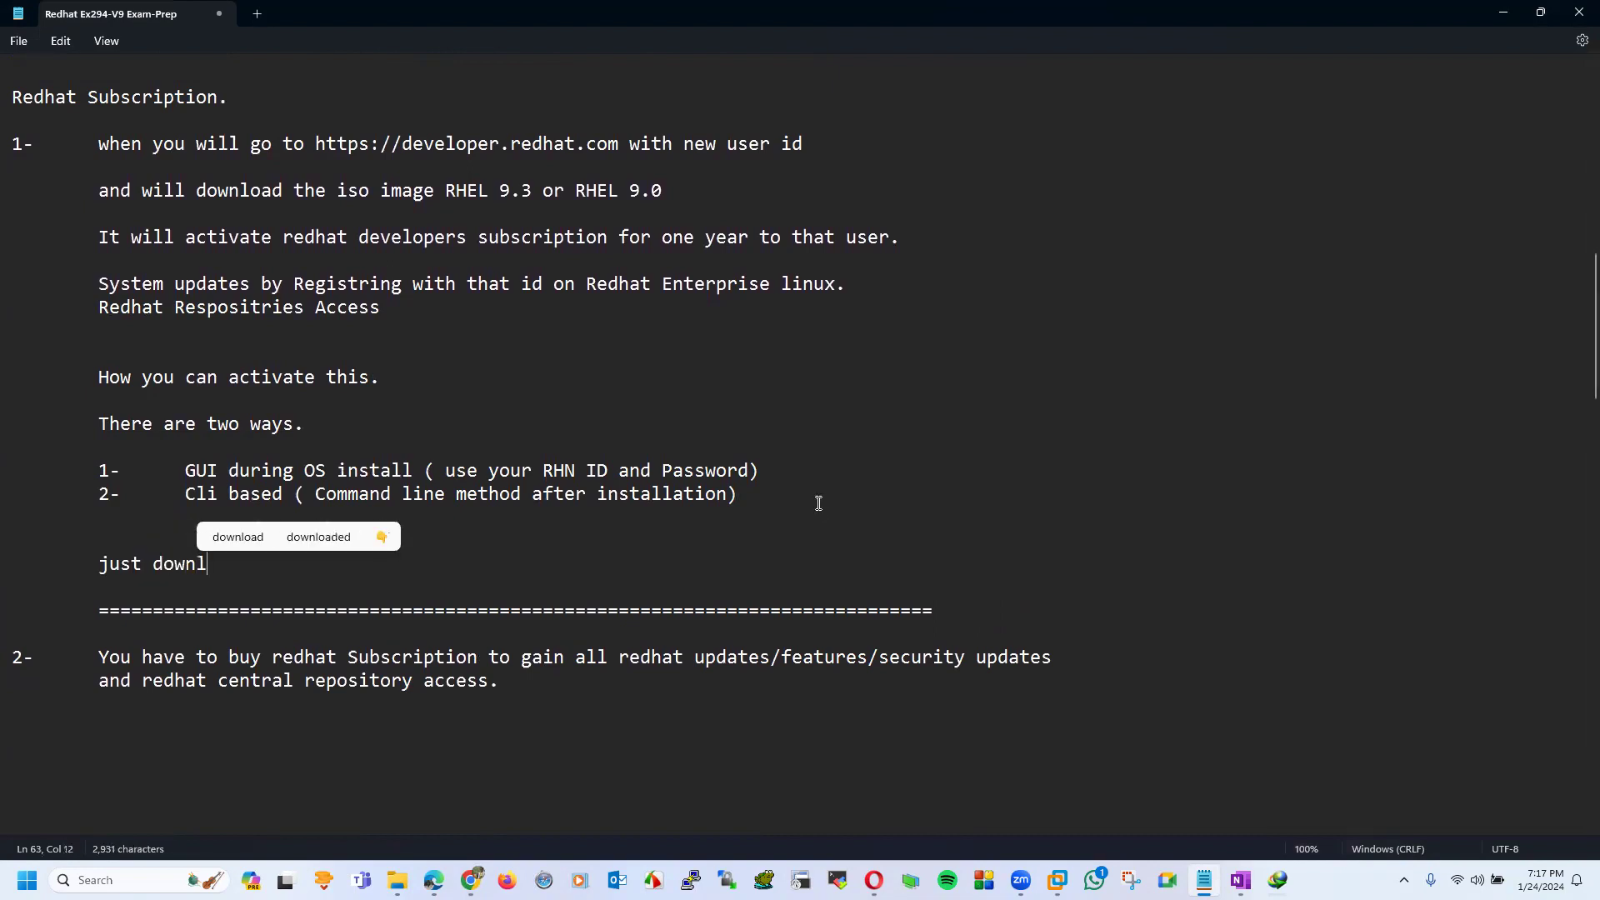
pyautogui.write('oad')
pyautogui.press('Return')
pyautogui.press('Return')
pyautogui.press('Tab')
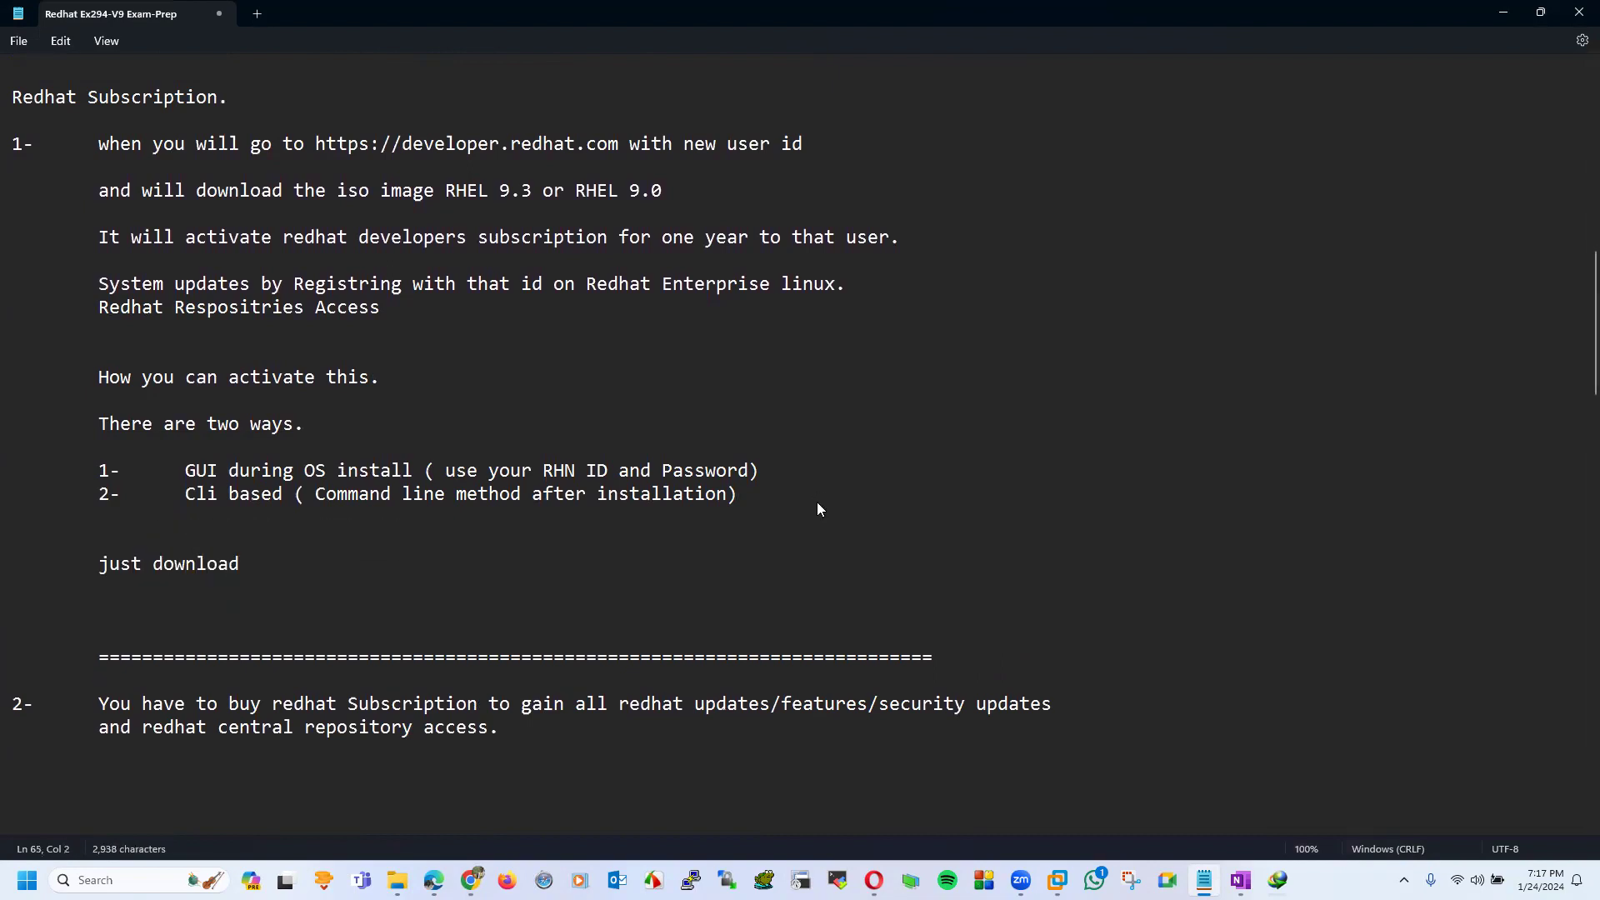
pyautogui.write('https')
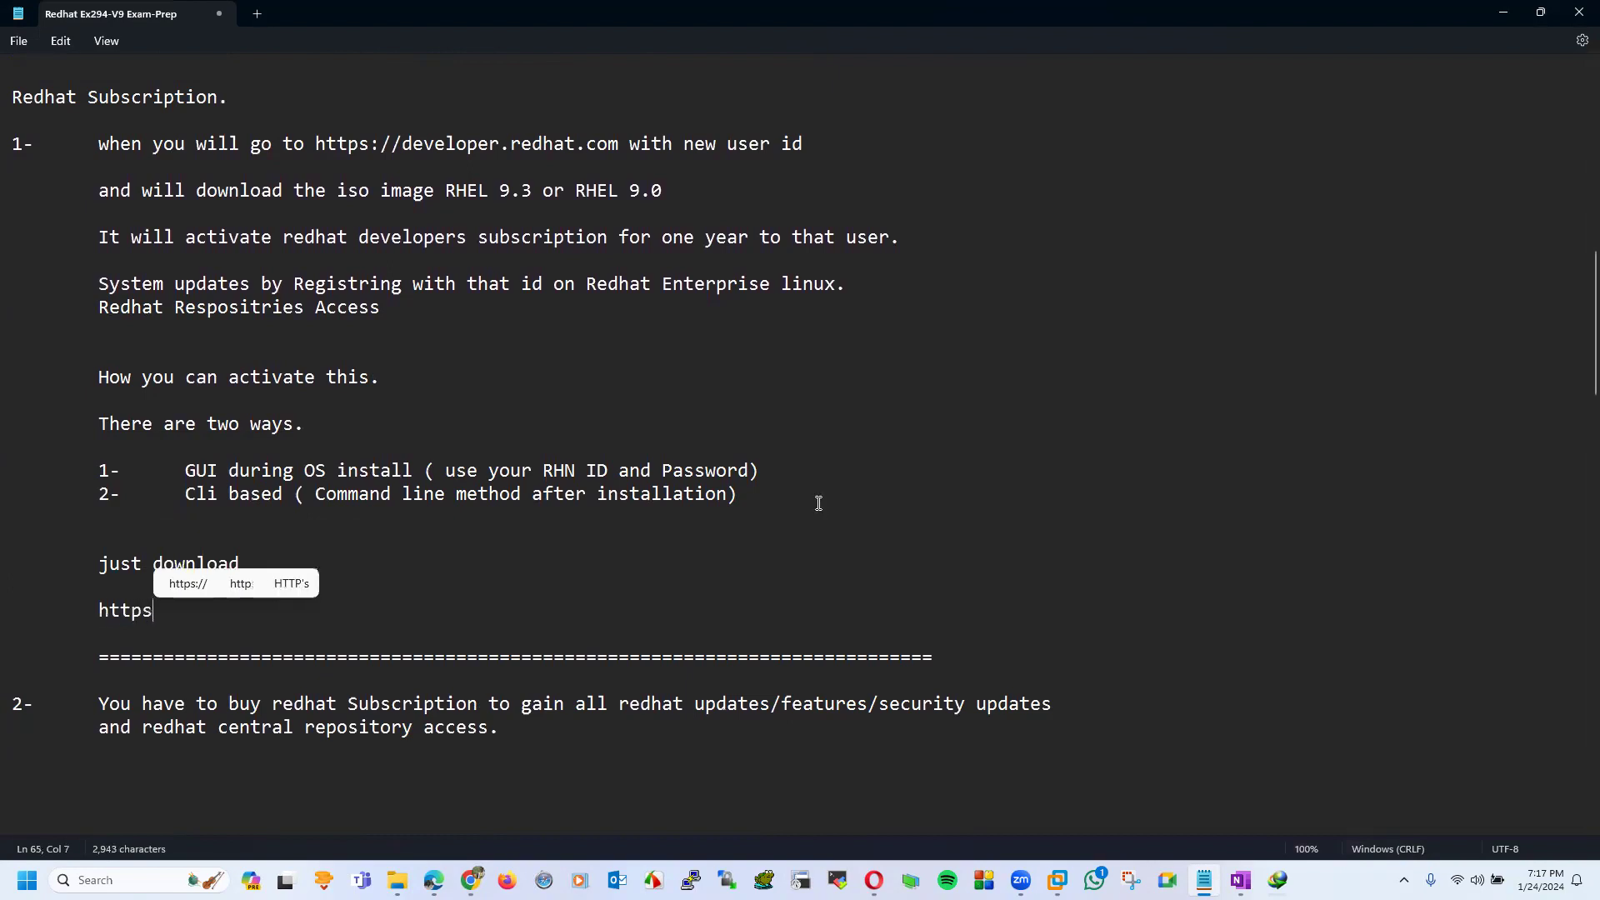
pyautogui.write(':/./')
pyautogui.write('//')
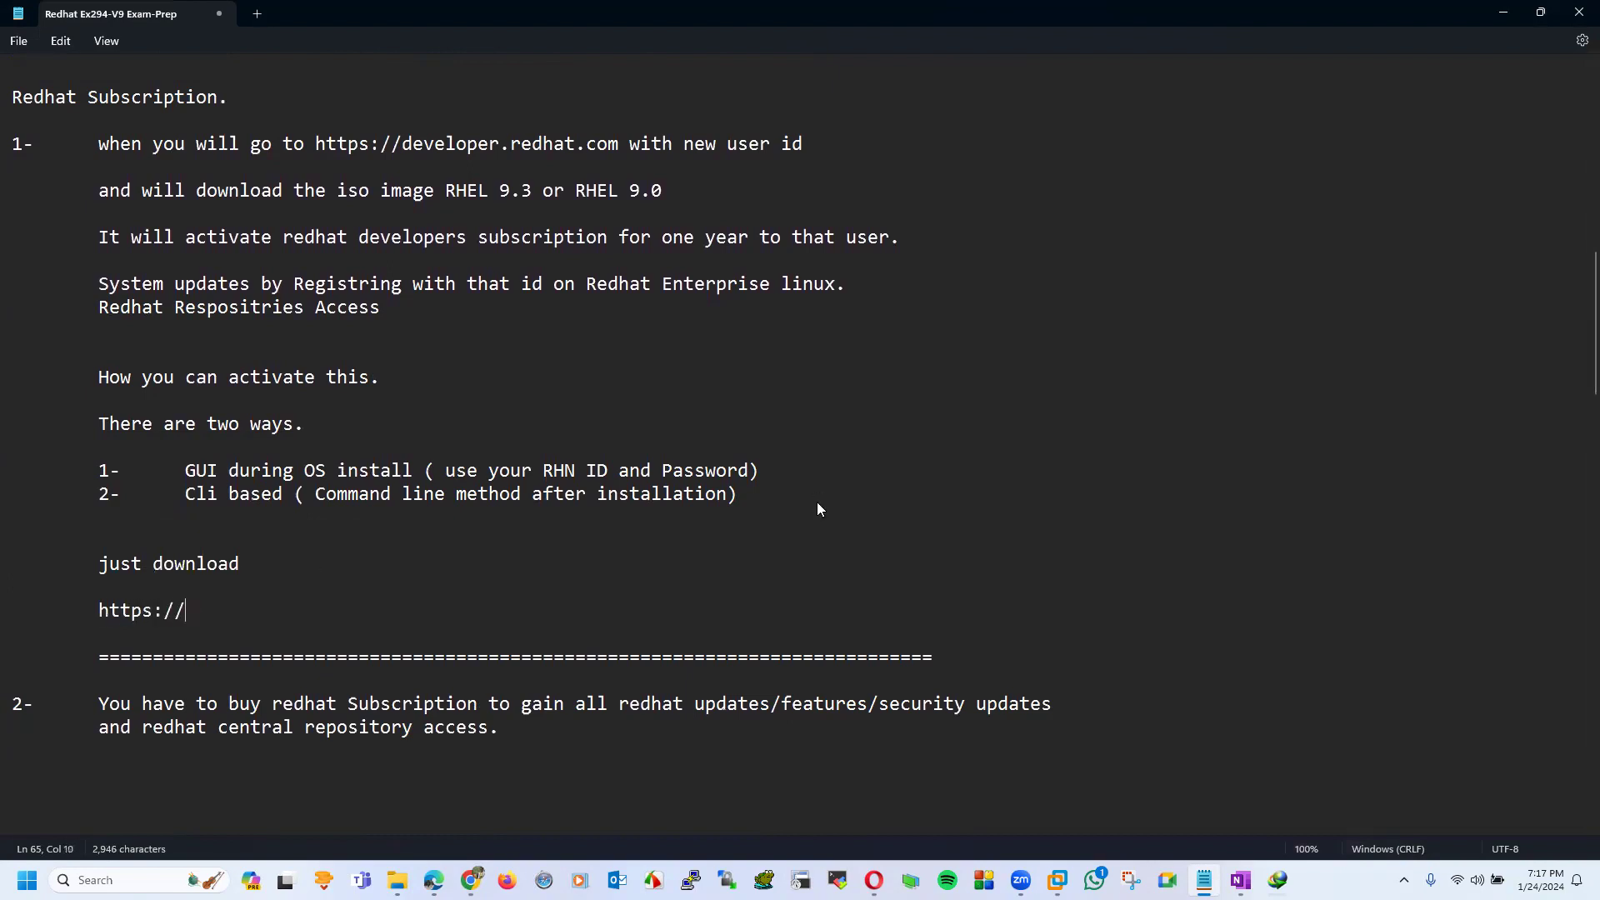
pyautogui.write('develop')
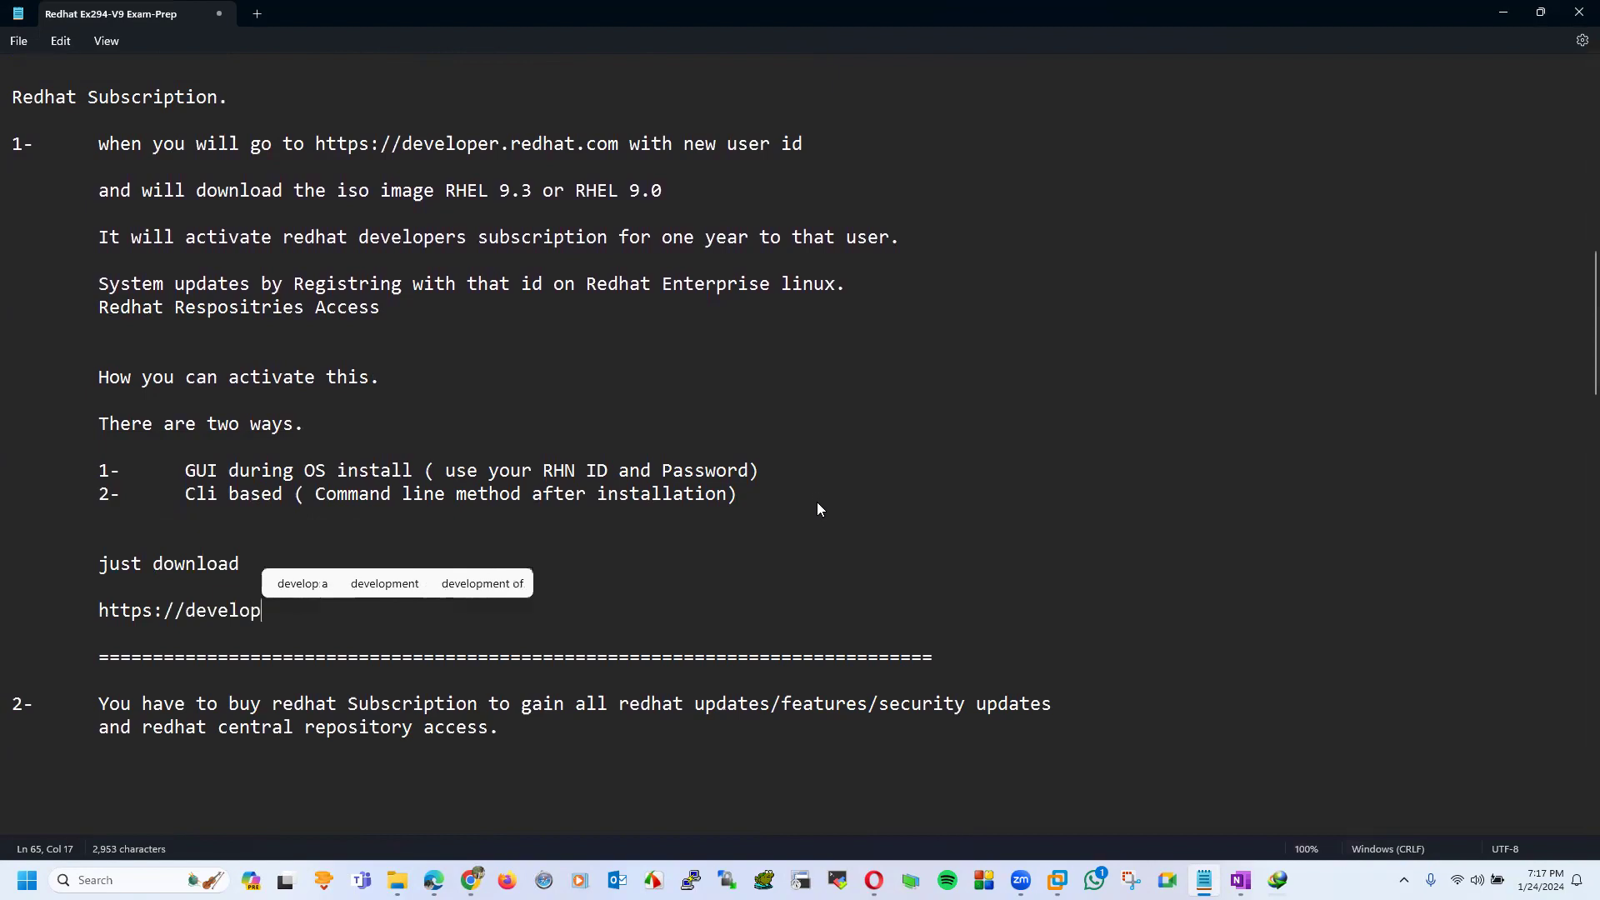
pyautogui.write('er.r')
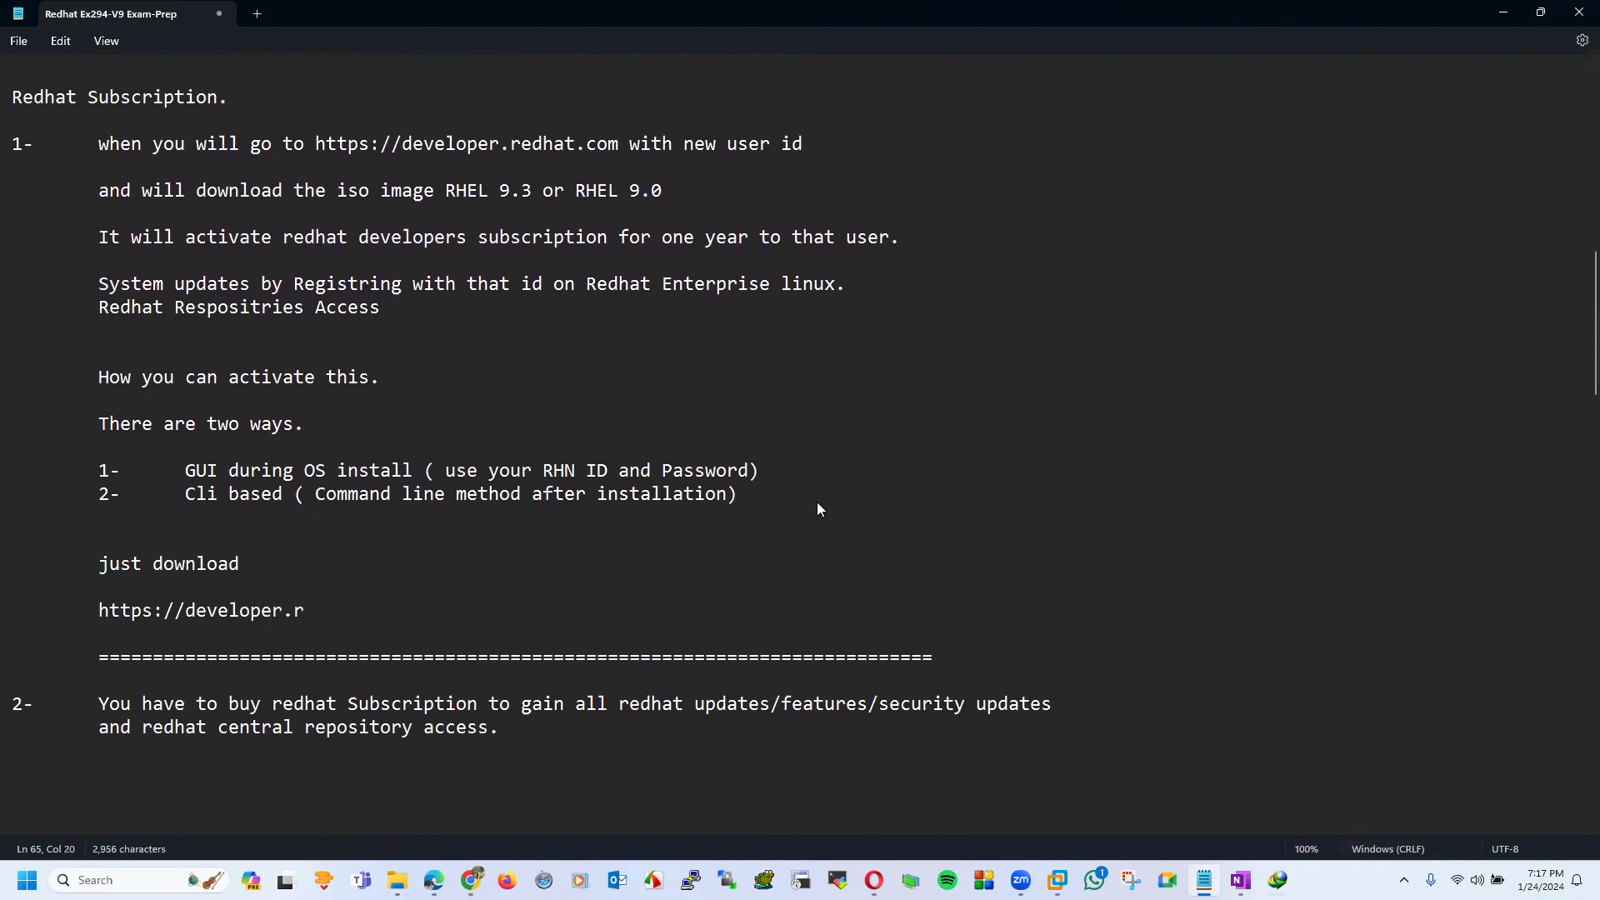
pyautogui.write('edhat.com')
pyautogui.press('Return')
pyautogui.press('Return')
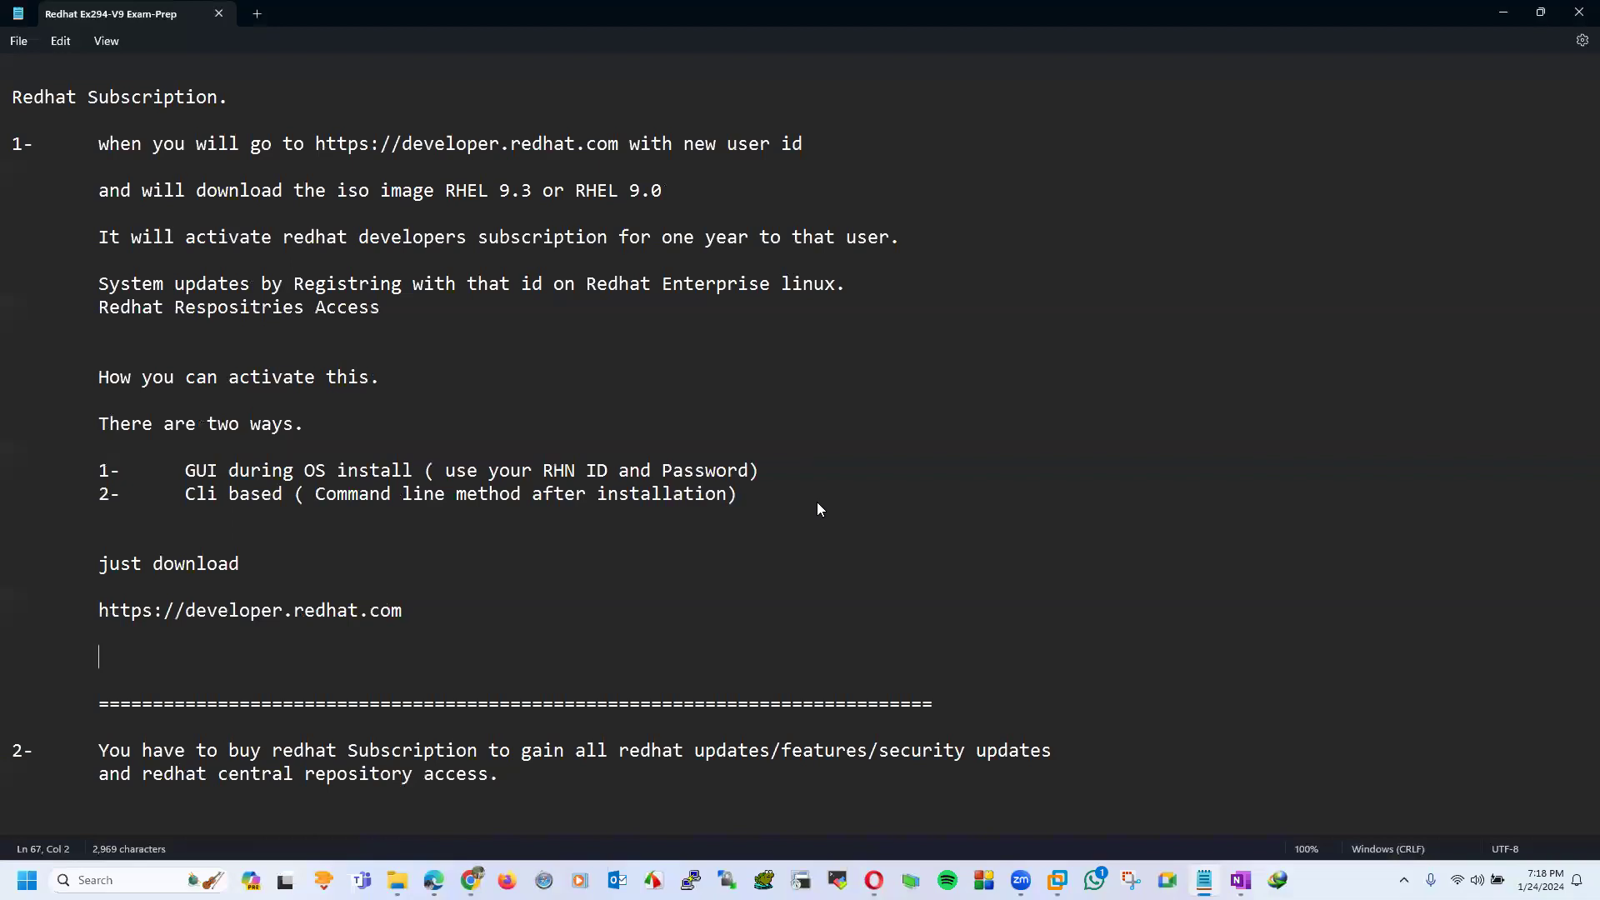
pyautogui.write('www.redhat.com')
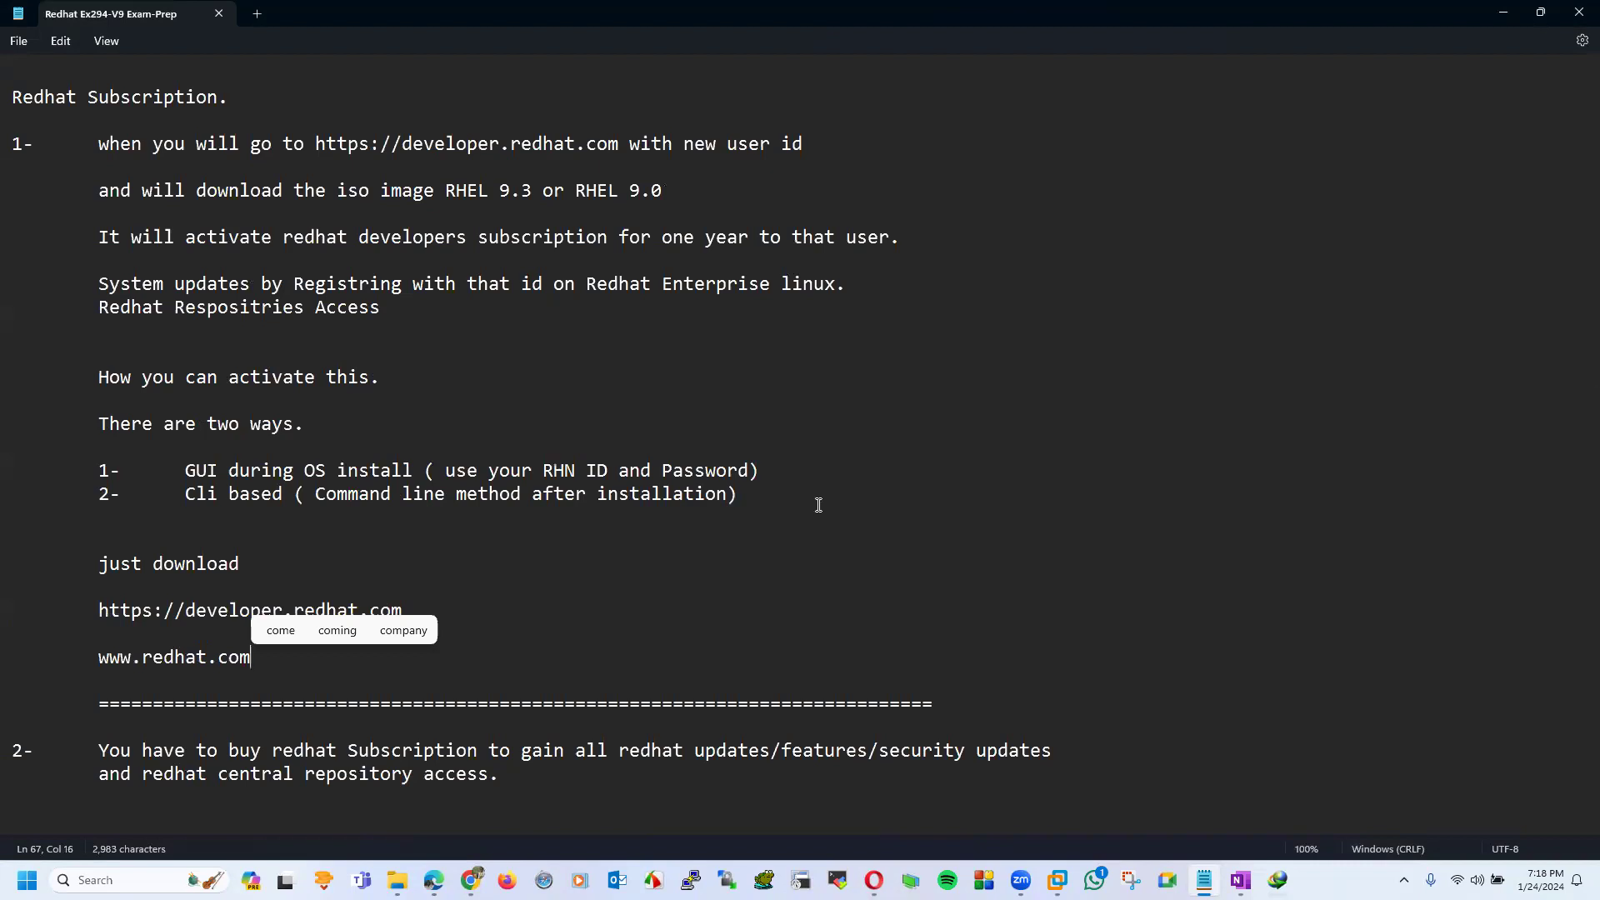
pyautogui.moveTo(422, 611); pyautogui.dragTo(96, 613)
pyautogui.click(422, 612)
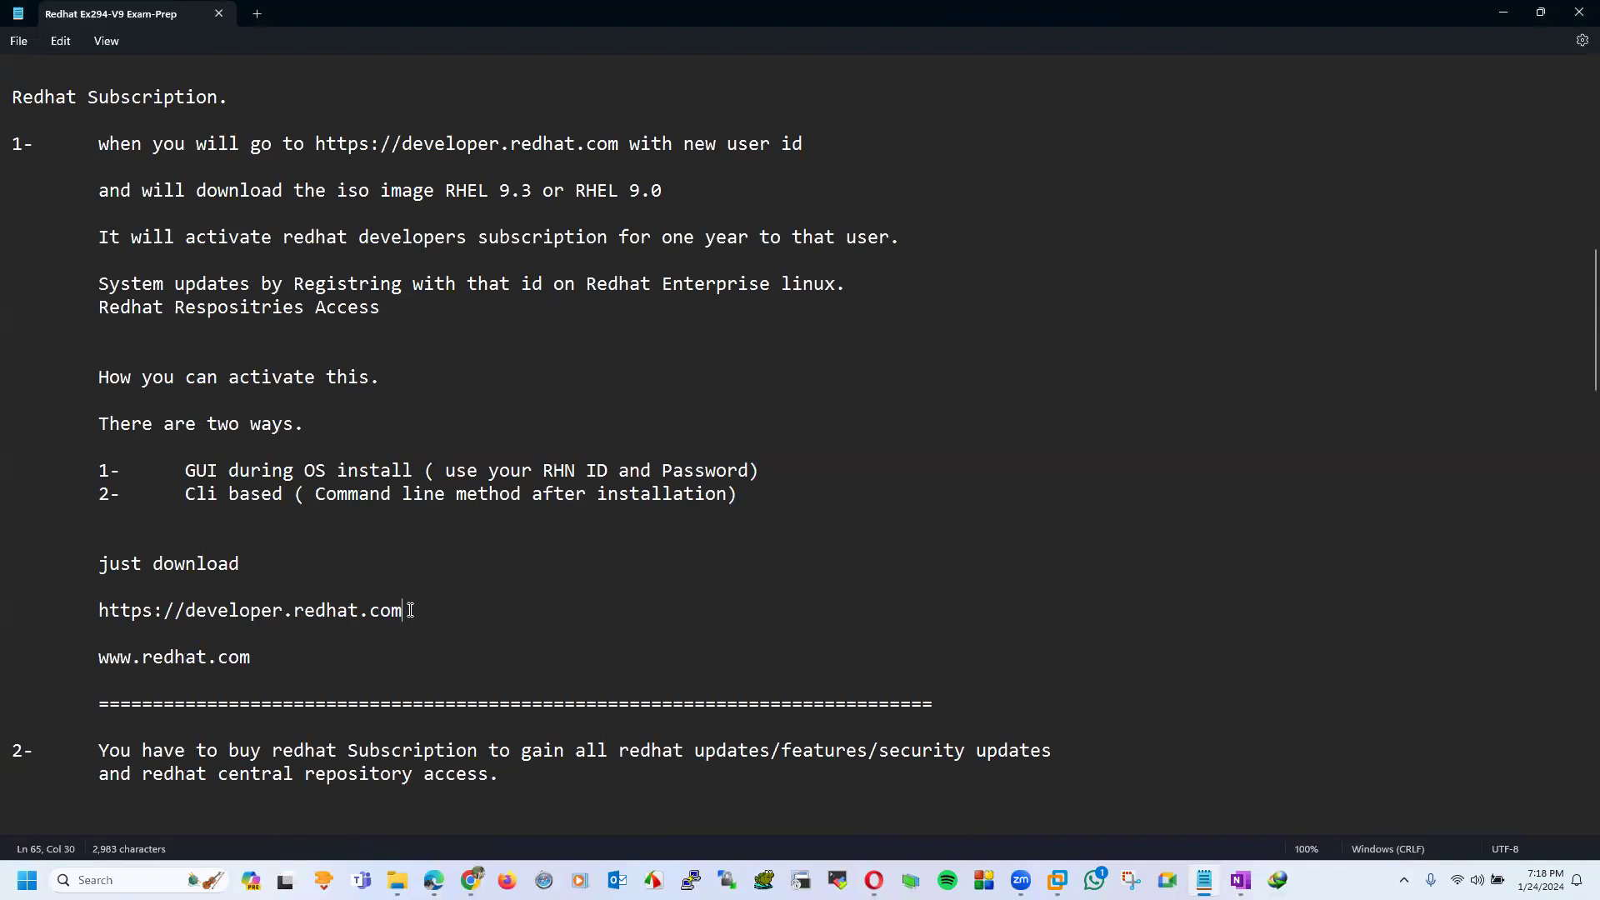
pyautogui.moveTo(417, 612); pyautogui.dragTo(98, 612)
pyautogui.click(454, 612)
pyautogui.moveTo(423, 613); pyautogui.dragTo(100, 612)
pyautogui.click(435, 615)
pyautogui.scroll(-4, 1576, 392)
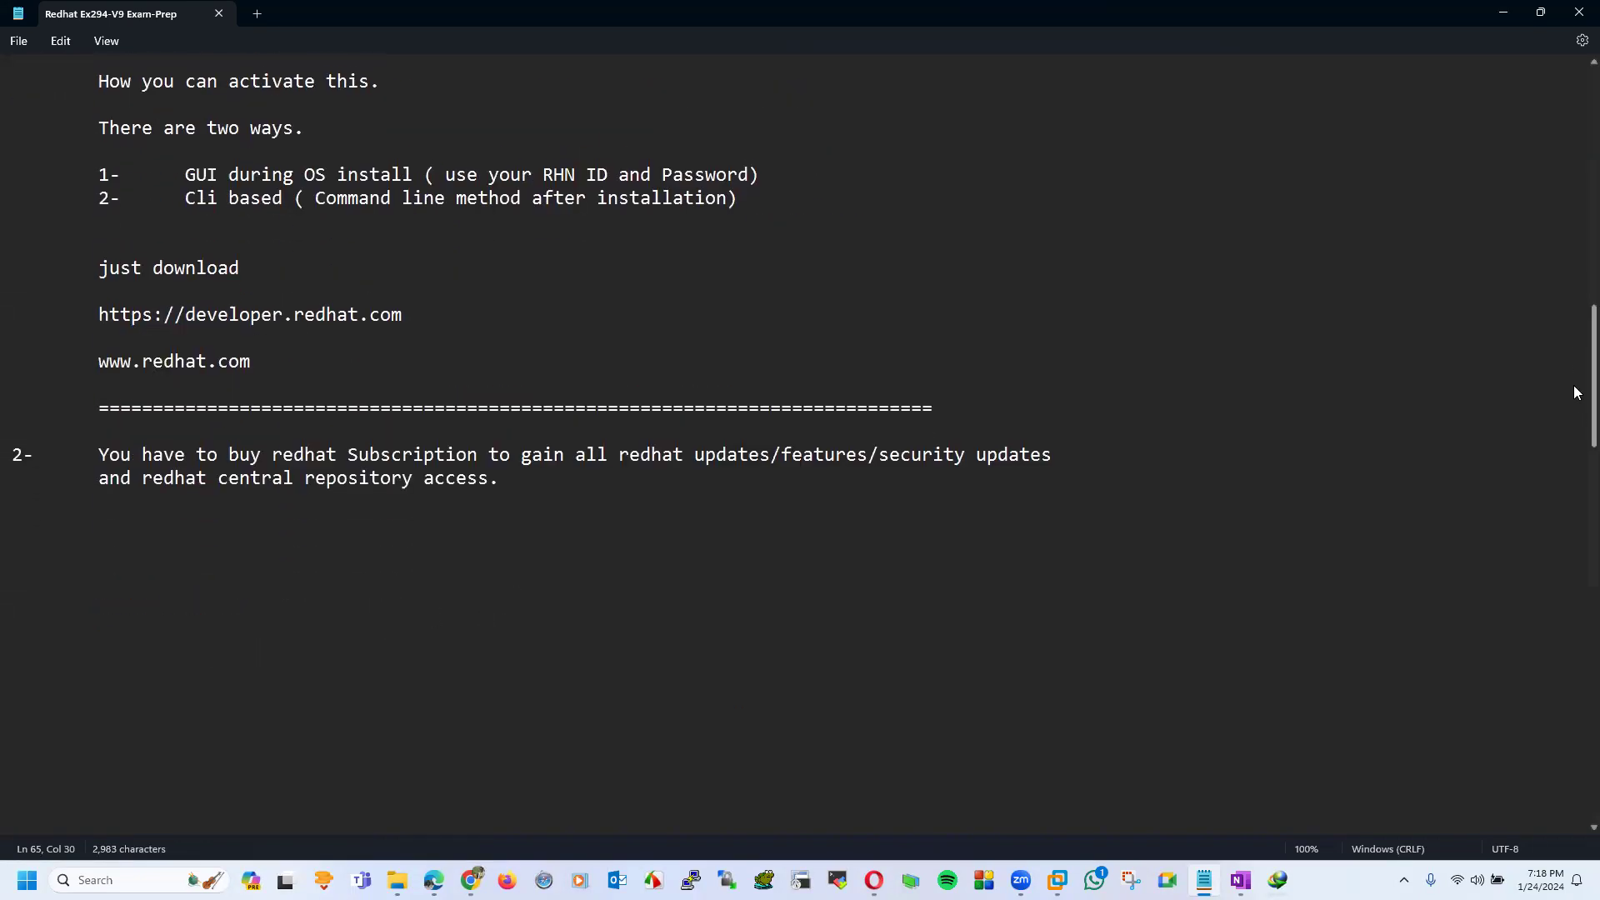
pyautogui.scroll(1, 1577, 393)
pyautogui.click(657, 507)
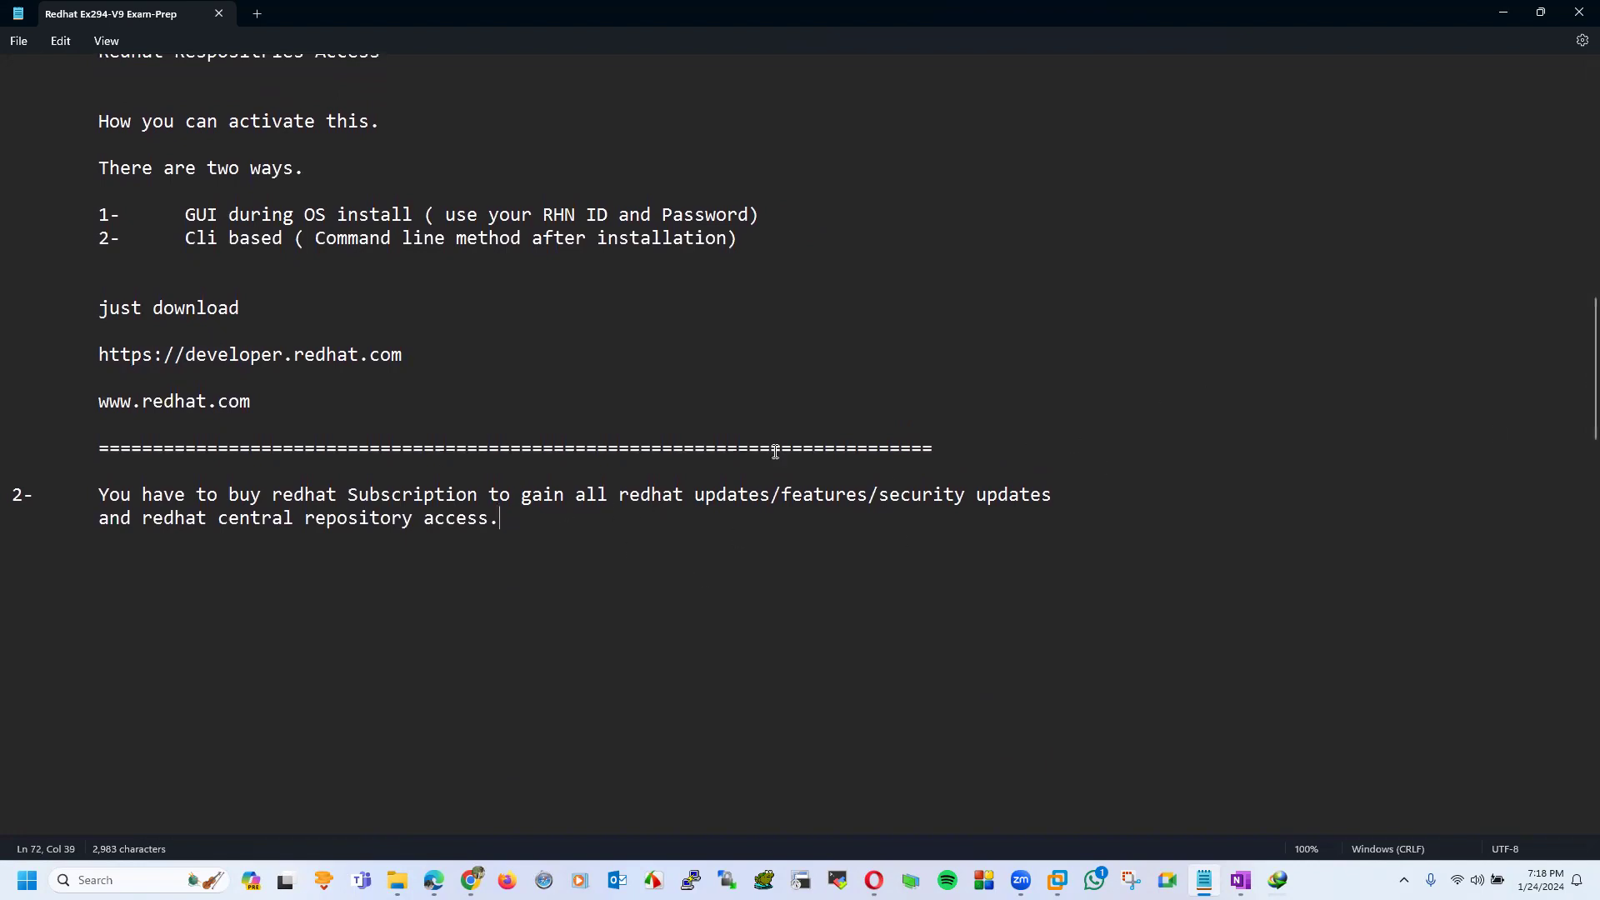
pyautogui.moveTo(1575, 346); pyautogui.dragTo(1575, 295)
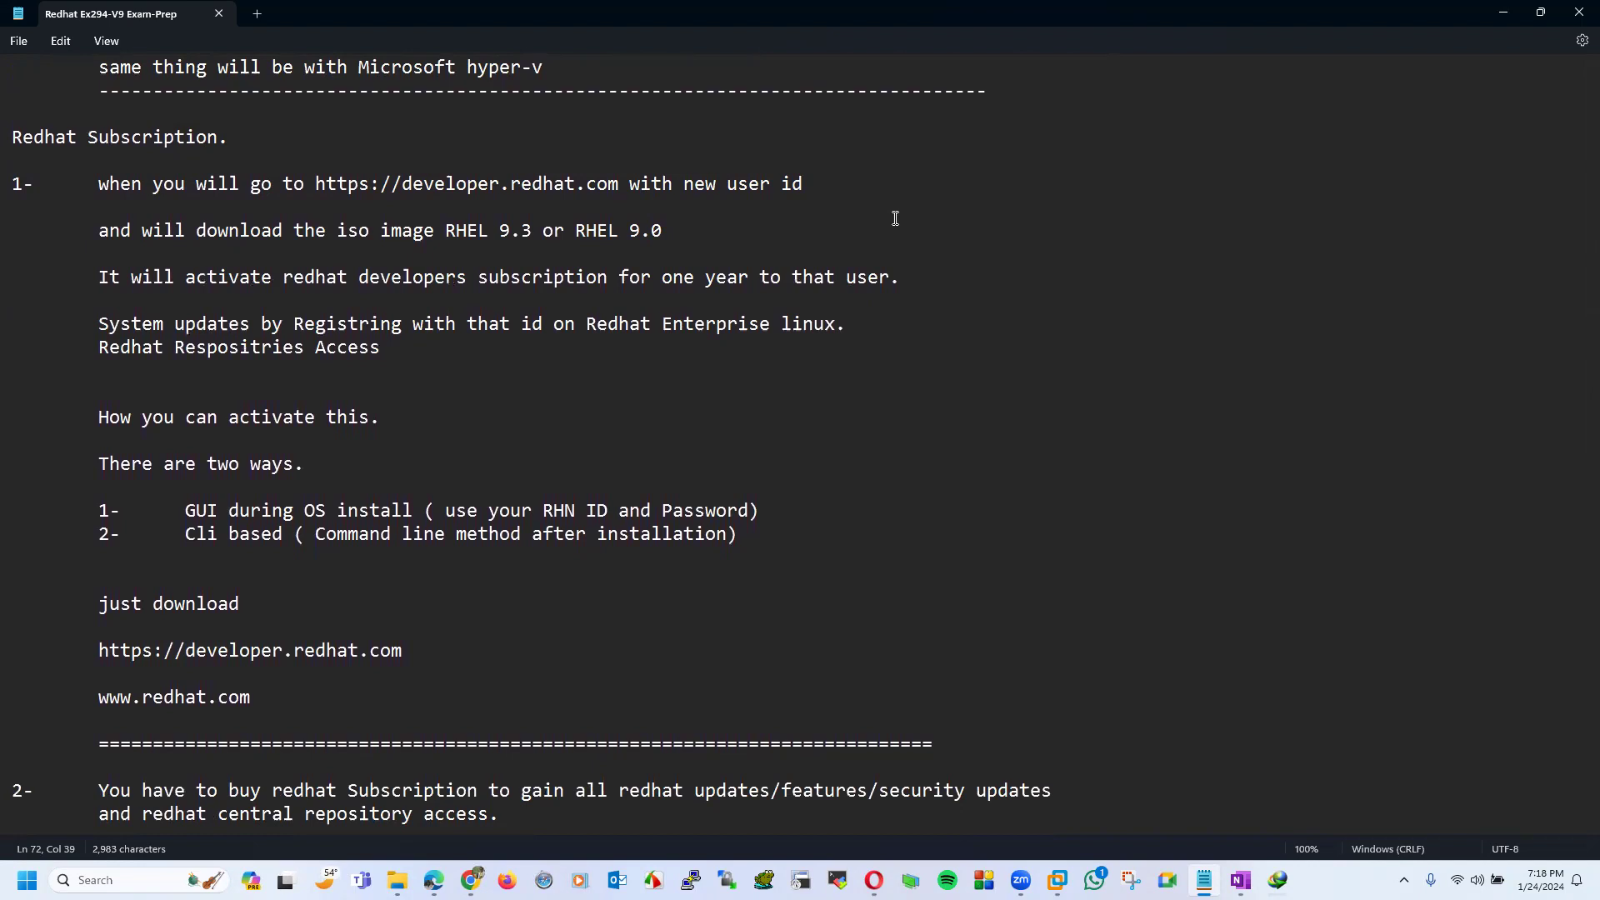
pyautogui.click(812, 488)
pyautogui.click(806, 513)
pyautogui.moveTo(186, 514); pyautogui.dragTo(547, 536)
pyautogui.click(442, 548)
pyautogui.click(797, 536)
pyautogui.moveTo(186, 510); pyautogui.dragTo(367, 513)
pyautogui.click(790, 509)
pyautogui.moveTo(185, 535); pyautogui.dragTo(668, 536)
pyautogui.click(858, 540)
pyautogui.scroll(-2, 1575, 341)
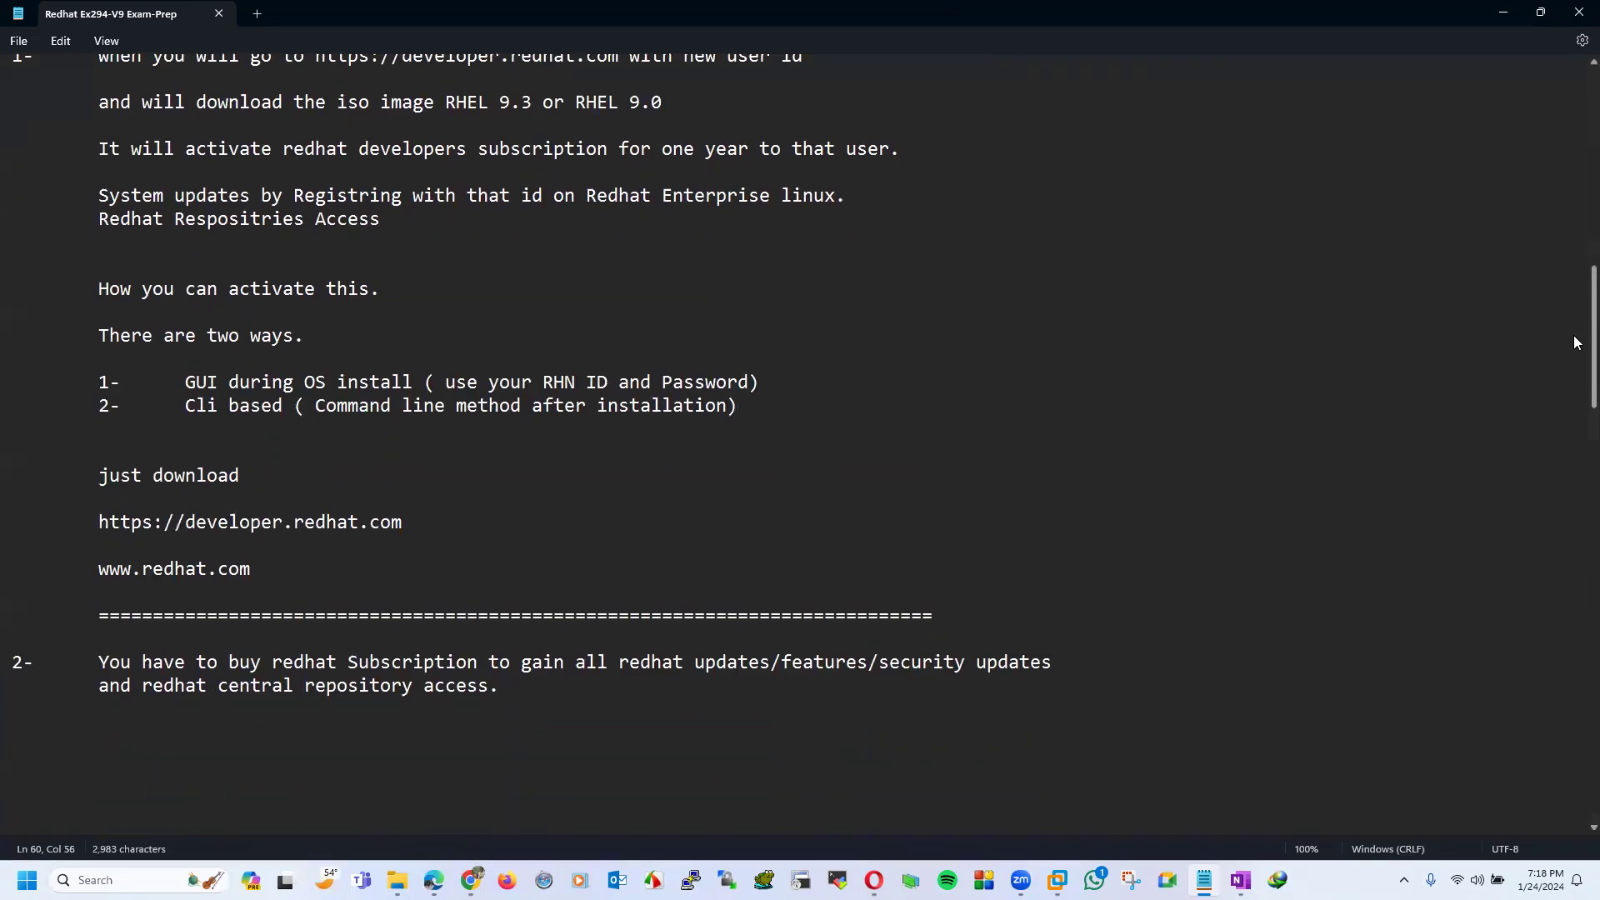
pyautogui.scroll(2, 1574, 342)
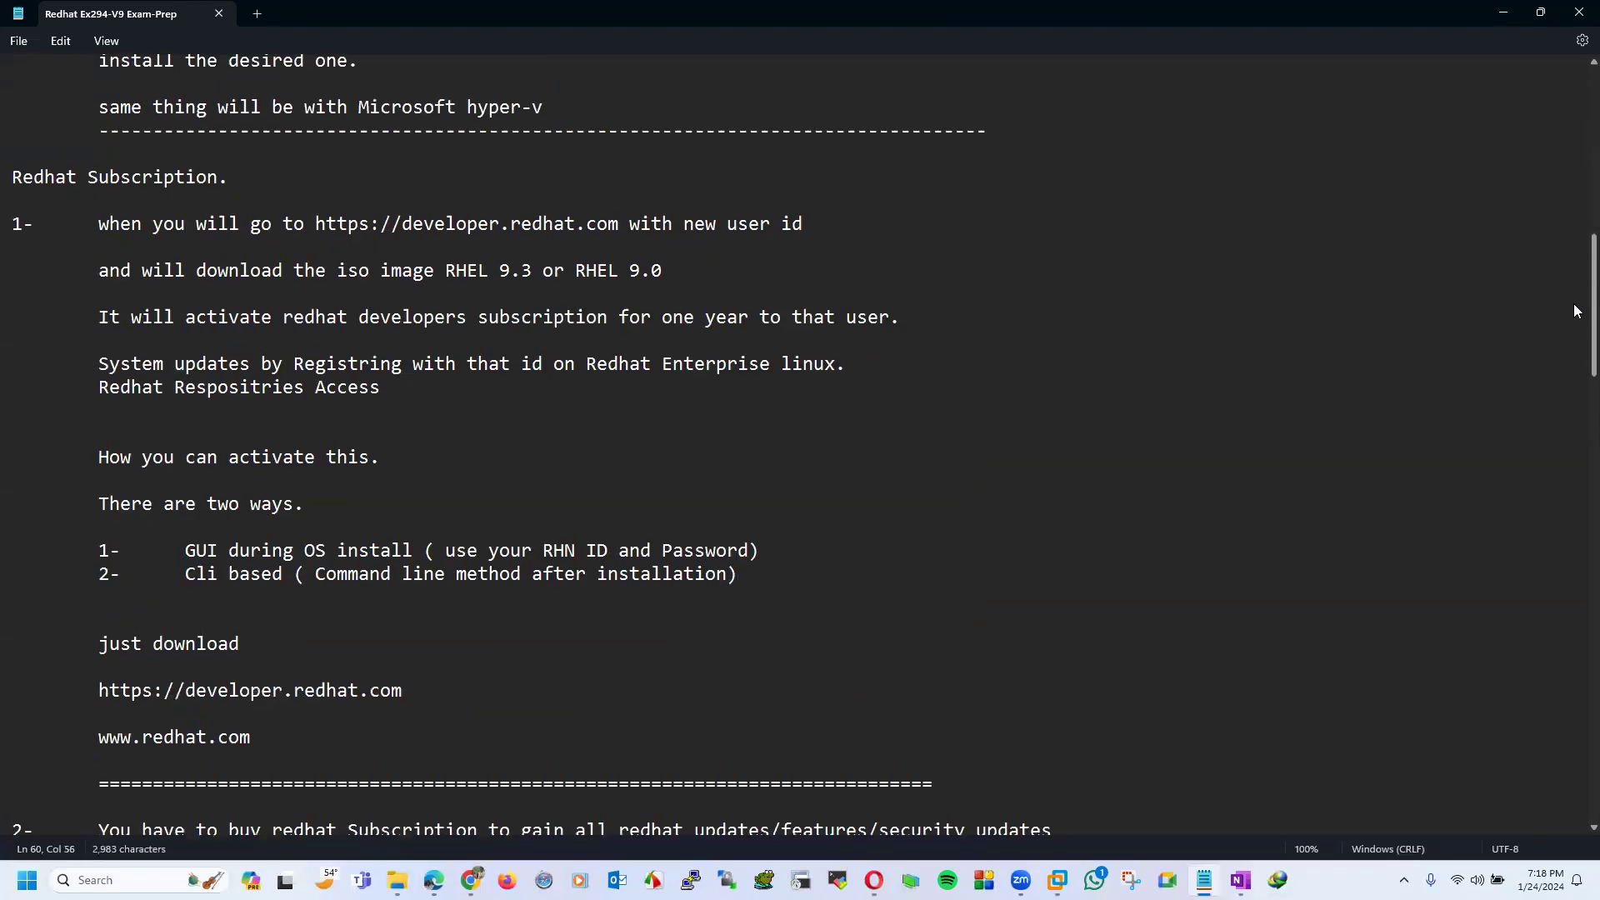
pyautogui.scroll(-4, 1575, 333)
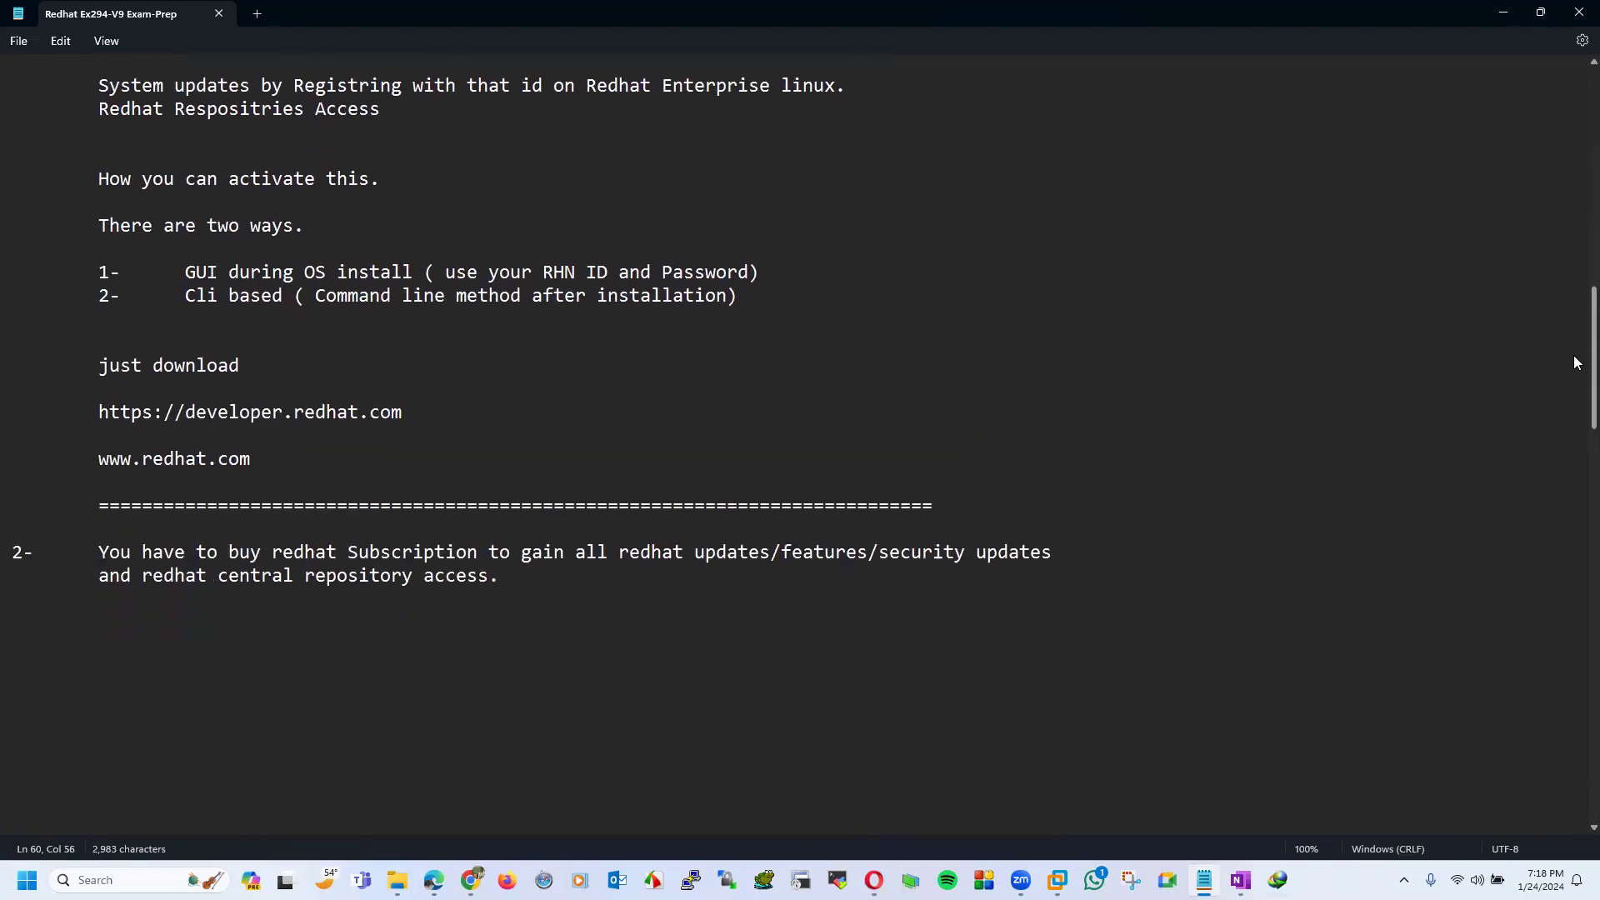
pyautogui.scroll(4, 1575, 334)
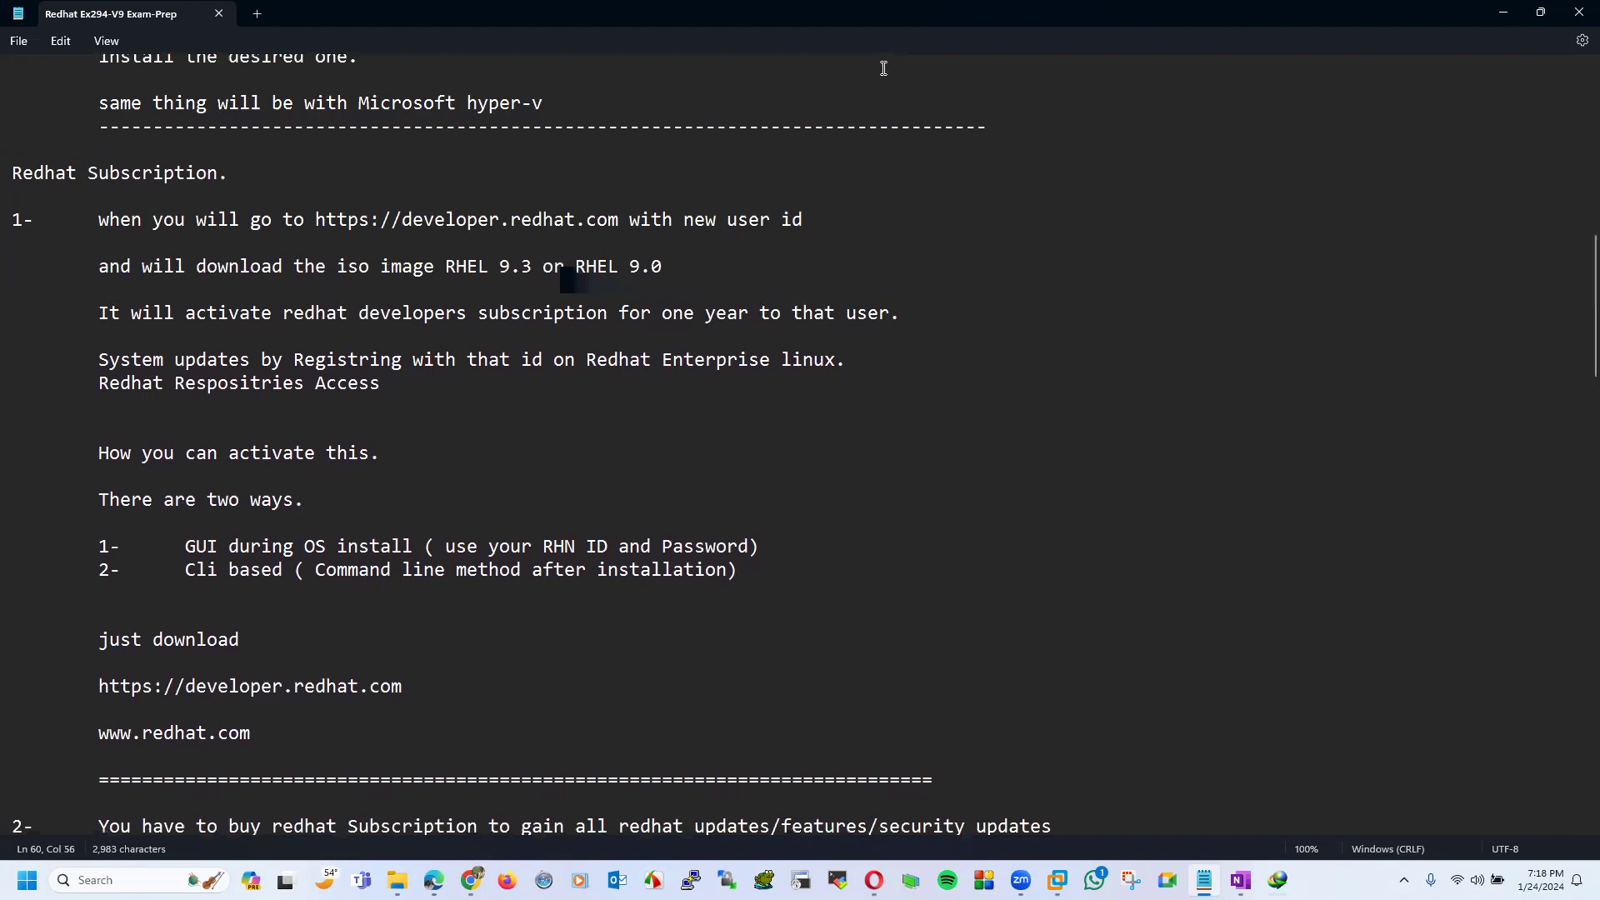